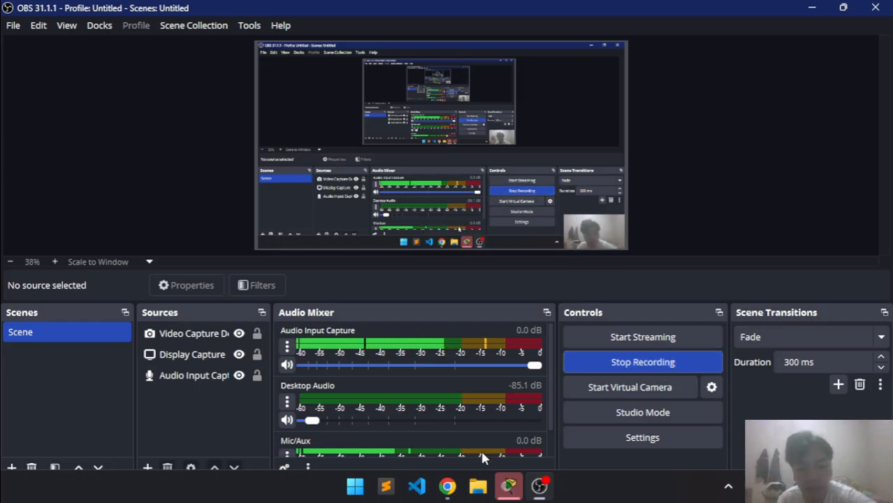
Review the 1.6.2 Configure Basic Router Settings lab page in Chrome, then return to Packet Tracer.
left_click(447, 486)
left_click(444, 456)
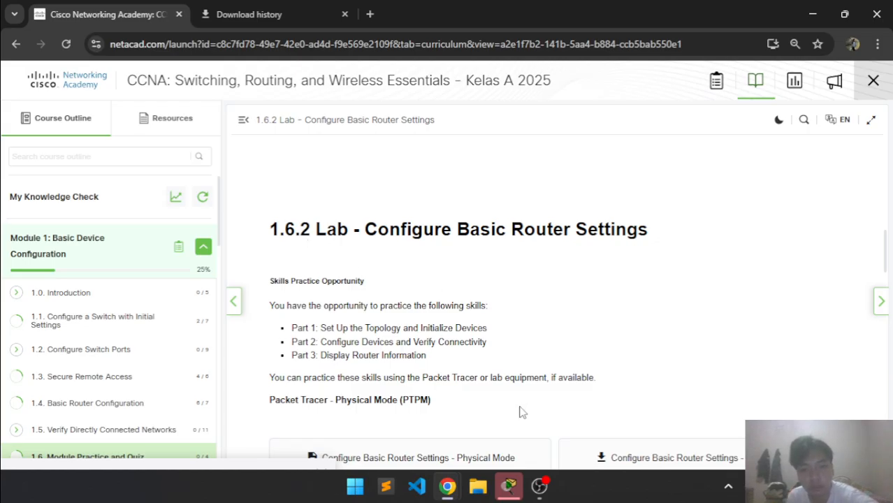
left_click(508, 486)
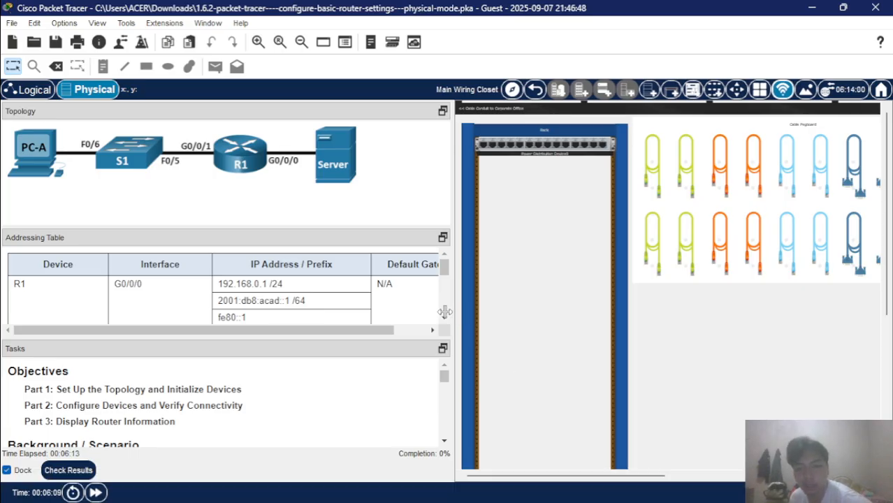
Replace the Guest user profile name with the student's own name.
left_click_drag(450, 312, 442, 312)
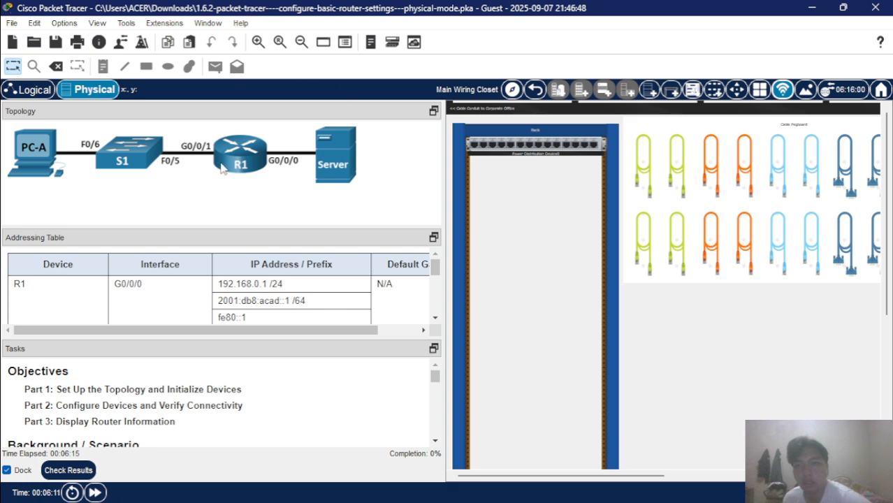
left_click(122, 42)
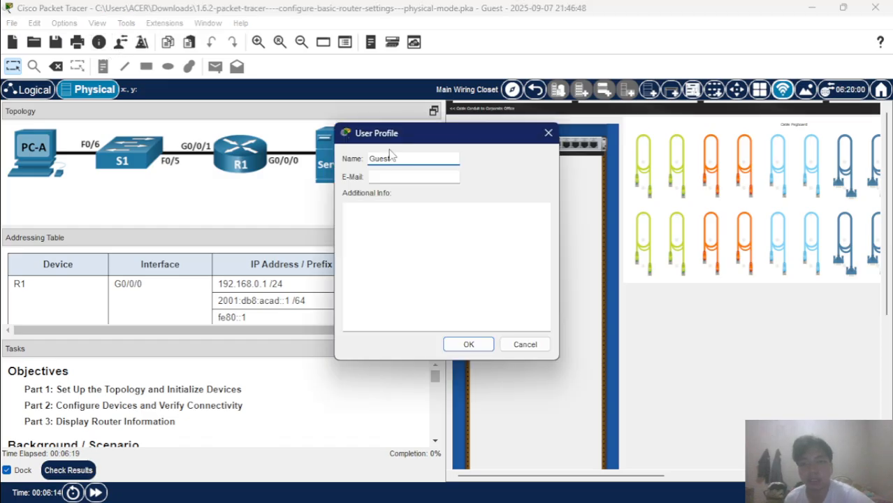
key("ctrl+a")
key("BackSpace")
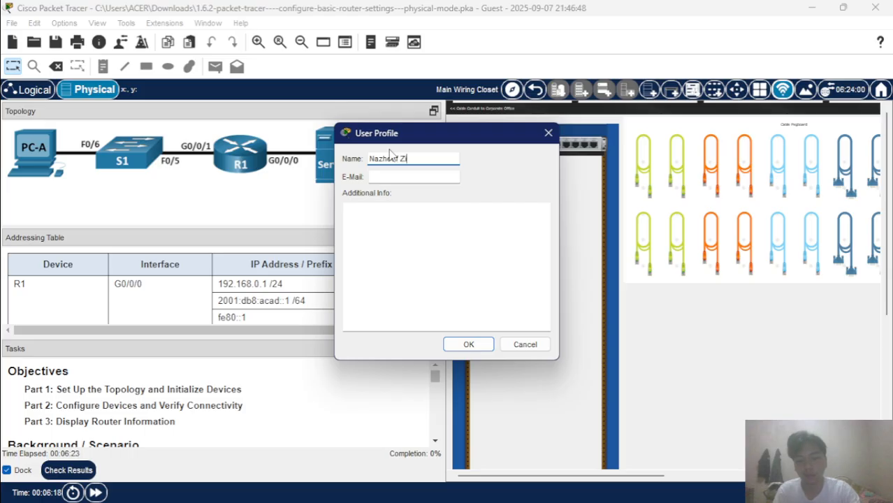
key("Return")
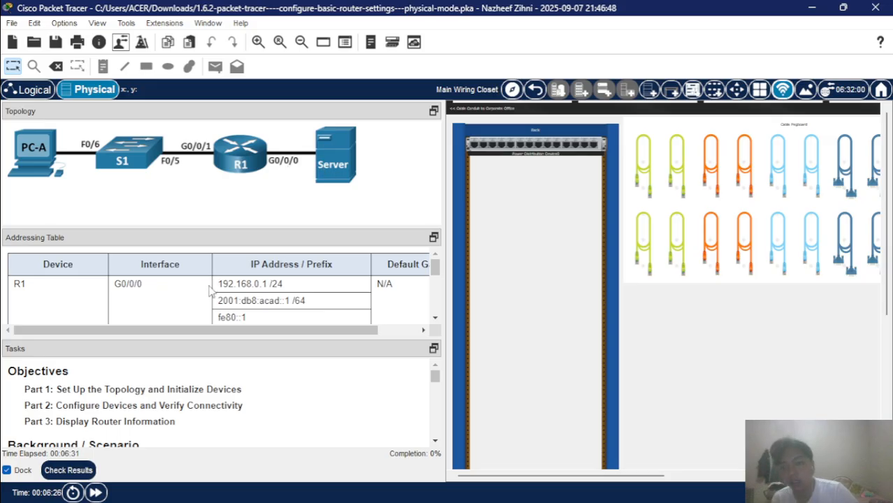
Scroll through the Addressing Table, then collapse it to give the Tasks panel more room.
scroll(197, 297, "down", 3)
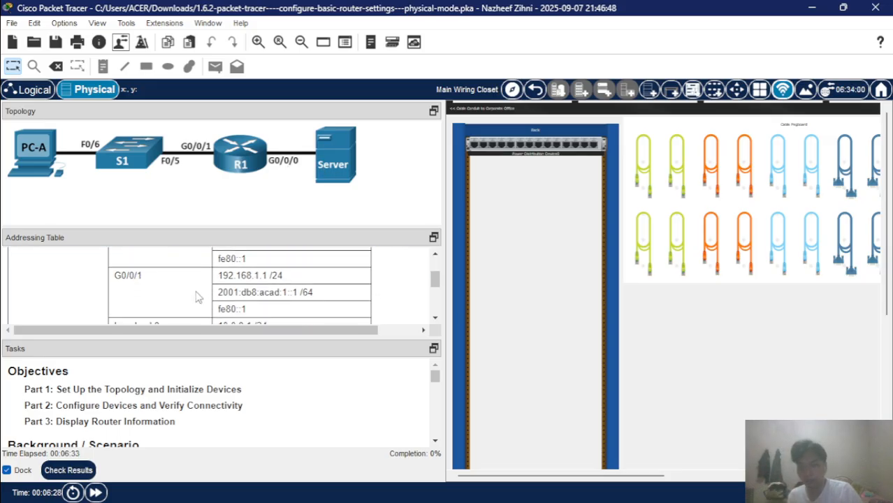
scroll(196, 296, "up", 2)
scroll(196, 297, "down", 5)
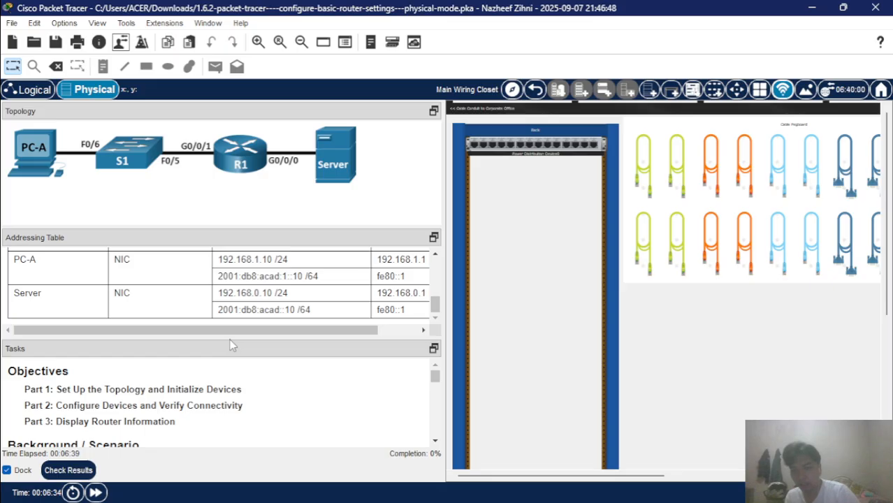
left_click_drag(221, 336, 225, 342)
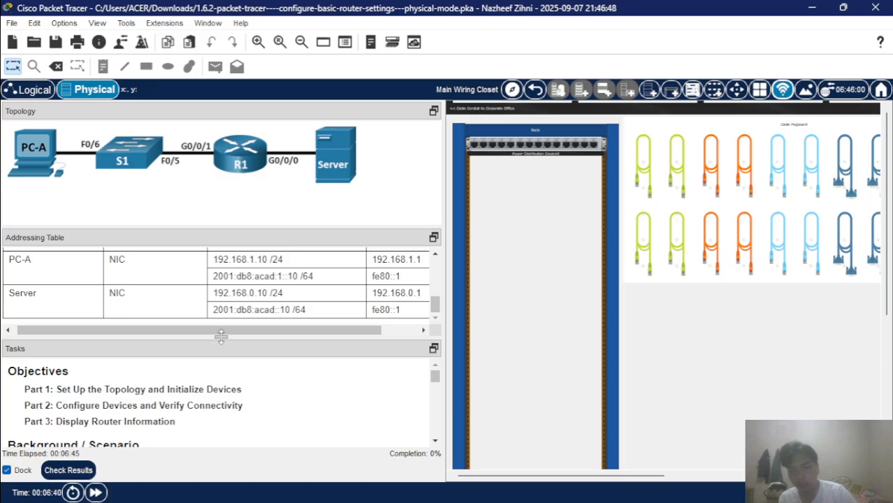
left_click_drag(221, 336, 217, 238)
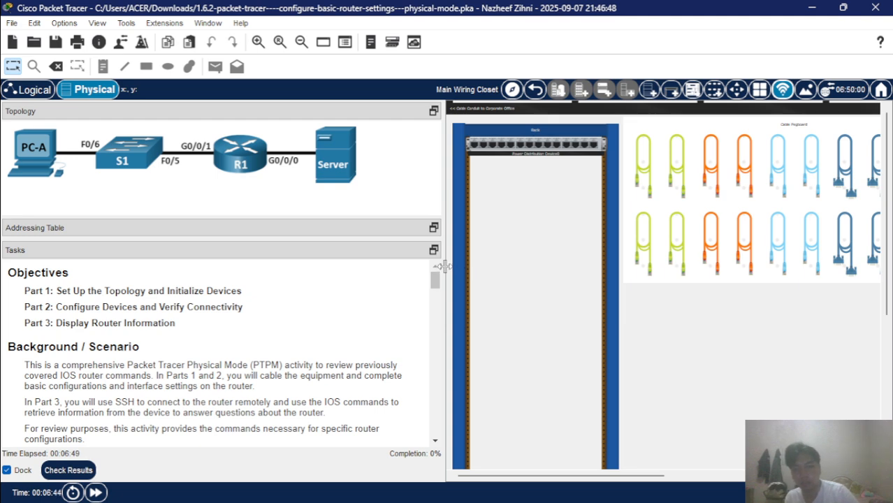
Scroll the Tasks panel to Part 1 Step 1, then scroll the workspace right to the device Shelf.
left_click_drag(443, 266, 422, 267)
scroll(269, 341, "down", 2)
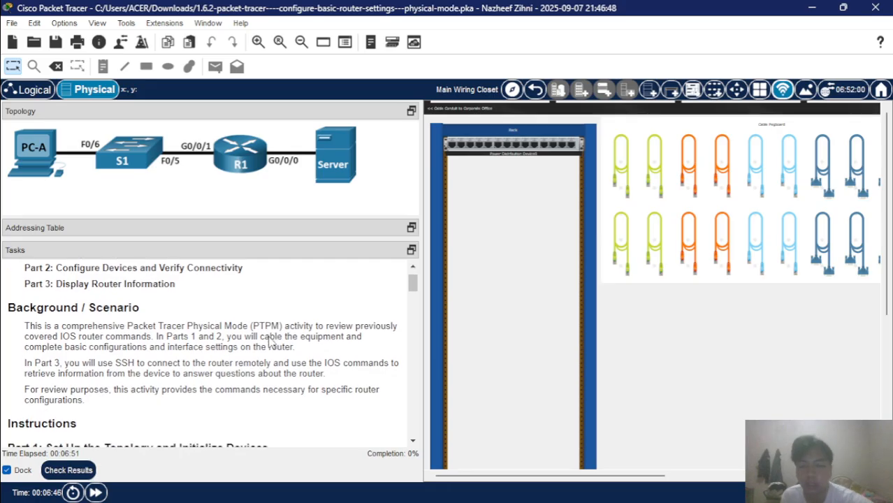
scroll(271, 342, "up", 2)
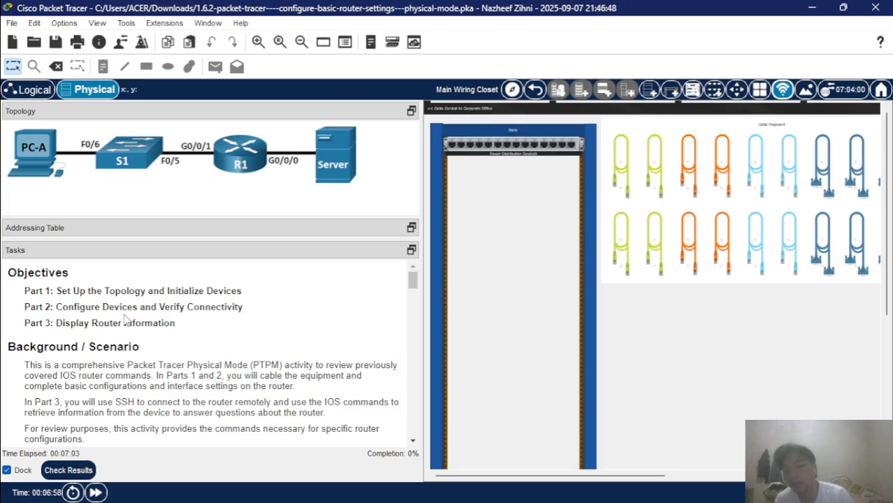
scroll(125, 319, "down", 2)
scroll(125, 318, "up", 1)
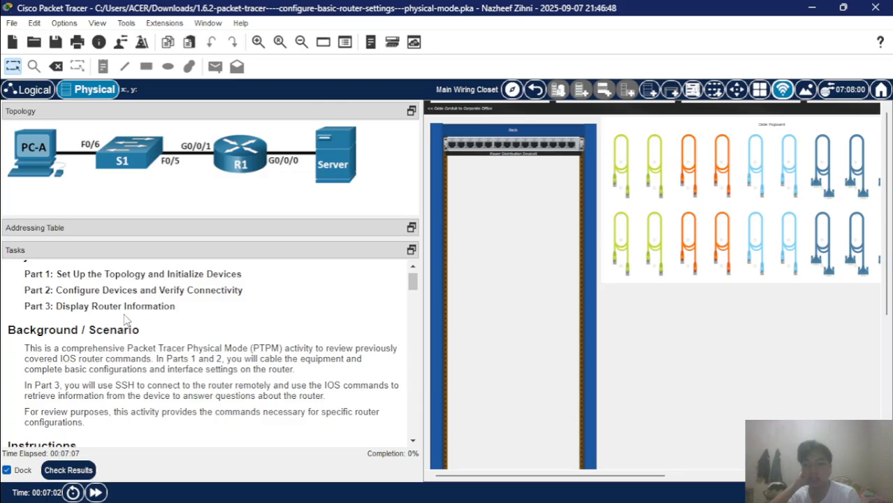
scroll(127, 320, "down", 1)
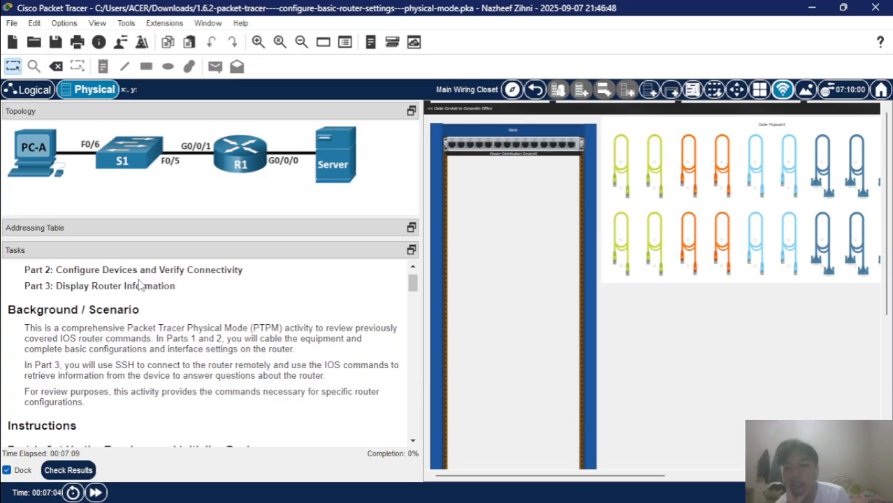
scroll(148, 324, "down", 3)
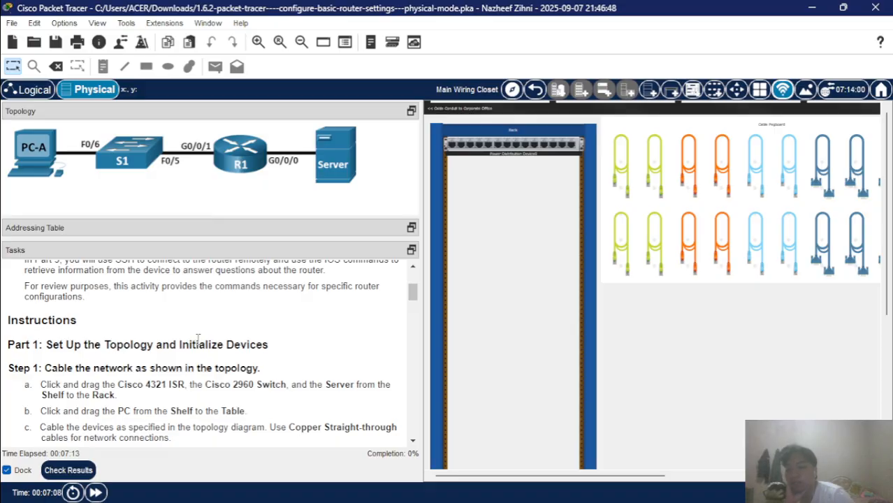
scroll(198, 339, "down", 1)
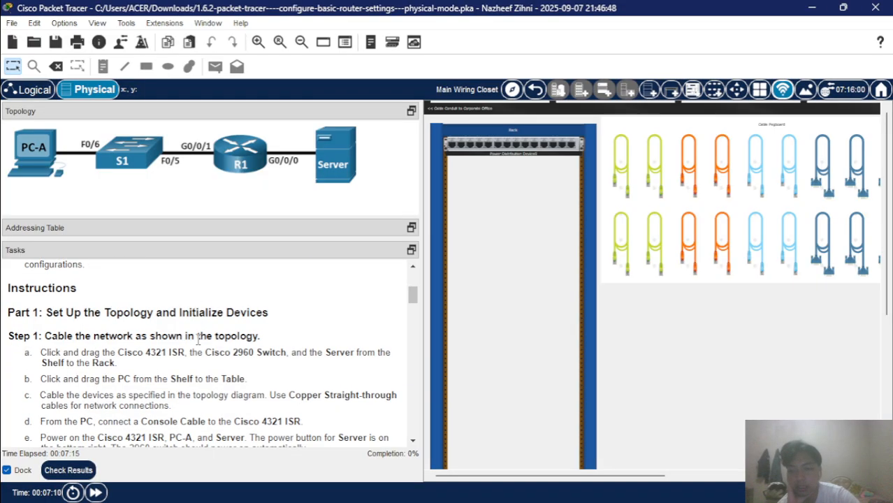
scroll(197, 338, "down", 1)
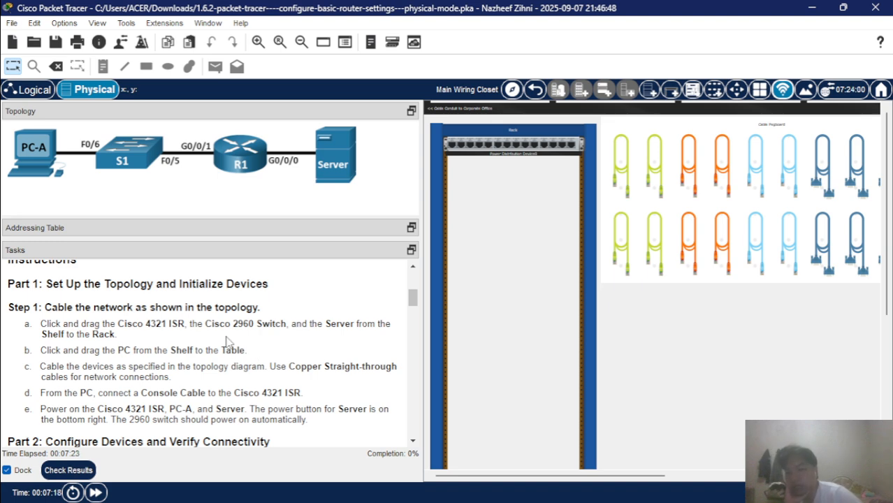
scroll(651, 327, "right", 5)
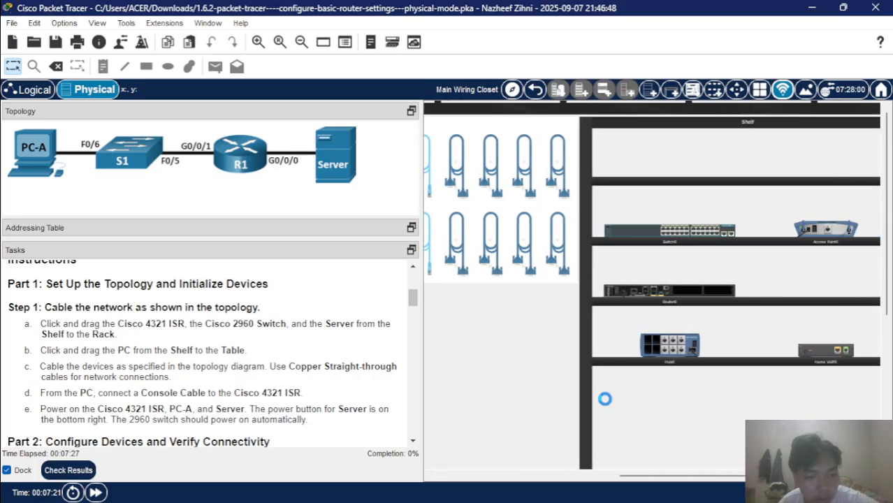
Mount the router, the 2960 switch and the Cisco 4321 router from the Shelf into the rack.
scroll(493, 373, "down", 2)
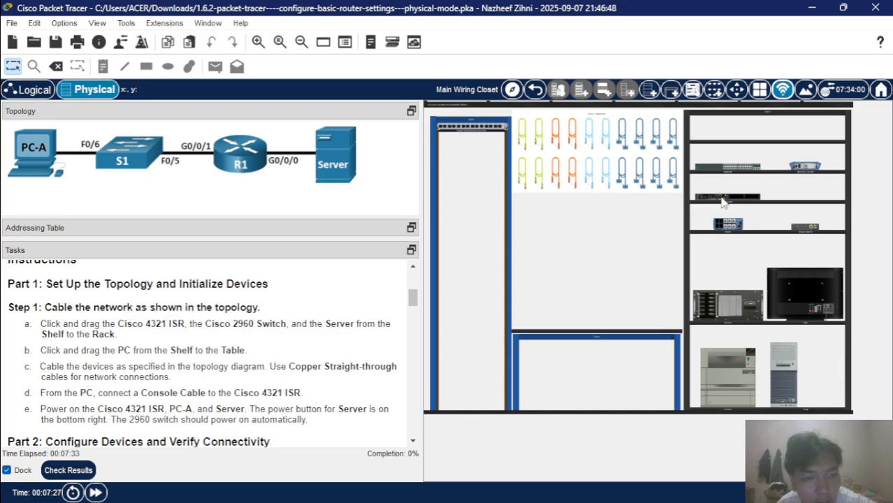
left_click_drag(722, 202, 467, 196)
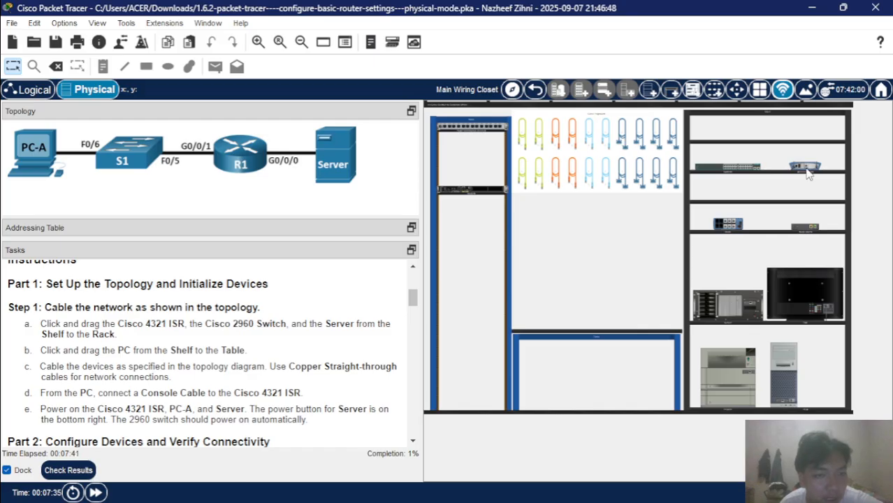
scroll(808, 174, "up", 2)
scroll(809, 174, "down", 2)
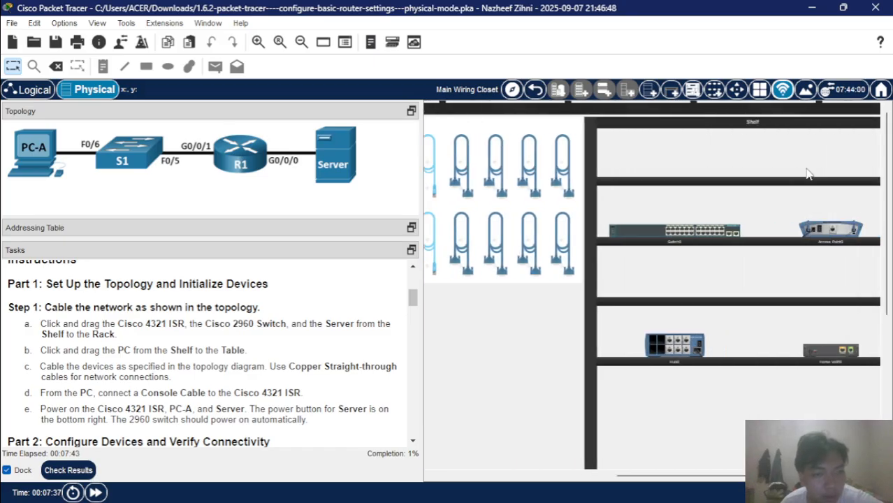
scroll(719, 209, "down", 1)
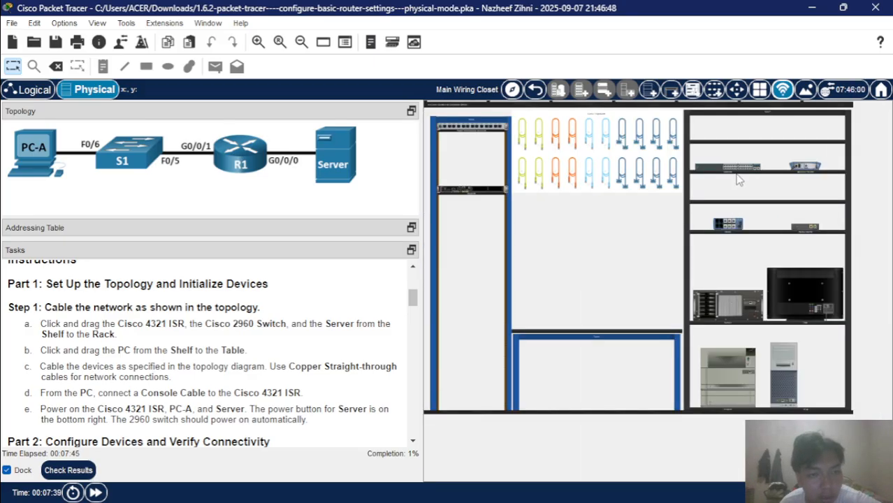
left_click_drag(730, 168, 469, 210)
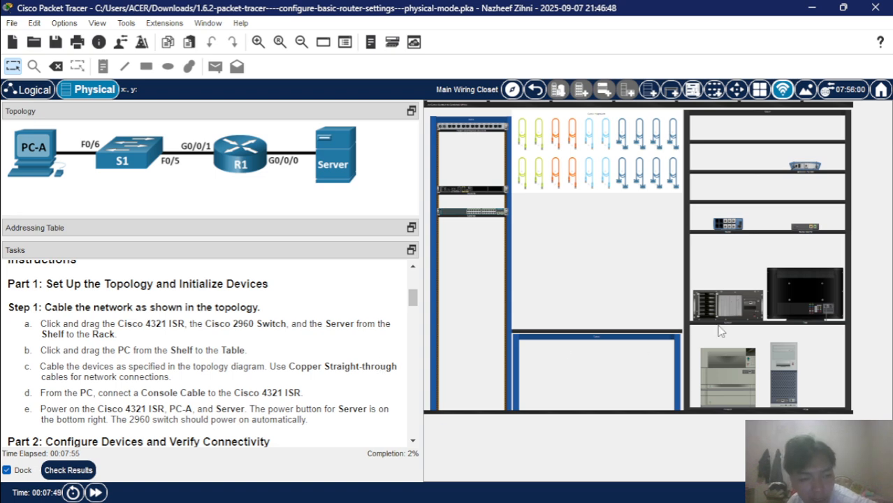
scroll(721, 331, "up", 5)
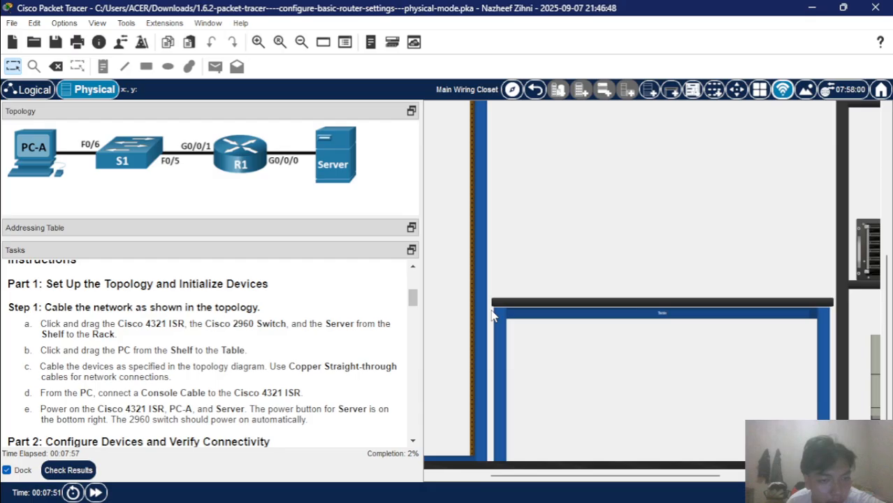
scroll(753, 300, "down", 5)
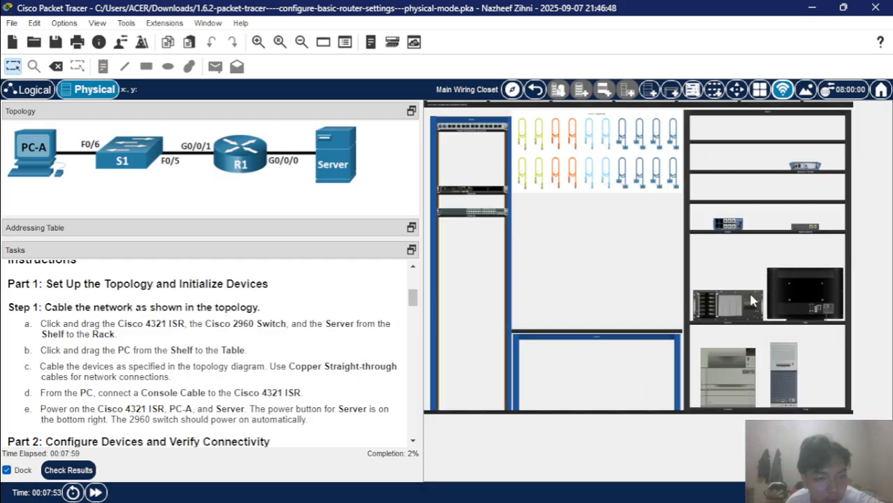
left_click_drag(730, 310, 476, 254)
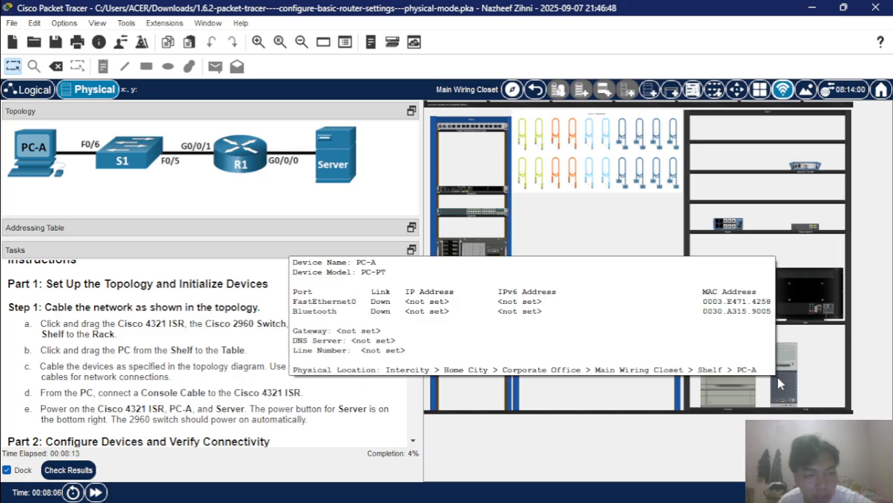
Place PC-A on the table and pick up a copper cable from the pegboard.
left_click_drag(774, 374, 523, 290)
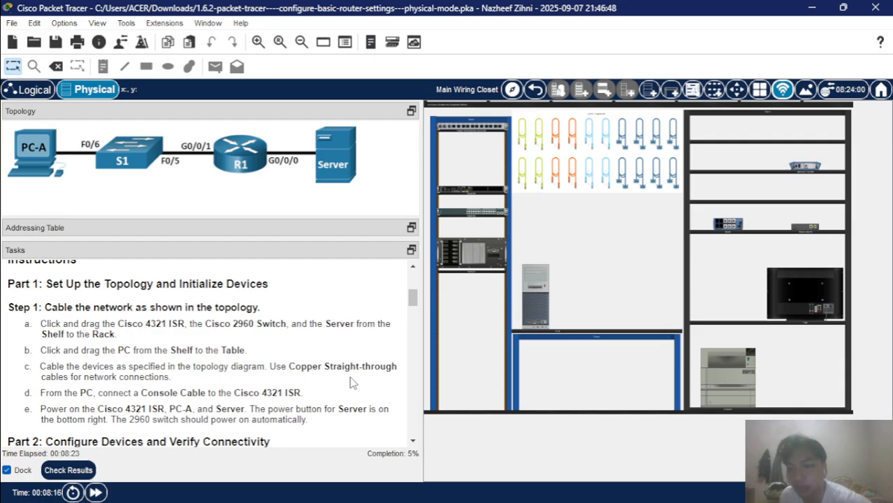
scroll(351, 383, "down", 1)
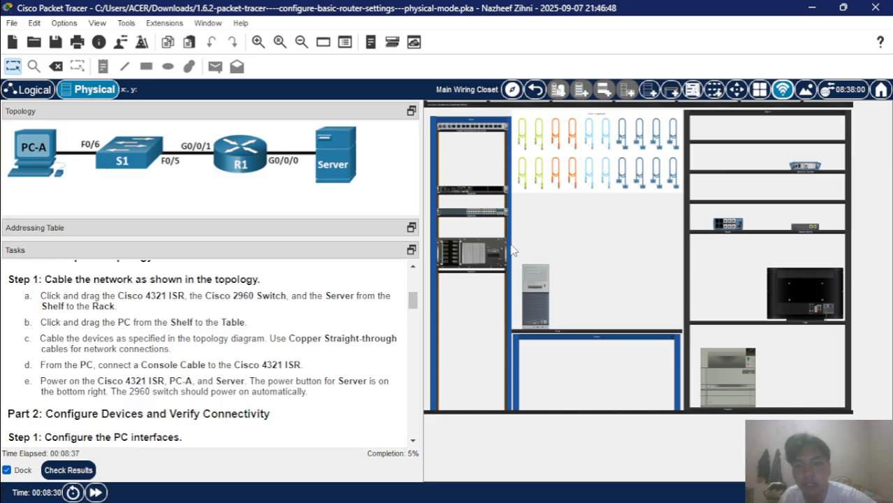
left_click(521, 172)
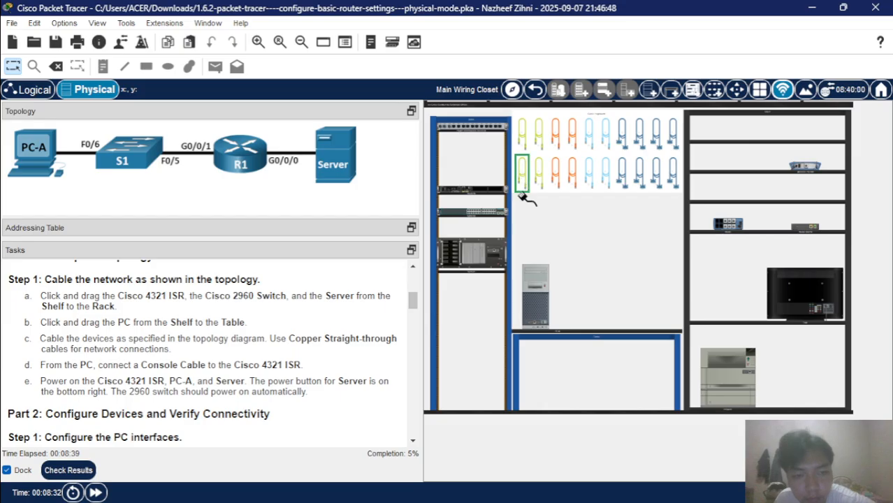
Connect PC-A's FastEthernet0 port to switch port FastEthernet0/6.
left_click(535, 322)
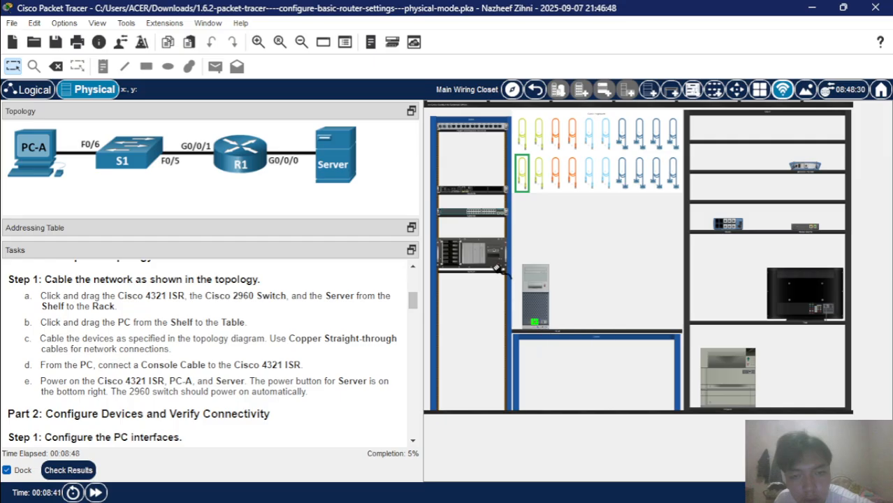
right_click(472, 220)
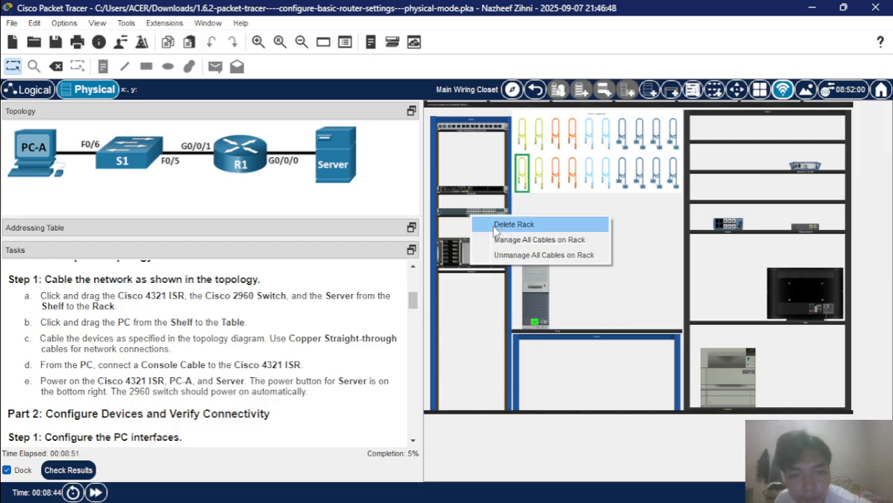
left_click(460, 242)
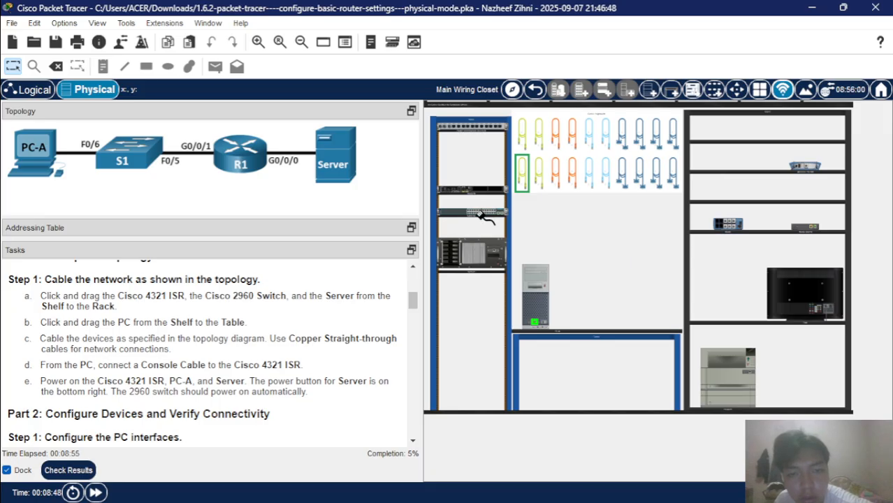
right_click(484, 218)
left_click(525, 223)
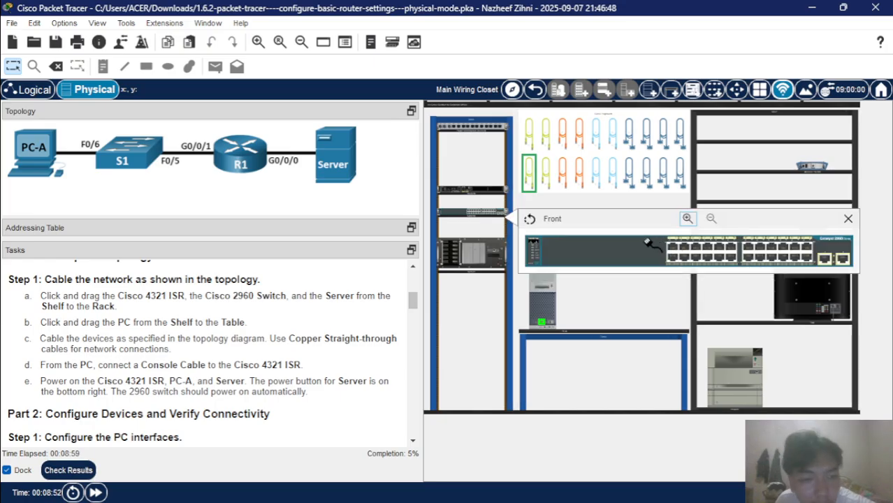
left_click(696, 258)
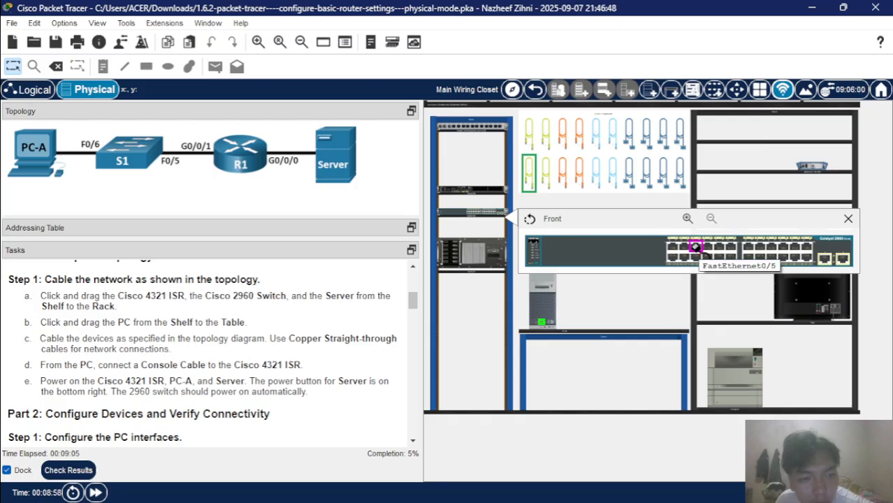
left_click(697, 258)
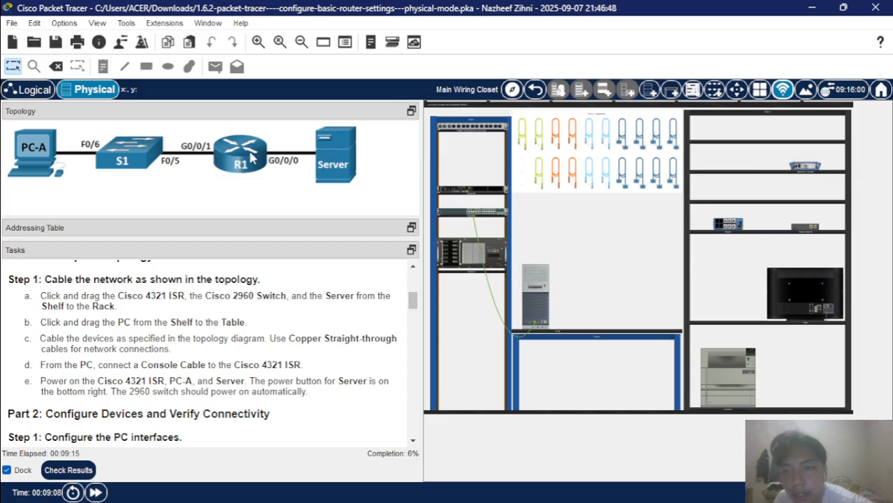
Cable switch port FastEthernet0/5 to router port GigabitEthernet0/0/1 with a straight-through cable.
left_click(540, 171)
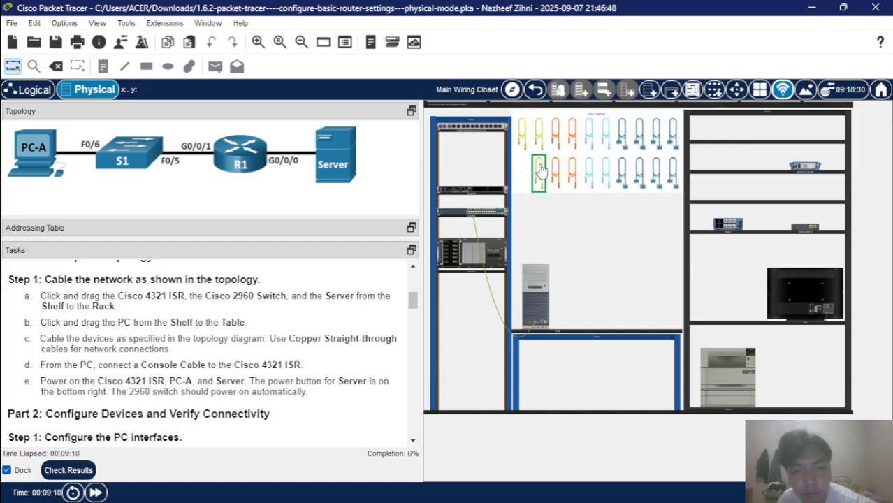
right_click(490, 217)
left_click(498, 221)
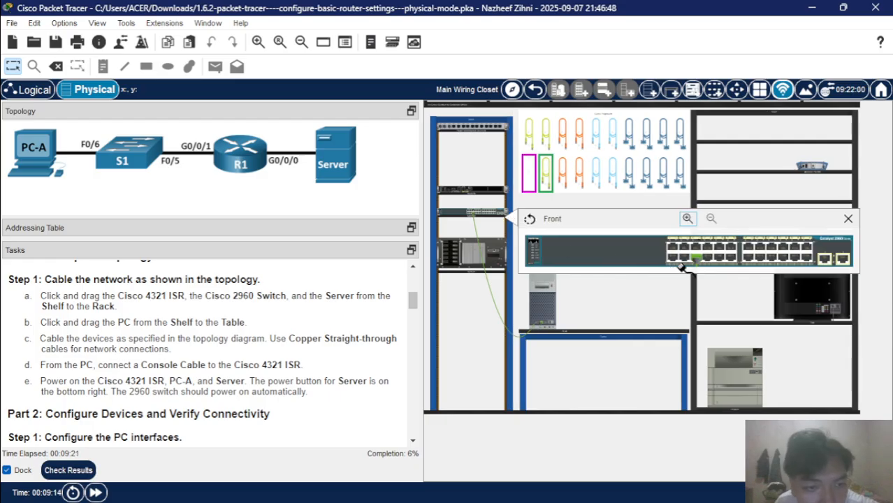
left_click(696, 248)
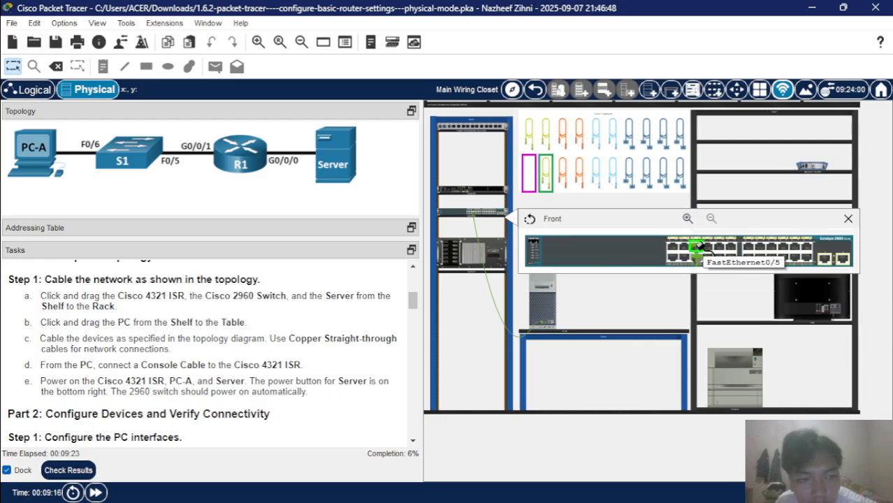
right_click(467, 198)
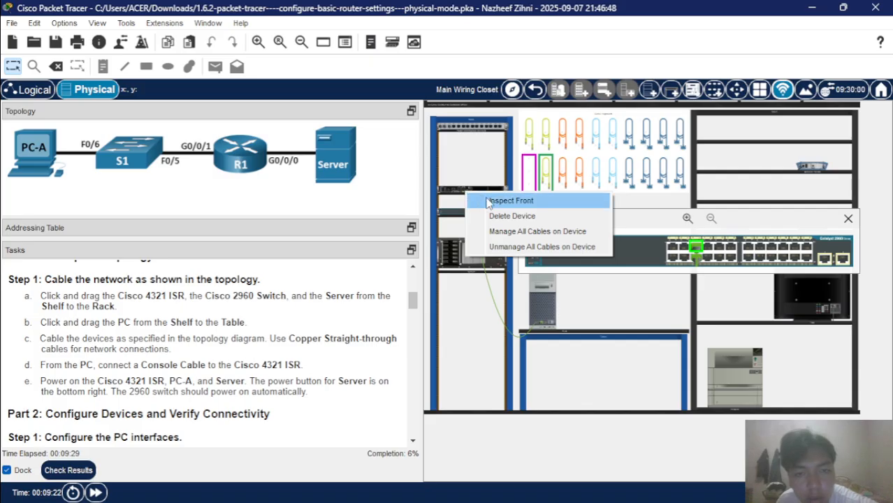
left_click(483, 200)
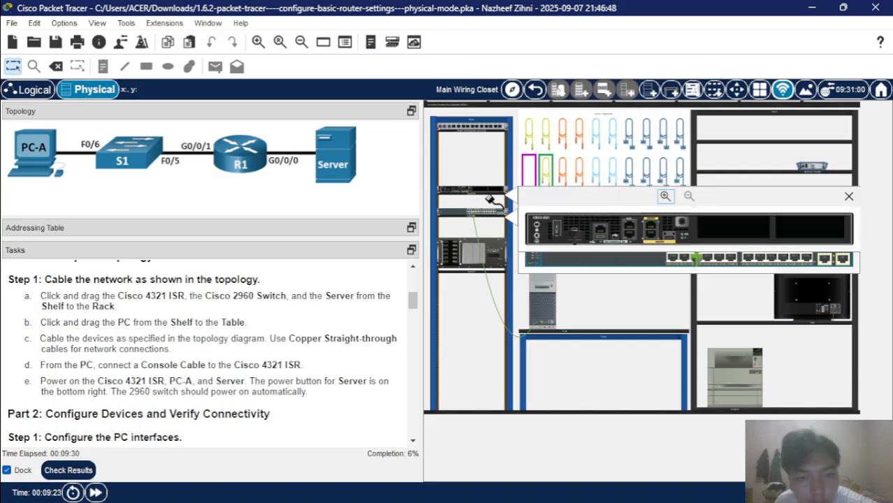
left_click(651, 223)
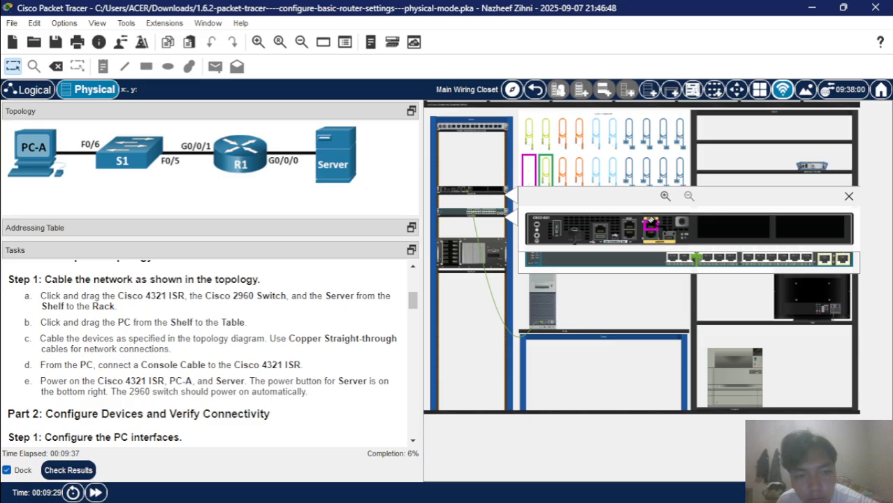
left_click(652, 228)
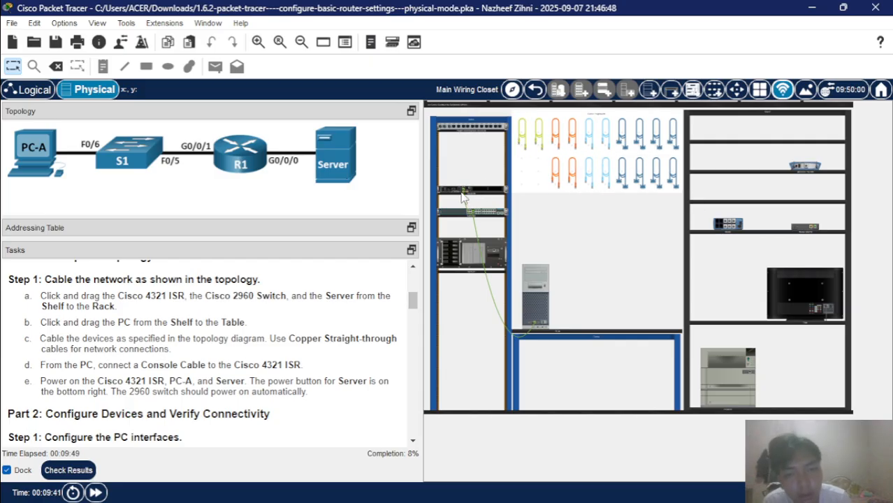
Plug a second straight-through cable into router port GigabitEthernet0/0/0.
left_click(522, 132)
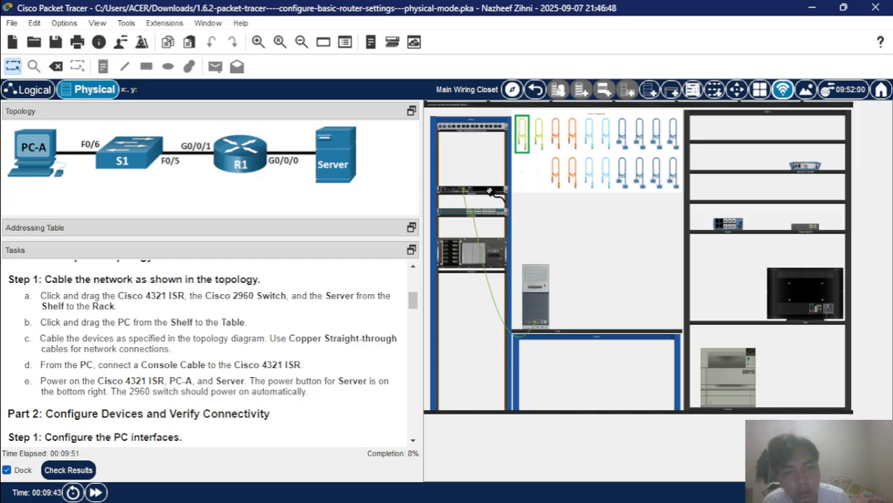
left_click(462, 193)
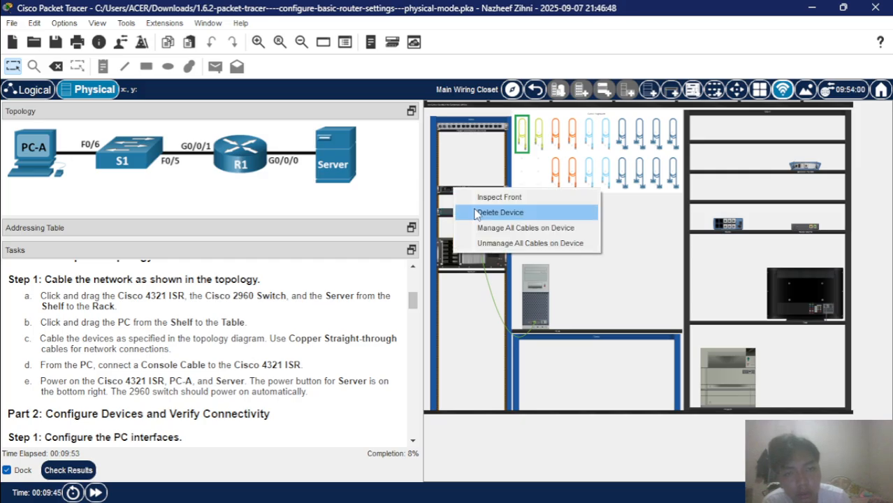
left_click(476, 213)
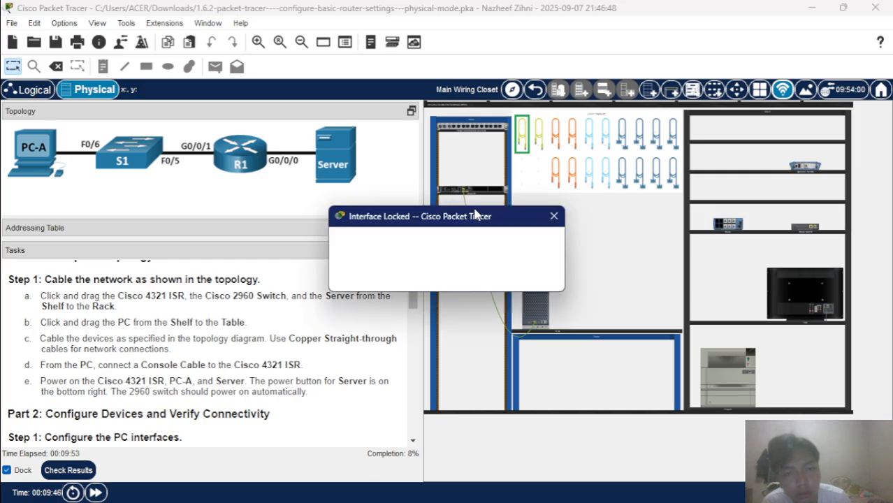
left_click(553, 216)
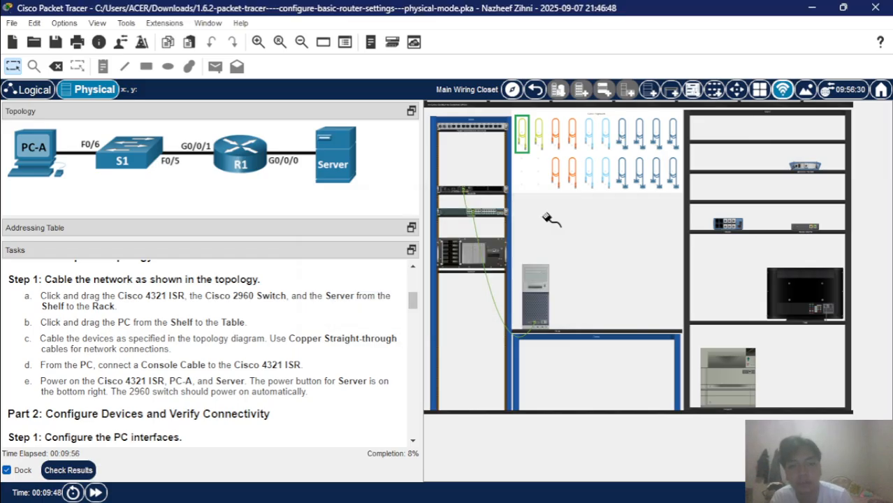
left_click(455, 192)
left_click(477, 200)
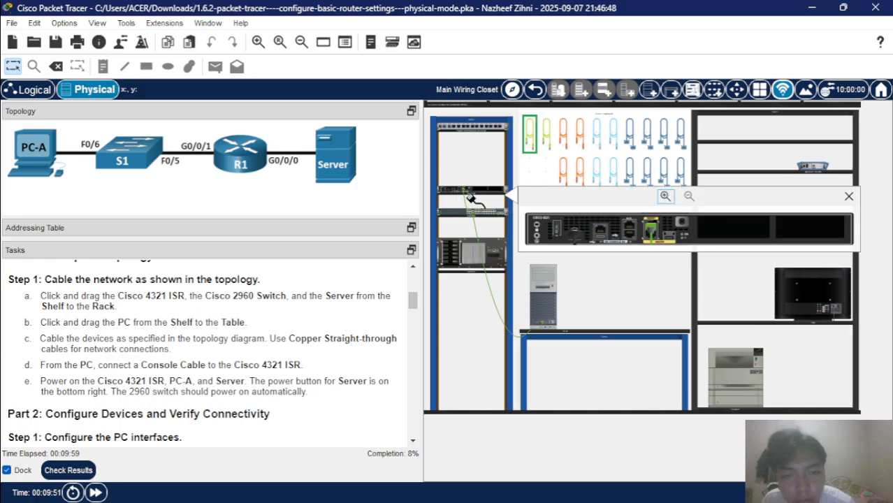
left_click(653, 233)
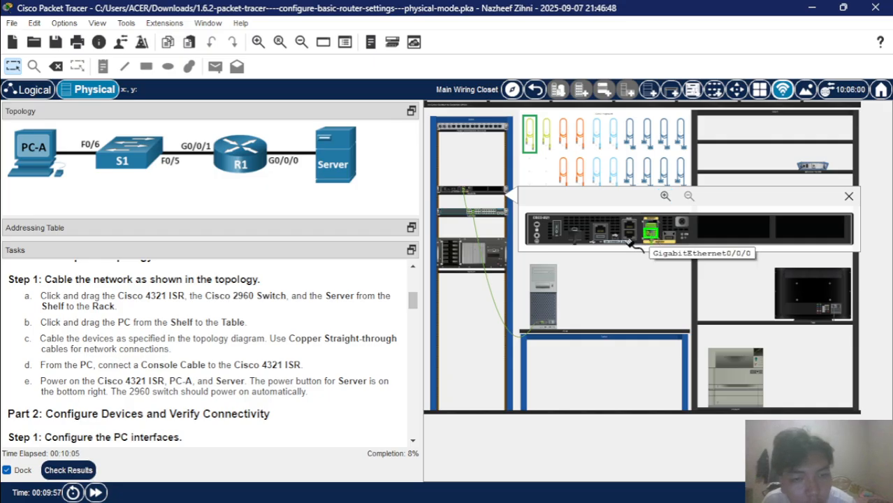
Attach the cable's other end to the Server's FastEthernet0 port on its front panel.
right_click(464, 261)
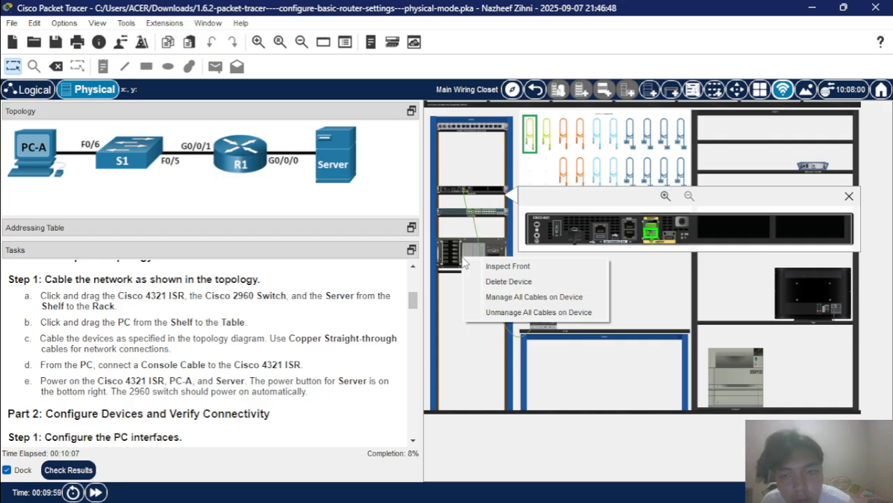
left_click(493, 266)
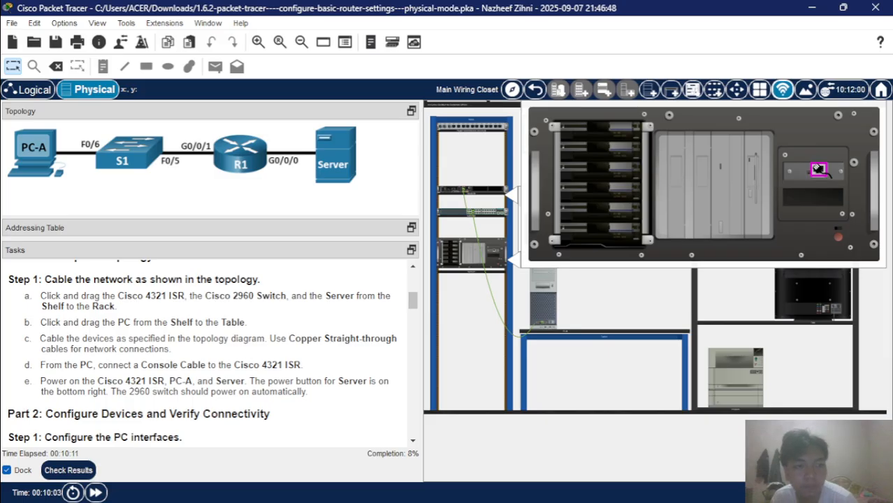
left_click(818, 169)
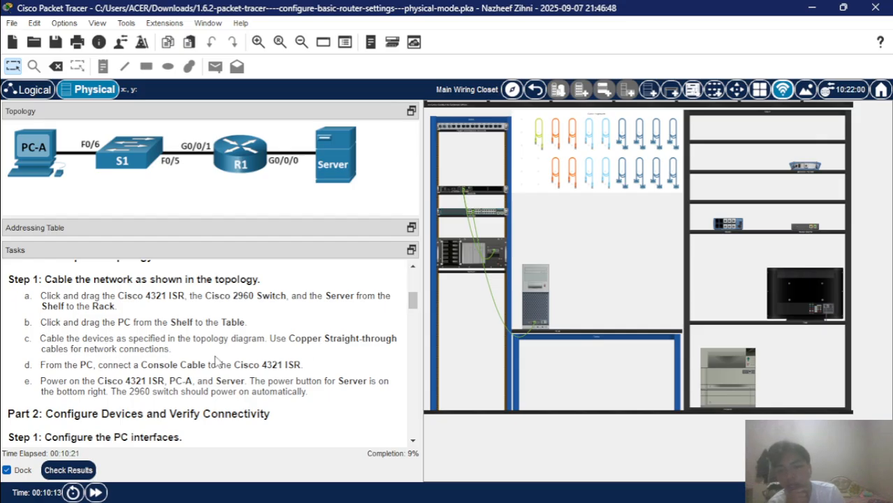
Pick up a console cable, check PC-A's ports on the table, and reselect the console cable.
left_click(588, 171)
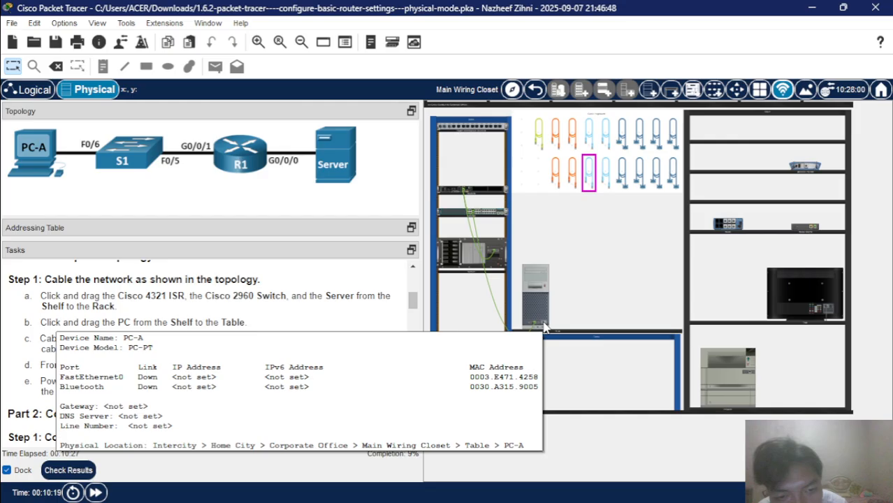
left_click(544, 327)
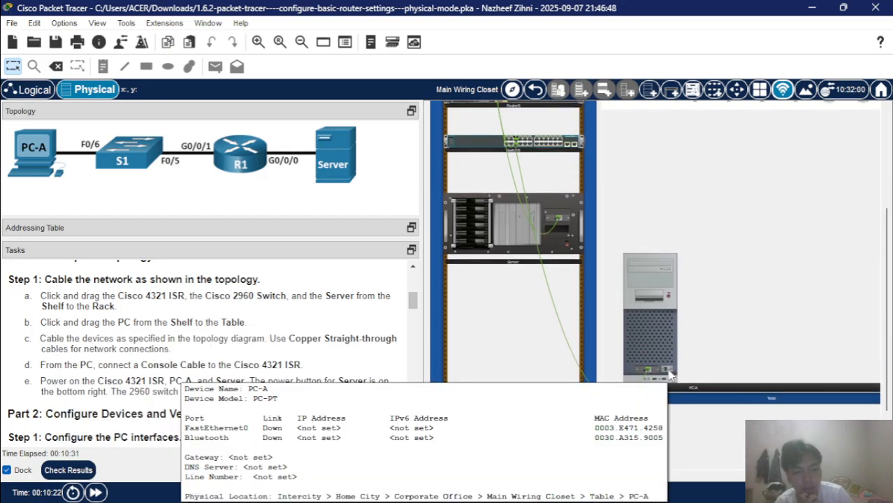
left_click(666, 372)
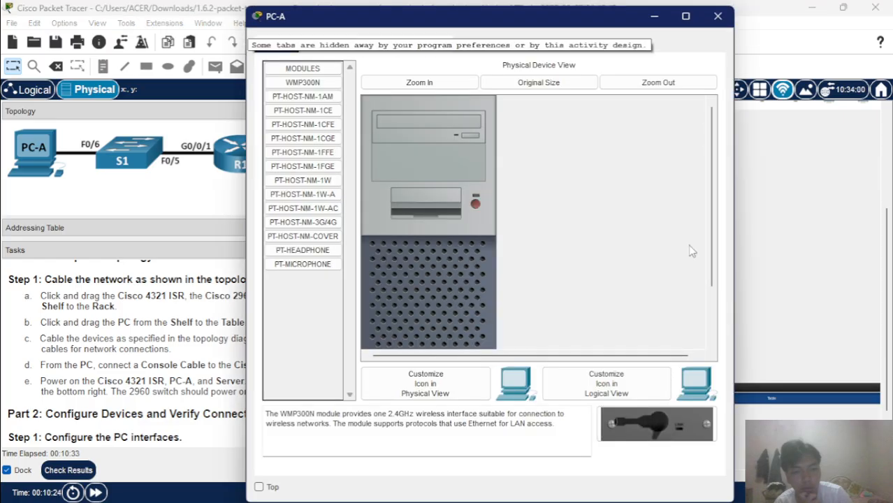
left_click(720, 18)
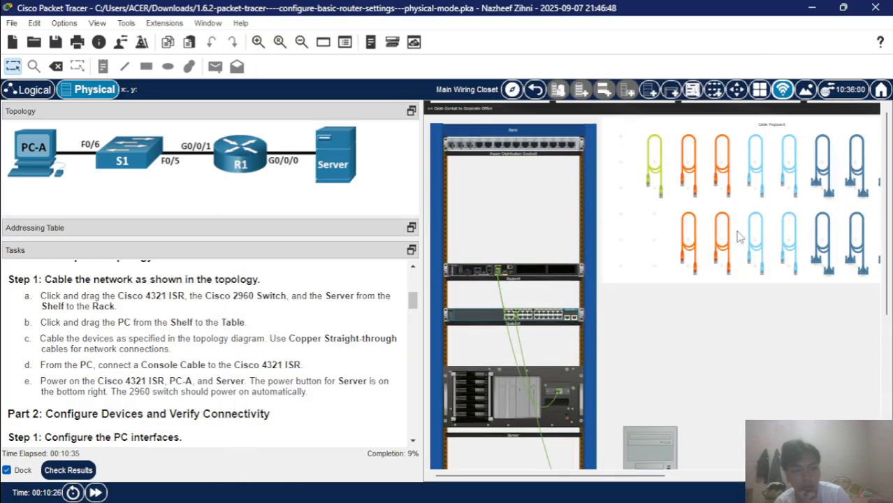
left_click(765, 260)
scroll(757, 253, "down", 5)
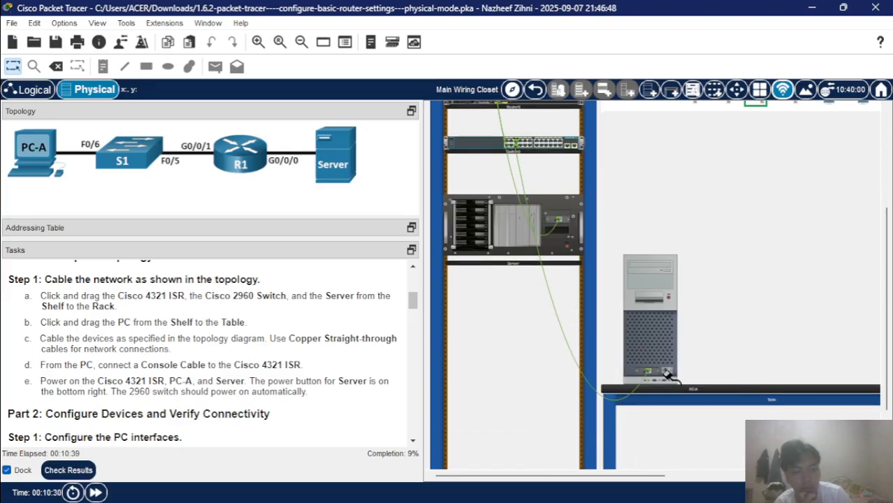
scroll(666, 372, "up", 1)
scroll(669, 375, "down", 5)
scroll(669, 375, "right", 2)
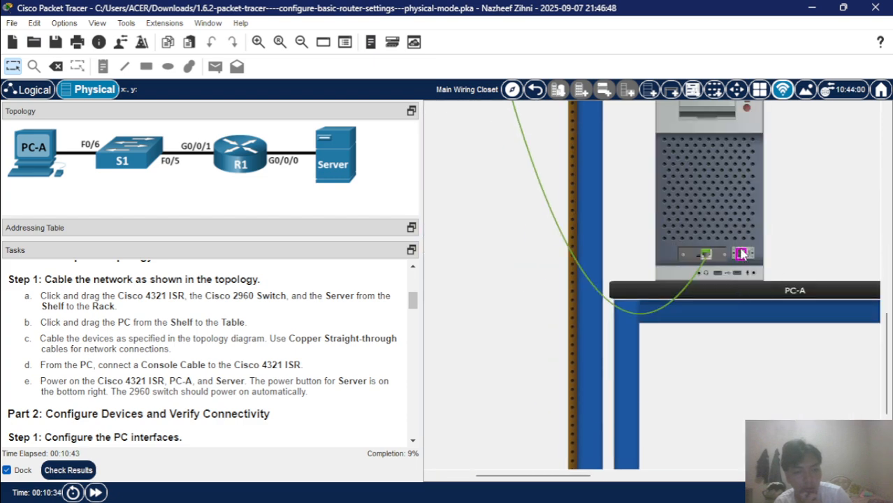
scroll(559, 245, "down", 2)
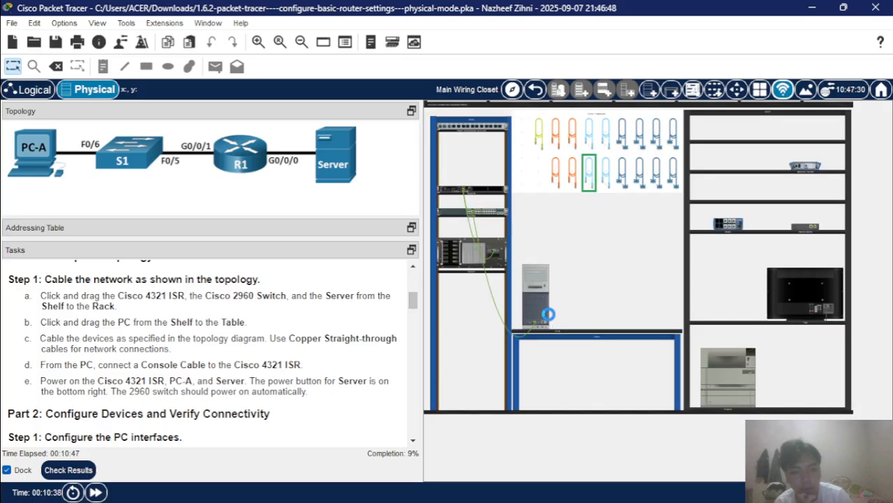
From Router0's front view, attach the console cable to the Cisco 4321 console port.
scroll(550, 320, "up", 2)
scroll(549, 320, "up", 2)
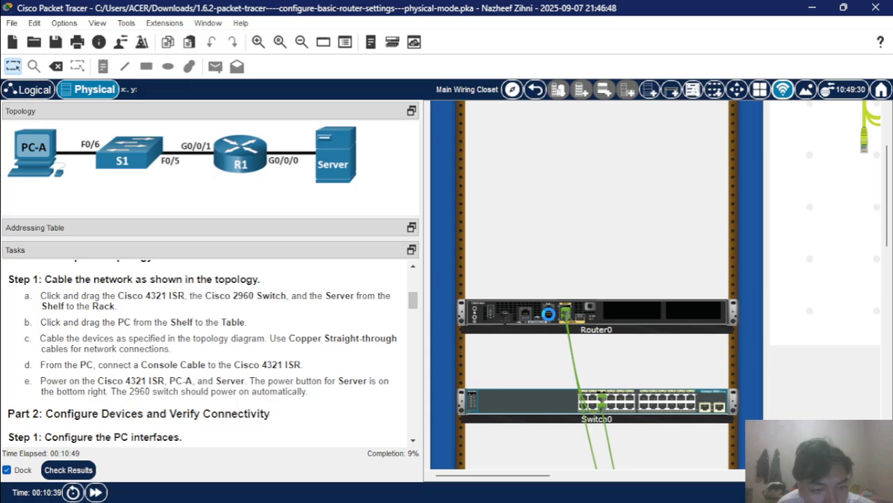
scroll(664, 414, "right", 3)
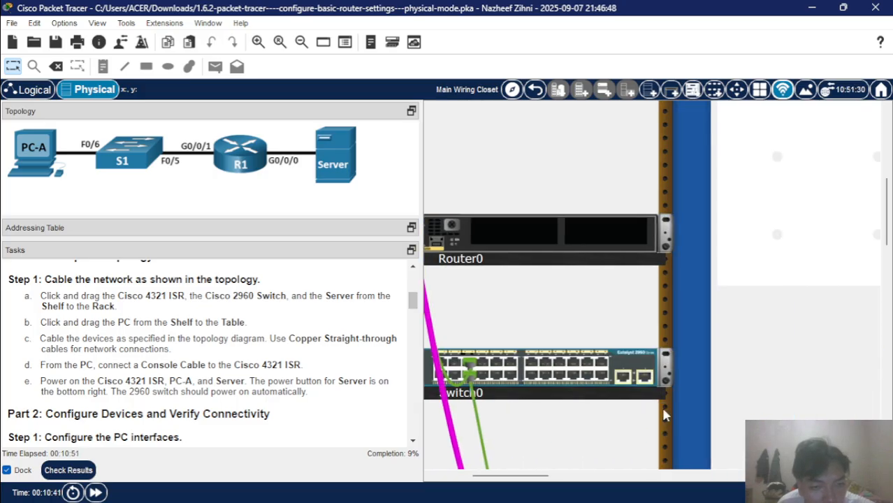
scroll(663, 414, "down", 3)
scroll(663, 415, "down", 3)
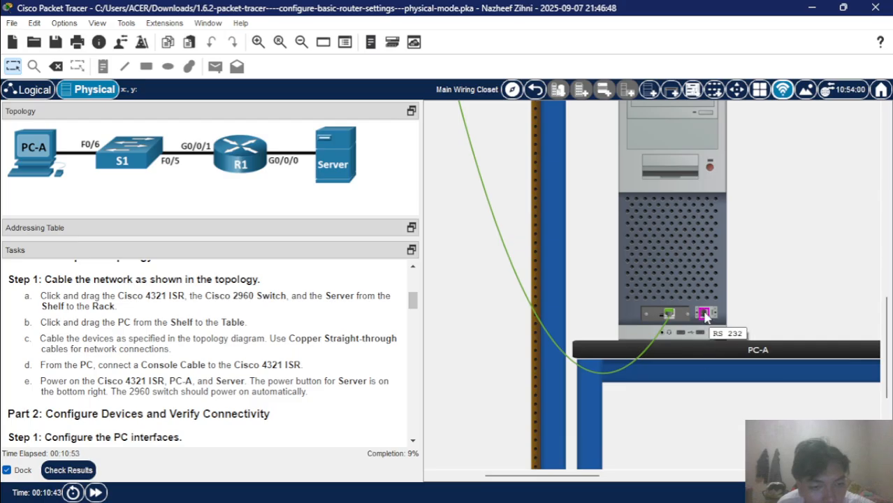
scroll(599, 299, "up", 3)
scroll(599, 299, "left", 3)
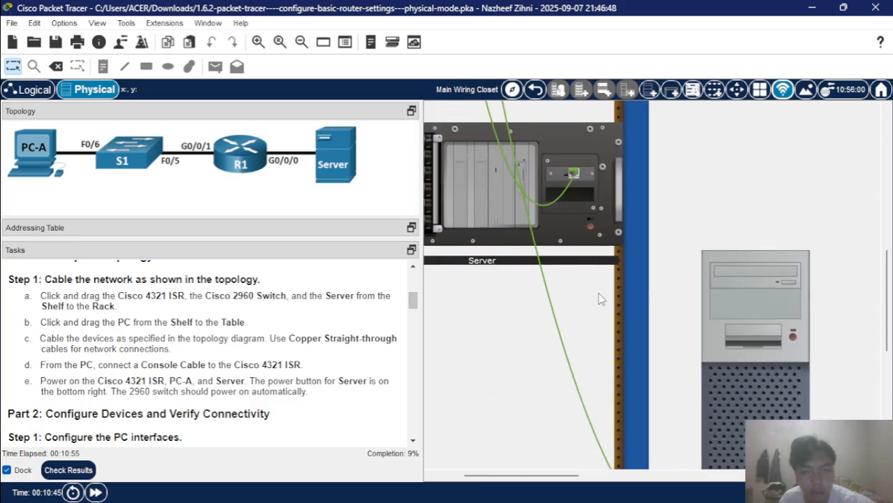
scroll(600, 299, "up", 3)
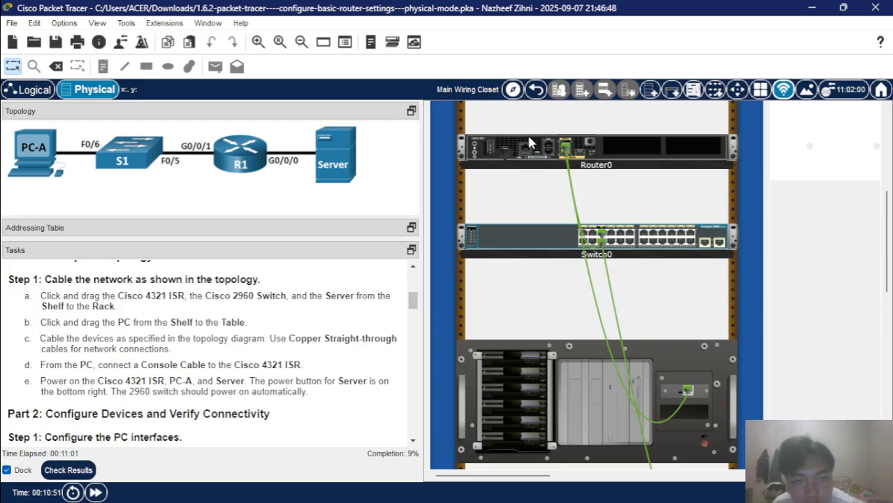
right_click(528, 155)
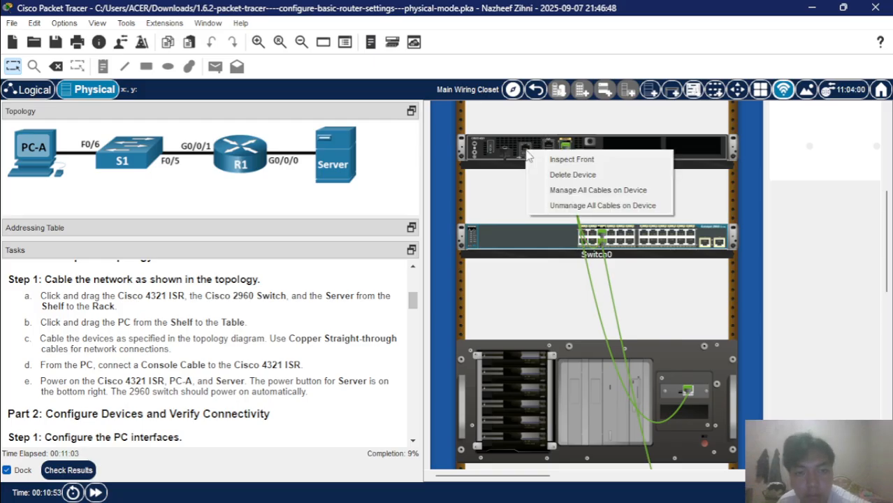
left_click(564, 158)
scroll(689, 218, "right", 3)
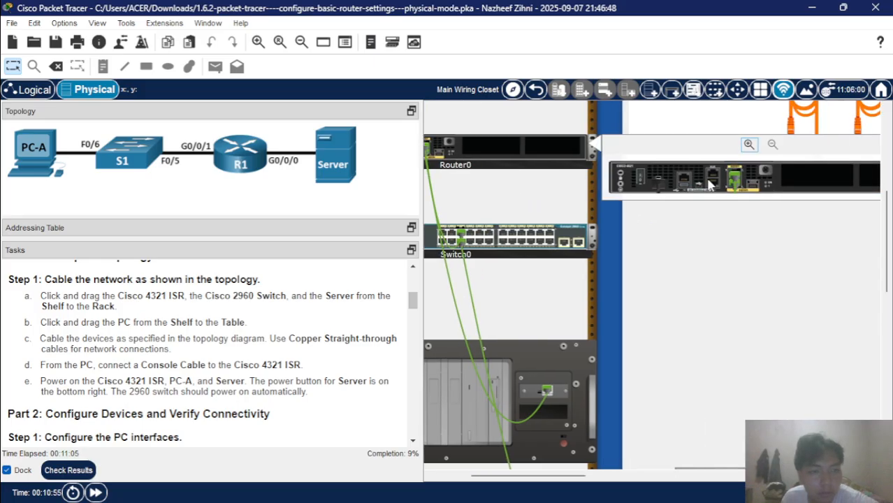
left_click(712, 185)
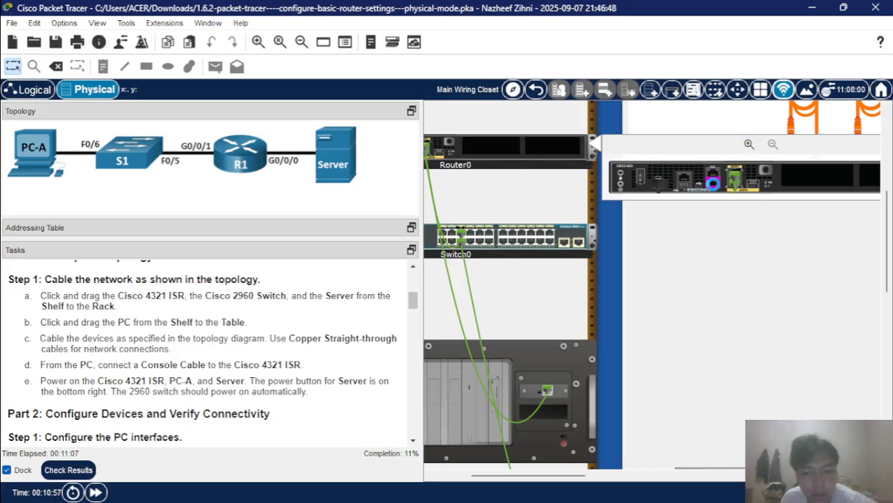
scroll(695, 225, "down", 2)
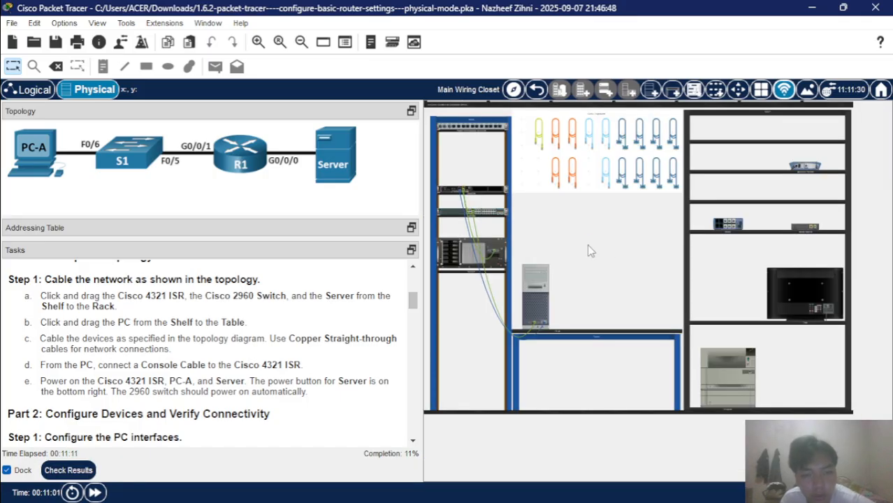
scroll(589, 248, "up", 2)
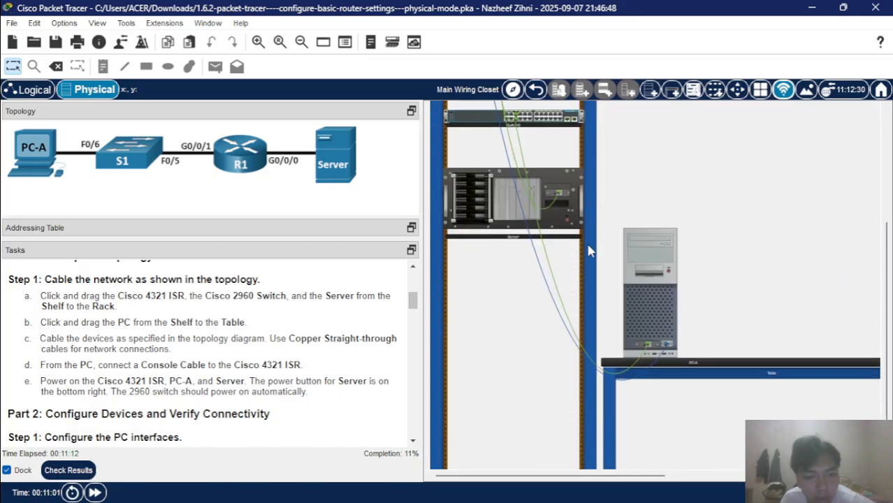
Power on PC-A and the Server in the rack.
left_click(668, 267)
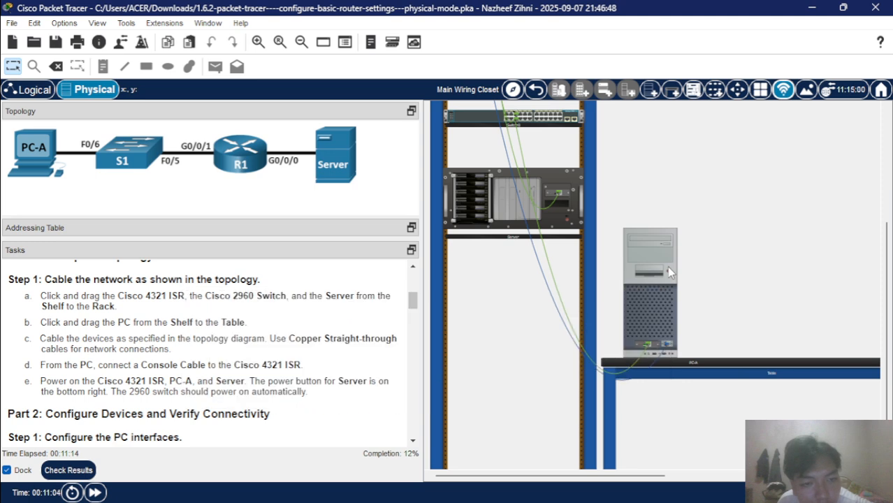
left_click(571, 226)
scroll(570, 227, "up", 1)
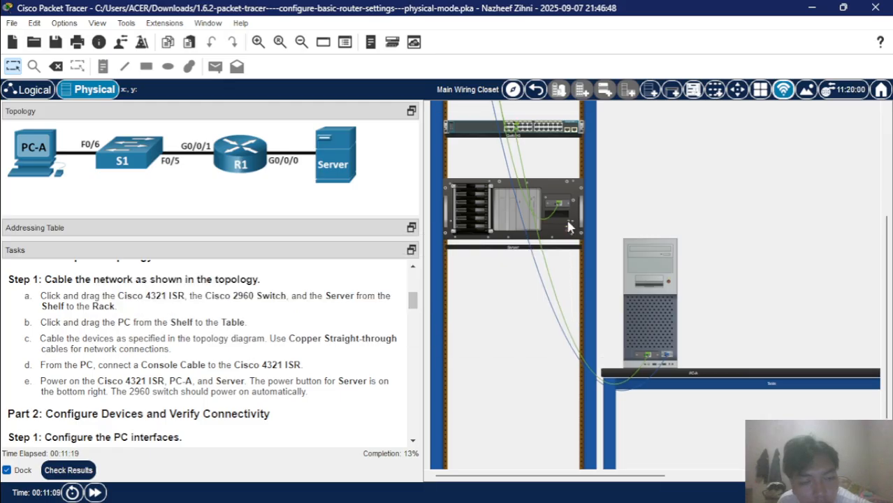
scroll(567, 225, "up", 2)
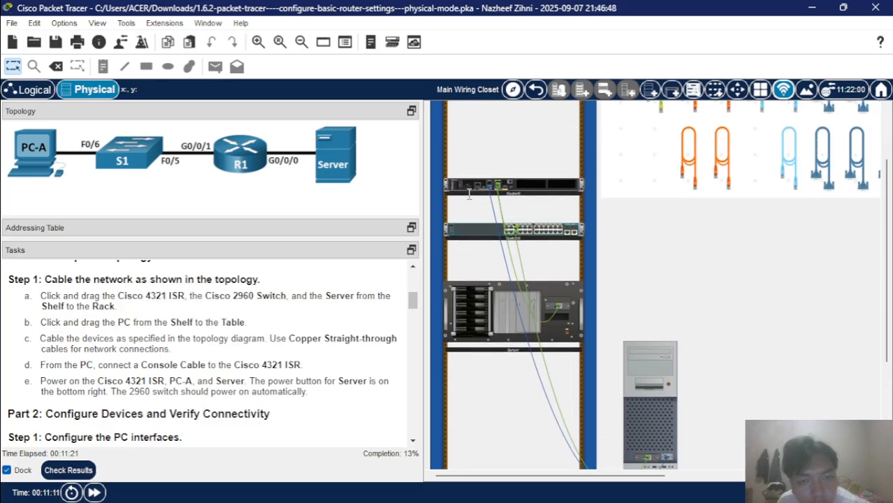
scroll(470, 201, "up", 3)
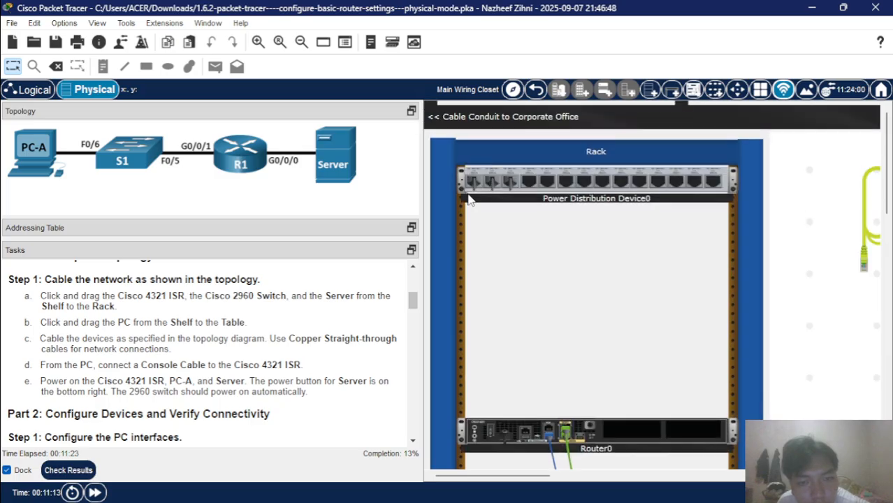
scroll(469, 200, "down", 5)
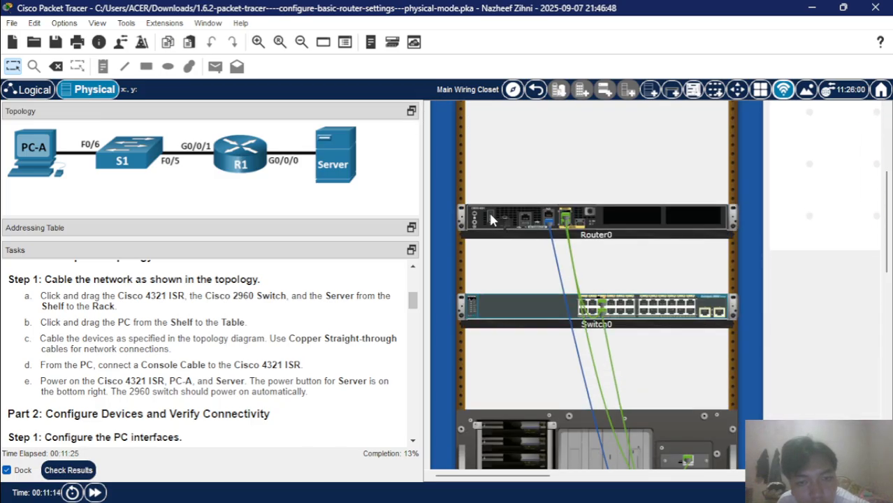
scroll(512, 253, "down", 3)
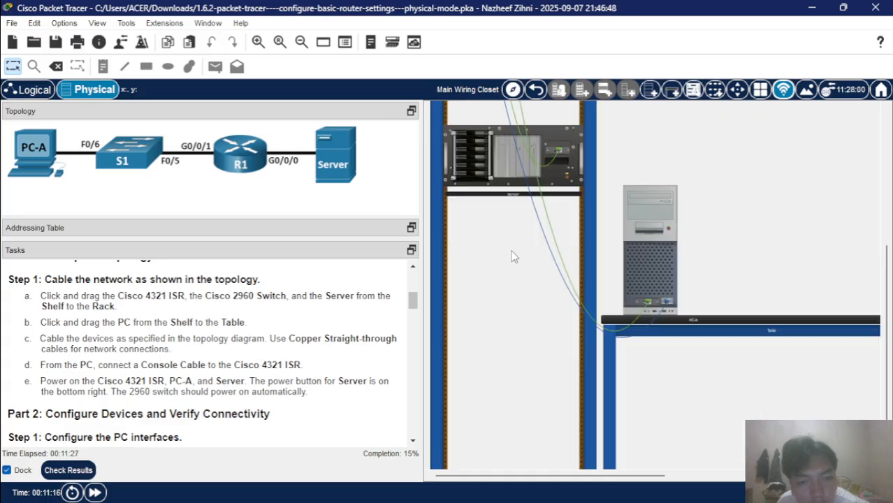
Open the rack's context menu and dismiss it.
right_click(511, 254)
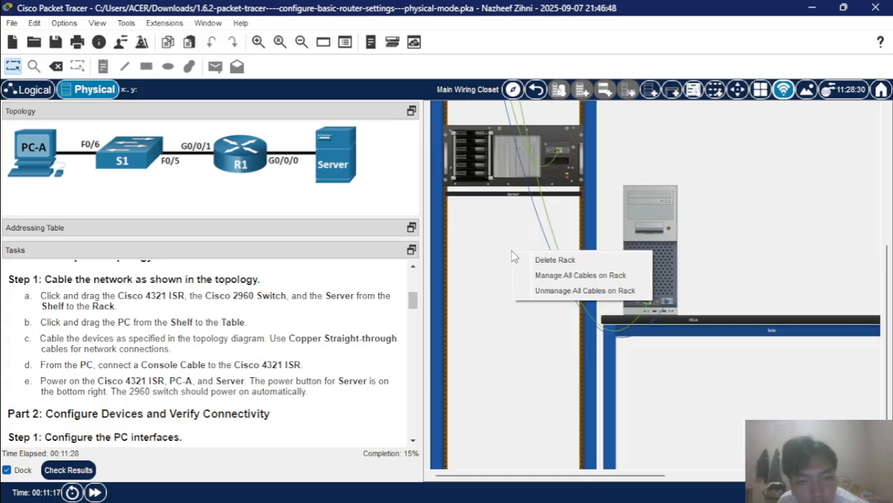
left_click(641, 176)
scroll(522, 210, "up", 2)
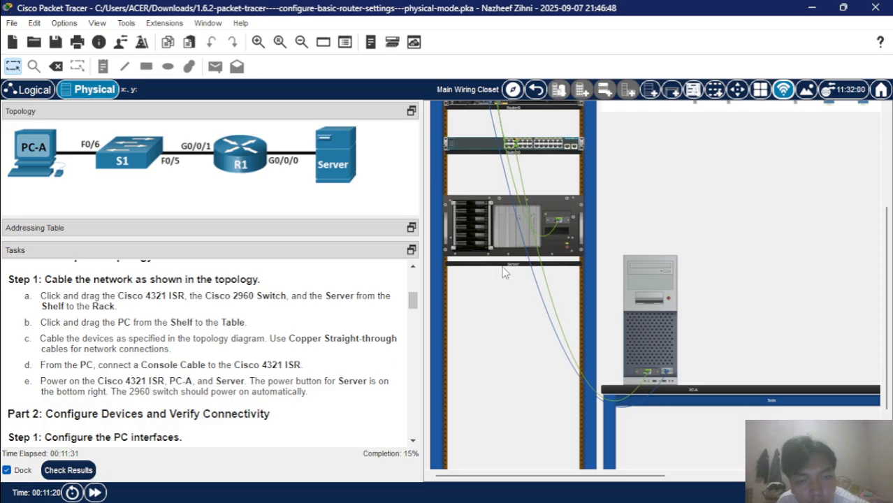
scroll(286, 310, "down", 1)
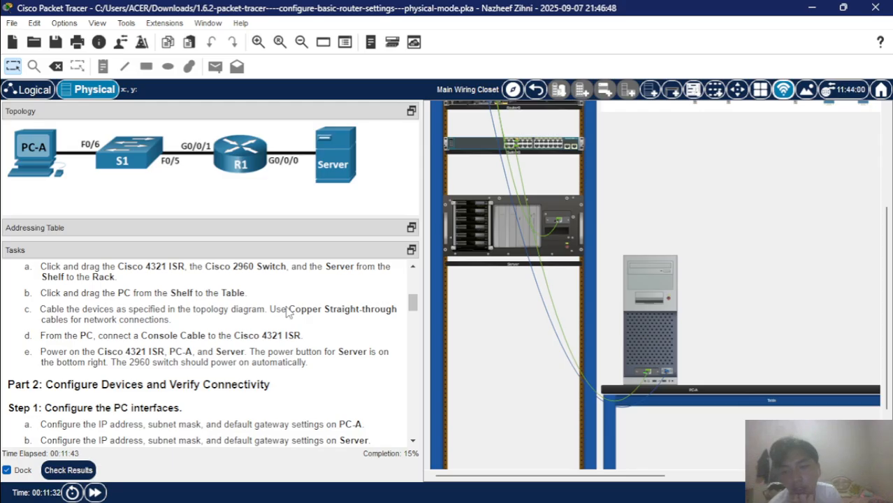
Open PC-A's Desktop IP Configuration.
scroll(238, 381, "up", 1)
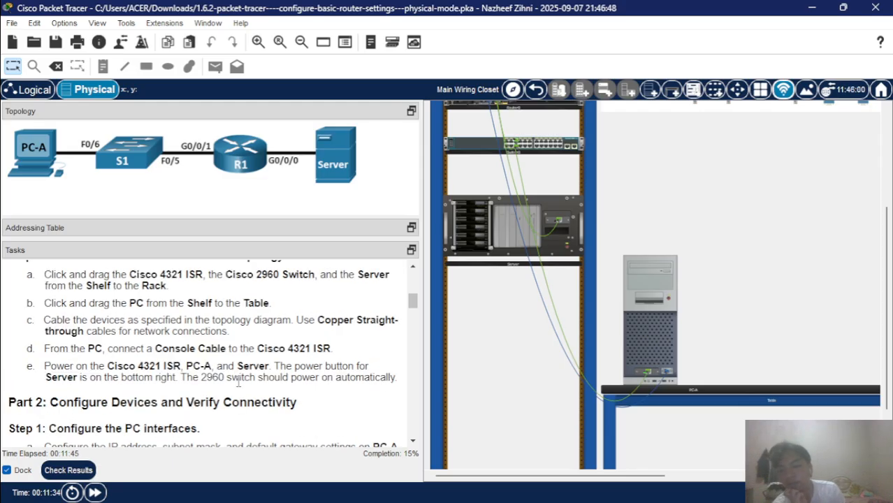
scroll(238, 383, "down", 1)
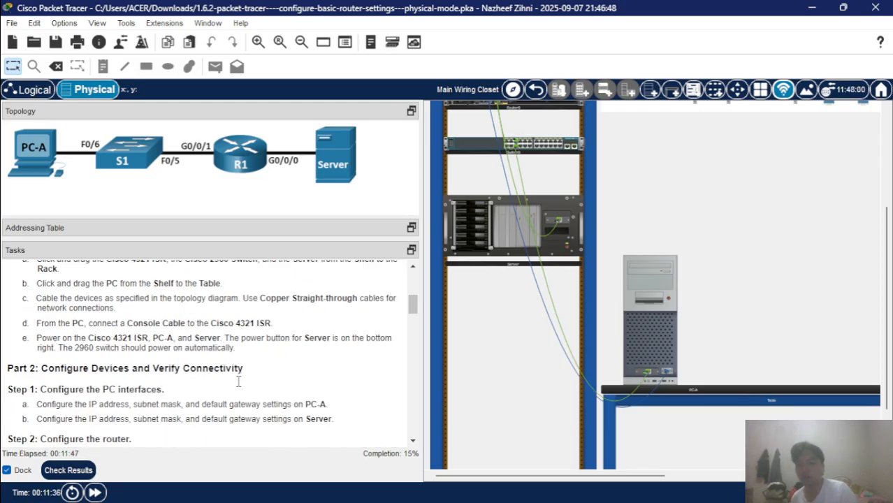
scroll(239, 381, "down", 1)
scroll(238, 382, "up", 3)
scroll(238, 382, "down", 3)
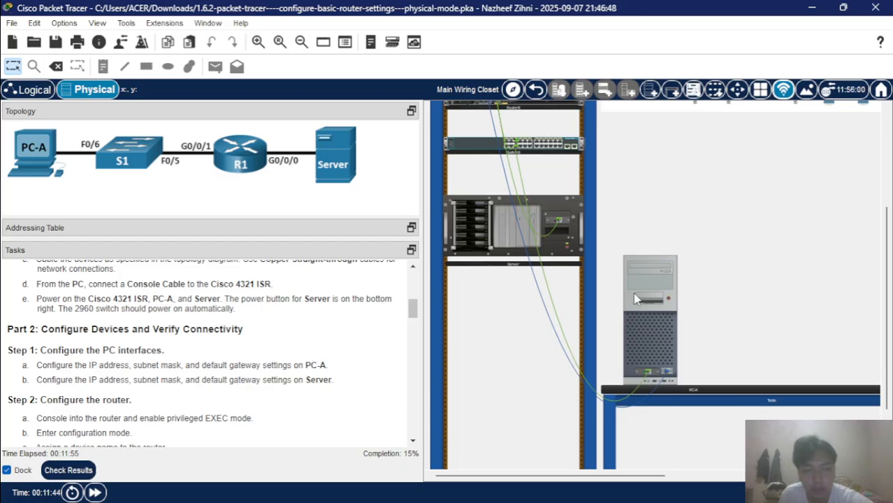
left_click(638, 275)
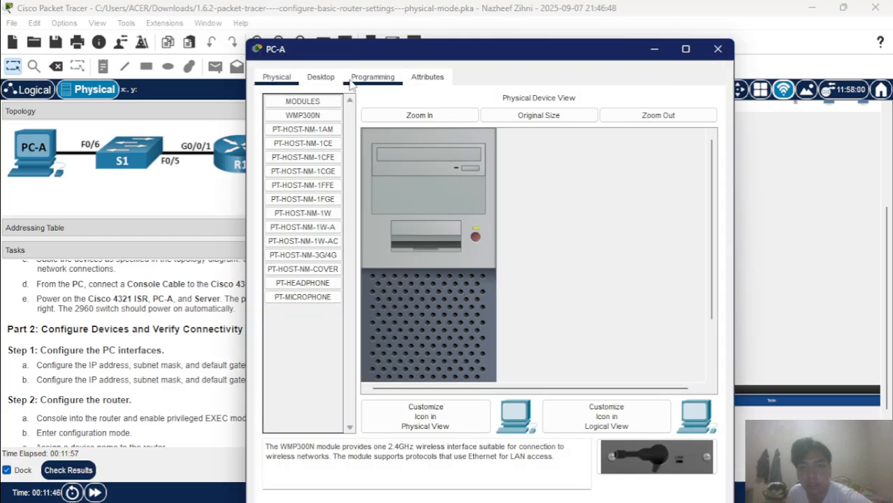
left_click(325, 79)
left_click(321, 112)
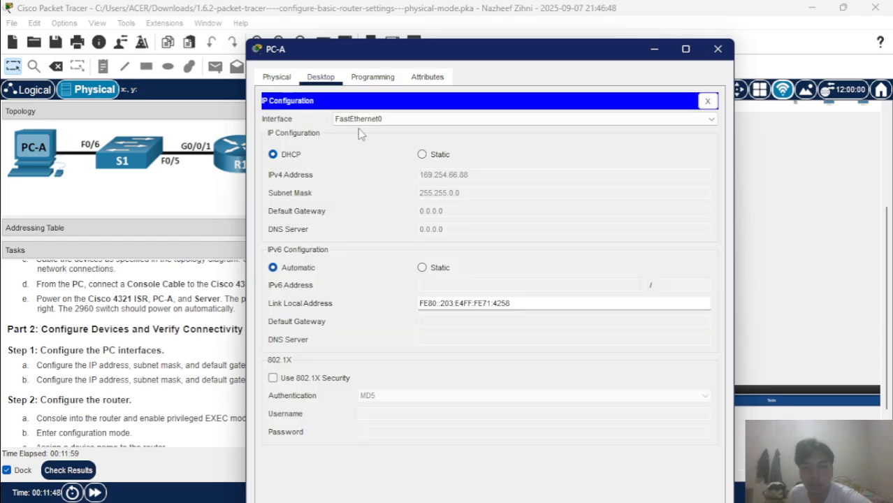
Move the PC-A window near the top and set IPv4 addressing to Static.
left_click_drag(462, 57, 624, 63)
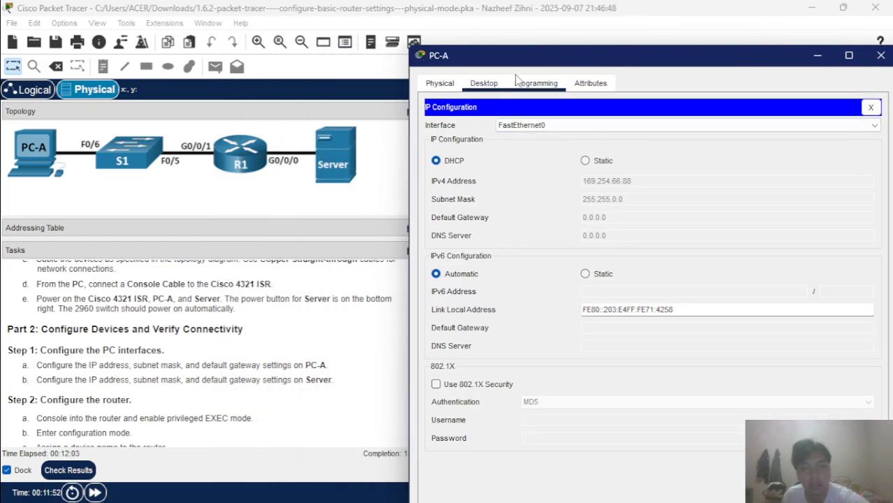
left_click_drag(515, 66, 388, 29)
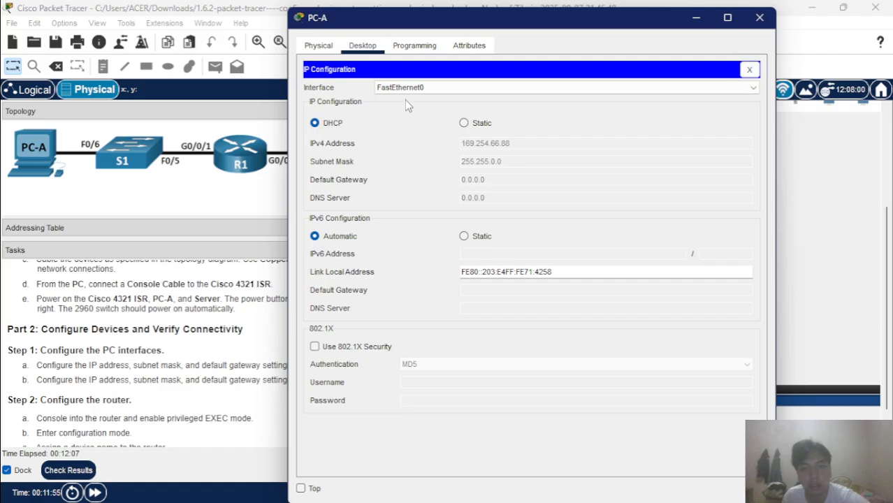
left_click(463, 122)
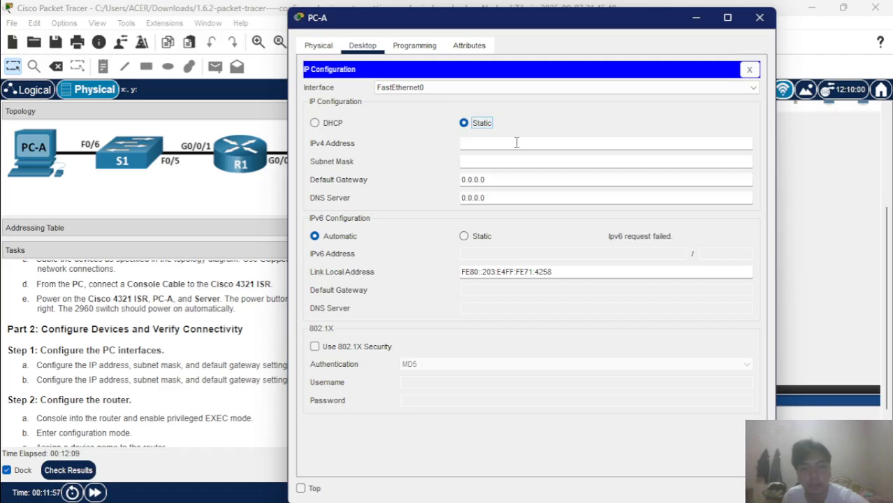
Enter PC-A's IPv4 address 192.168.1.10 with mask 255.255.255.0 and edit the default gateway.
left_click(519, 143)
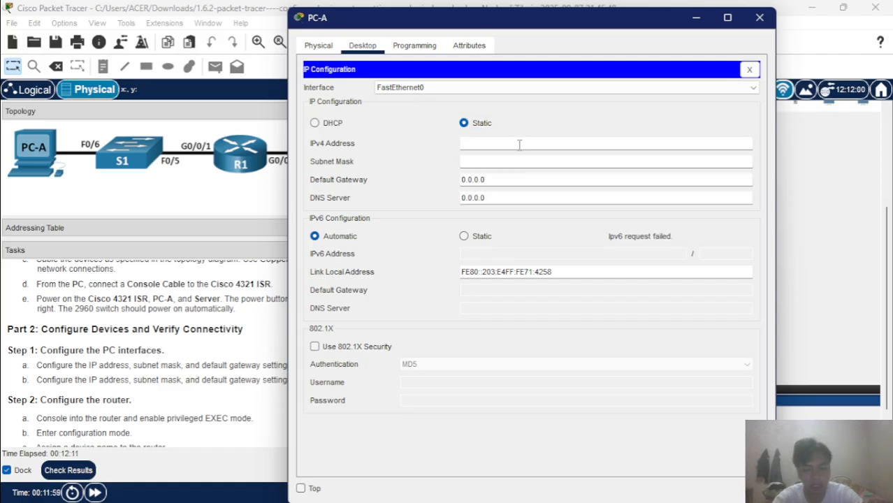
type("192.168.1.10")
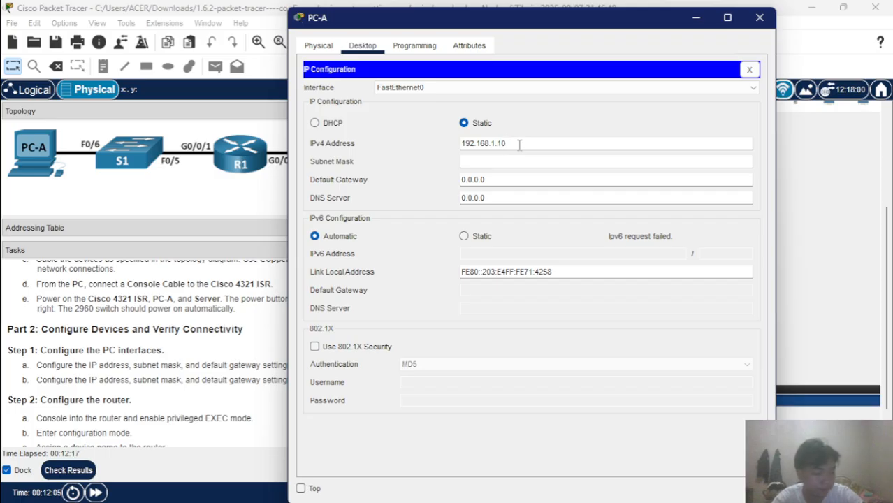
left_click(528, 161)
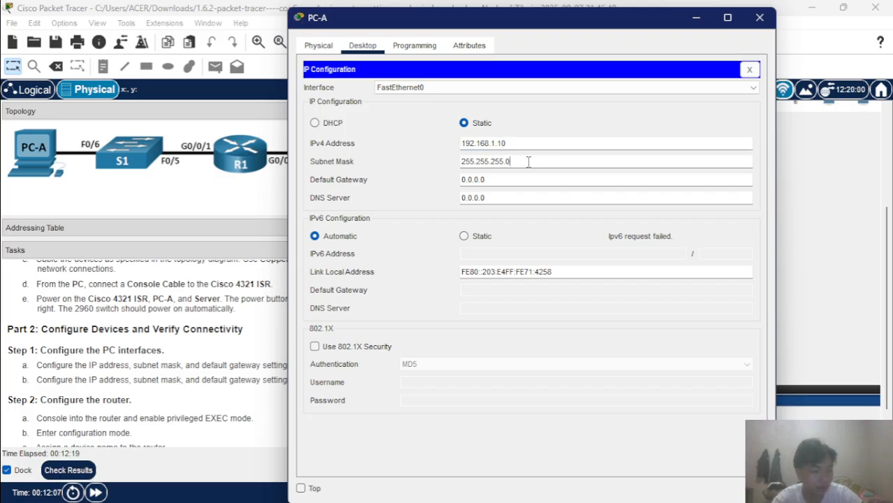
left_click(532, 187)
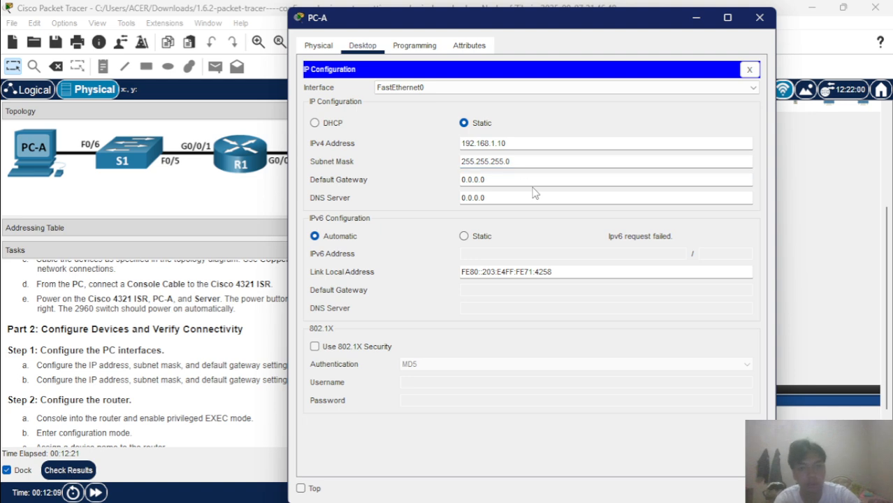
left_click(522, 183)
key("ctrl+a")
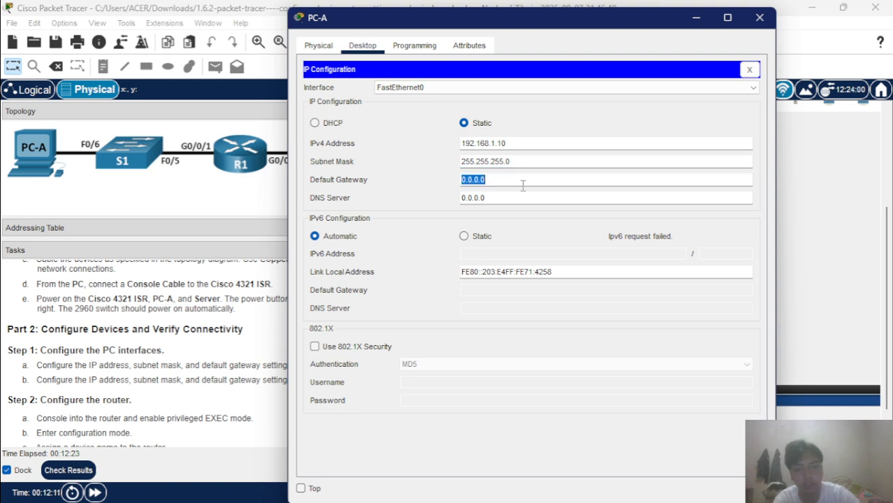
key("BackSpace")
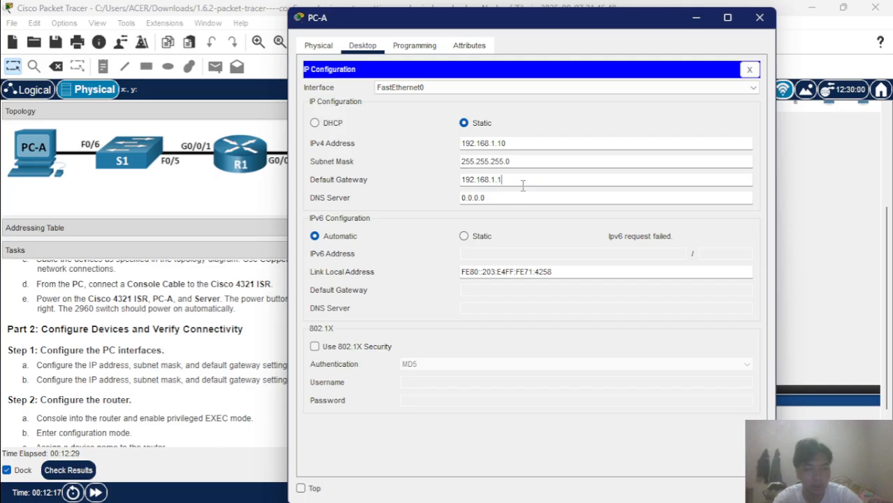
Set PC-A's static IPv6 address 2001:db8:acad:1::10/64 with gateway fe80::1.
left_click(467, 236)
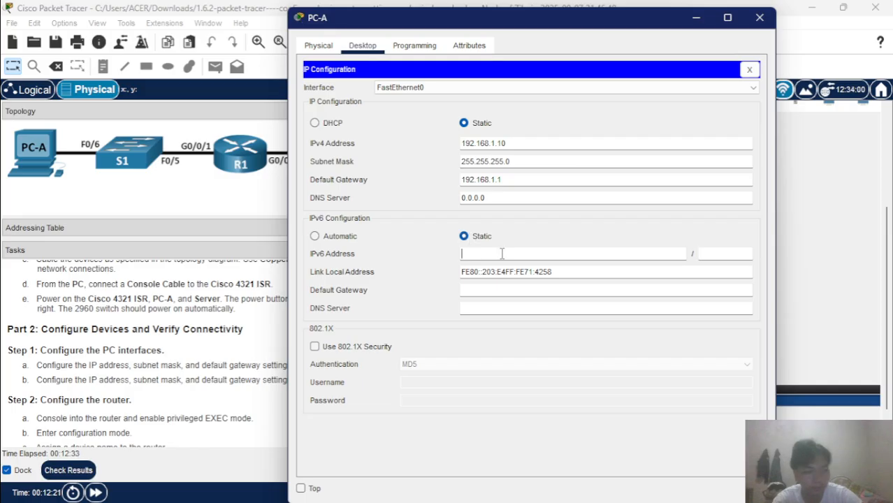
type("00")
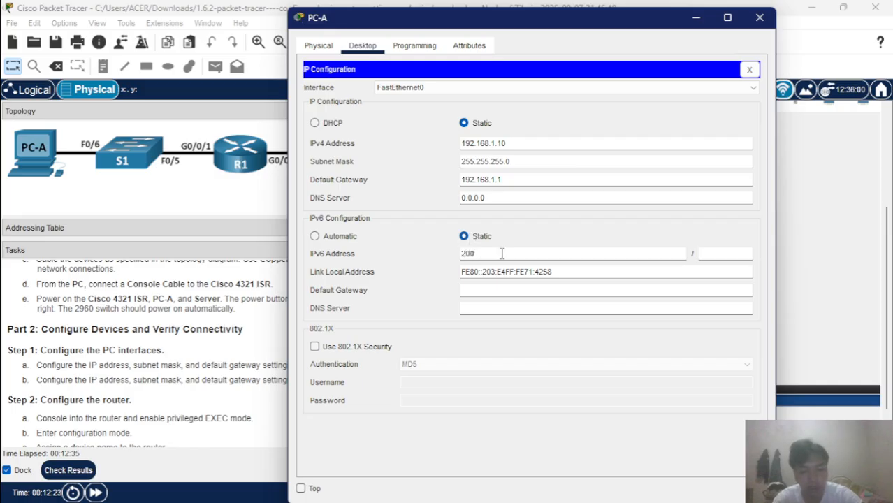
type("1")
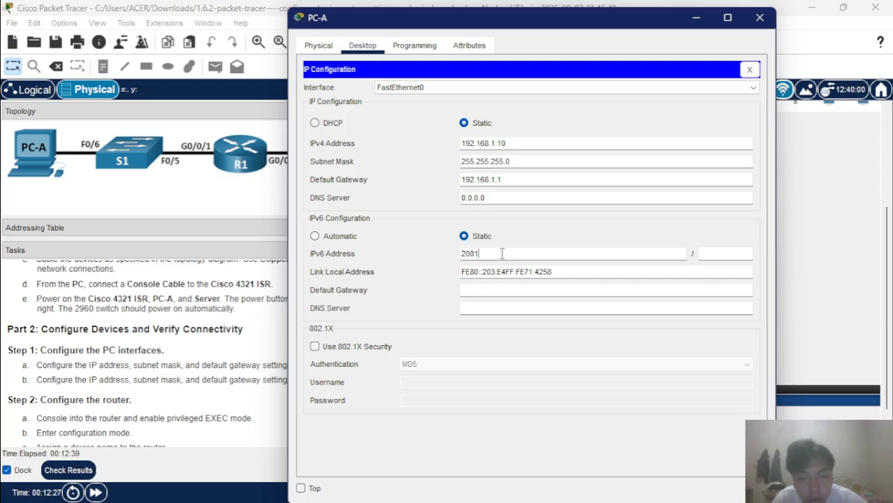
type(":DB")
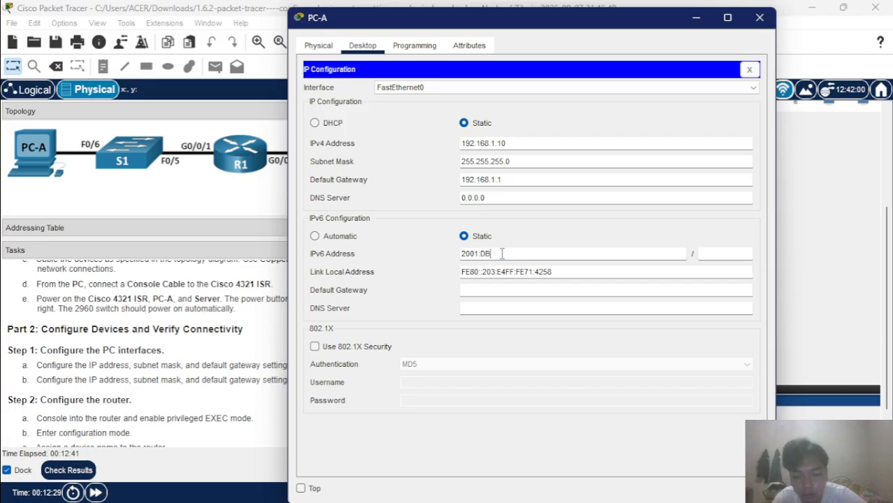
key("BackSpace")
key("BackSpace")
key("BackSpace")
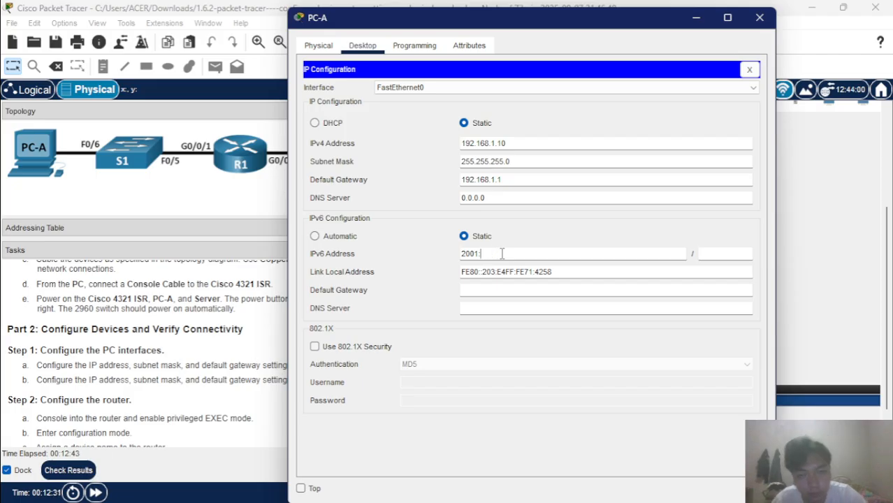
type("db8")
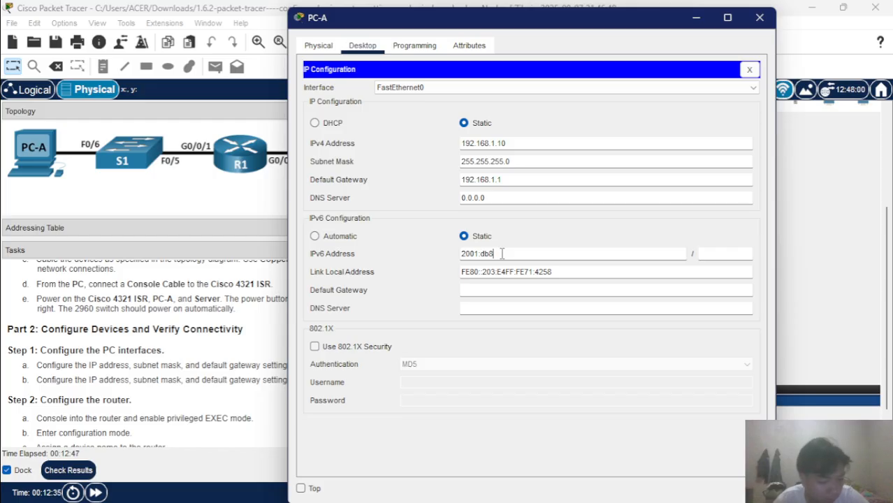
type(":acad:1")
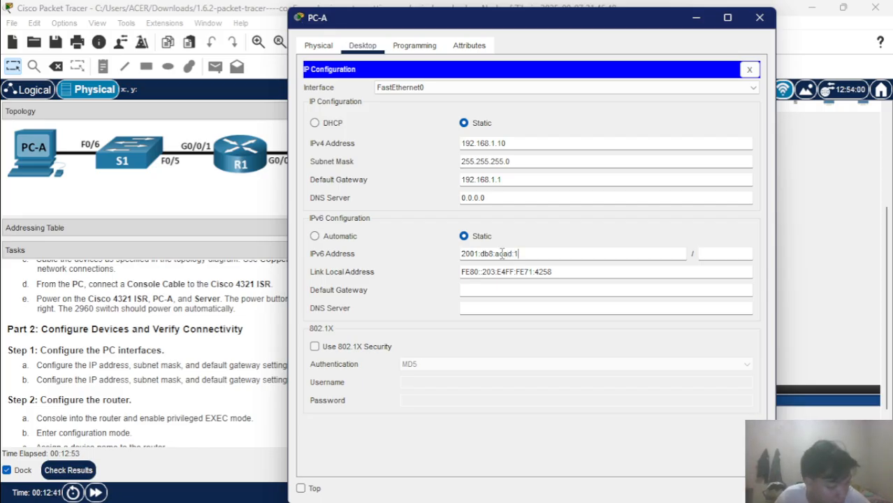
type("::10")
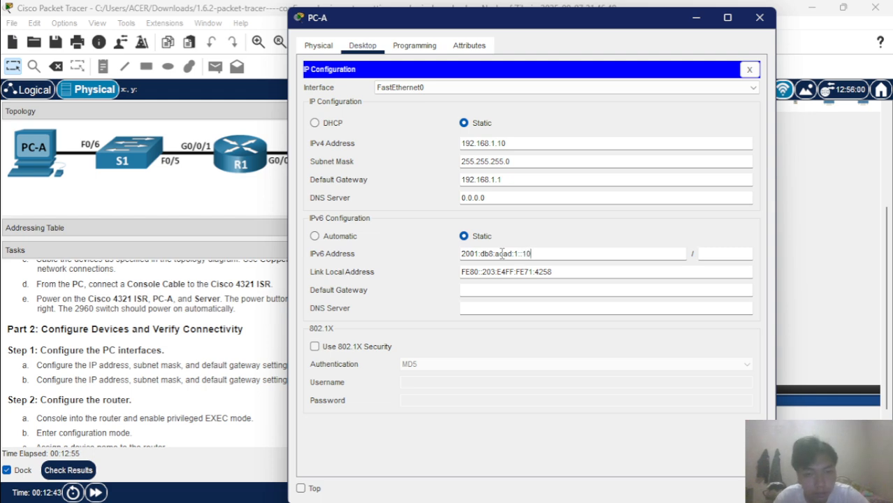
left_click(741, 254)
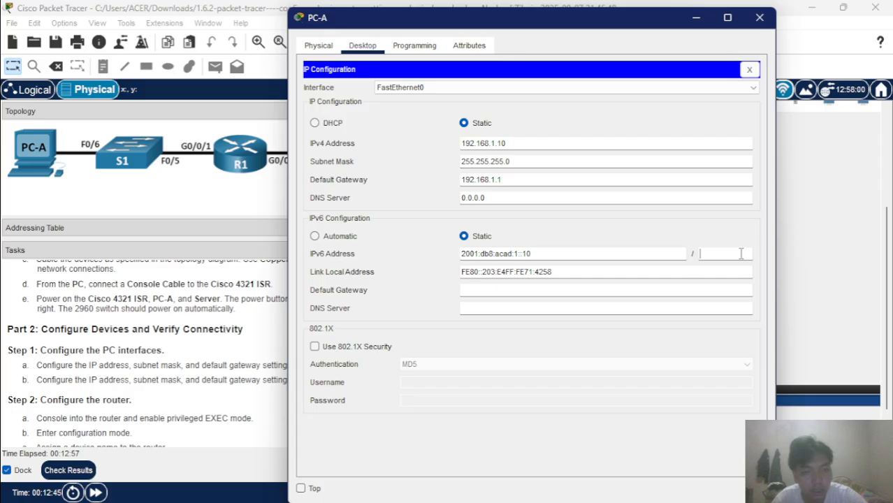
type("64")
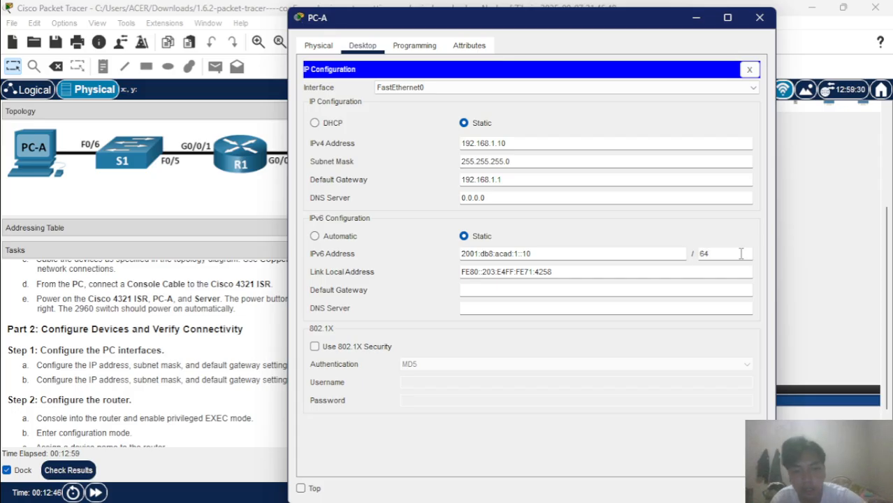
left_click(563, 289)
type("fe80")
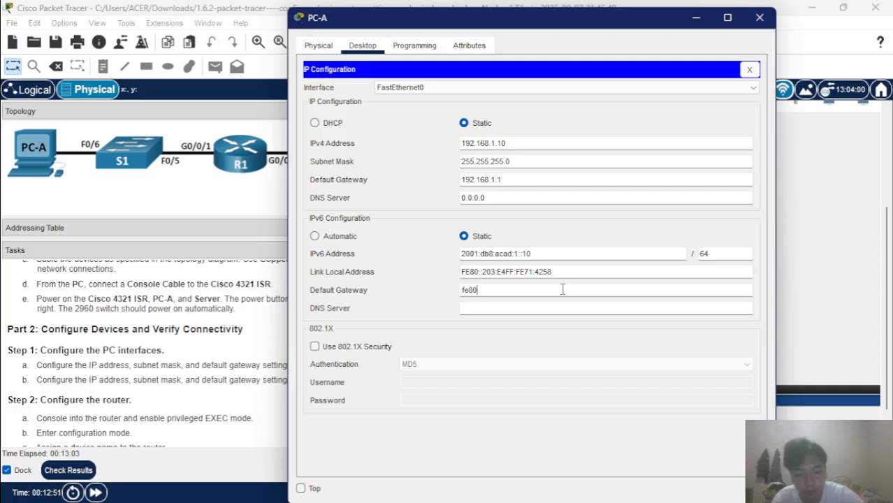
type("::1")
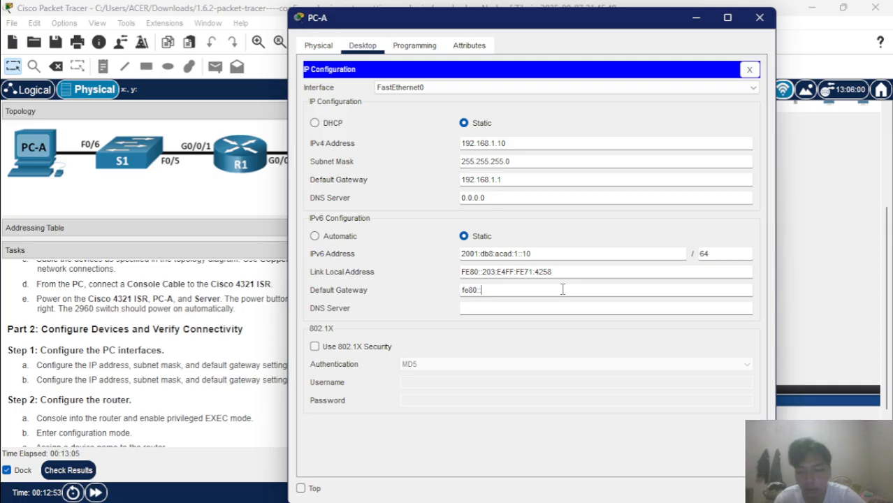
left_click(581, 312)
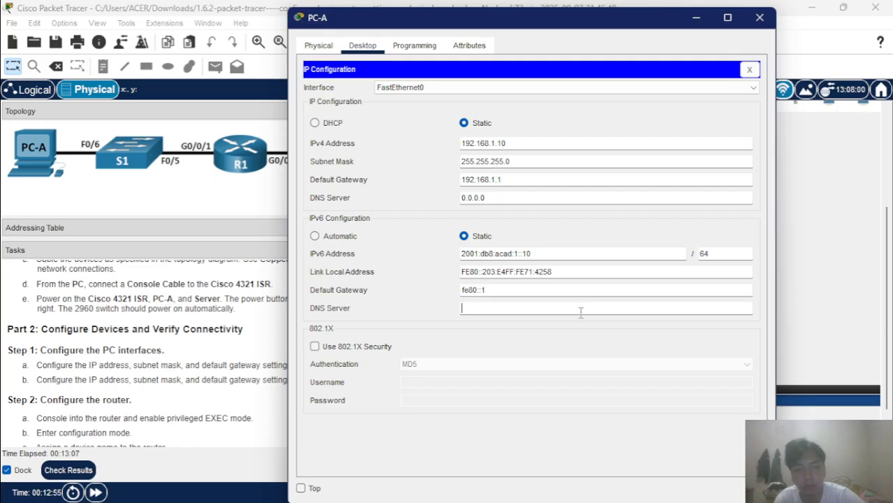
left_click(849, 230)
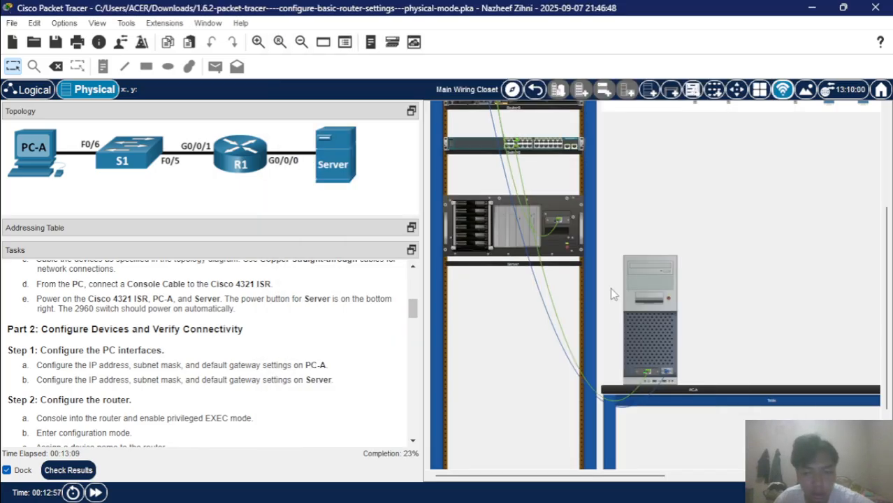
left_click(63, 472)
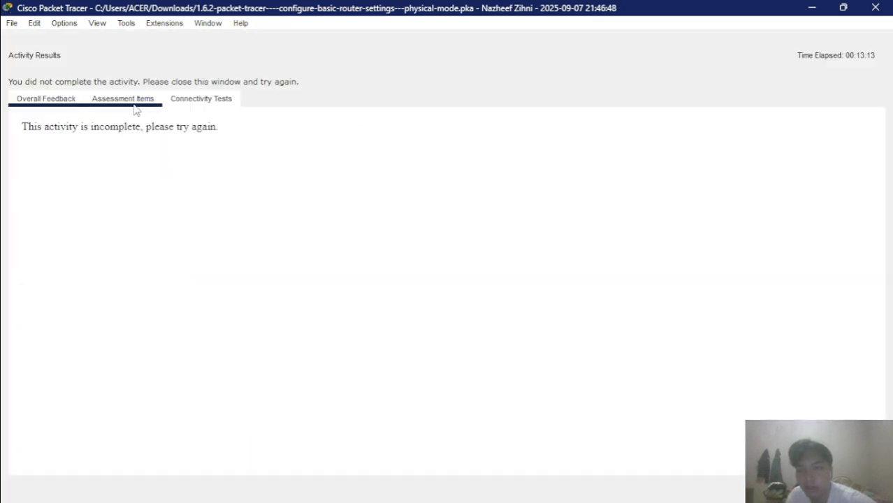
left_click(126, 102)
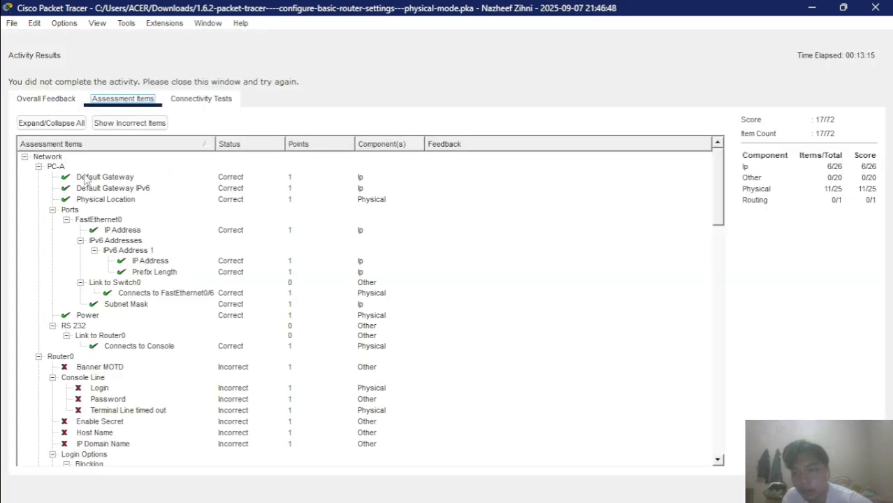
scroll(84, 179, "down", 2)
scroll(84, 179, "up", 2)
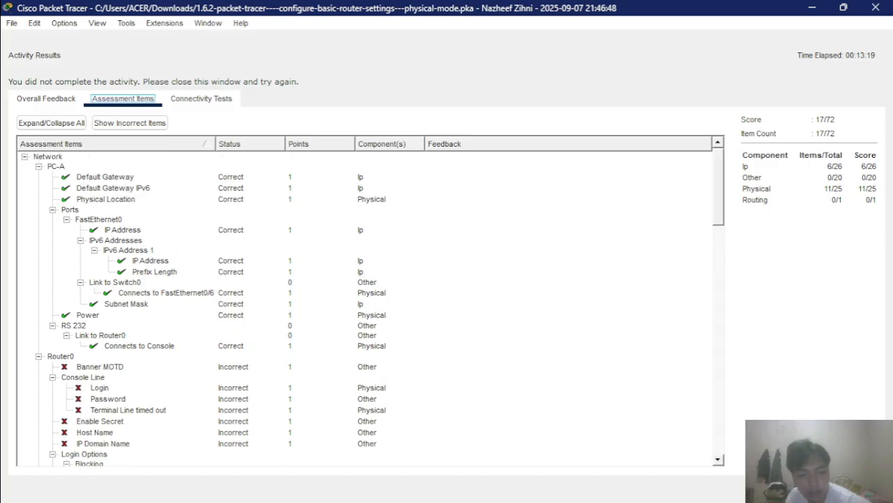
left_click(854, 488)
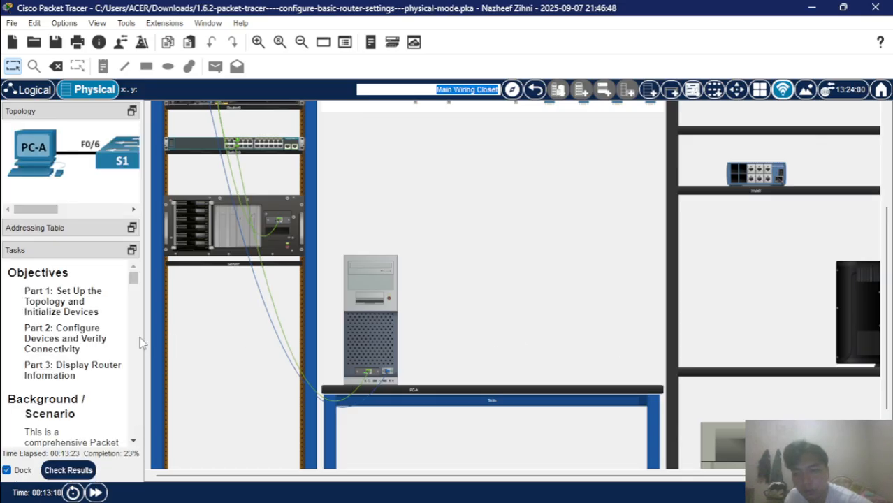
Widen the Tasks panel and open the Server's Desktop IP Configuration.
left_click_drag(141, 338, 214, 343)
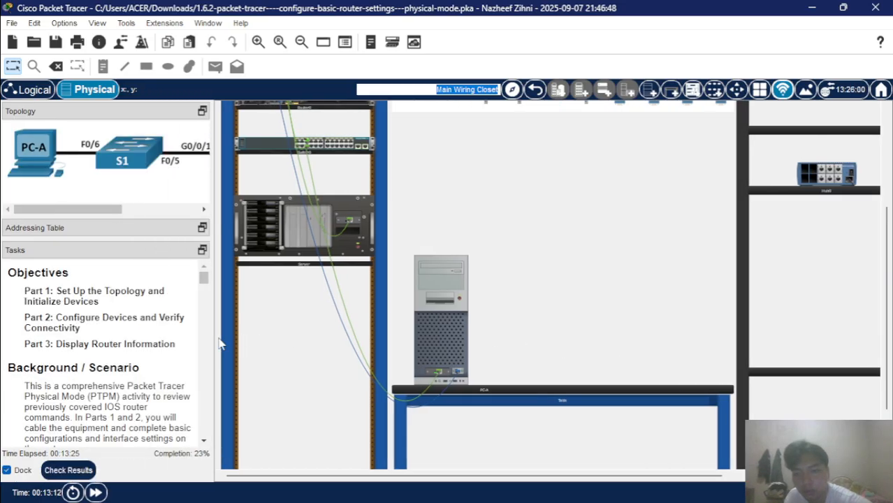
scroll(149, 369, "down", 5)
scroll(149, 369, "down", 4)
scroll(149, 369, "up", 8)
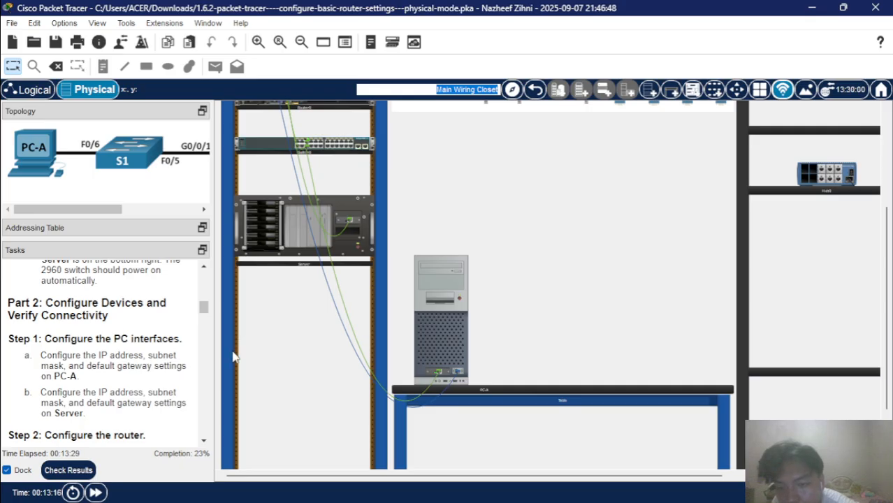
mouse_move(302, 219)
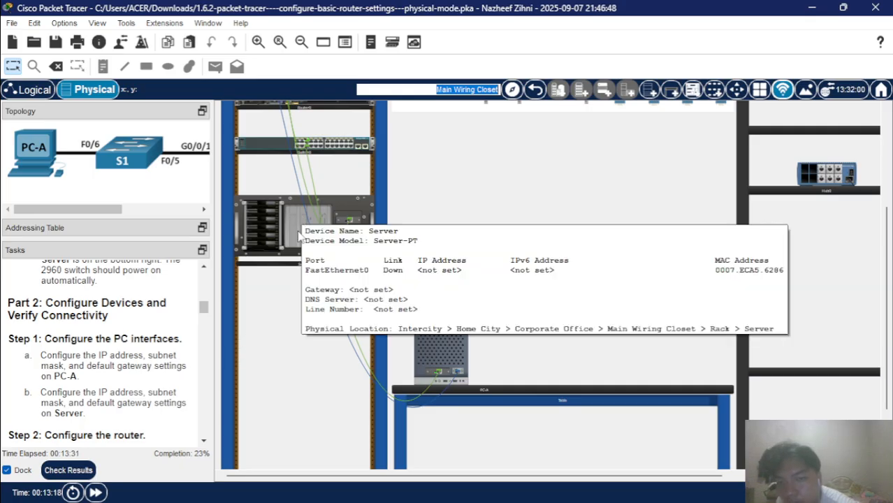
left_click(294, 230)
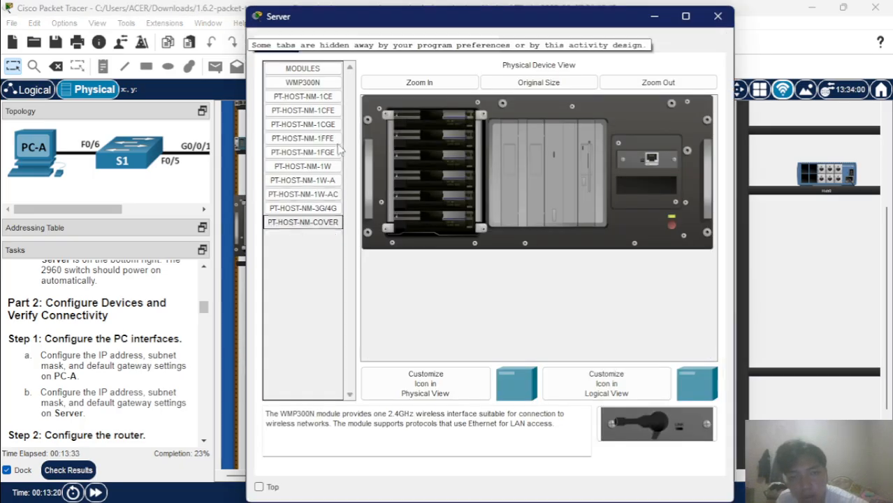
left_click(358, 44)
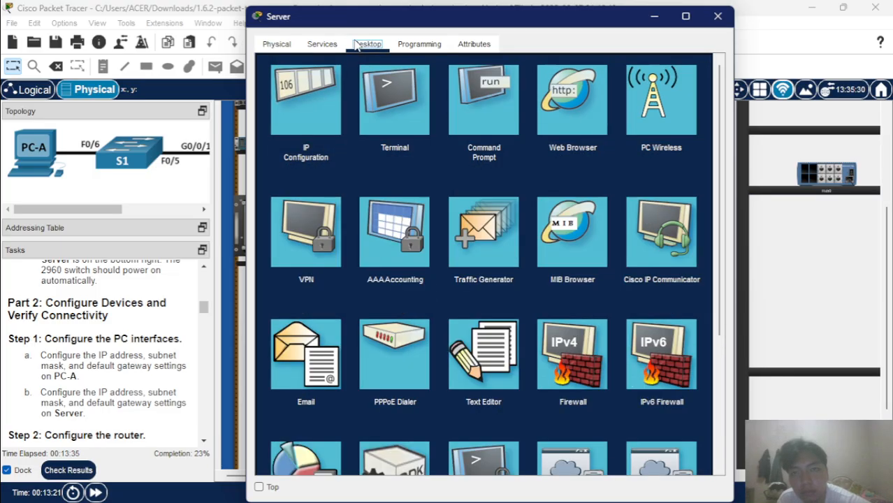
left_click(320, 112)
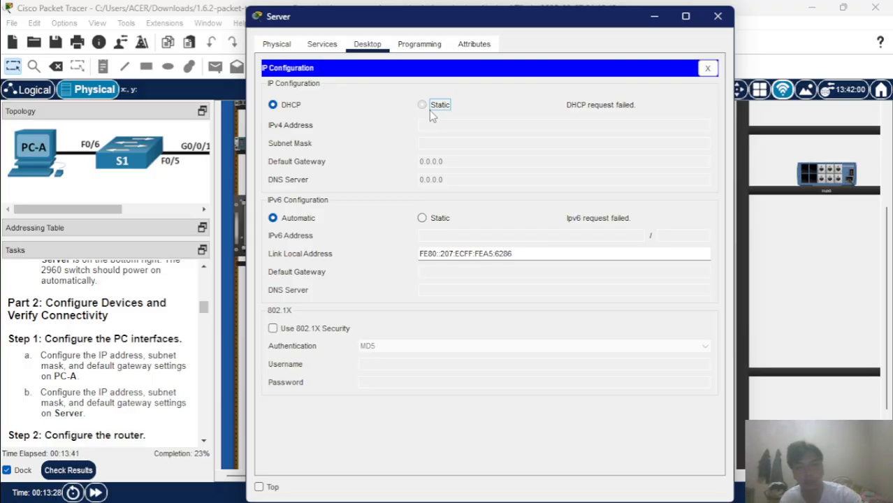
Set Server IPv4 to static 192.168.0.10/255.255.255.0, gateway 192.168.0.1, and IPv6 to Static.
left_click(429, 110)
left_click(446, 125)
type("192")
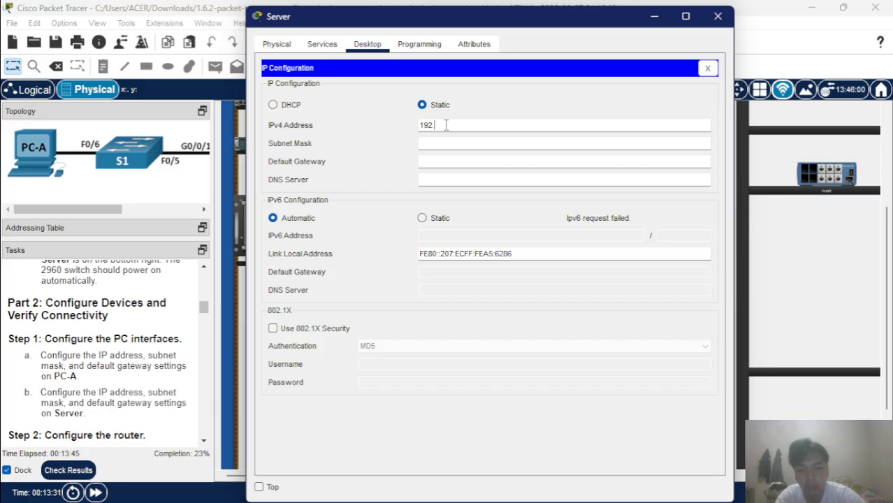
type(".168")
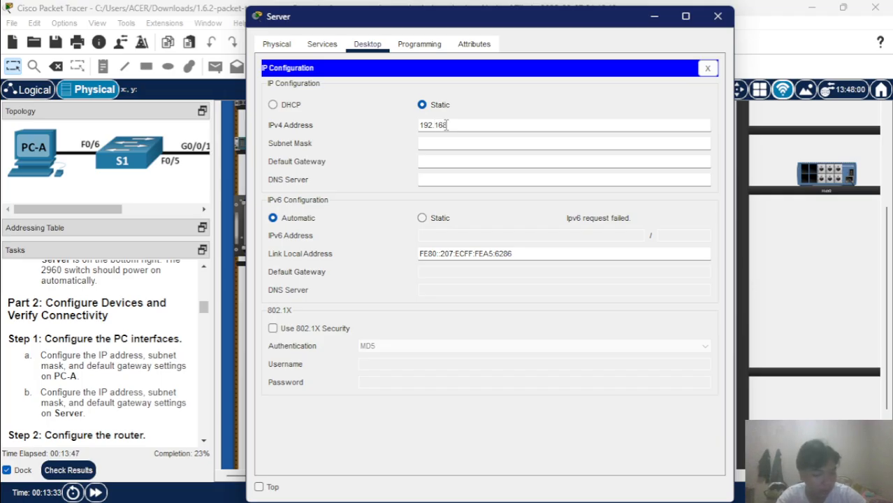
type(".0.10")
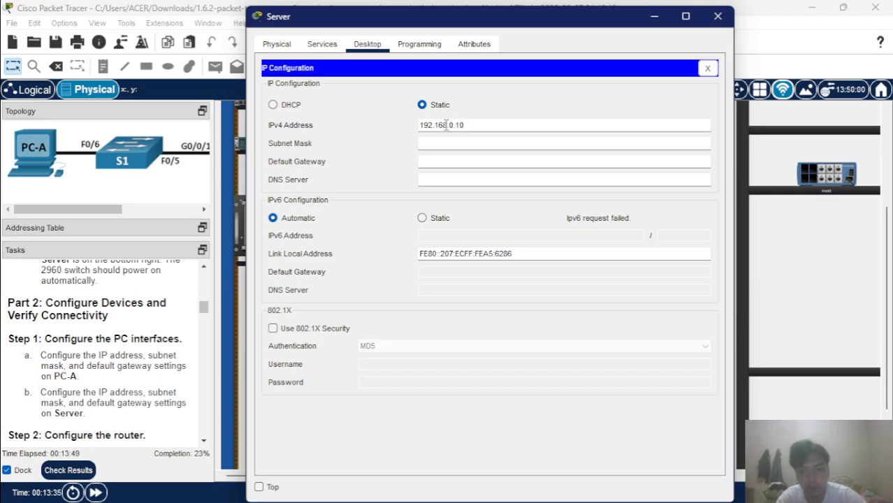
left_click(471, 143)
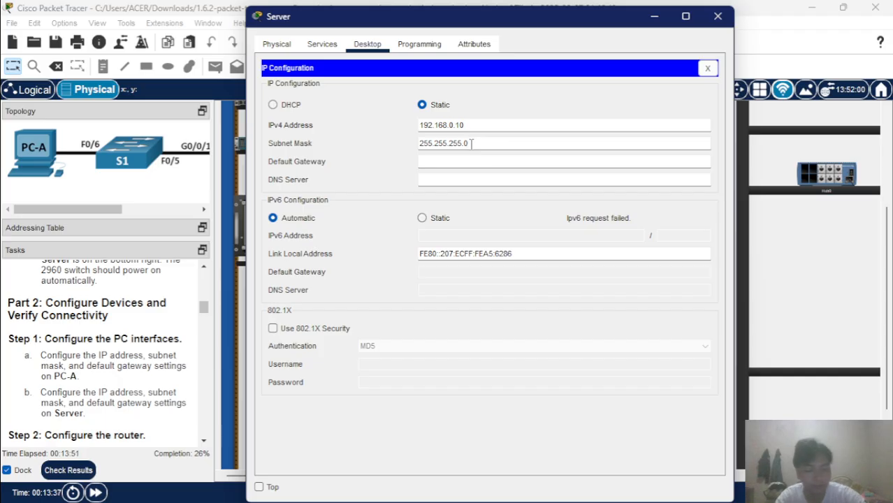
left_click(460, 160)
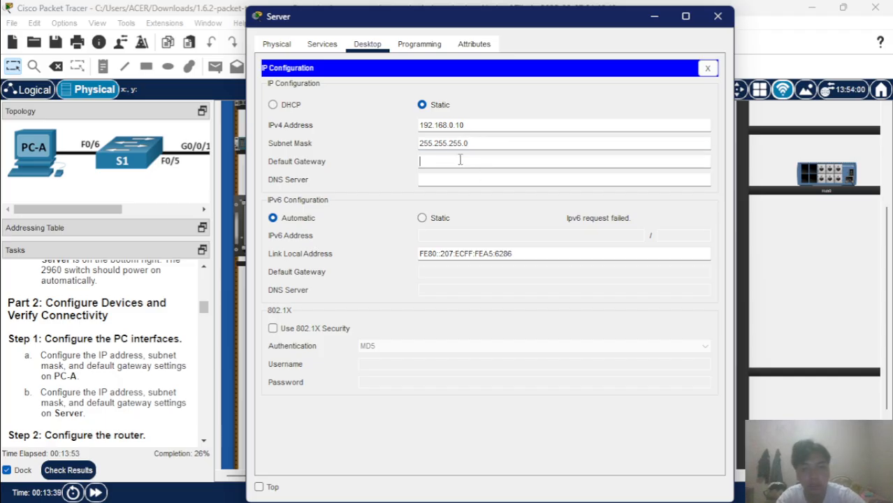
type("192.168")
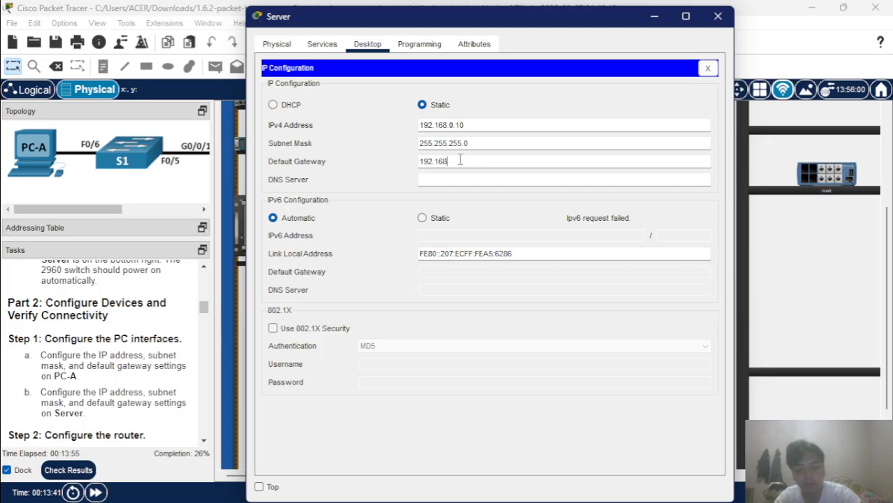
type(".0.1")
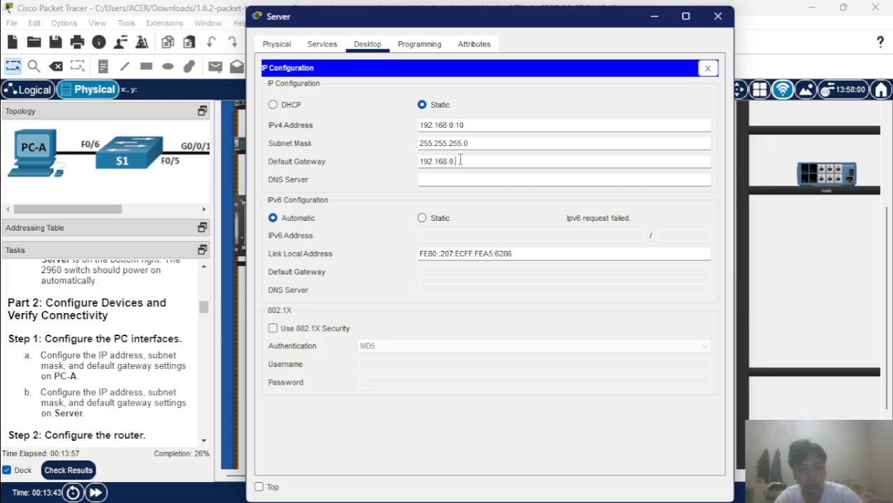
left_click(423, 219)
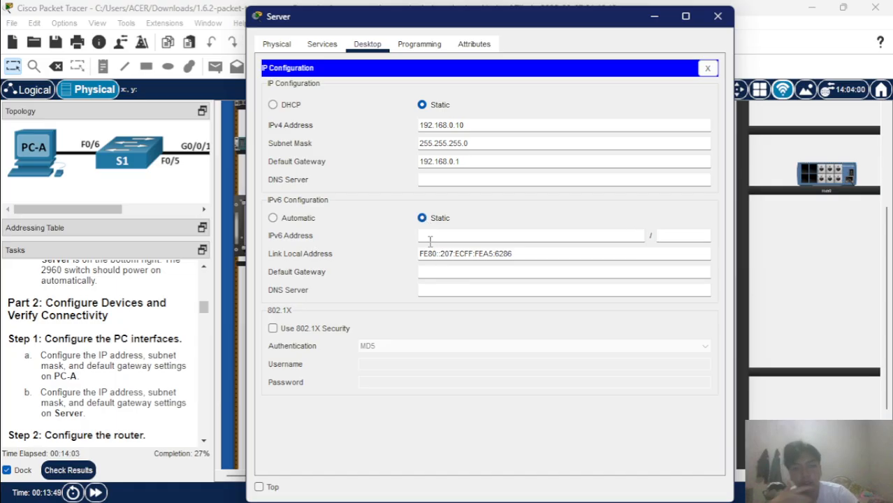
Enter Server IPv6 2001:db8:acad::10/64 with gateway fe80::1 and close its window.
left_click(430, 238)
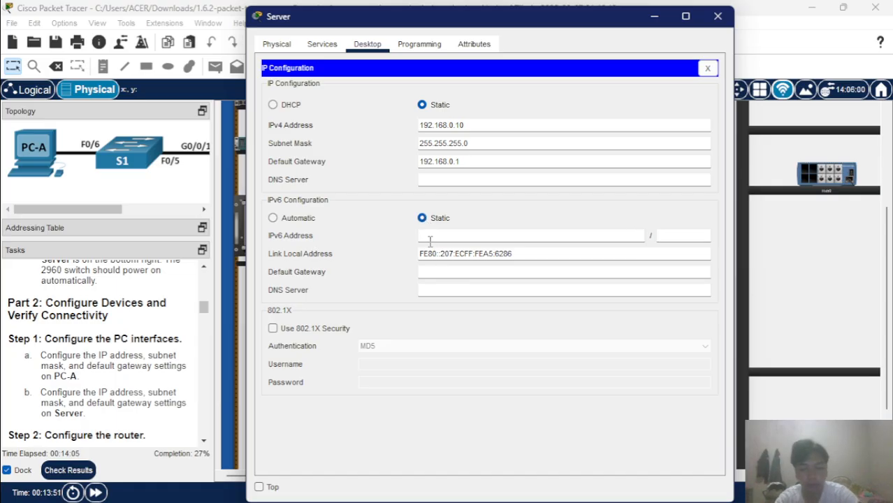
type("2001")
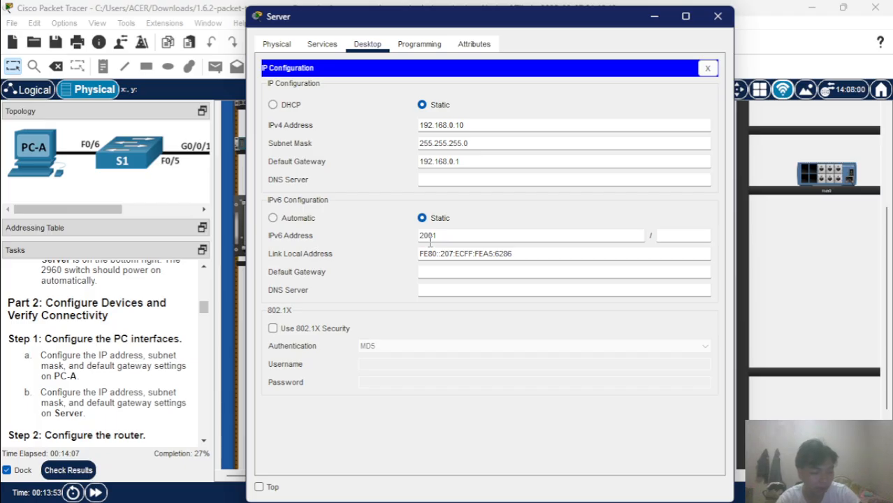
type(":")
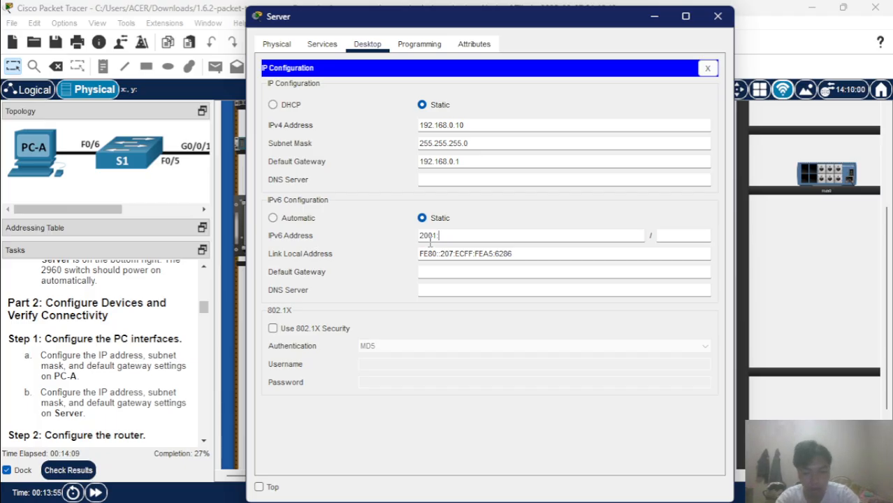
type("db8:")
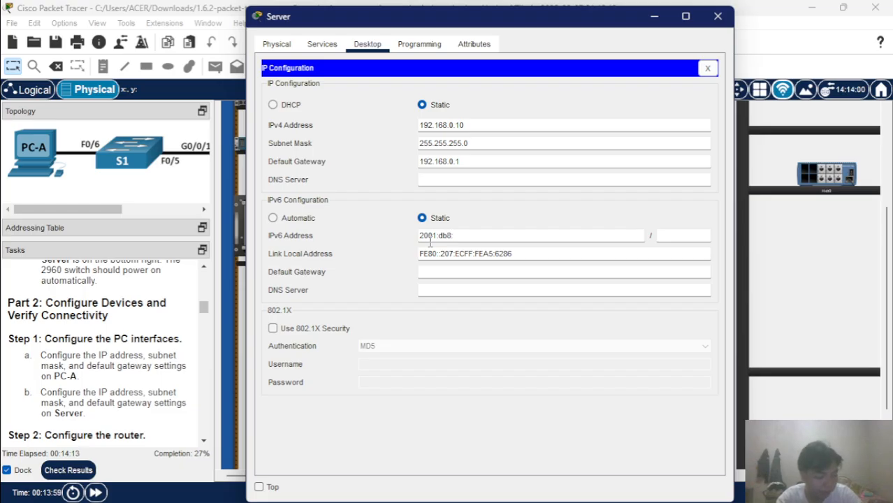
type("acad")
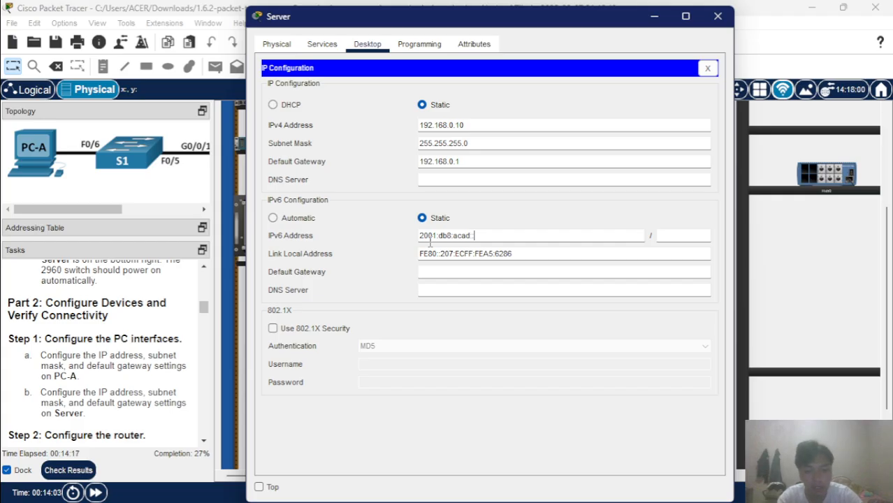
type("::10")
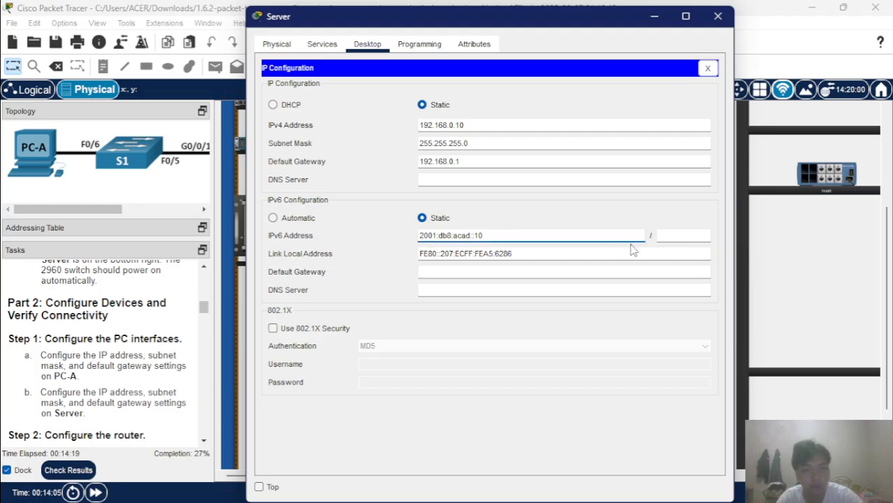
left_click(675, 238)
type("64")
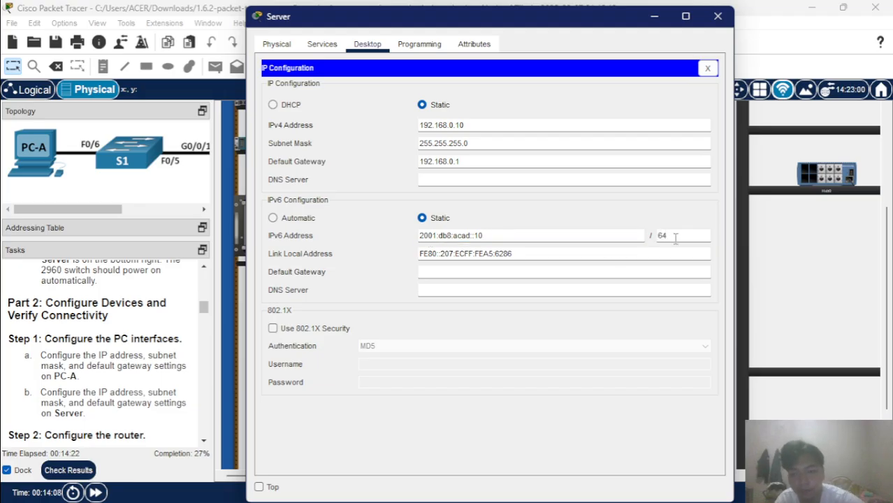
left_click(568, 272)
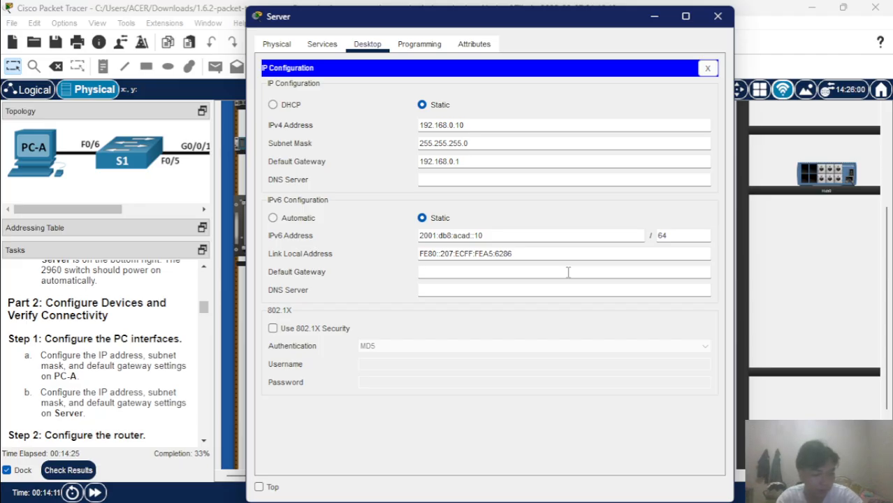
type("fe8")
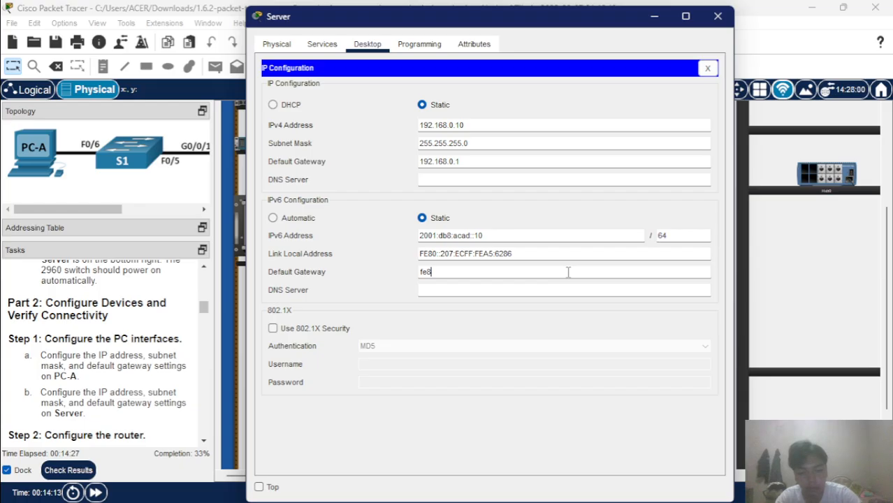
type("0::")
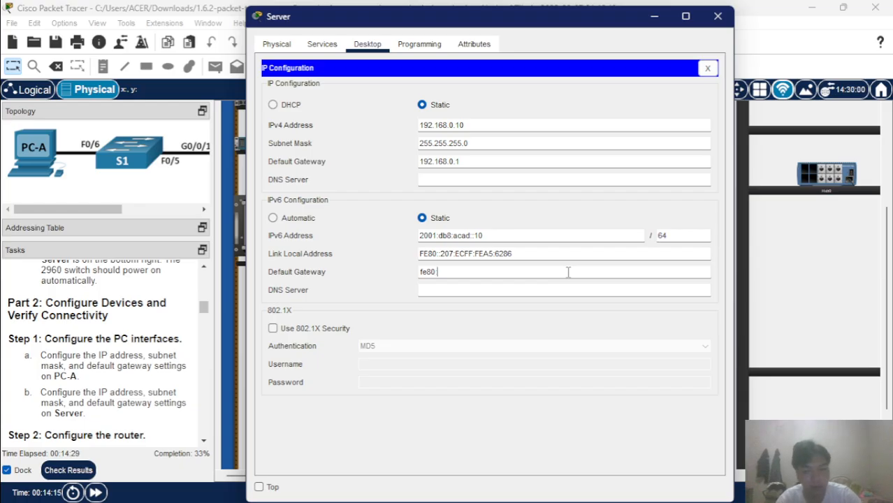
type("1")
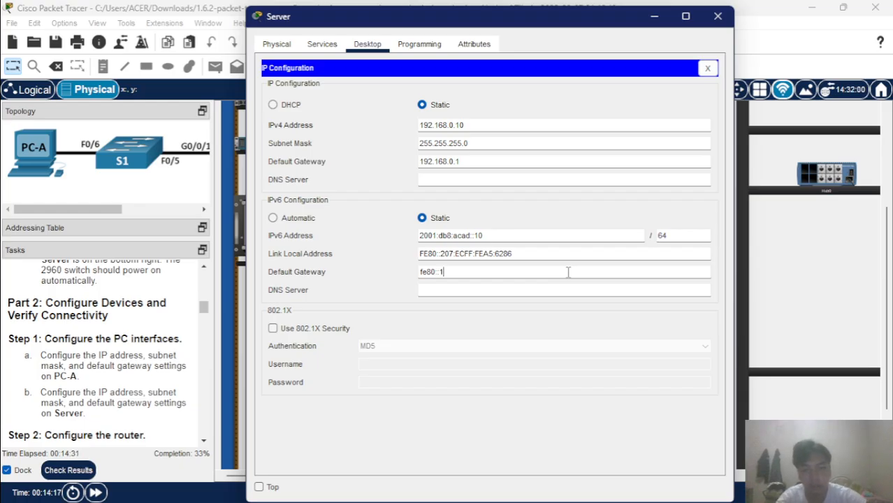
left_click(577, 288)
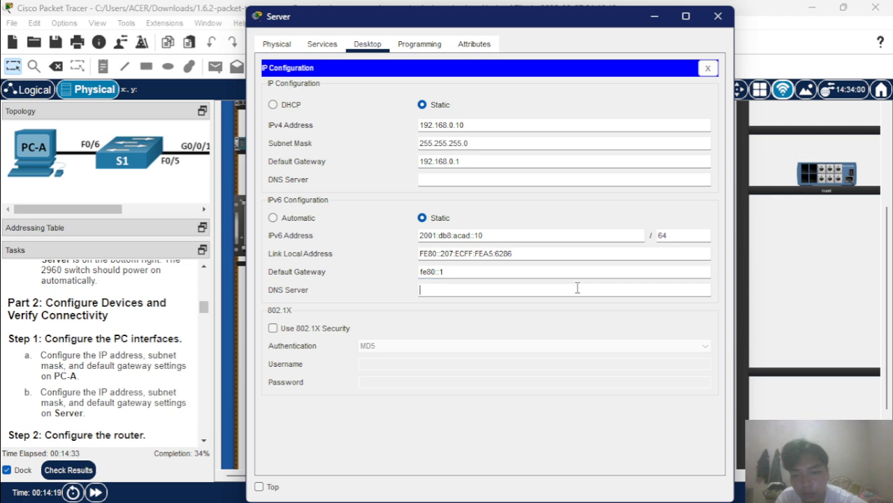
left_click(718, 16)
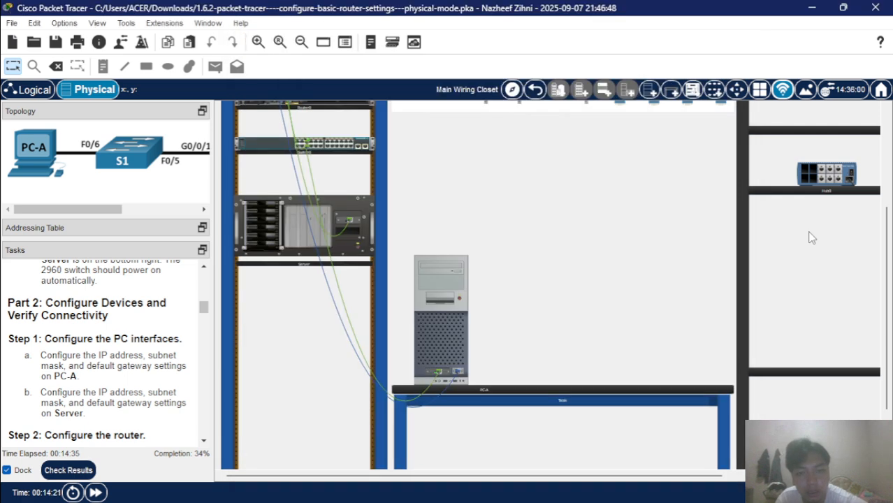
Scroll through the router configuration tasks, then open PC-A's device window.
scroll(178, 313, "down", 2)
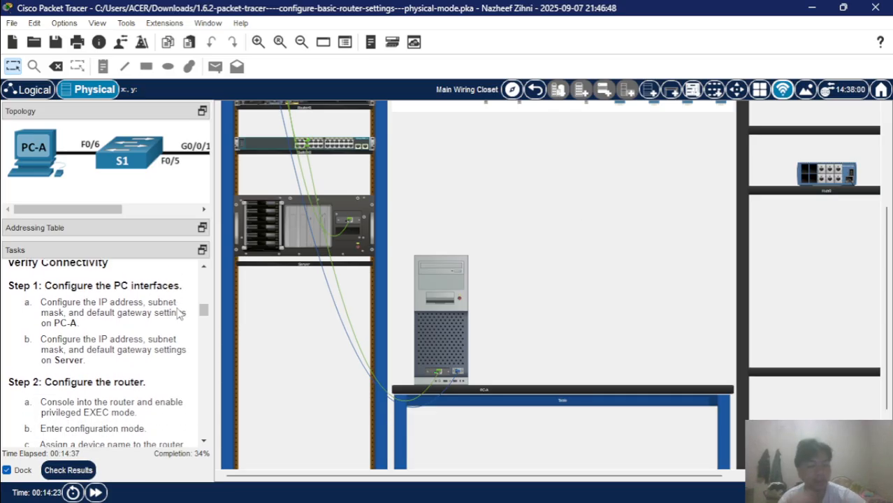
scroll(178, 314, "down", 1)
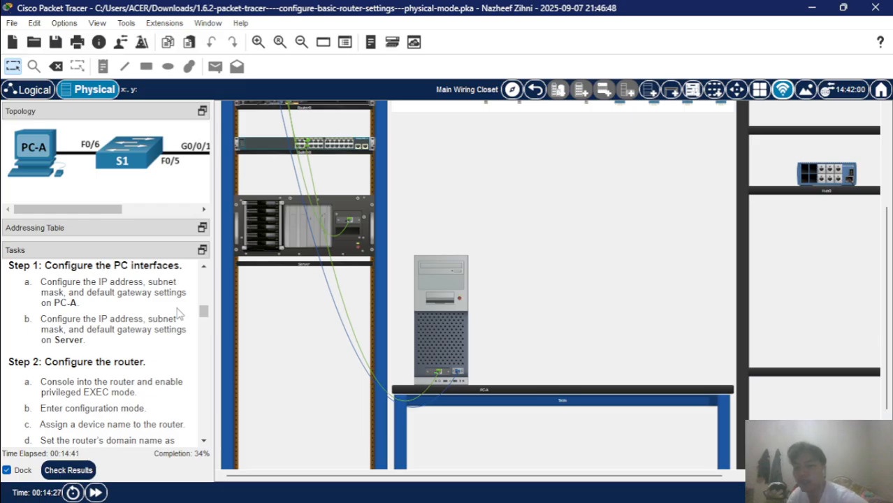
scroll(178, 314, "down", 4)
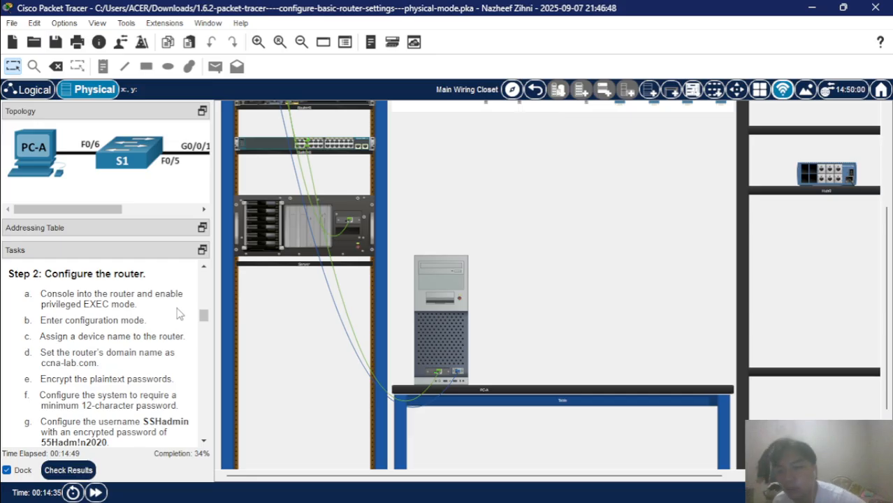
scroll(178, 314, "down", 4)
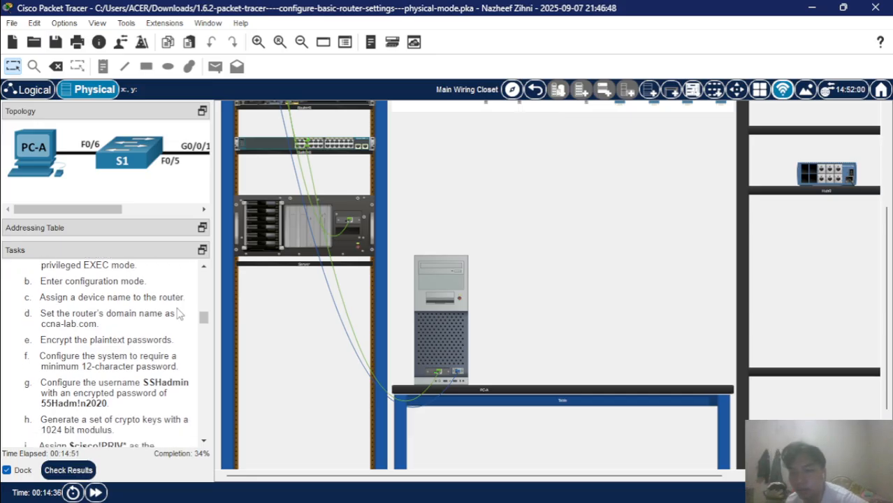
scroll(178, 314, "down", 4)
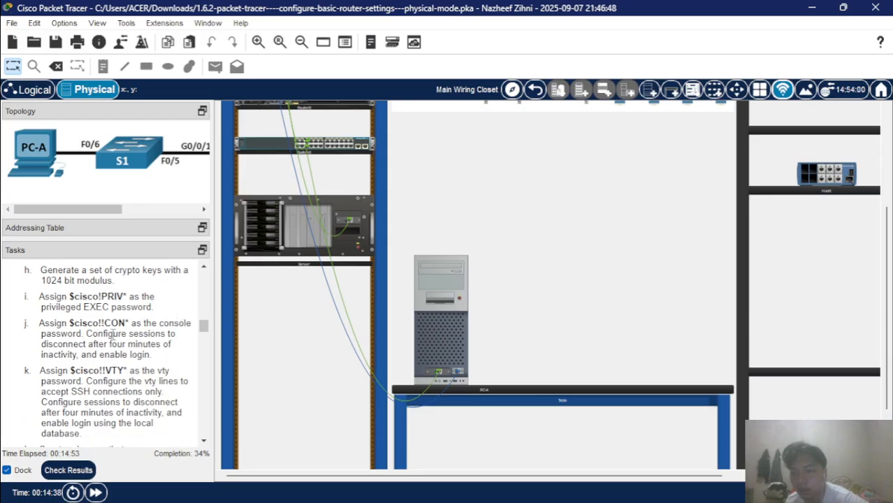
scroll(112, 334, "down", 12)
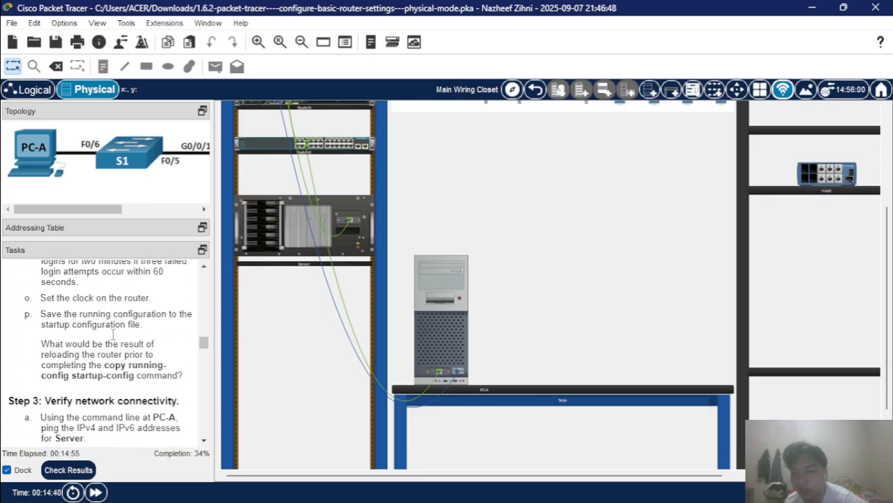
scroll(113, 334, "up", 15)
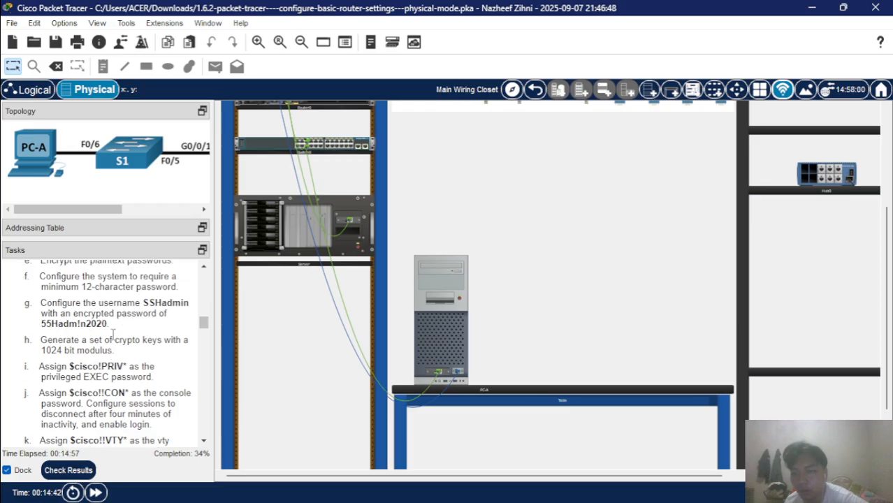
scroll(113, 334, "up", 1)
left_click(442, 298)
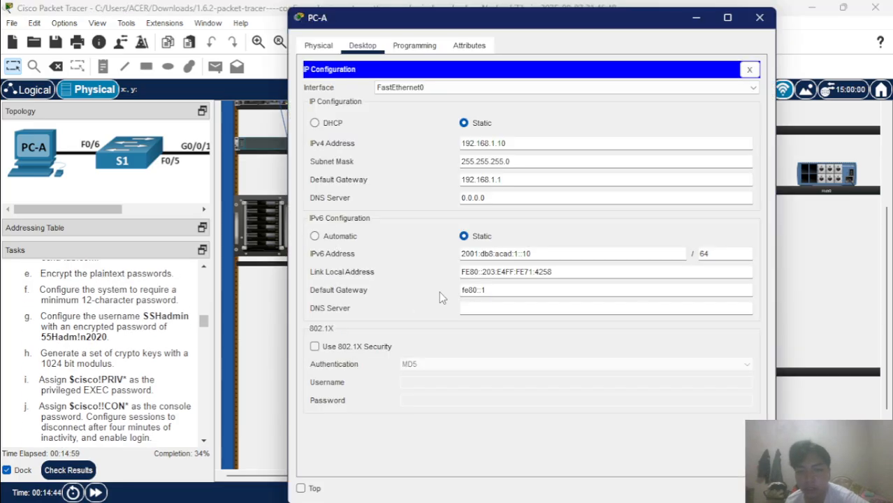
Open PC-A's Terminal to the router with default settings and decline the initial configuration dialog.
left_click(749, 70)
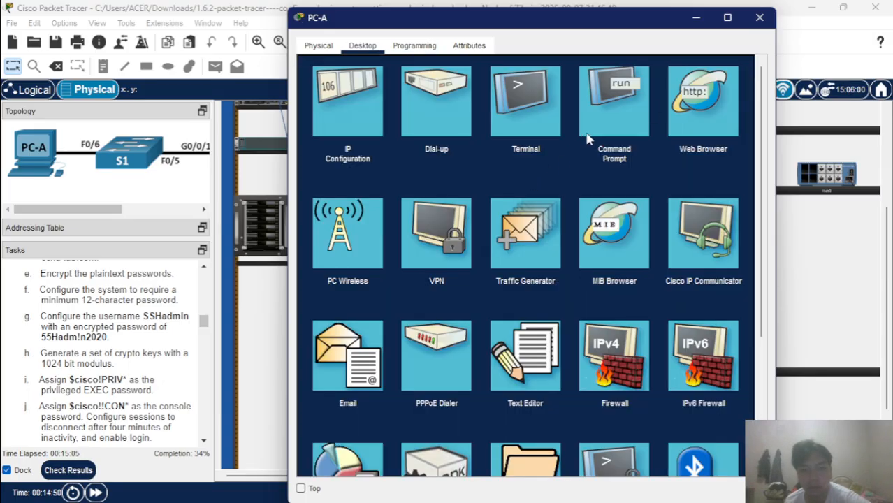
left_click(538, 109)
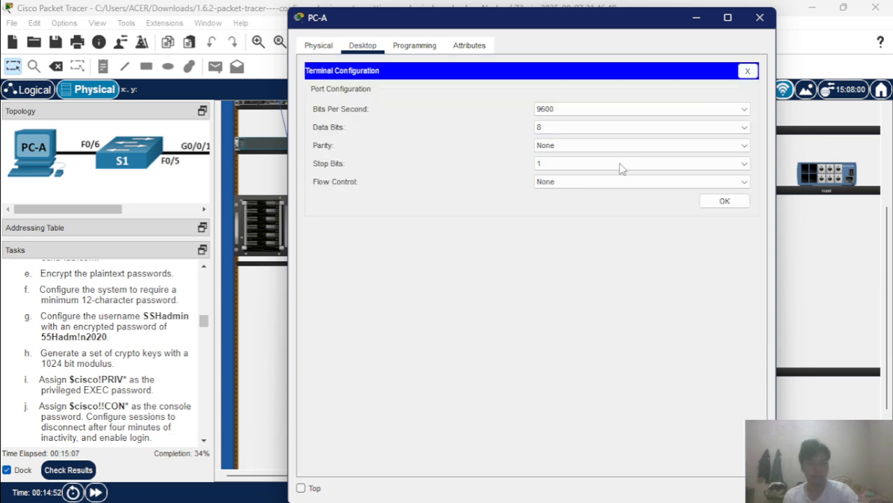
left_click(724, 202)
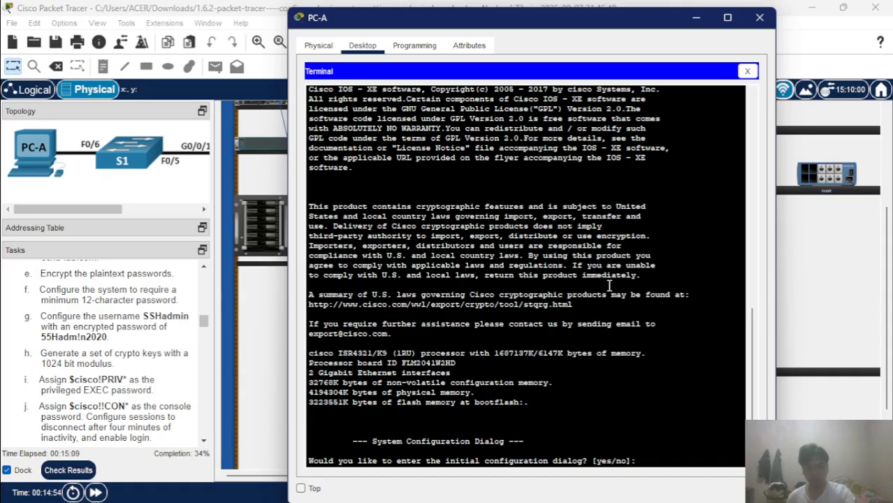
type("n")
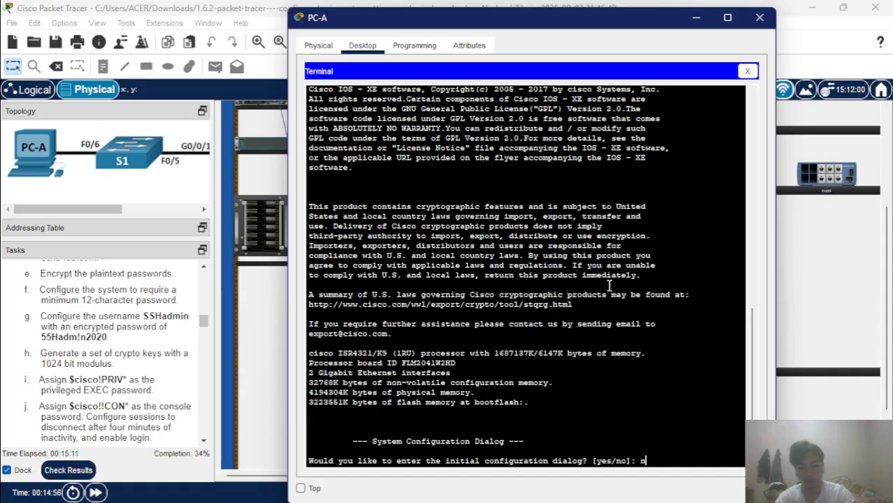
type("o")
key("Return")
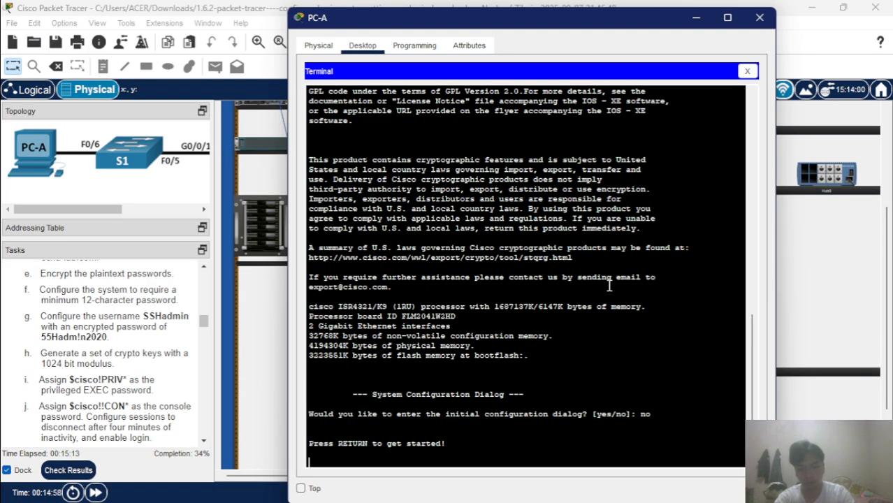
Enter privileged EXEC with 'en' and global configuration mode with 'conf t'.
key("Return")
type("en")
key("Return")
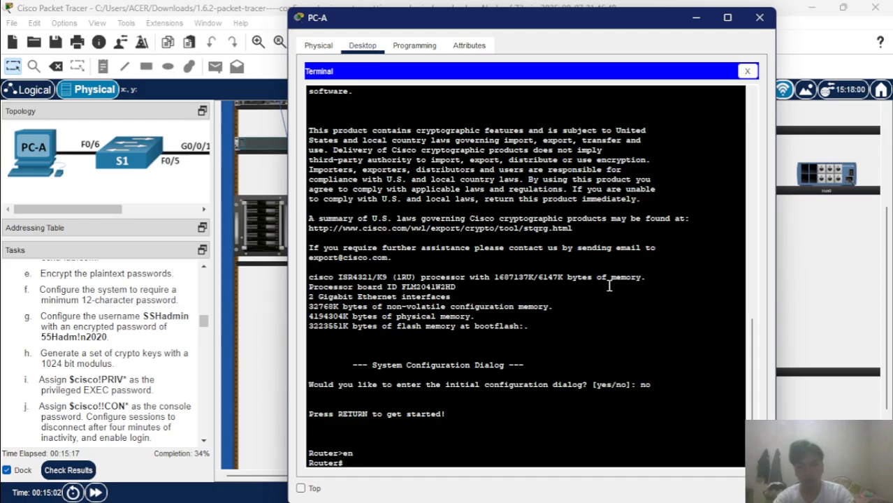
type("conf t")
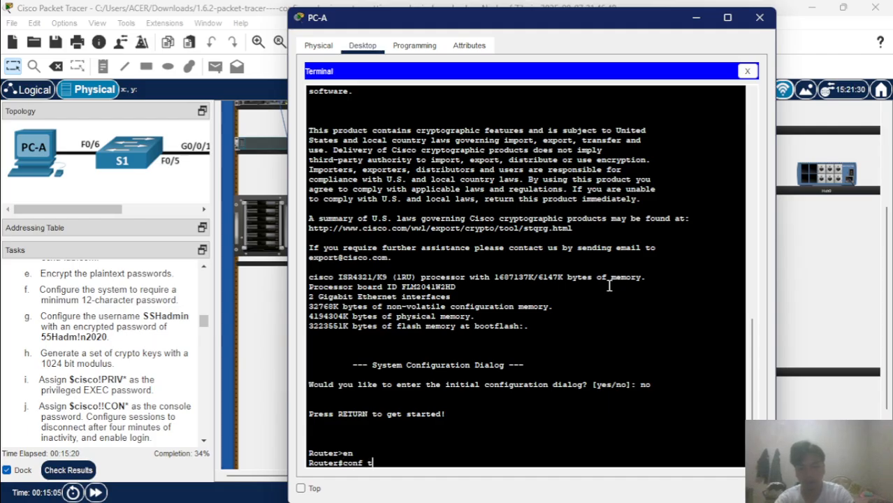
key("Return")
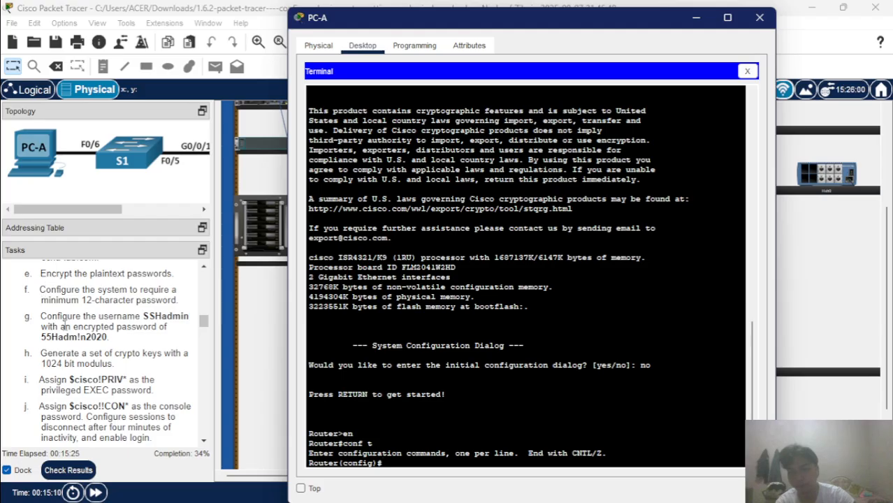
scroll(65, 324, "up", 3)
scroll(65, 324, "down", 3)
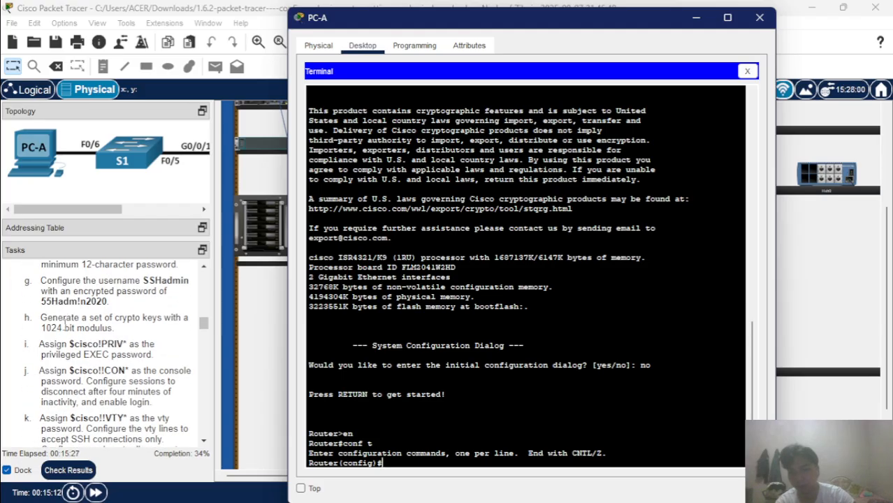
scroll(65, 324, "down", 3)
scroll(65, 324, "down", 3)
scroll(65, 324, "up", 4)
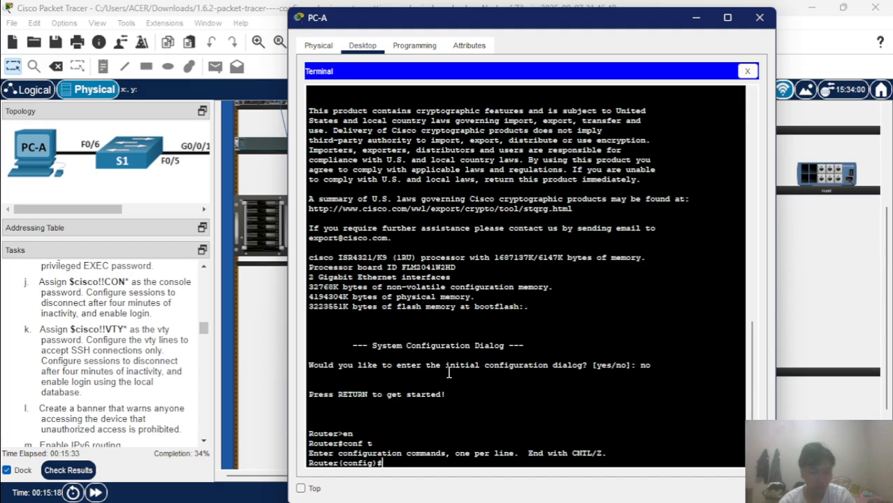
scroll(150, 411, "down", 10)
scroll(151, 411, "down", 6)
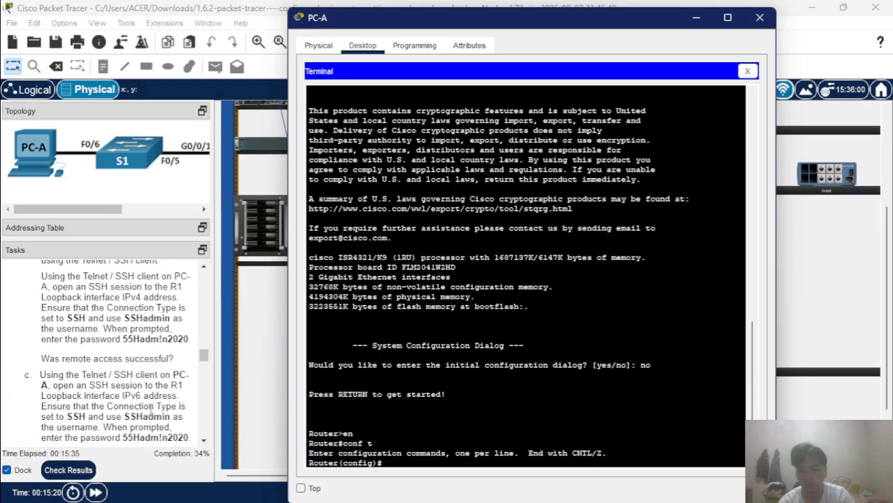
scroll(150, 411, "up", 5)
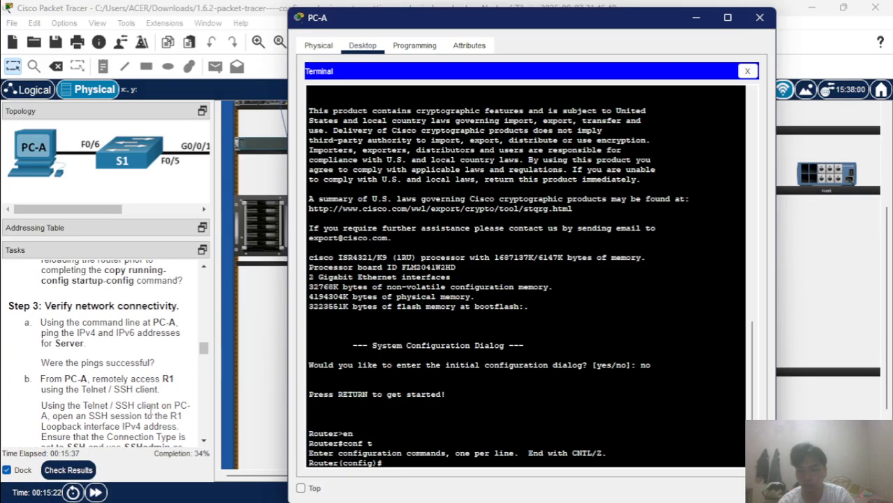
scroll(151, 410, "down", 3)
scroll(150, 411, "up", 15)
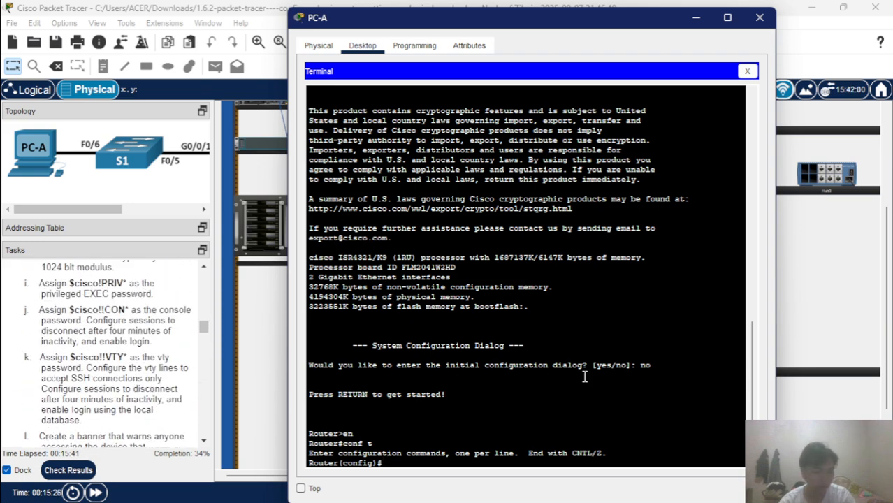
Rename the router to R1 with the hostname command.
type("bo")
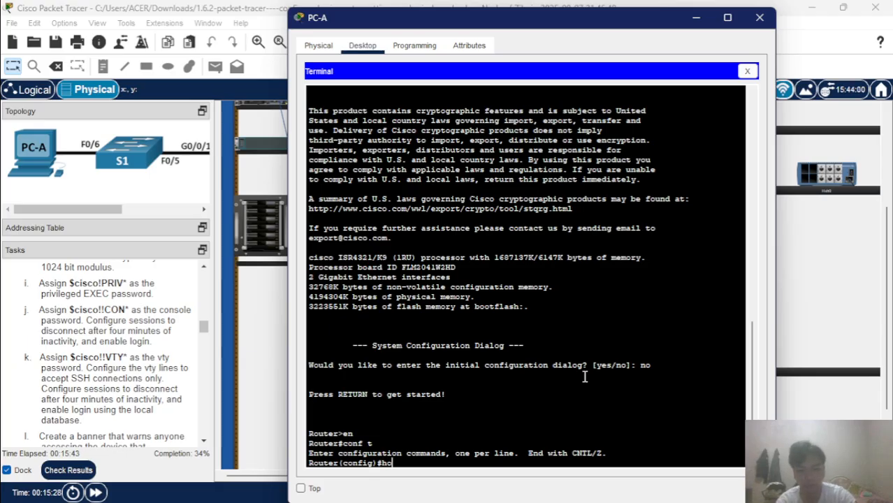
key("Tab")
type("R")
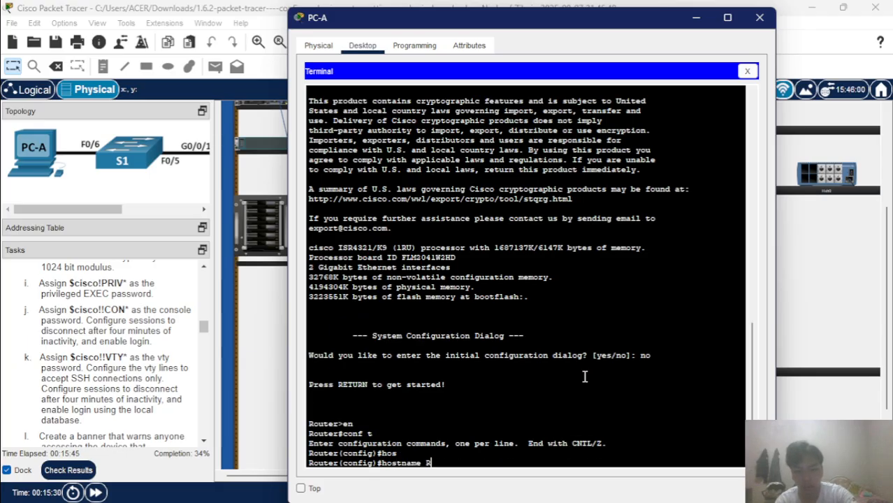
type("1")
key("Return")
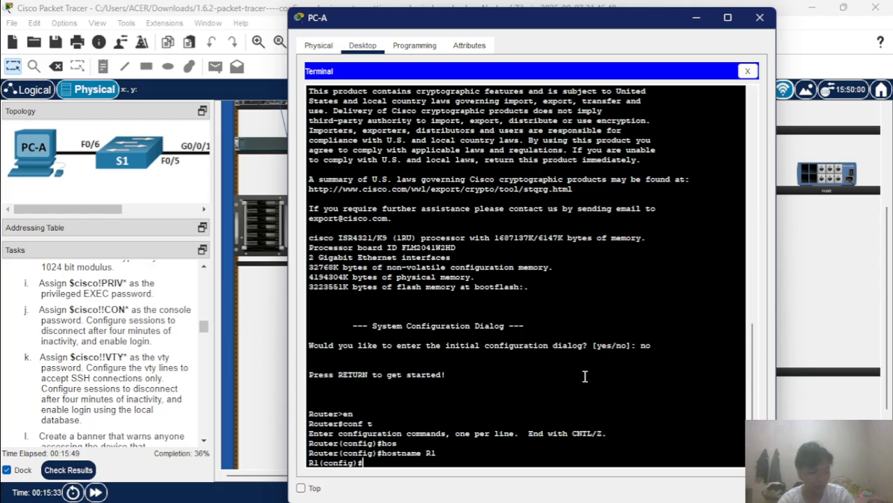
Set the router's domain name to ccna-lab.com.
type("ip")
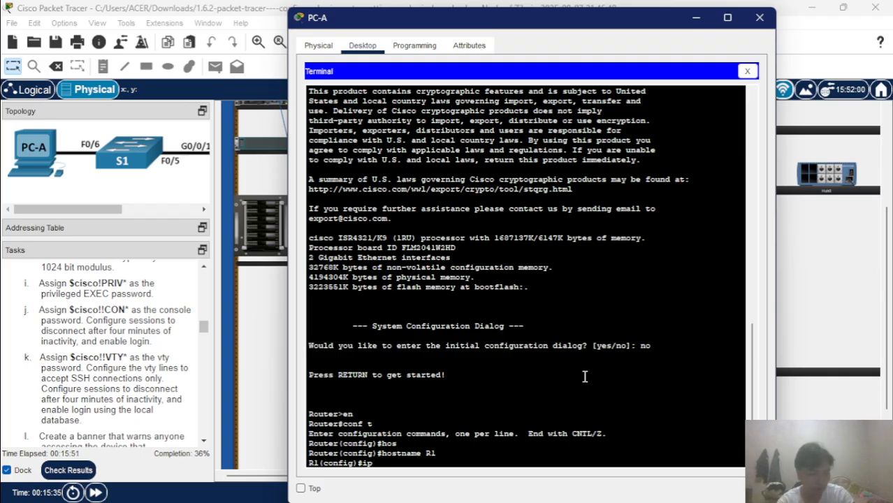
type(" foma")
key("BackSpace")
key("BackSpace")
key("BackSpace")
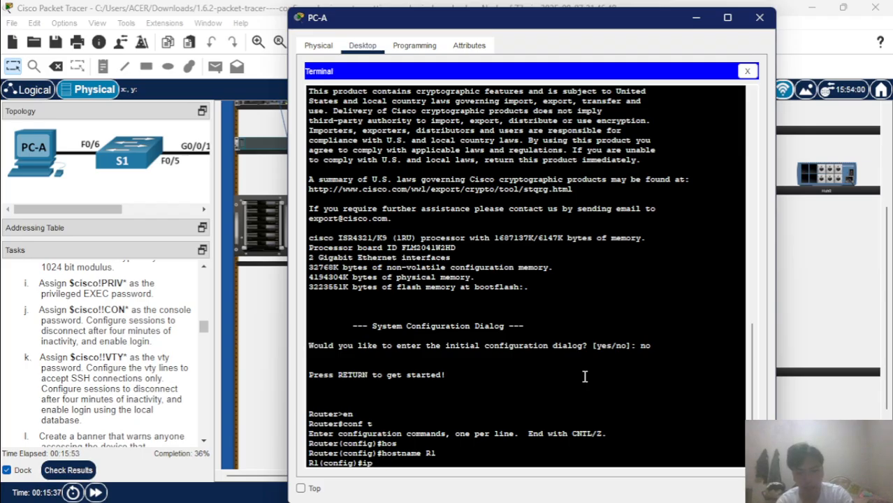
type("domain")
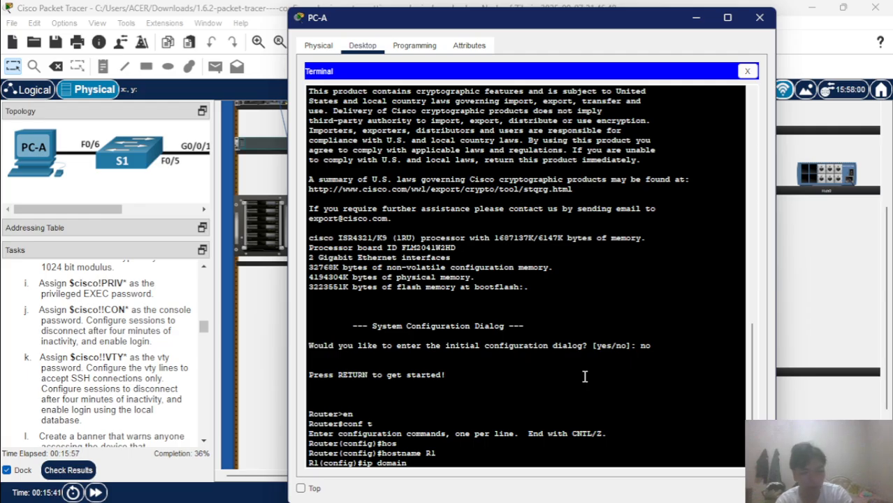
type("-na")
key("Tab")
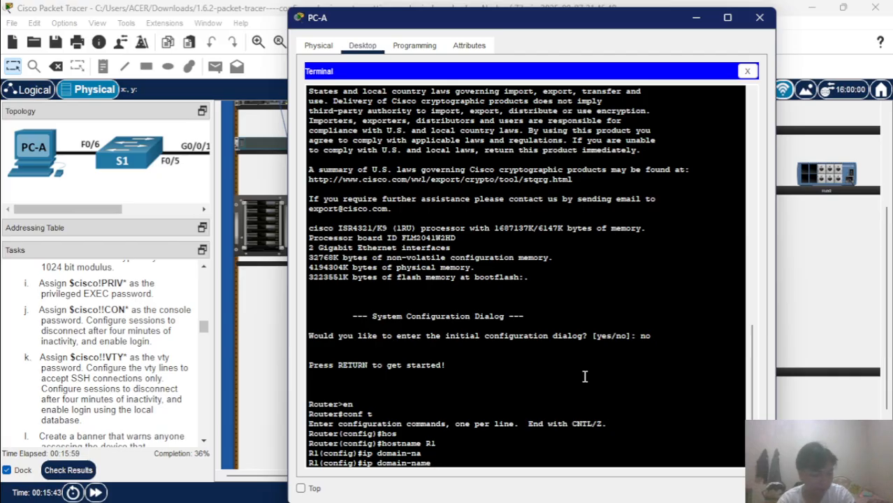
type("ccna")
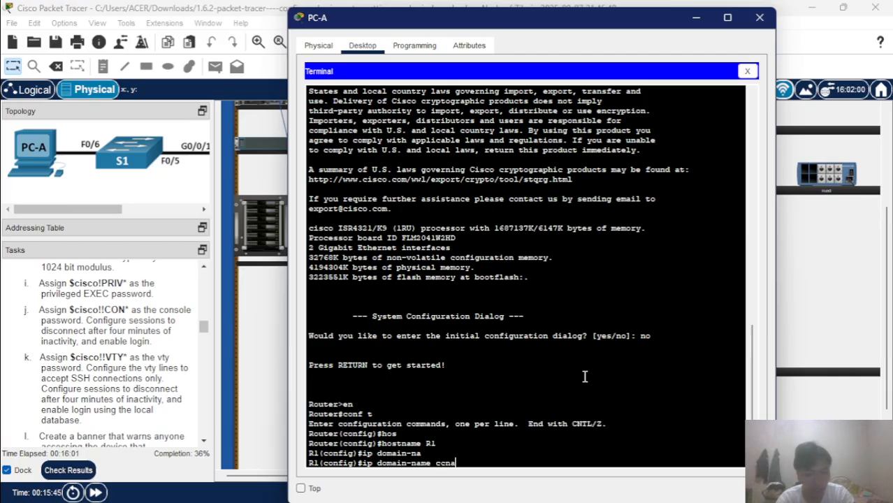
type("-la")
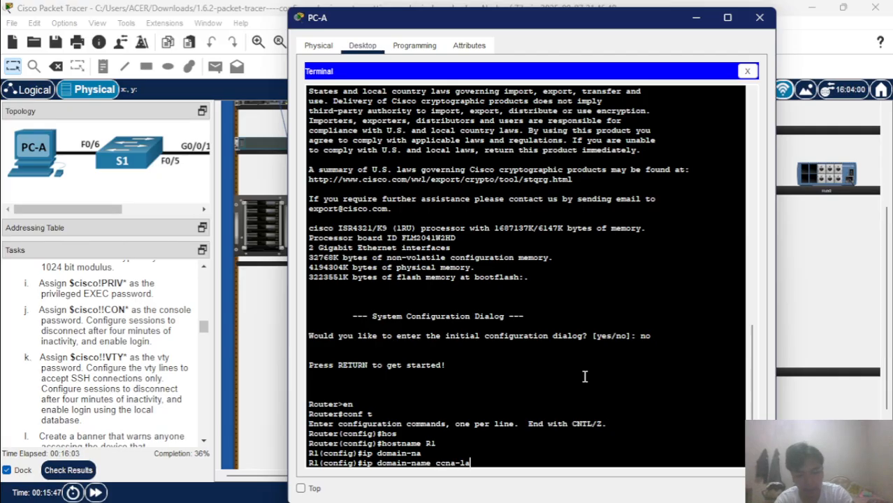
type("b.com")
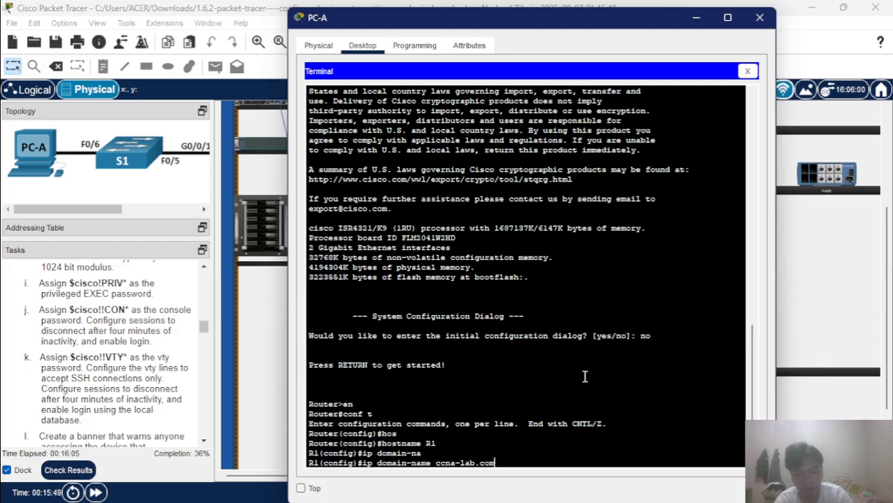
key("Return")
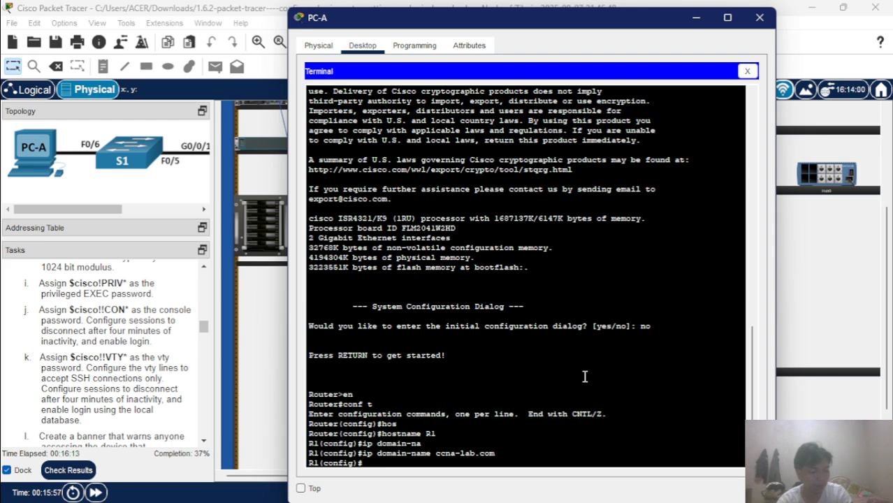
Enable 'service password-encryption' using Tab completion.
type("se")
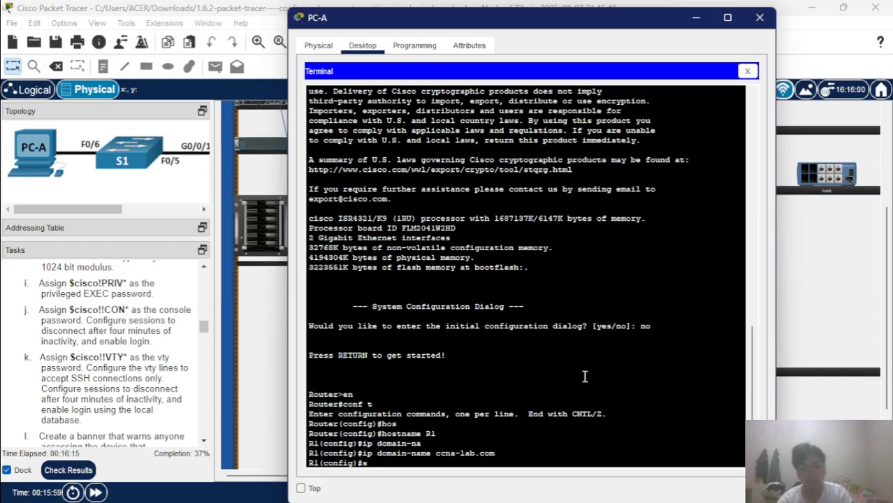
key("Tab")
type("r")
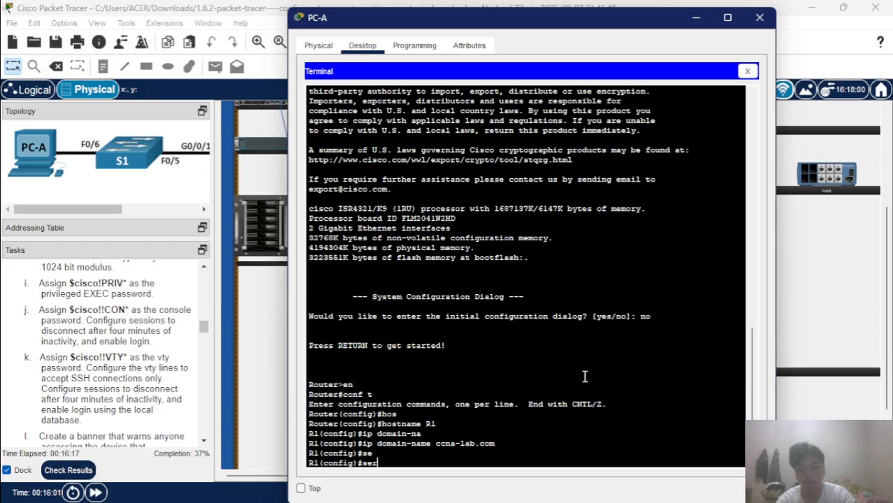
type("v")
key("Tab")
type("pas")
key("Tab")
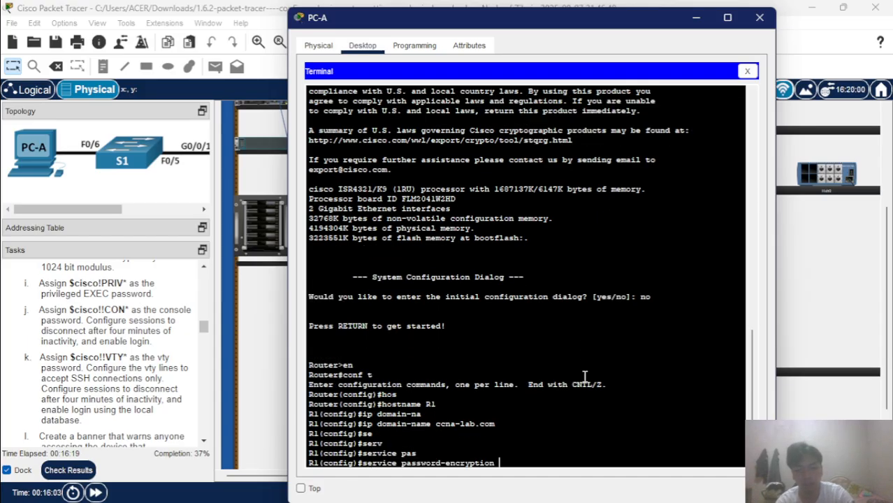
key("Return")
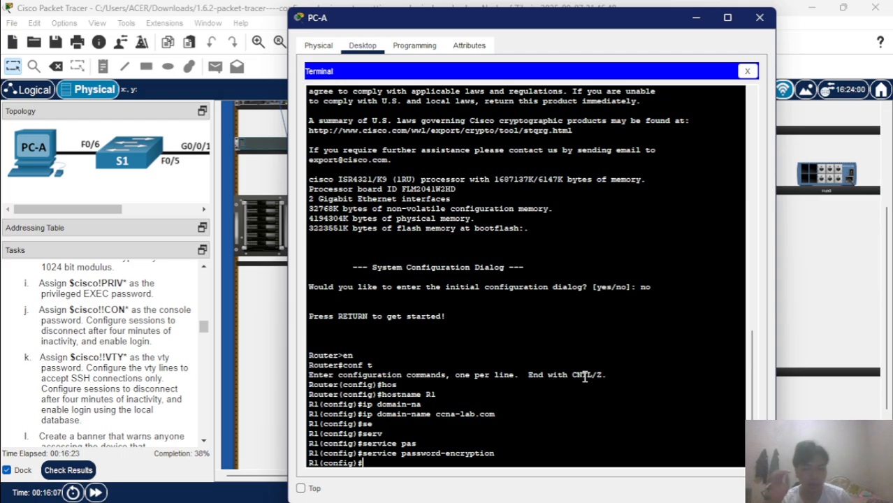
Enter 'security passwords min-length 12' so R1 requires passwords of at least 12 characters.
scroll(138, 380, "up", 5)
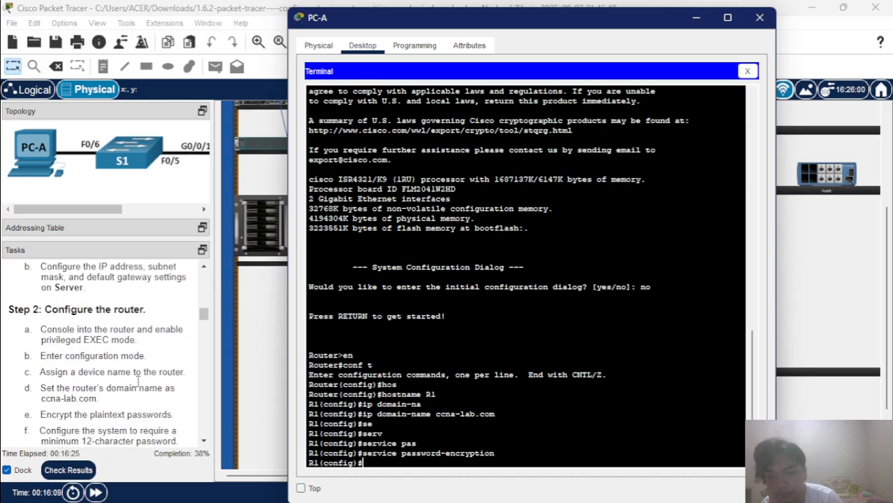
scroll(138, 381, "down", 2)
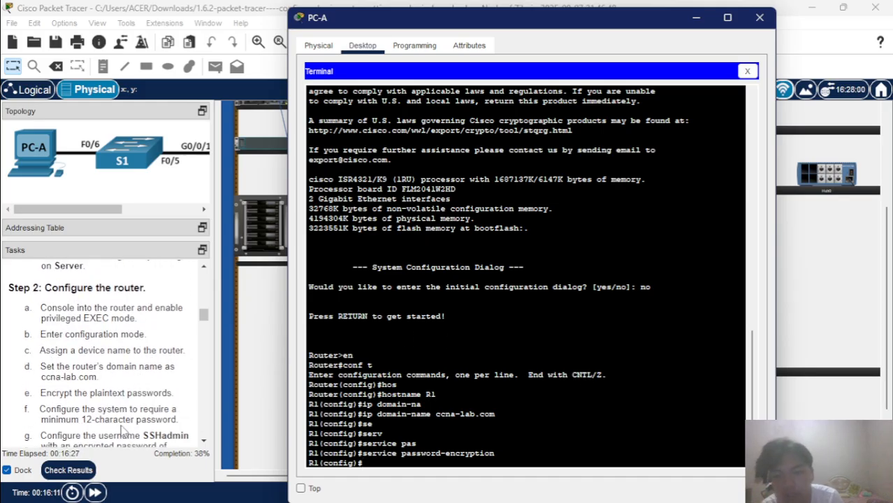
scroll(97, 414, "down", 2)
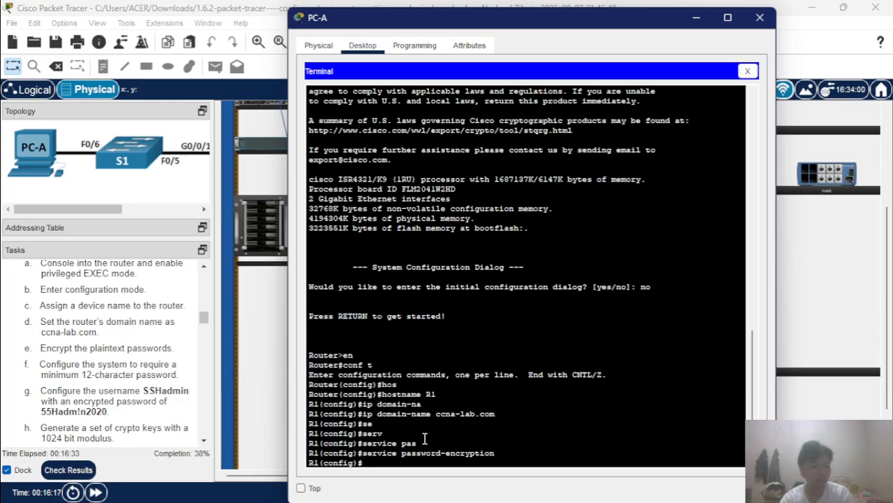
type("sec")
key("Tab")
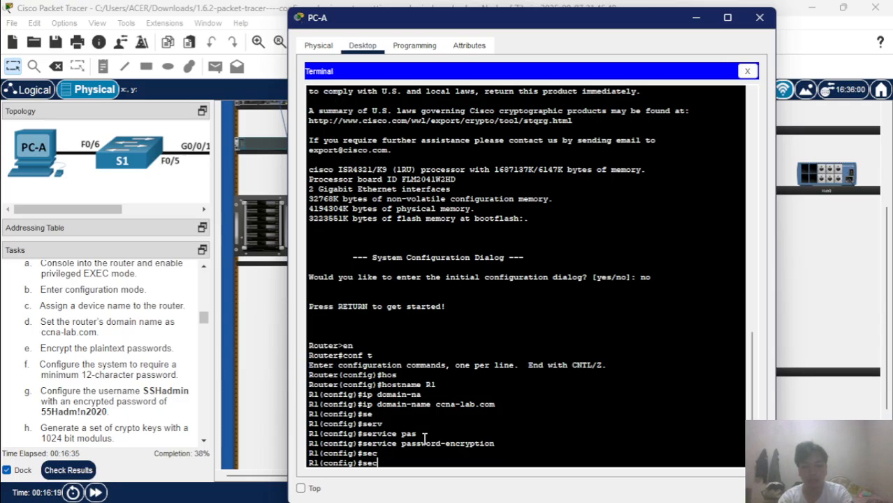
type("u")
key("Tab")
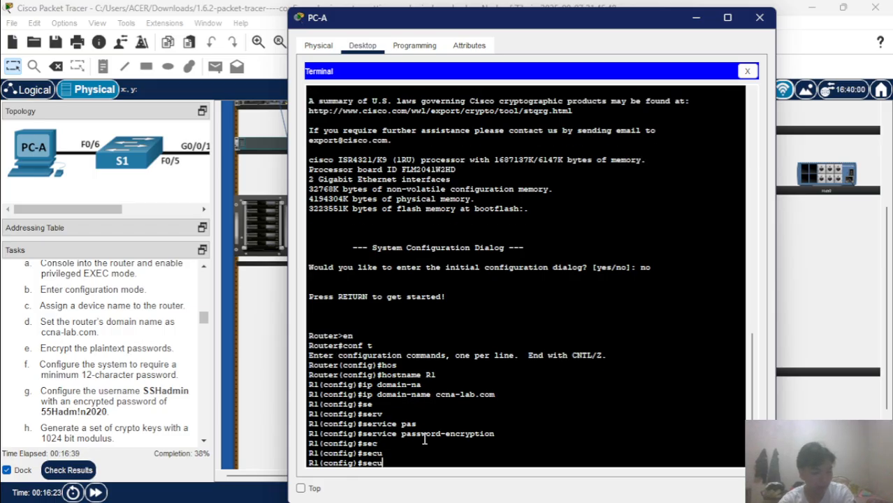
type("rit")
key("Tab")
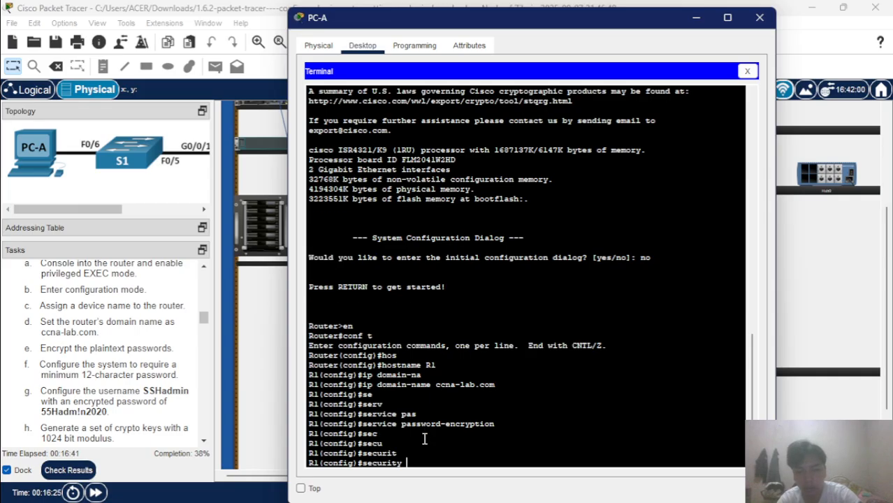
type("pas")
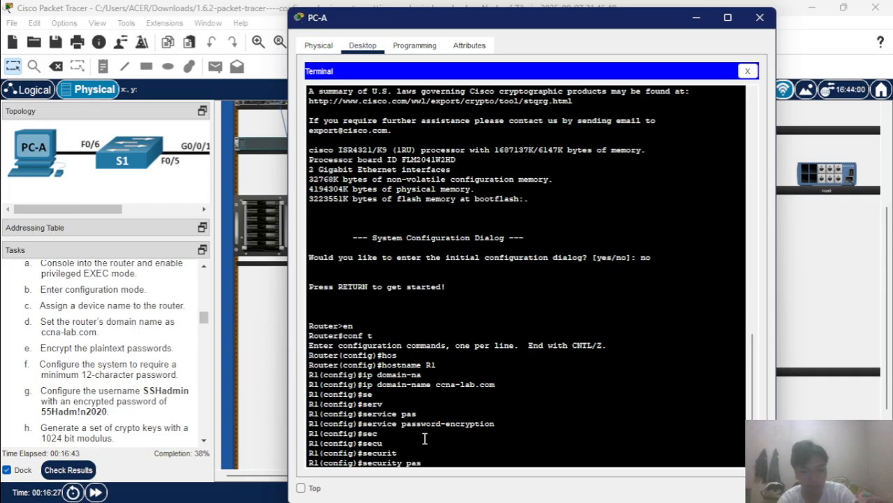
key("Tab")
type("mi")
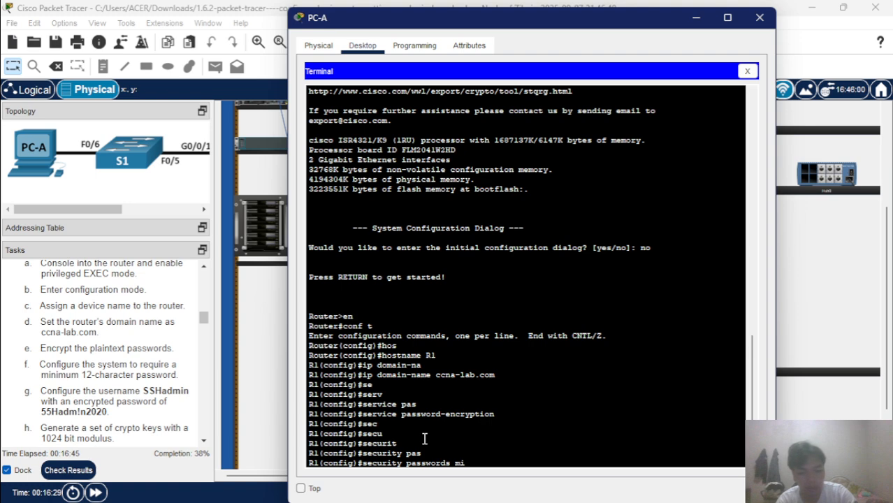
type("n-")
key("Tab")
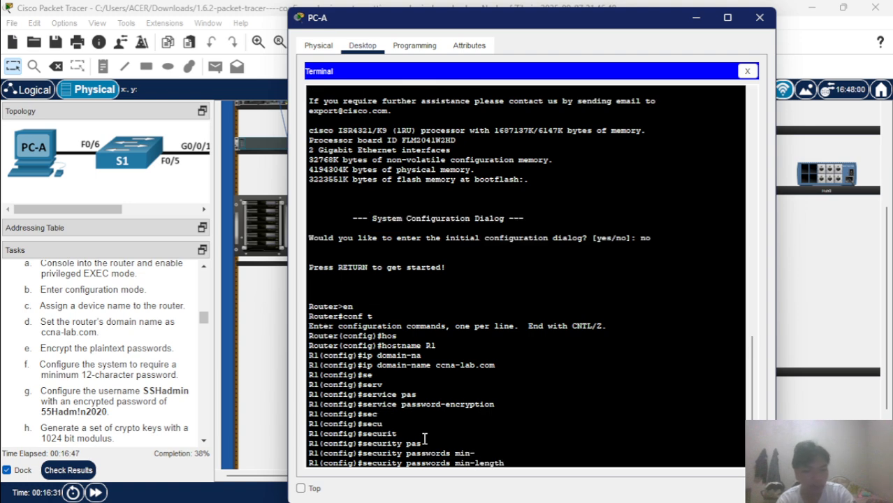
type("12")
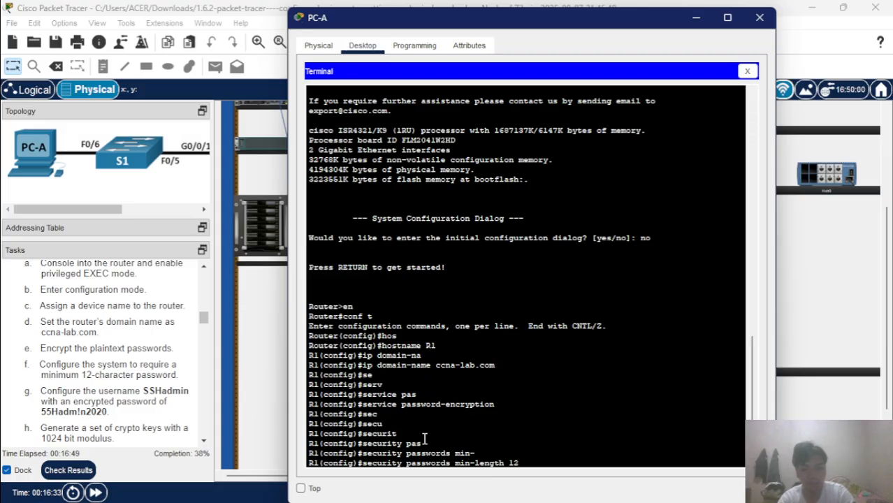
key("Return")
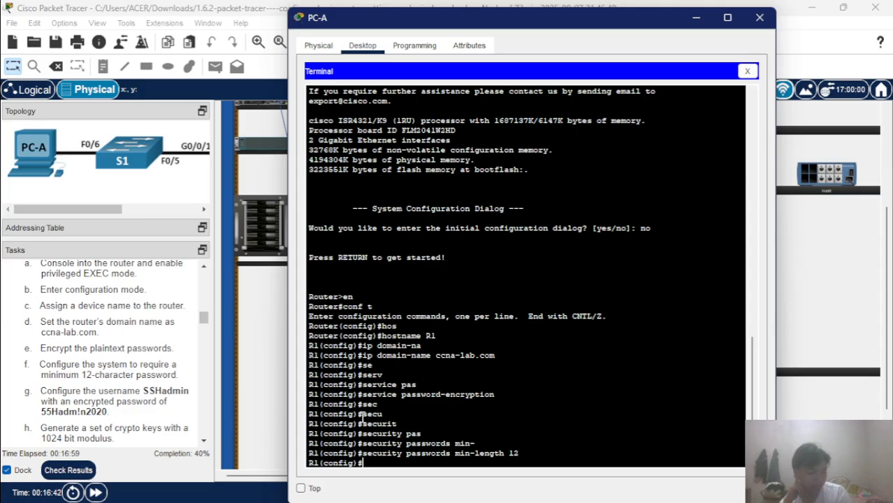
Create the local user SSHadmin with an encrypted secret set to the lab password.
type("us")
key("Tab")
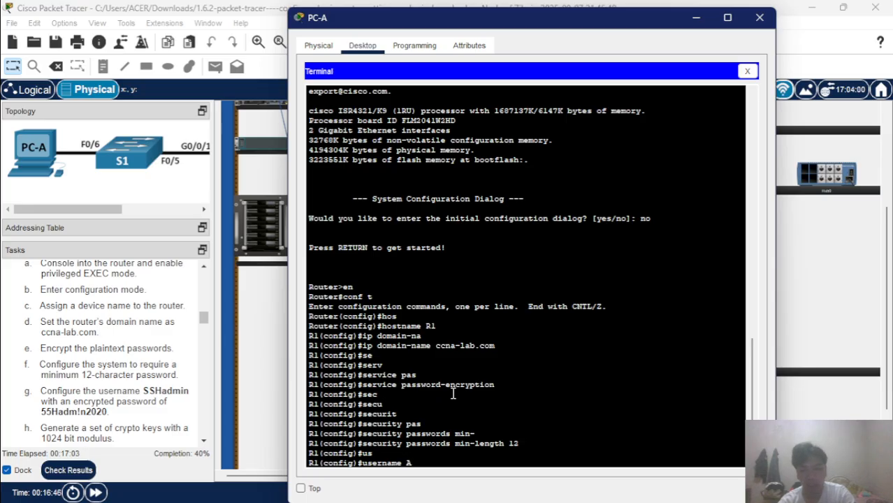
type("SSH")
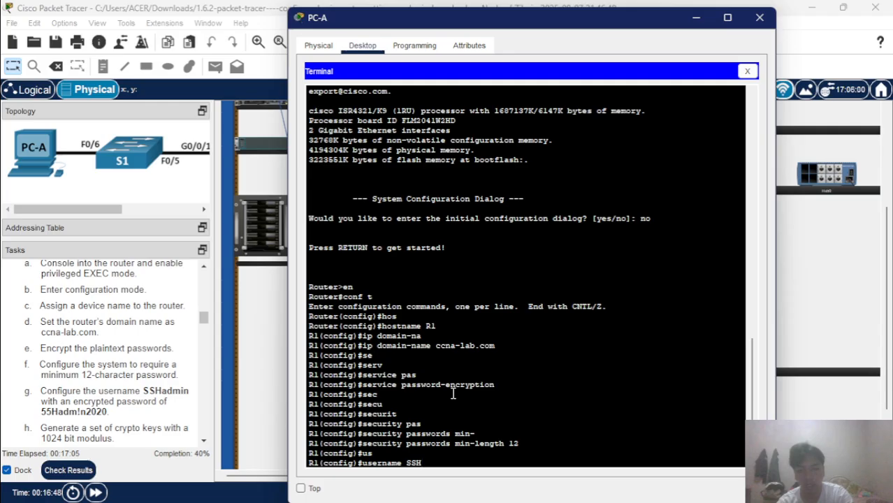
type("adm")
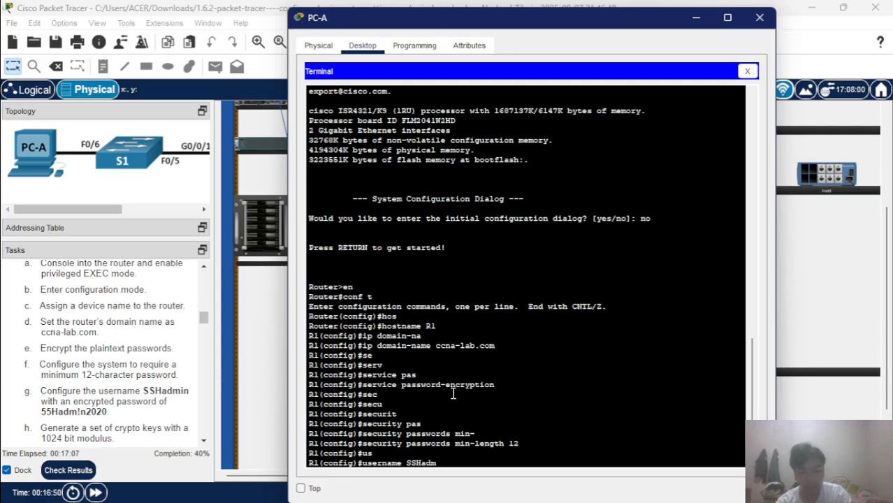
type("in s")
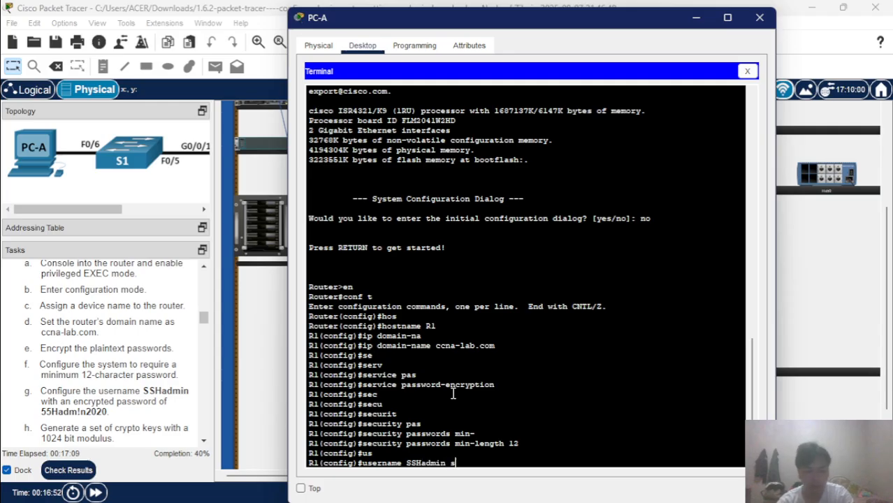
type("e")
key("Tab")
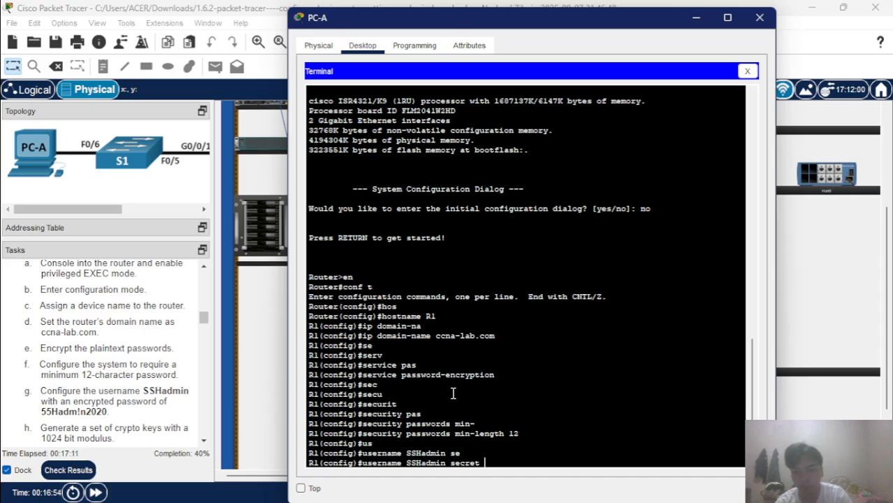
type("55")
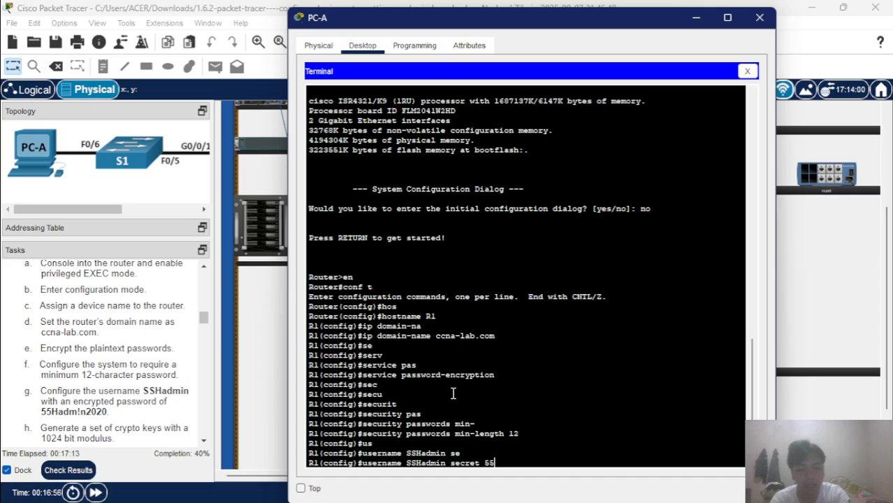
type("Ha")
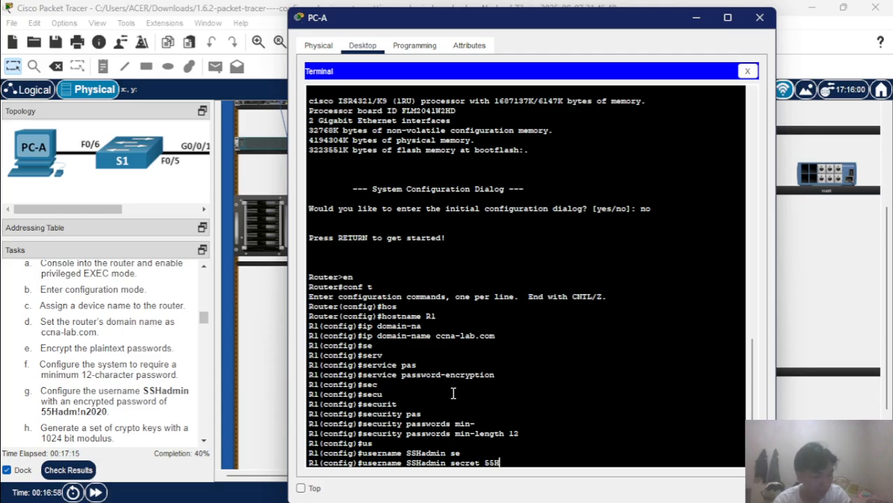
type("dm")
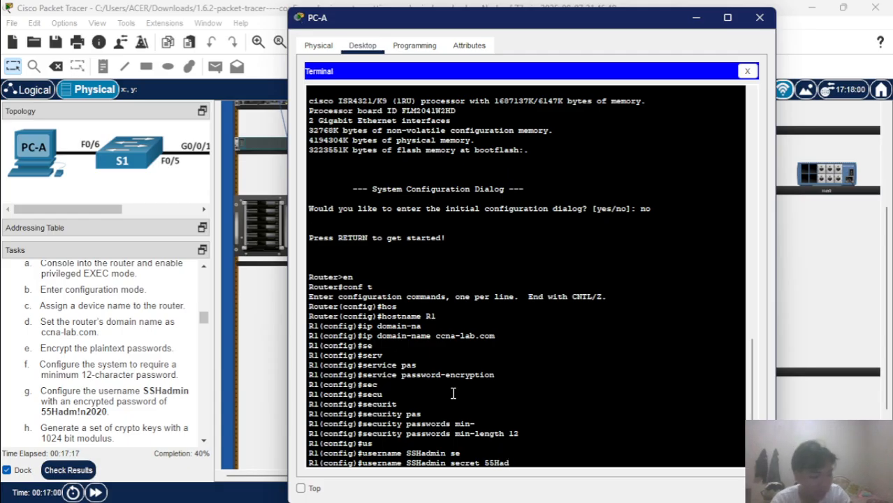
type("!in")
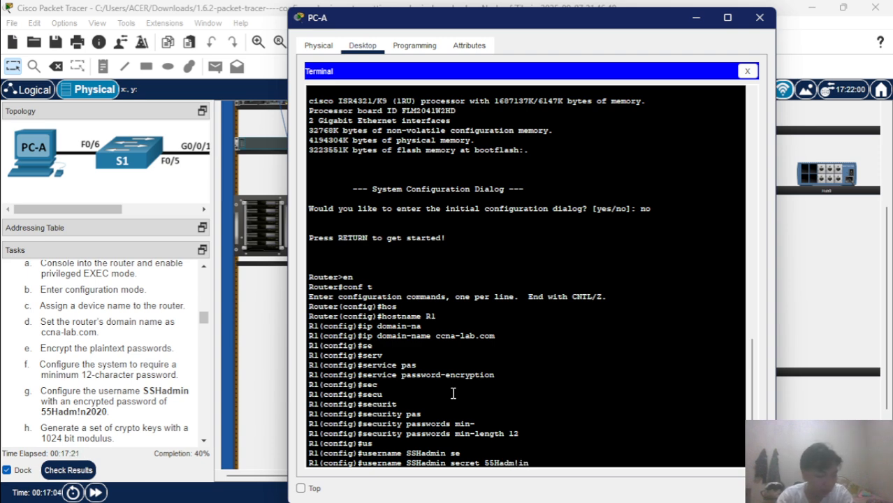
type("202")
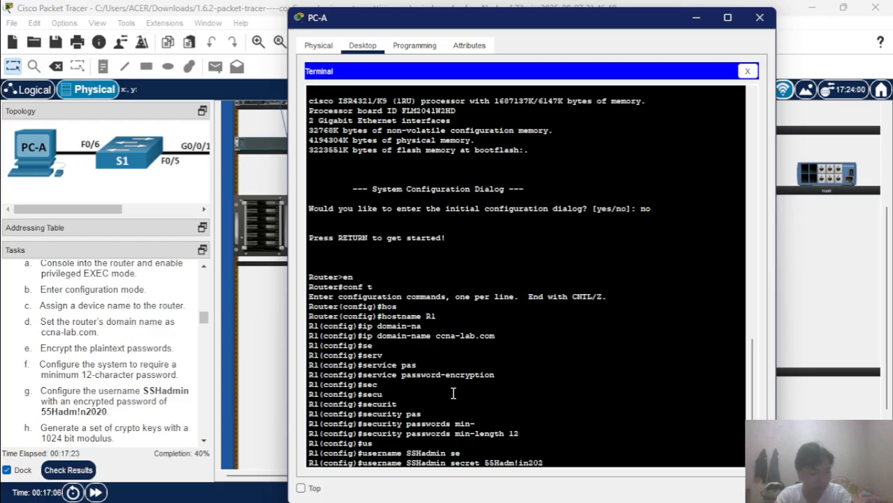
type("0")
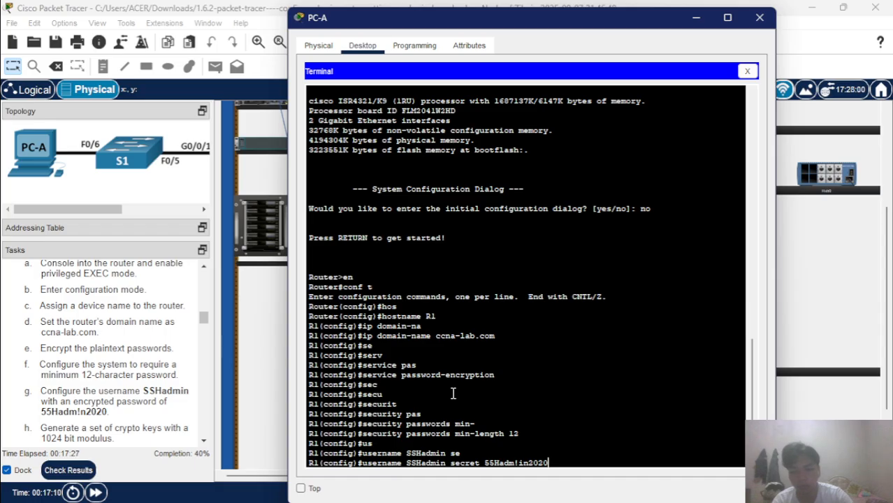
key("Return")
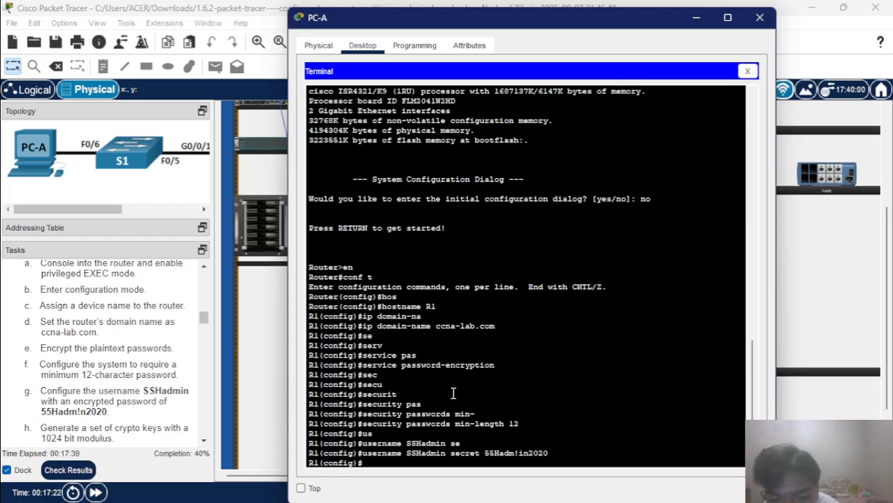
Recall the username command, then erase the recalled line from the prompt.
key("Up")
key("Left")
key("Left")
key("Left")
key("Left")
key("Left")
key("Left")
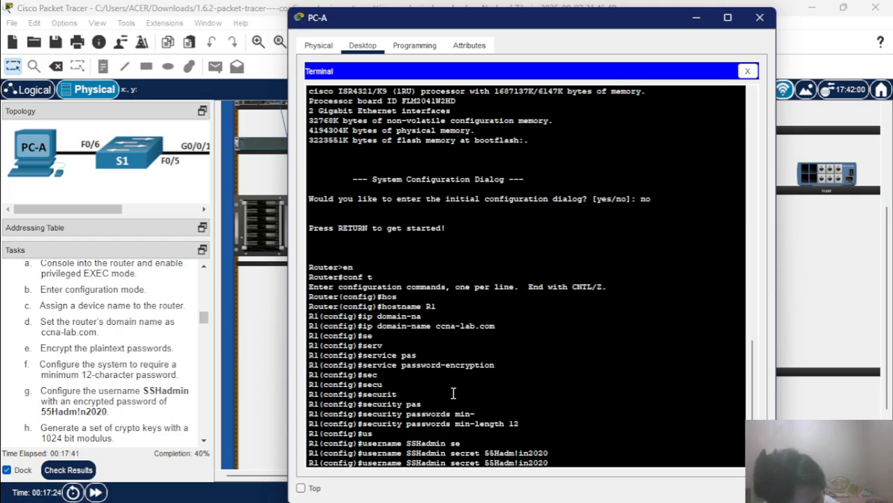
key("BackSpace")
key("Right")
key("Right")
key("Right")
key("Right")
key("Right")
key("Right")
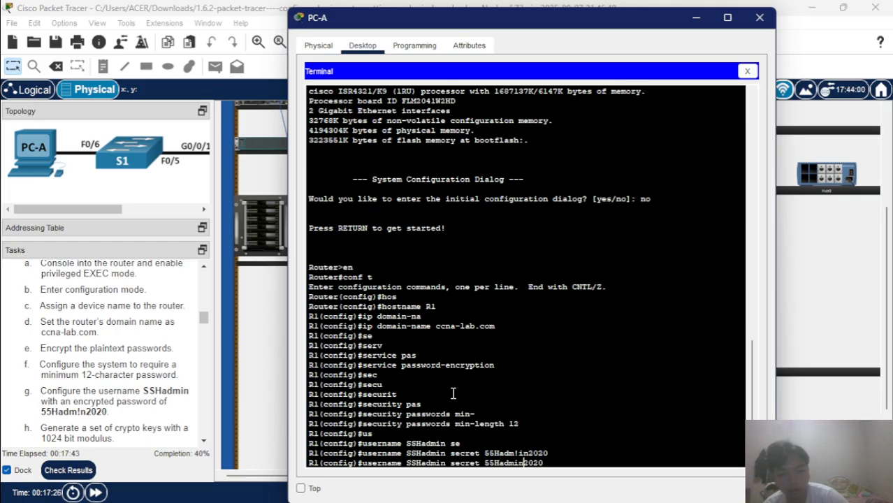
key("BackSpace")
key("BackSpace")
key("BackSpace")
key("BackSpace")
key("BackSpace")
key("BackSpace")
key("BackSpace")
key("BackSpace")
key("BackSpace")
key("BackSpace")
key("BackSpace")
key("BackSpace")
key("BackSpace")
key("BackSpace")
key("BackSpace")
key("BackSpace")
key("BackSpace")
key("BackSpace")
key("BackSpace")
key("BackSpace")
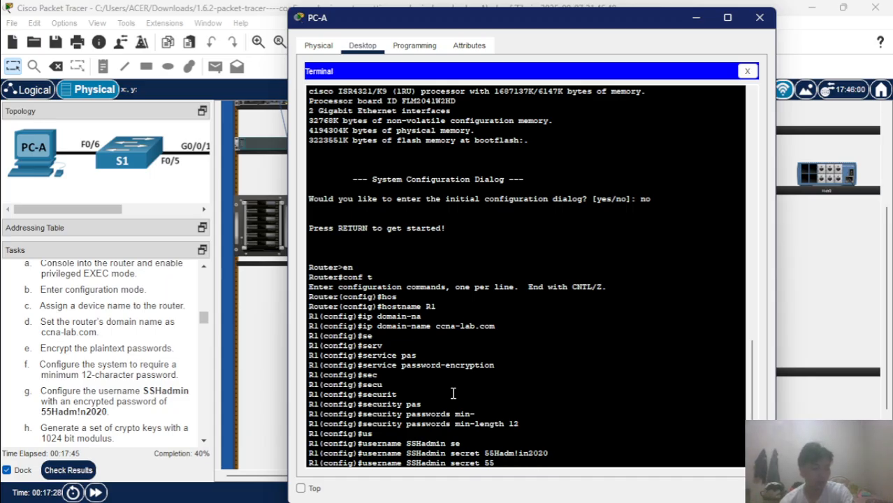
key("BackSpace")
key("BackSpace")
key("BackSpace")
key("BackSpace")
key("BackSpace")
key("BackSpace")
key("BackSpace")
key("BackSpace")
key("BackSpace")
key("BackSpace")
key("BackSpace")
key("BackSpace")
key("BackSpace")
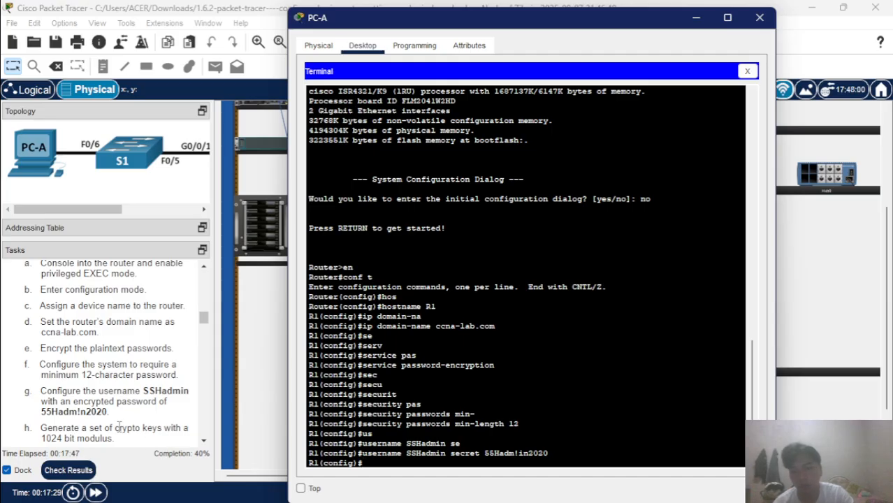
scroll(110, 428, "down", 1)
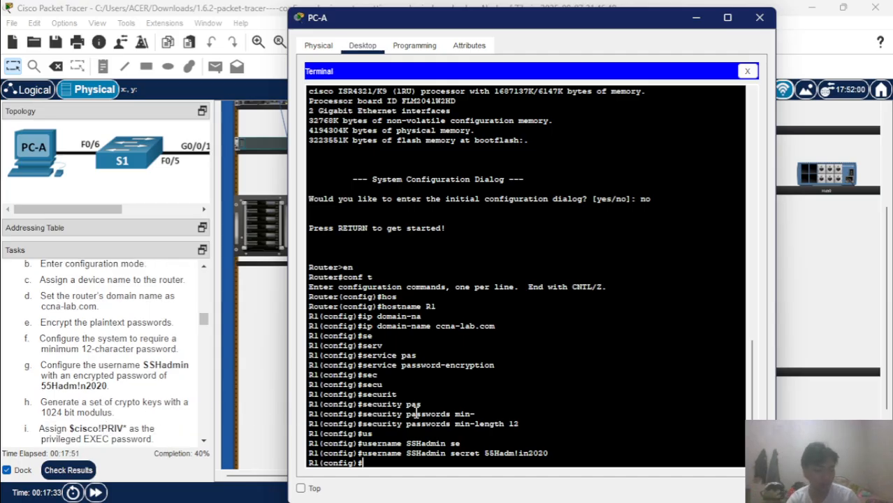
Enter 'crypto key generate rsa general-keys modulus' and submit it without a modulus value.
type("cr")
key("Tab")
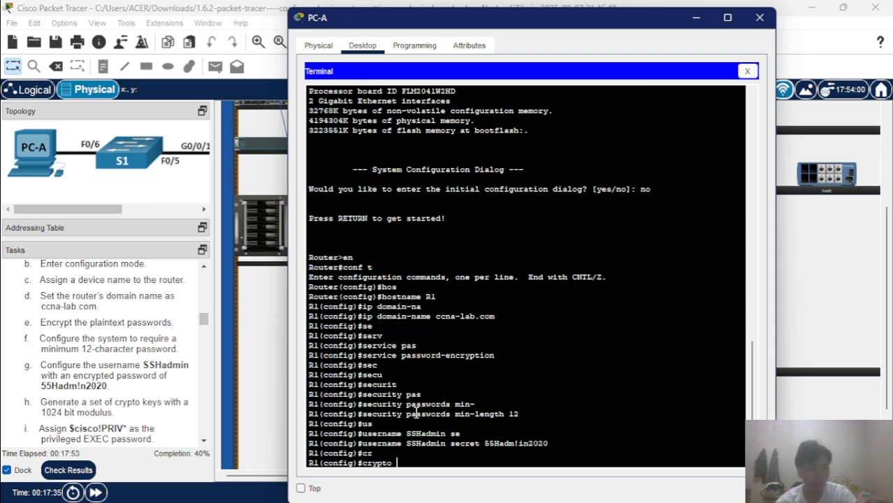
type("key")
key("Tab")
type("gene")
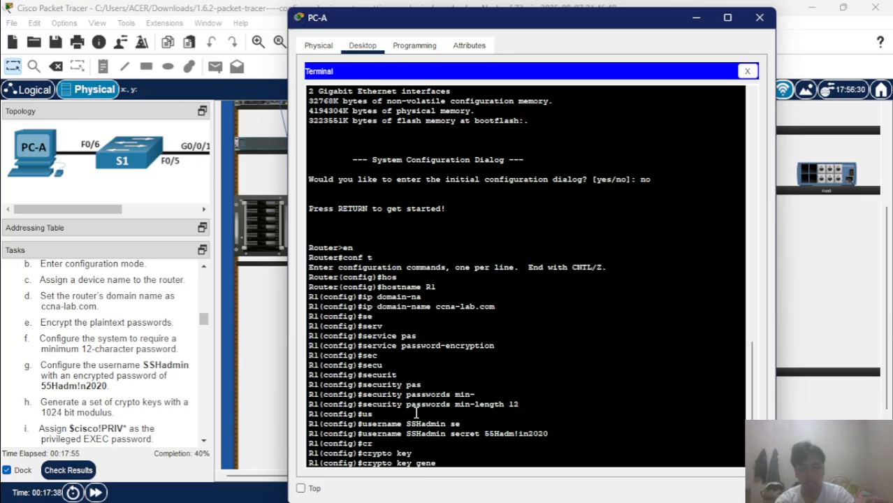
key("Tab")
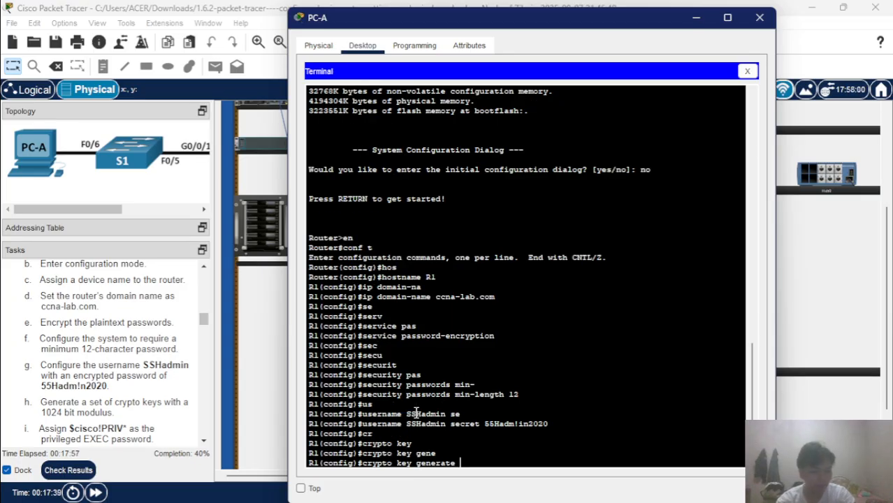
type("rd")
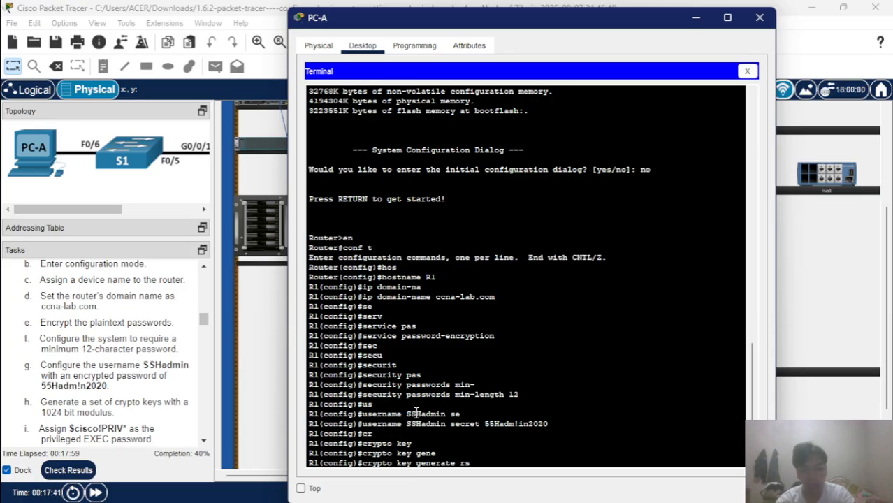
key("Tab")
type("gen")
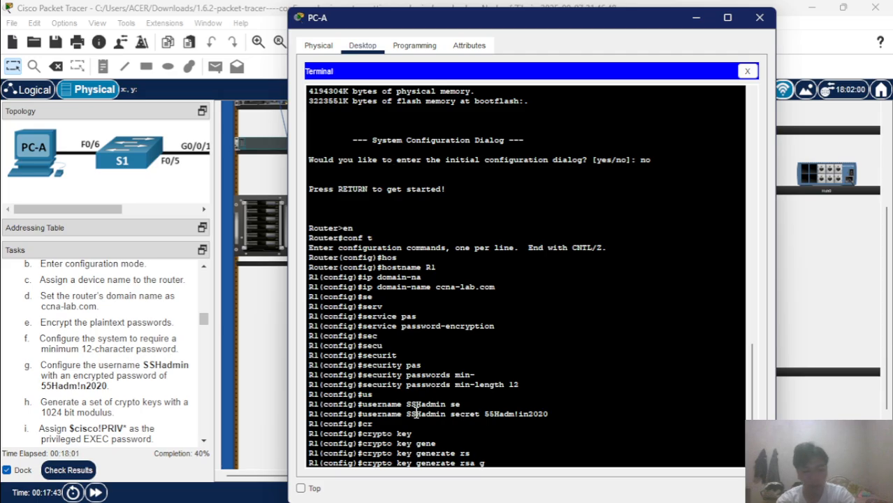
key("Tab")
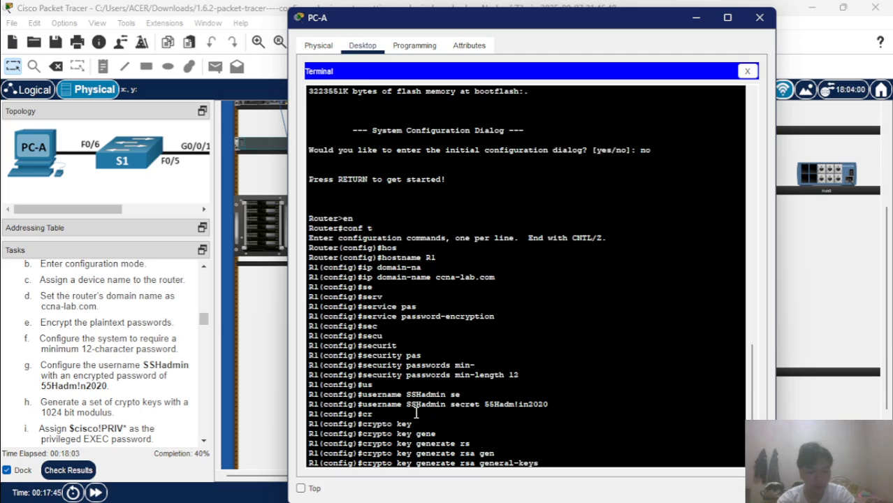
type("mo")
key("Tab")
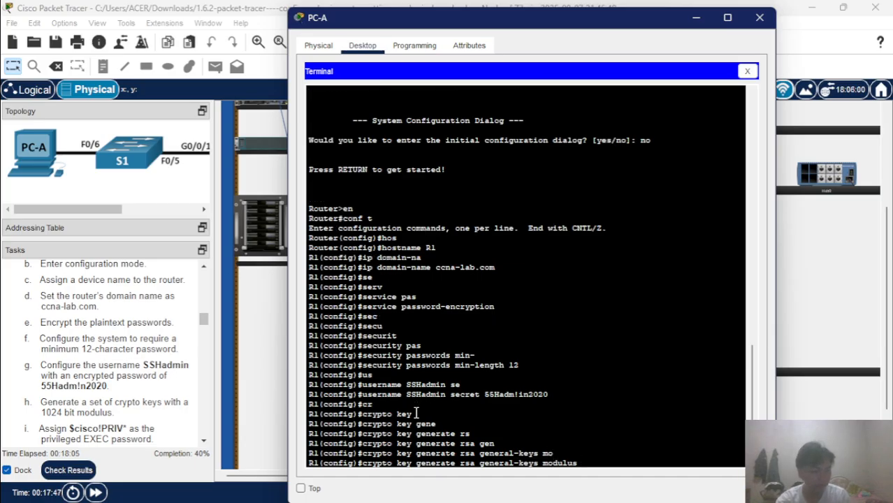
type("1")
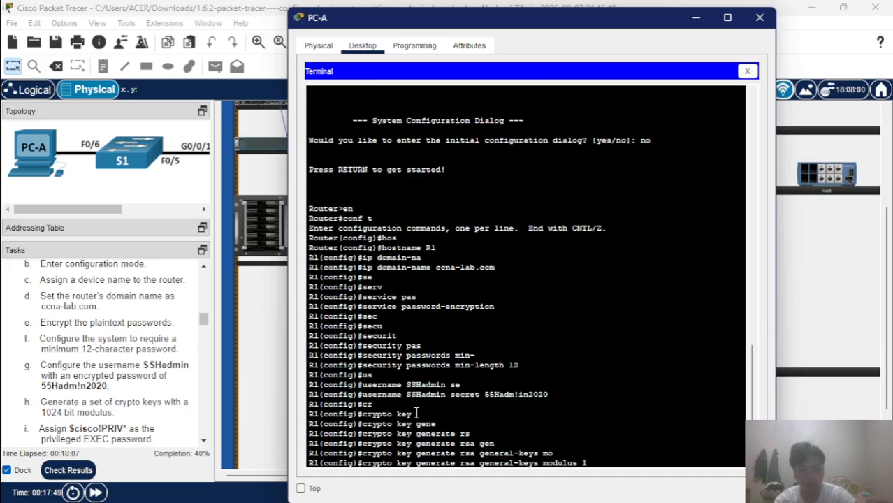
key("BackSpace")
type("10")
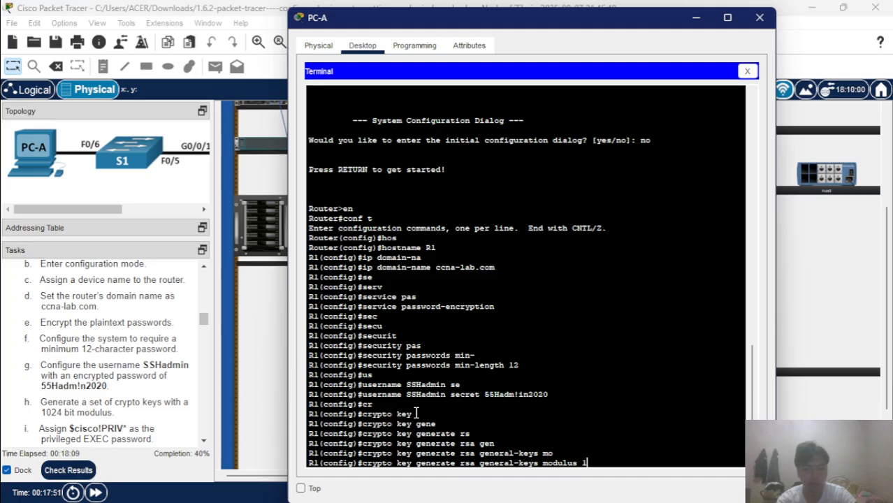
key("Tab")
key("BackSpace")
key("BackSpace")
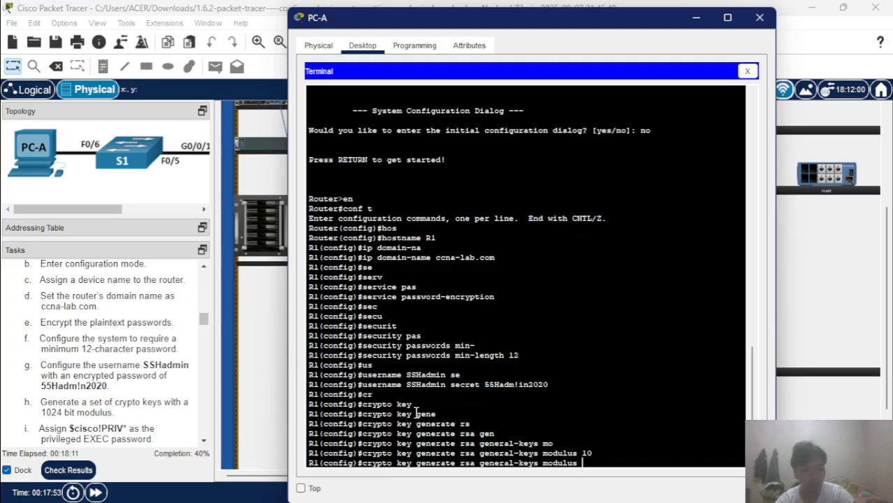
key("Return")
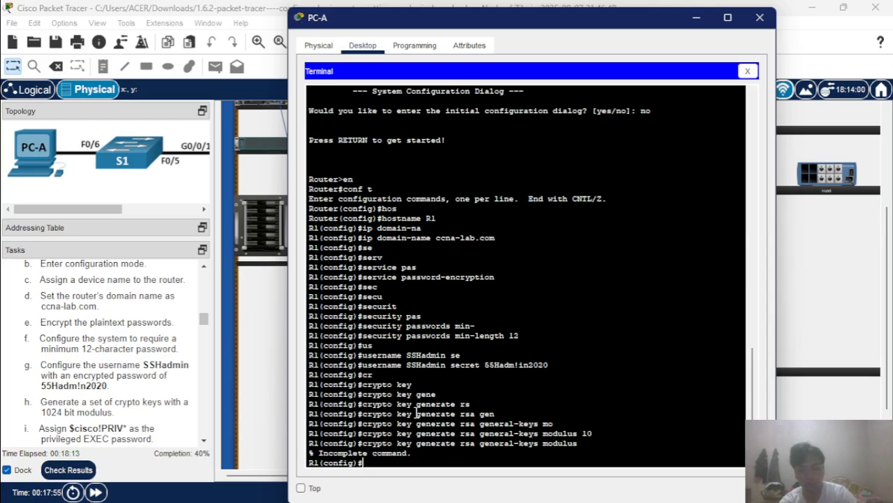
Recall the key command and rerun it with modulus 1024 to generate the RSA keys.
key("Up")
type("1")
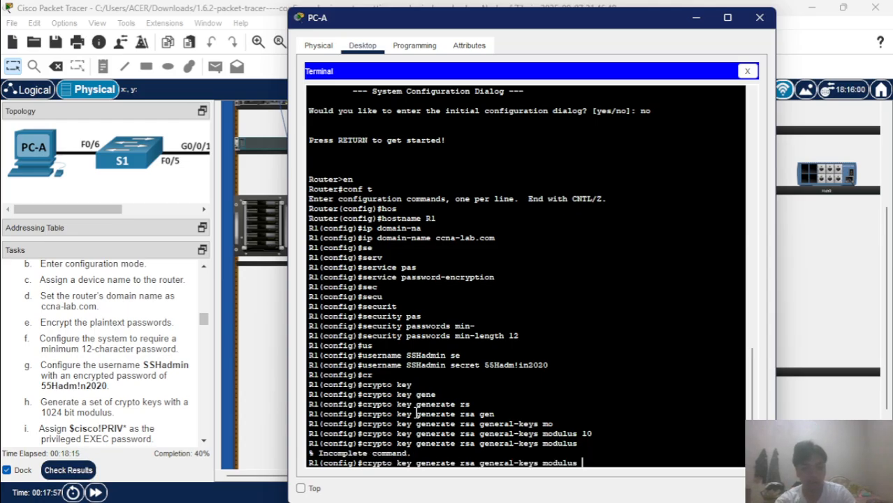
type("024")
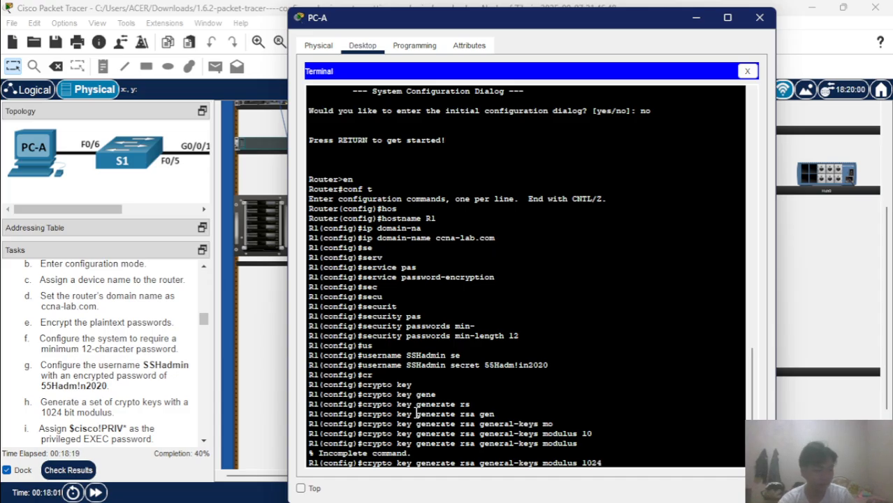
key("Return")
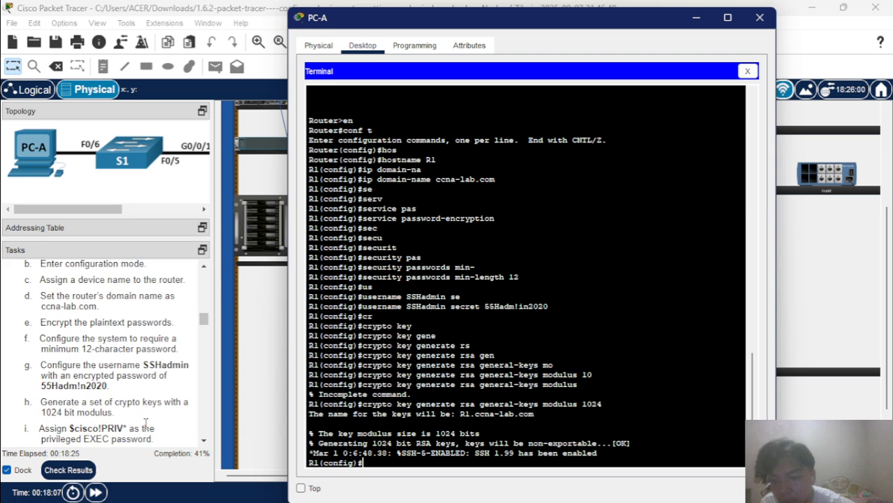
scroll(147, 424, "down", 3)
scroll(143, 410, "down", 1)
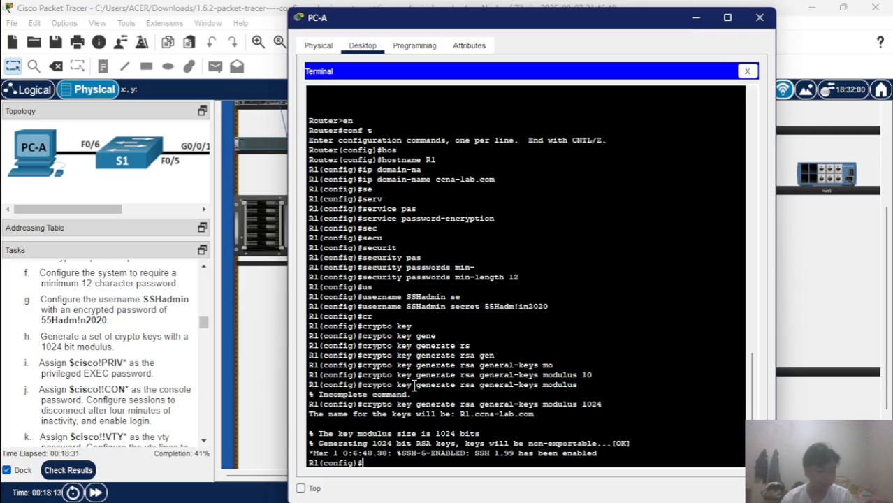
Run 'enable secret' with the assigned privileged EXEC password on R1.
type("en")
key("Return")
type("en")
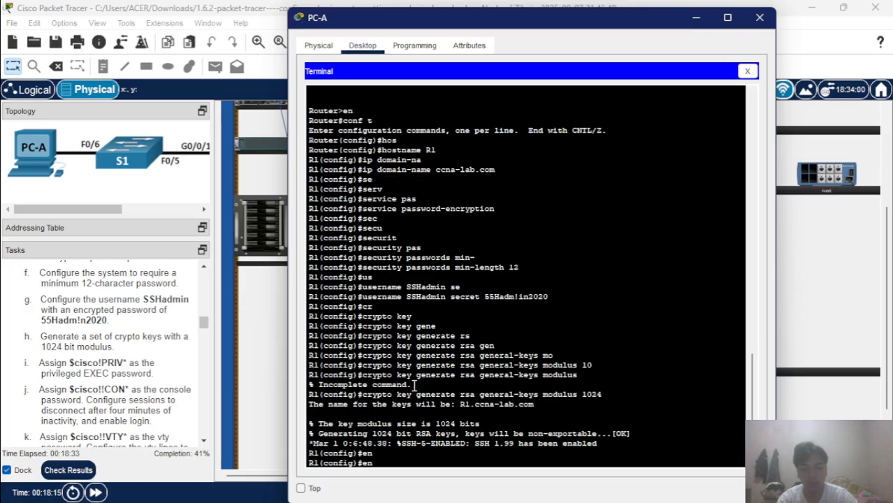
type("ab")
key("Tab")
type("se")
key("Tab")
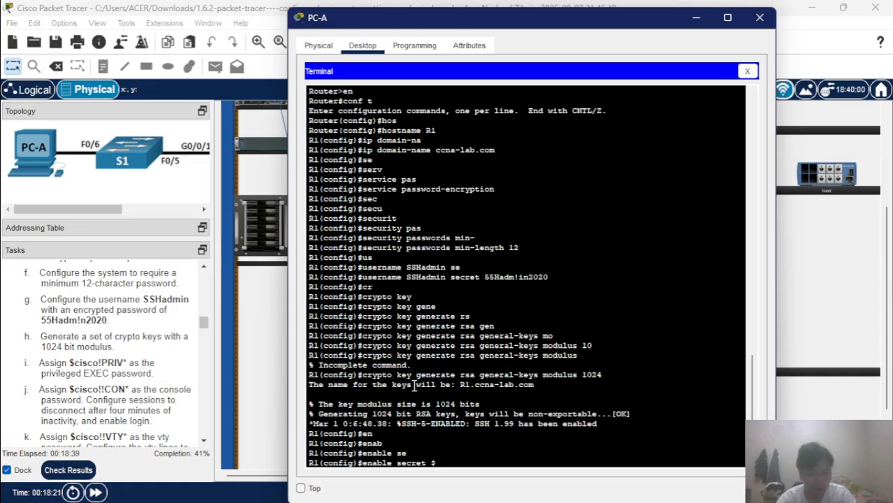
type("cisco")
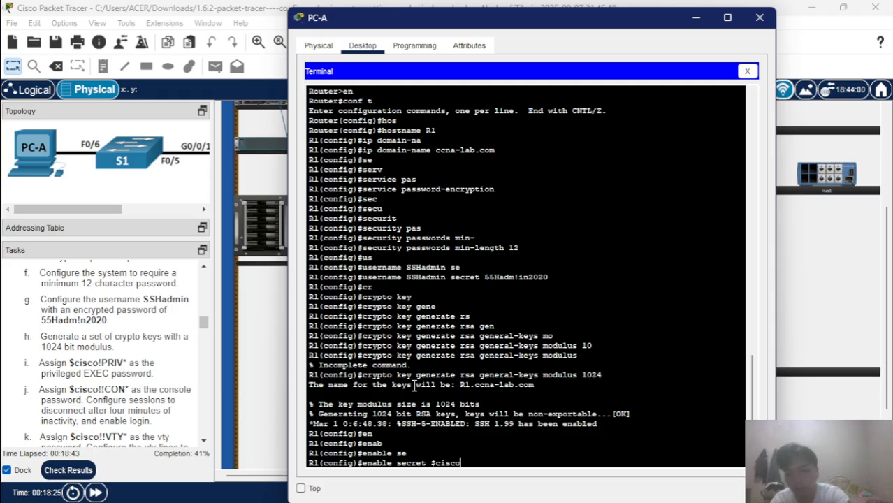
type("!!")
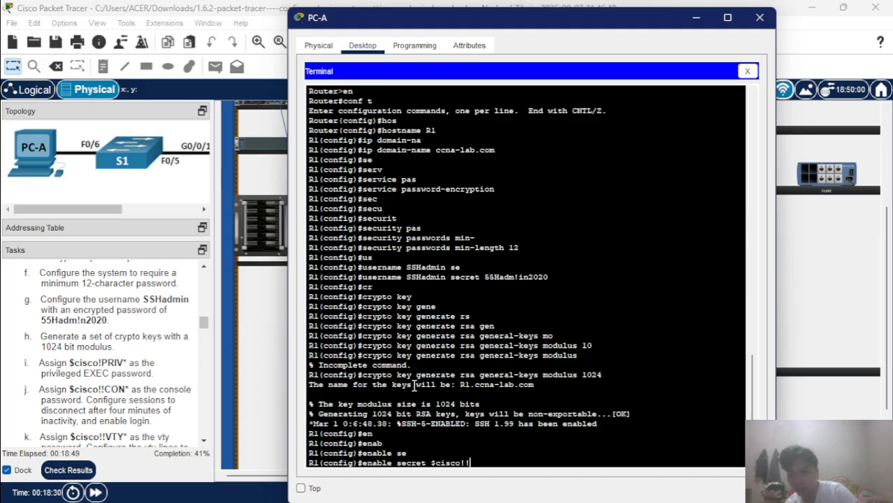
key("BackSpace")
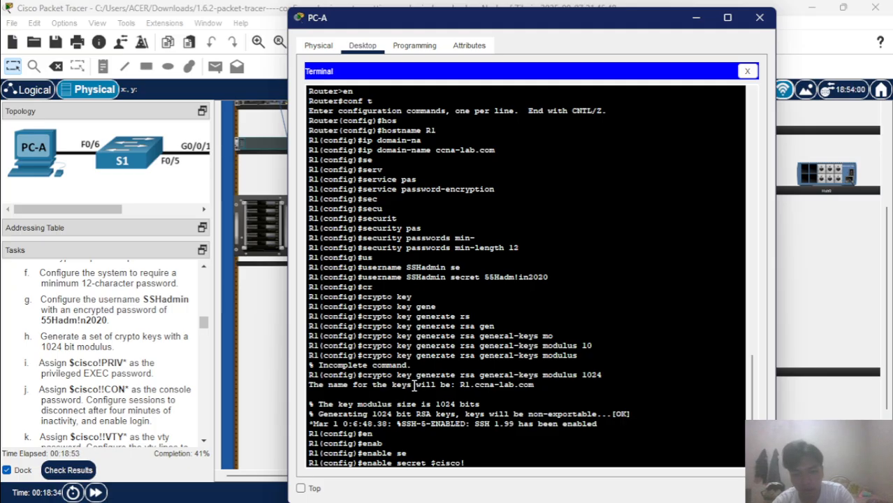
type("PRIV")
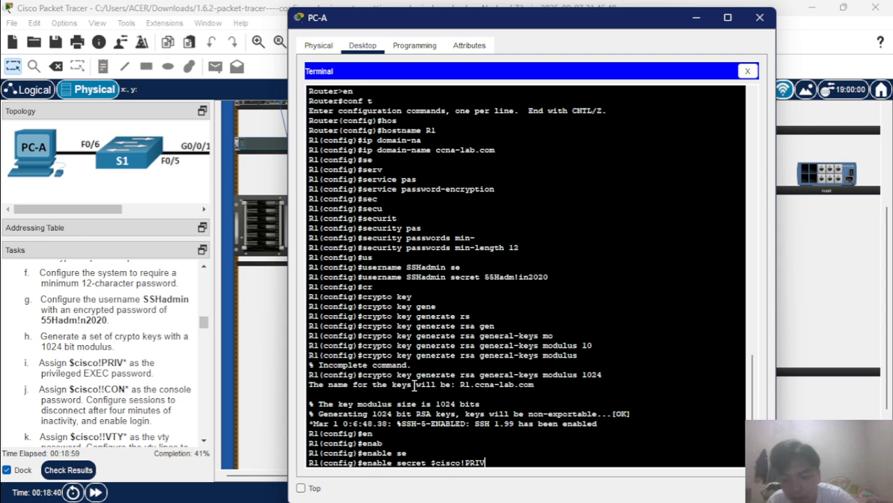
type("*")
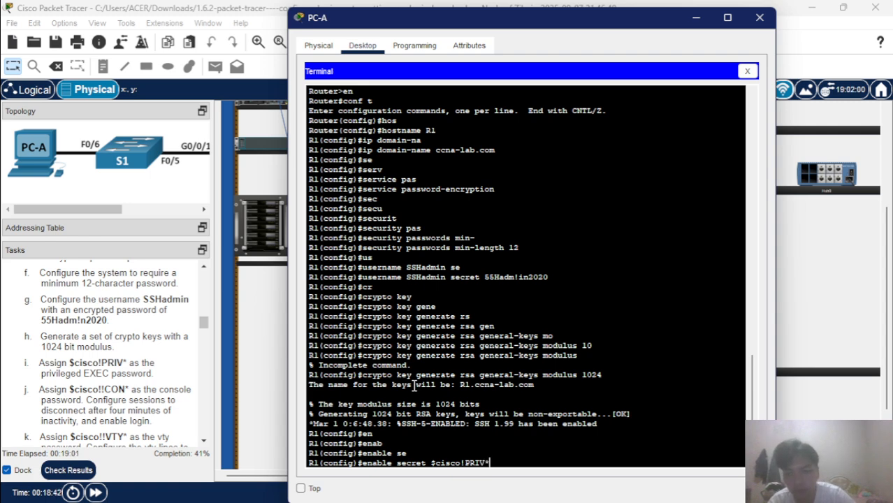
key("Return")
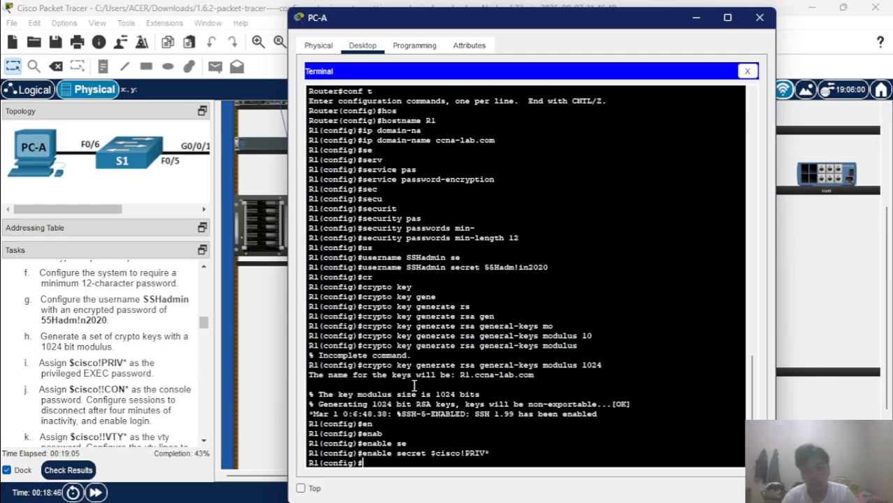
scroll(144, 350, "down", 1)
scroll(145, 351, "down", 1)
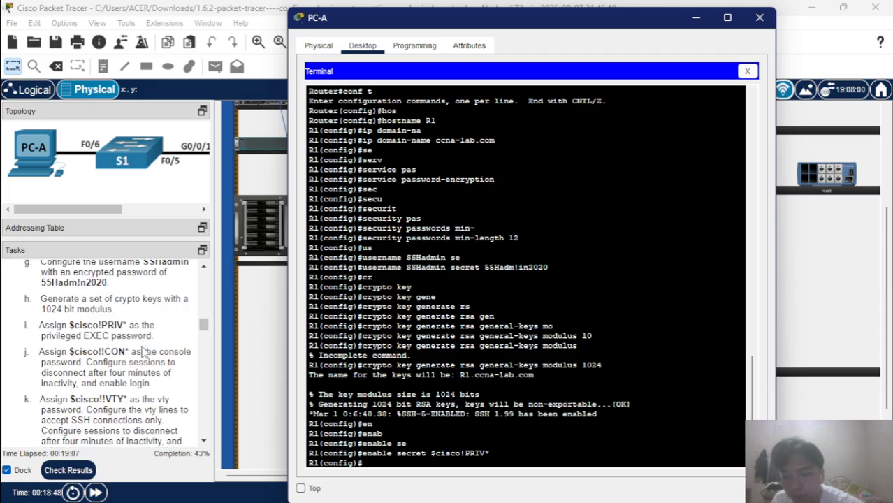
Enter 'line console 0' and set the console line password.
type("lin")
key("Tab")
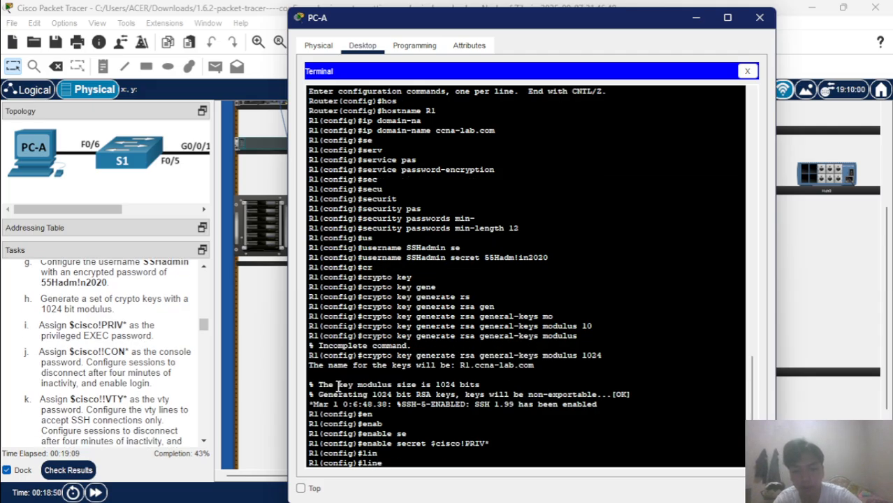
type("con")
key("Tab")
type("0")
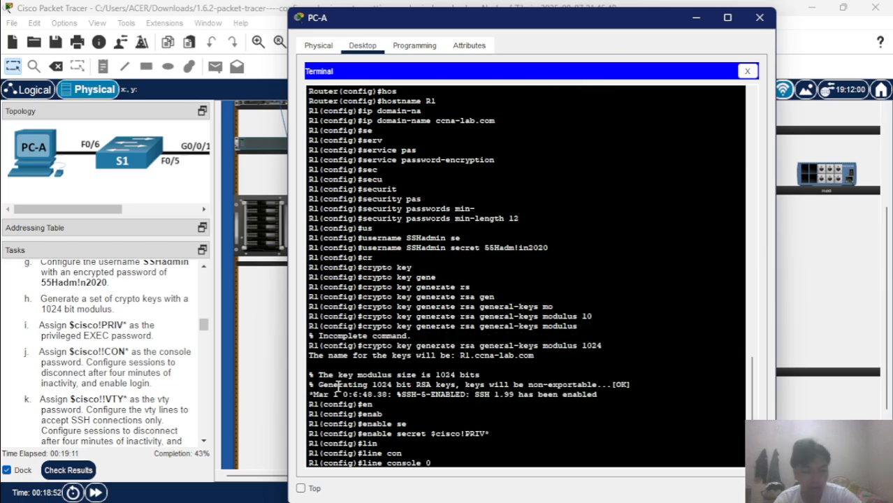
key("Return")
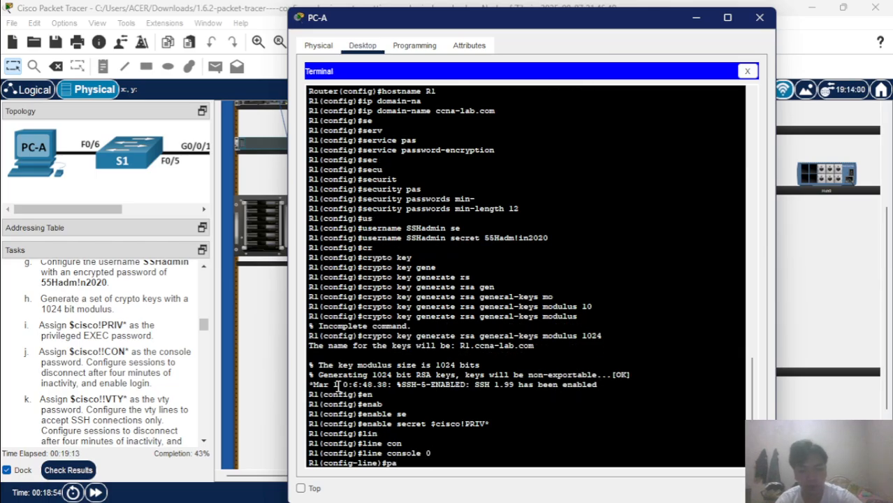
type("s")
key("Tab")
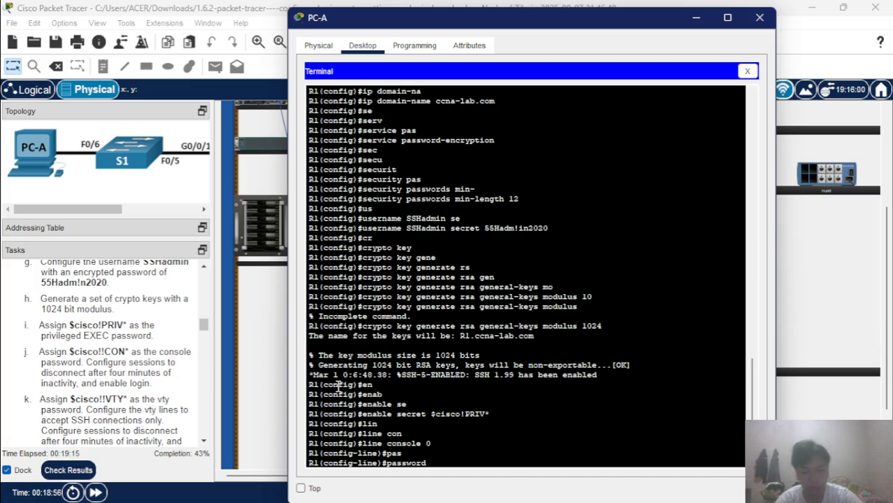
type("$")
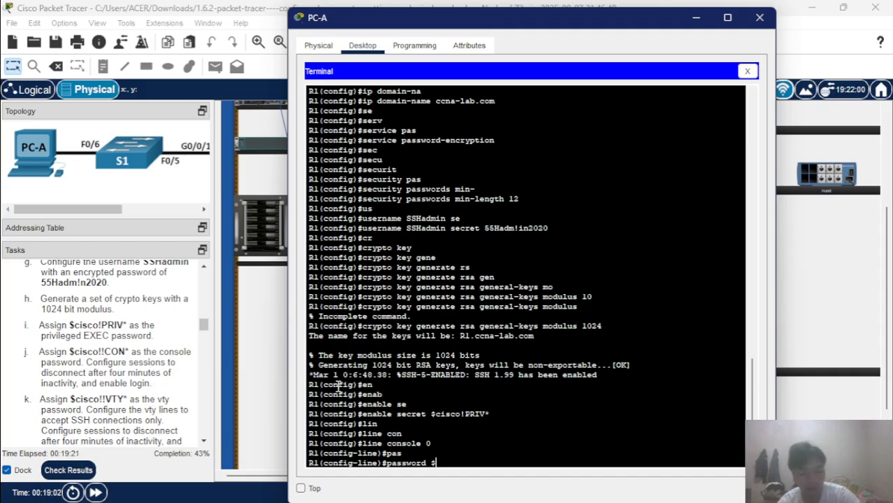
type("c")
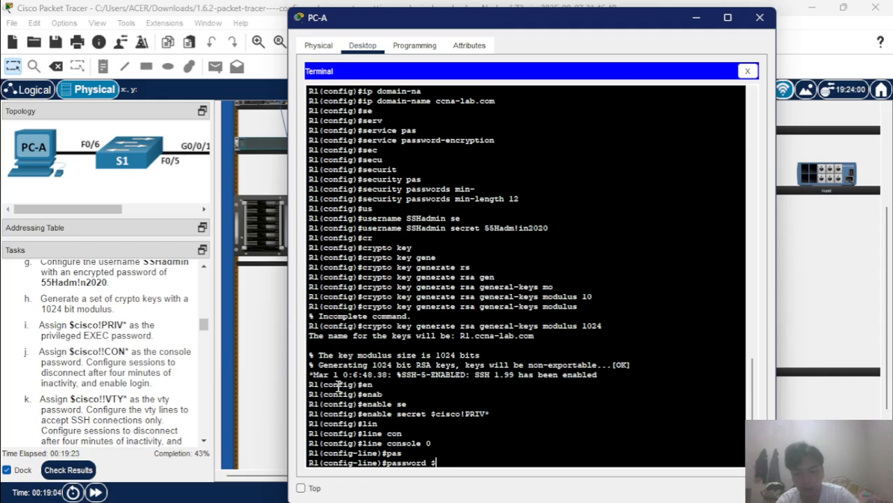
type("isco")
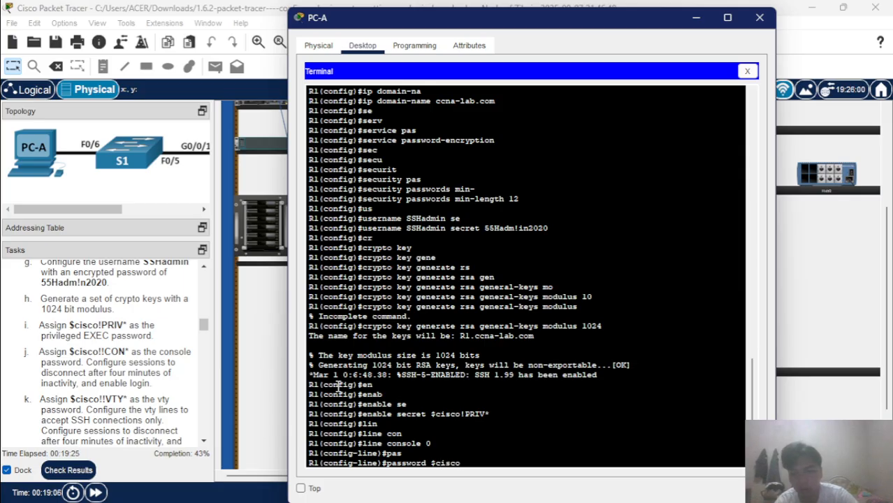
type("!!")
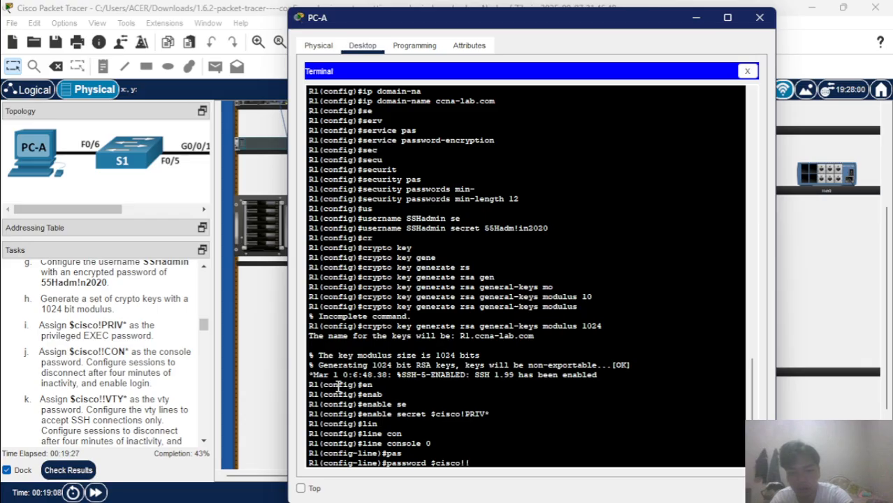
type("CON")
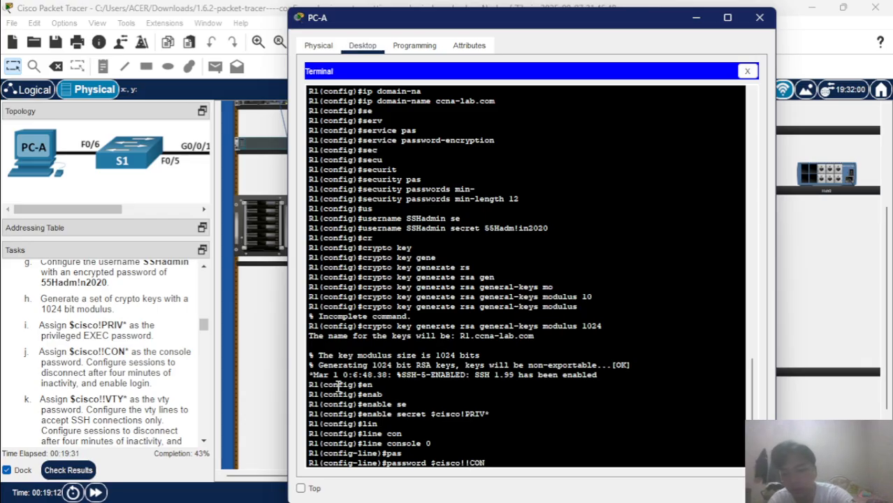
type("*")
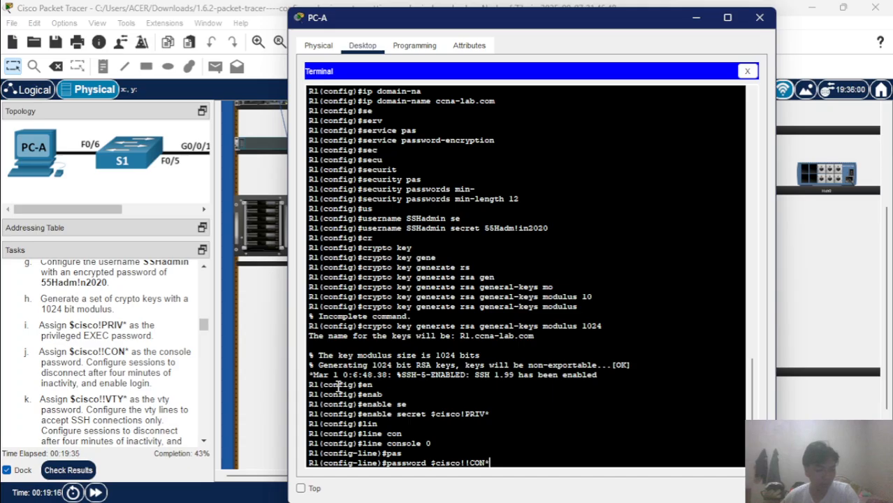
key("Return")
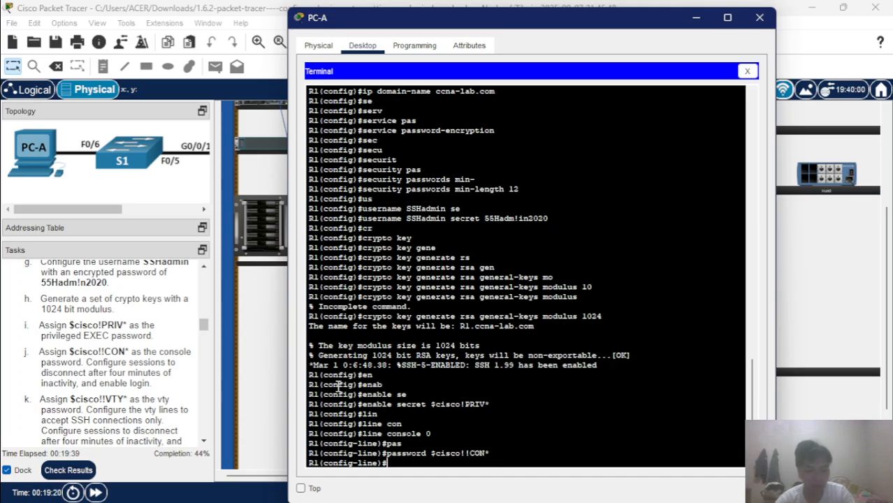
Apply 'exec-timeout 4 0' and 'login' on the console line, then exit.
type("ex")
key("Tab")
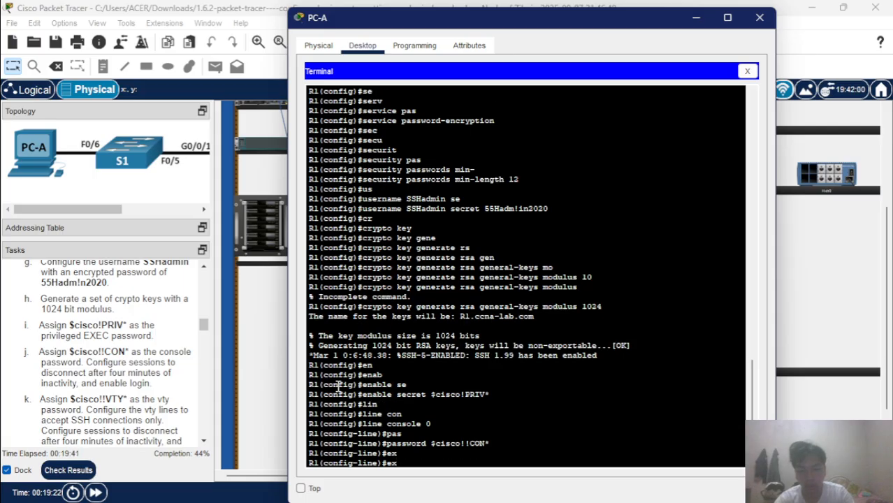
type("e")
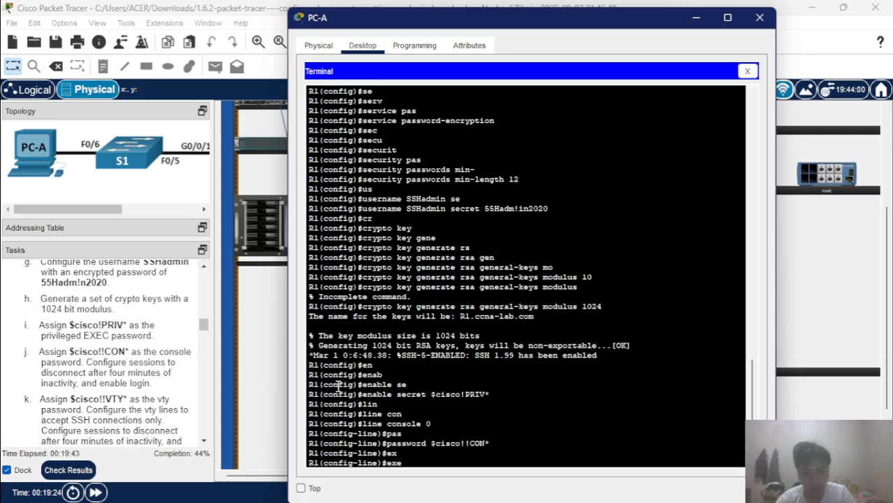
key("Tab")
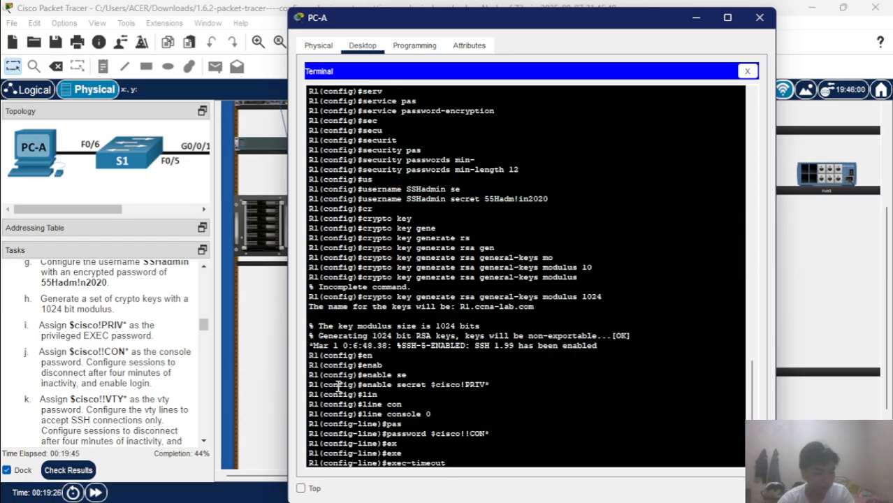
type("4")
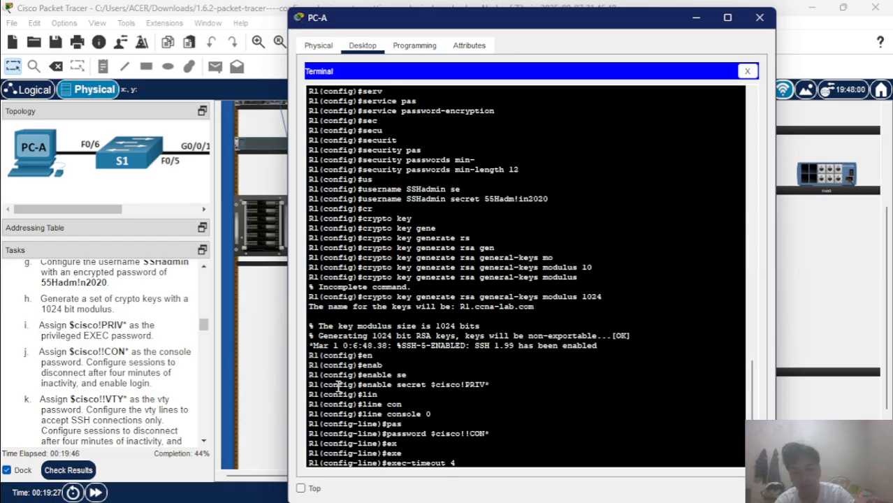
type(" 0")
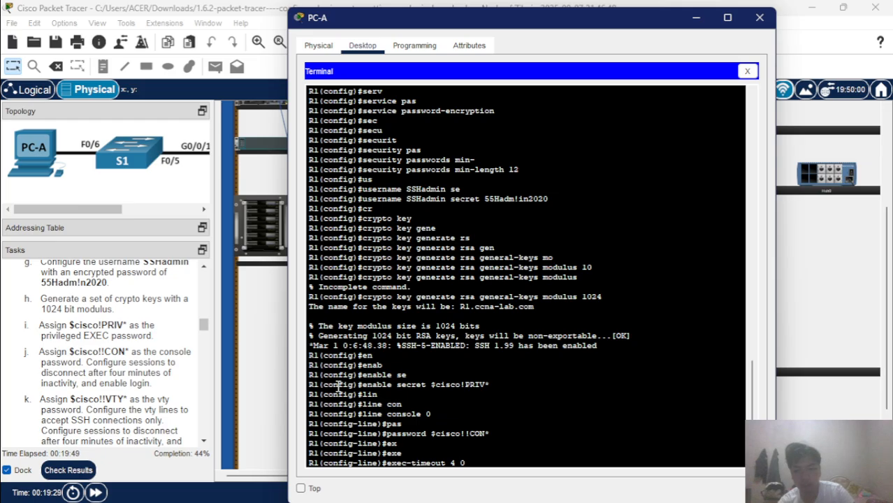
key("Return")
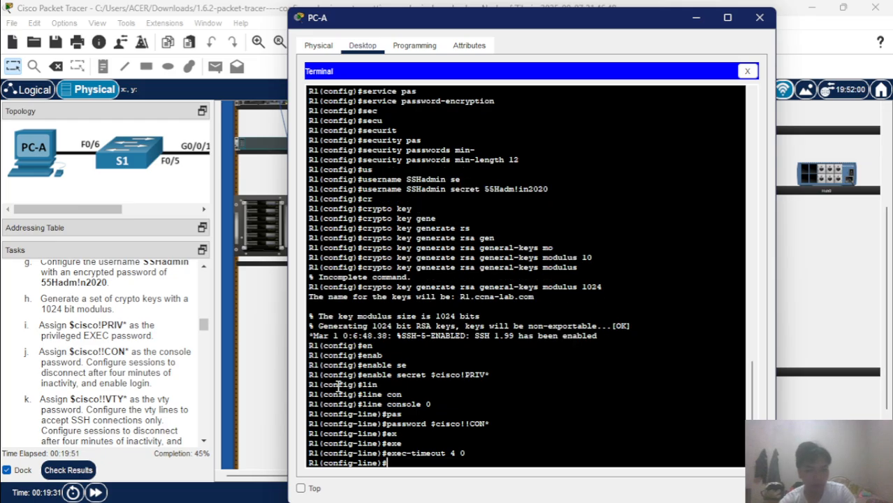
type("login")
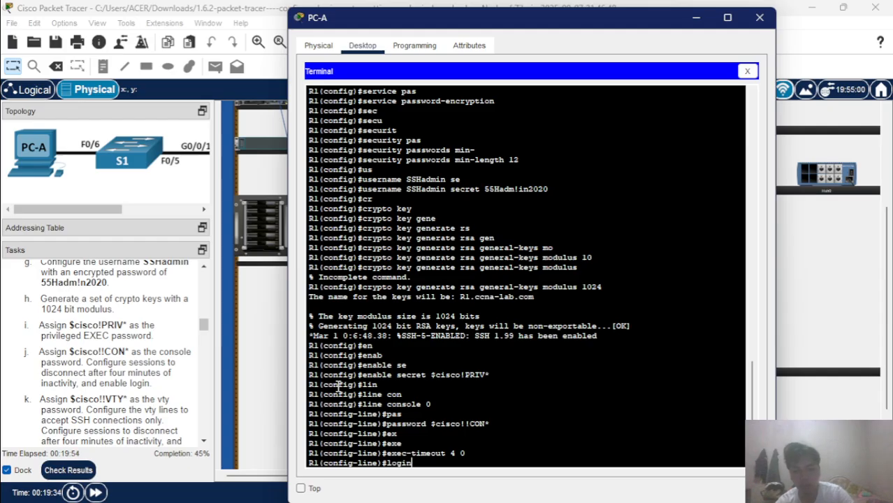
key("Return")
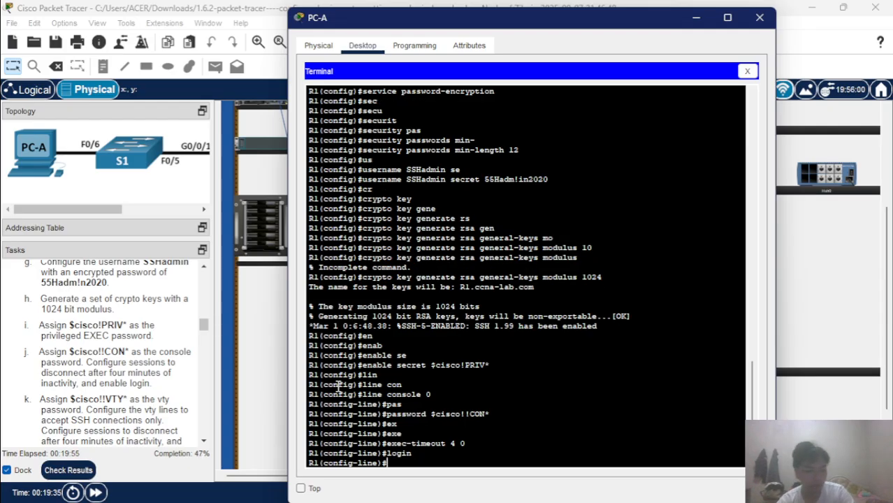
type("e")
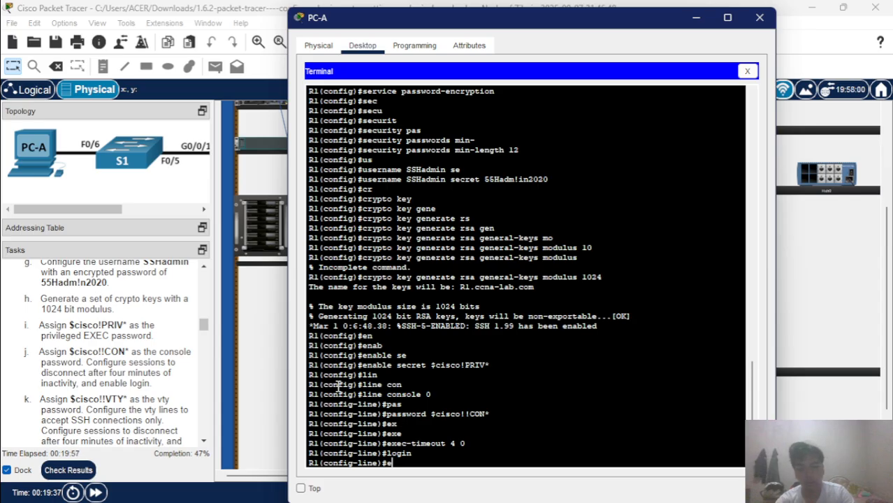
type("xit")
key("Return")
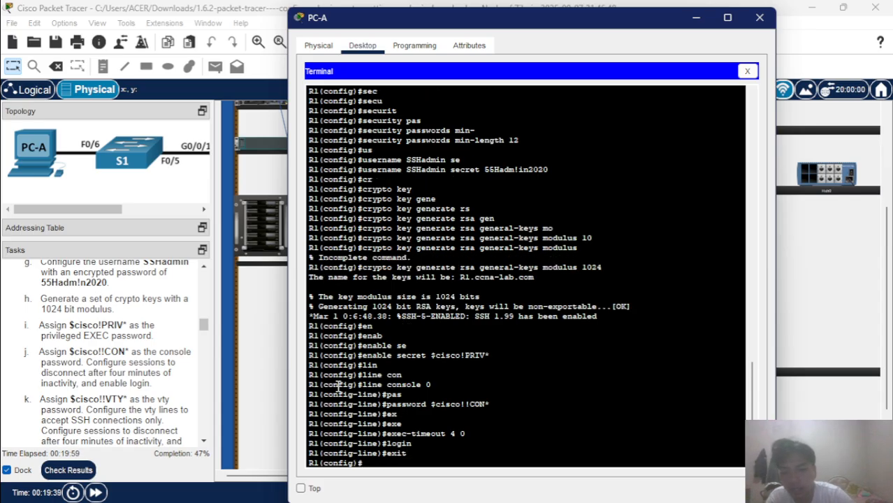
scroll(95, 406, "down", 2)
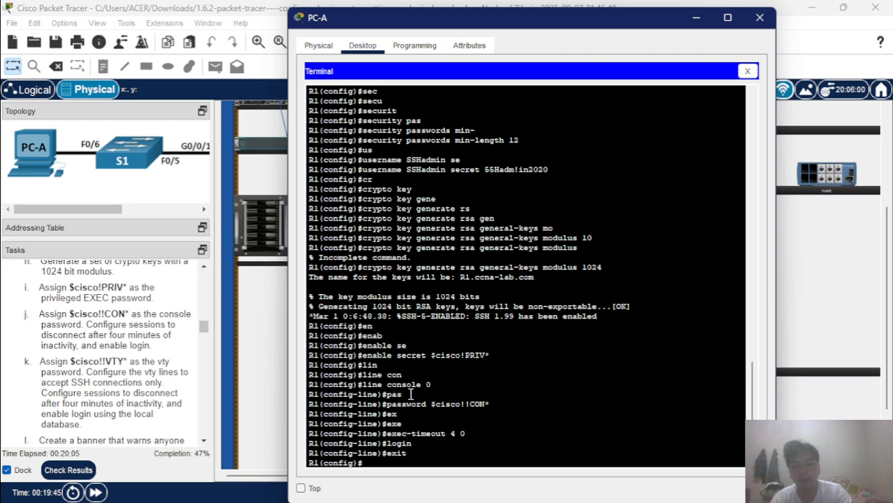
Enter 'line vty 0 4' and set the vty line password.
type("li")
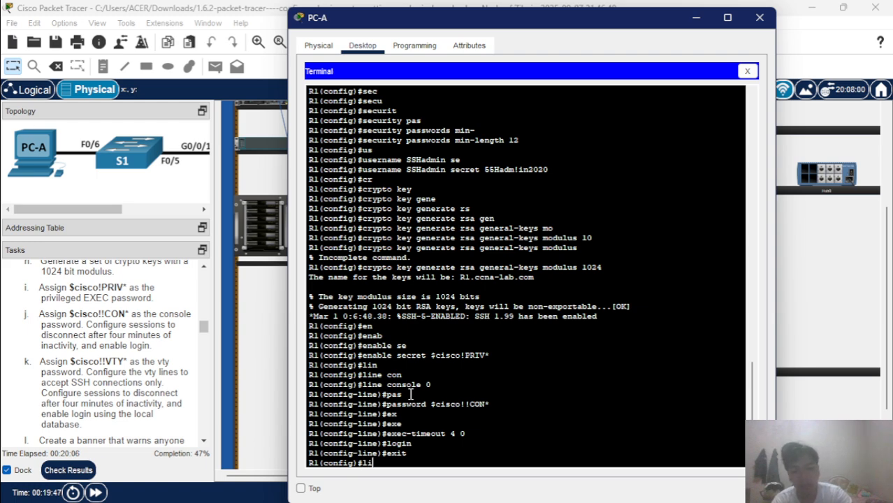
key("Tab")
type("n")
key("Tab")
type("e vt")
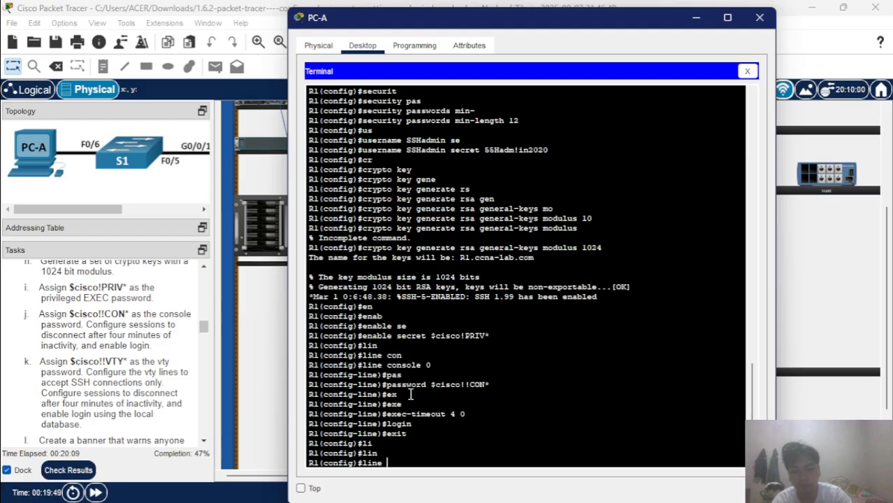
key("Tab")
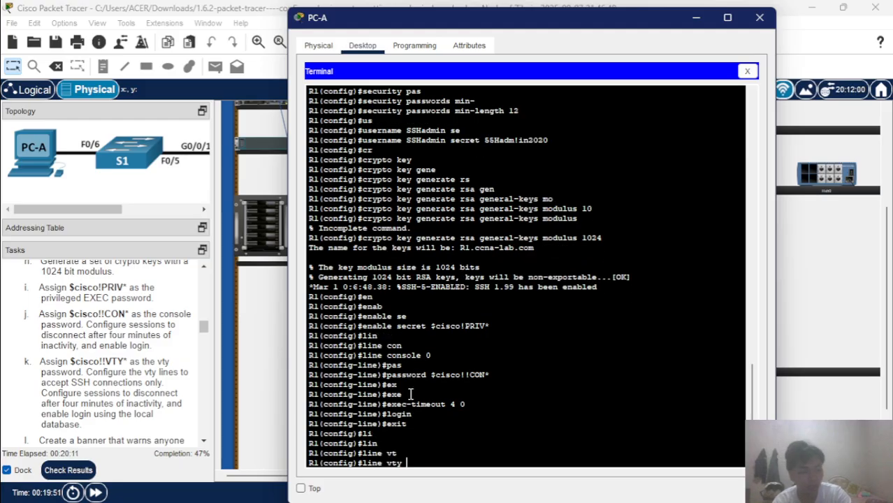
type("0n")
key("BackSpace")
type("4")
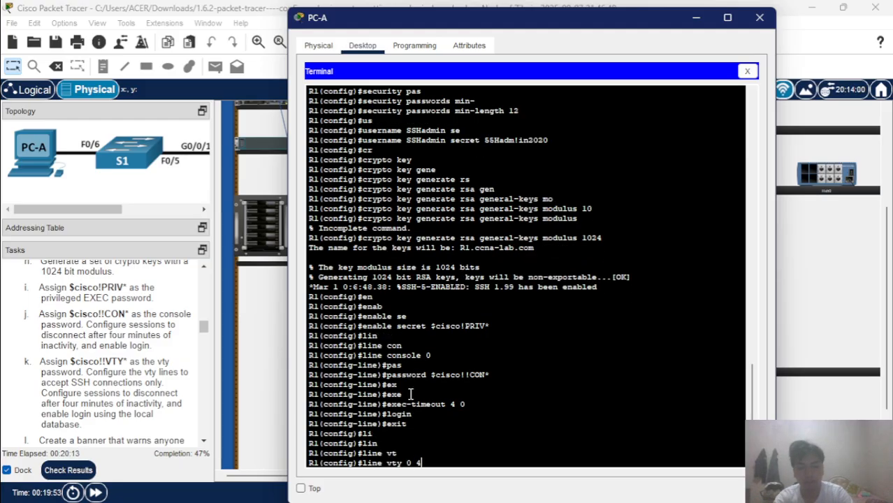
key("Return")
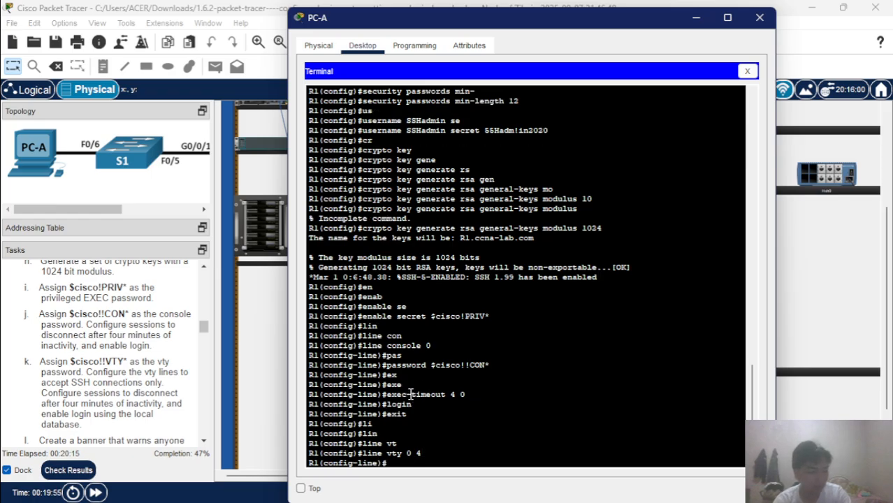
type("pas")
key("Tab")
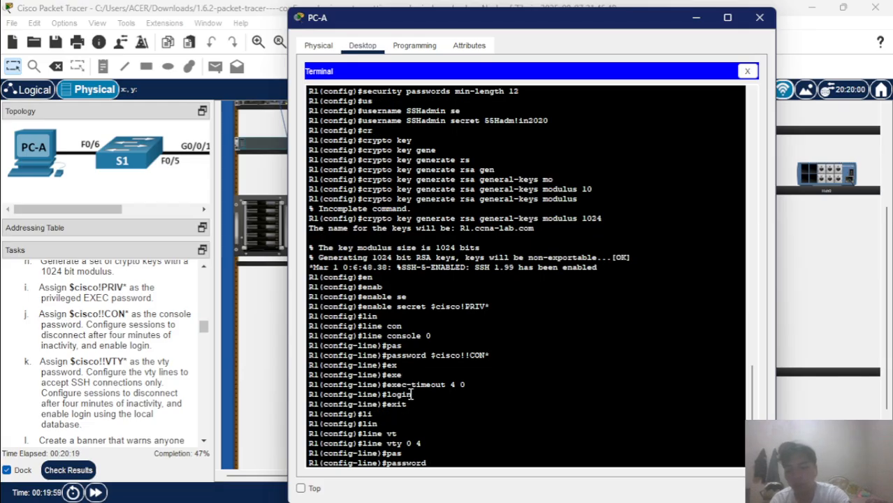
type("$cu")
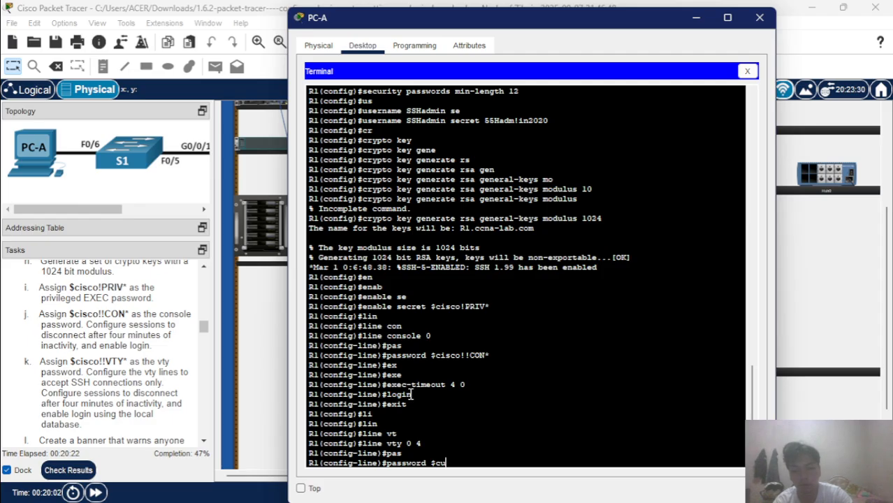
key("BackSpace")
type("isco")
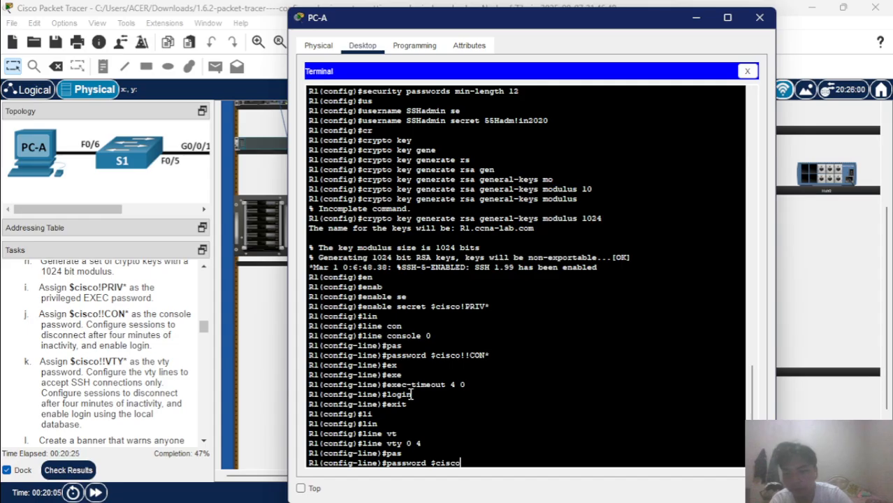
type("!!")
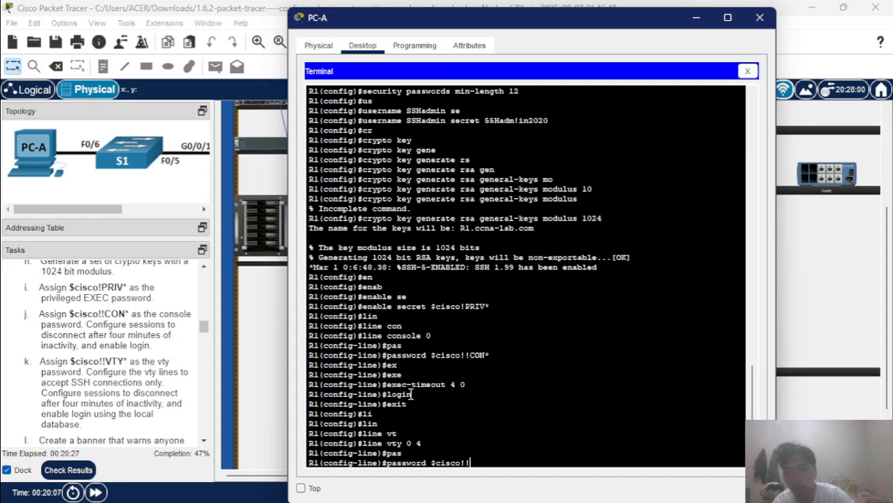
type("VTY")
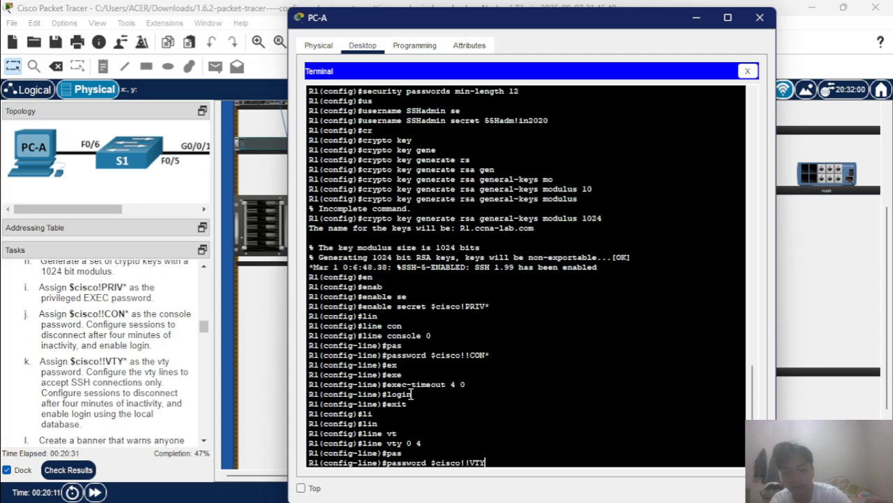
type("*")
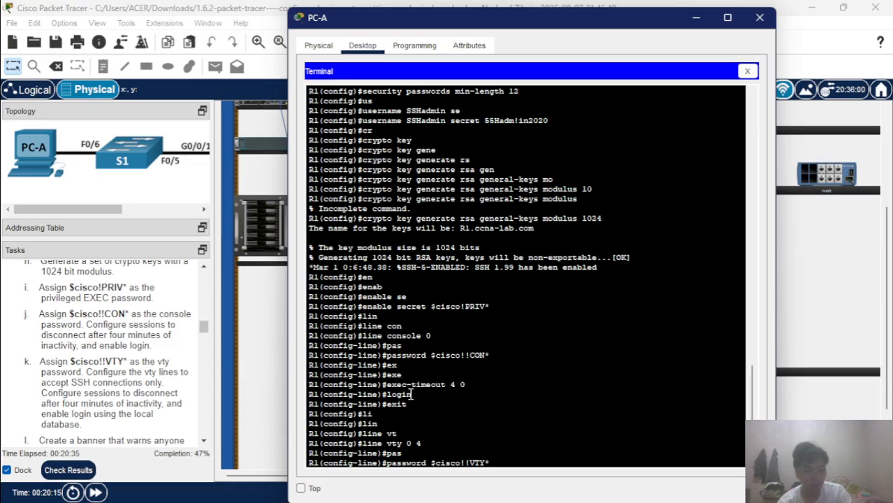
key("Return")
Set a 4-minute inactivity timeout with 'exec-timeout 4 0' on the vty lines.
type("ex")
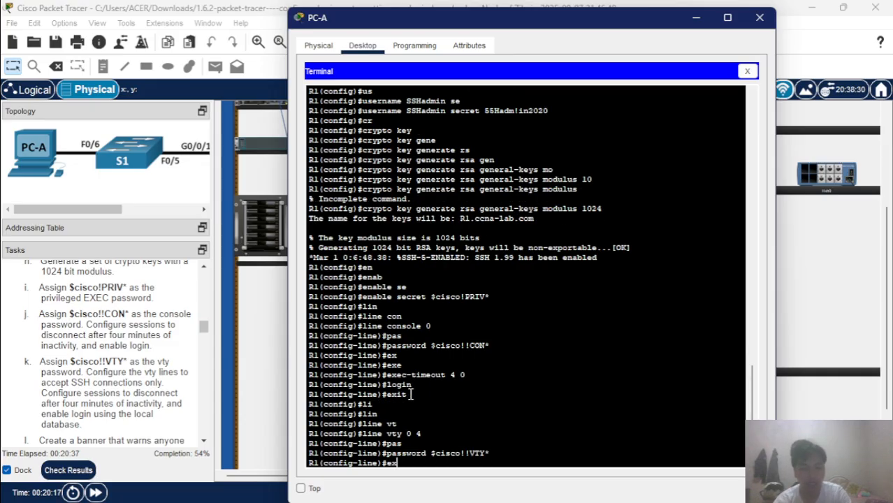
key("Tab")
type("e")
key("Tab")
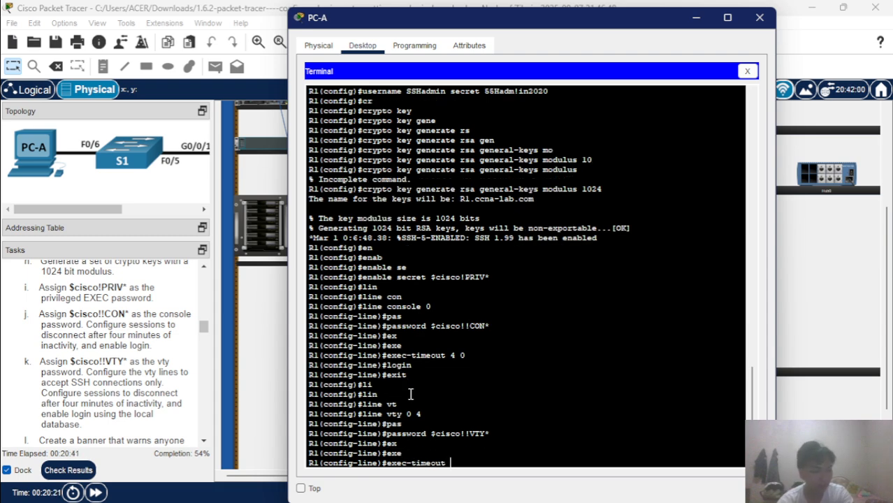
type("4 0")
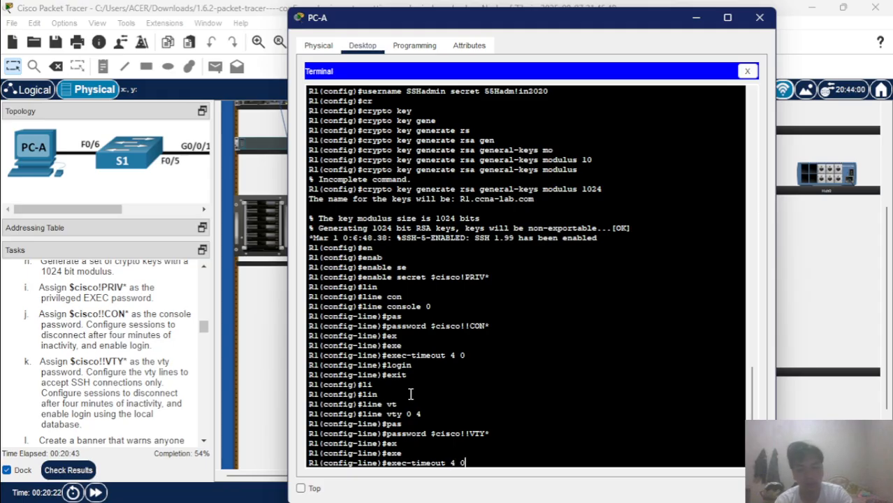
key("Return")
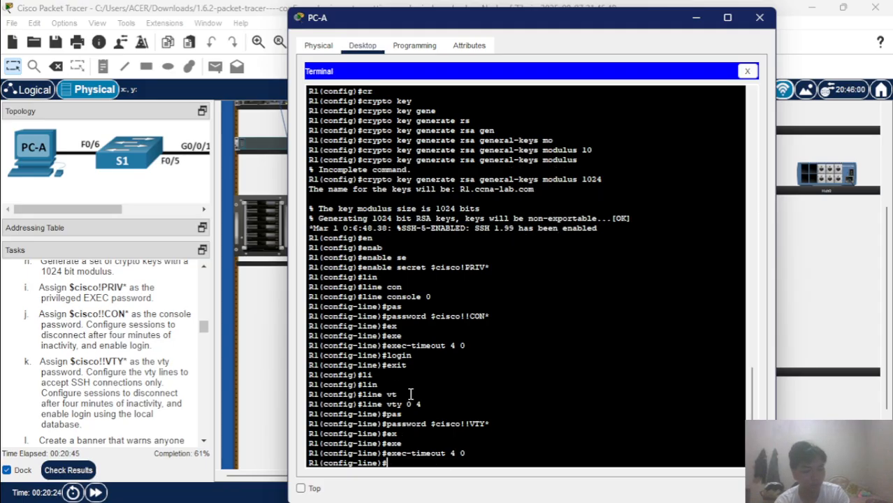
Apply 'transport input ssh' and 'login local' on the vty lines, then exit.
type("tra")
key("Tab")
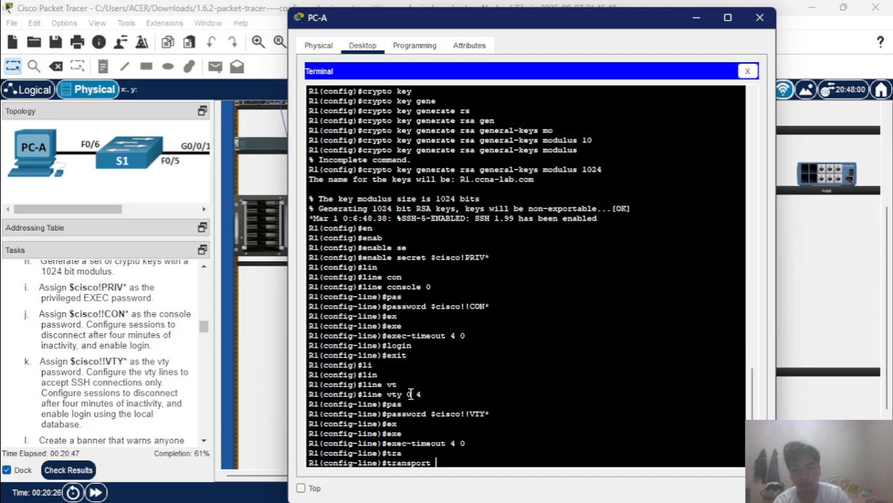
type("in")
key("Tab")
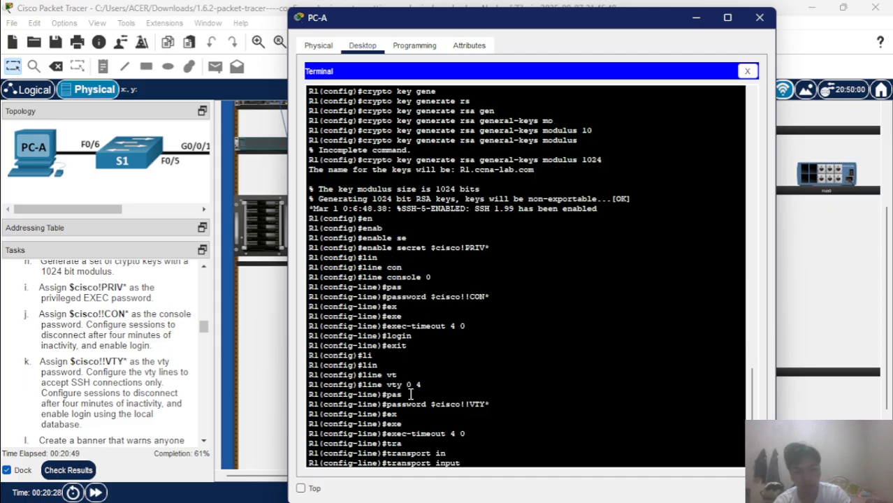
type("ss")
key("Tab")
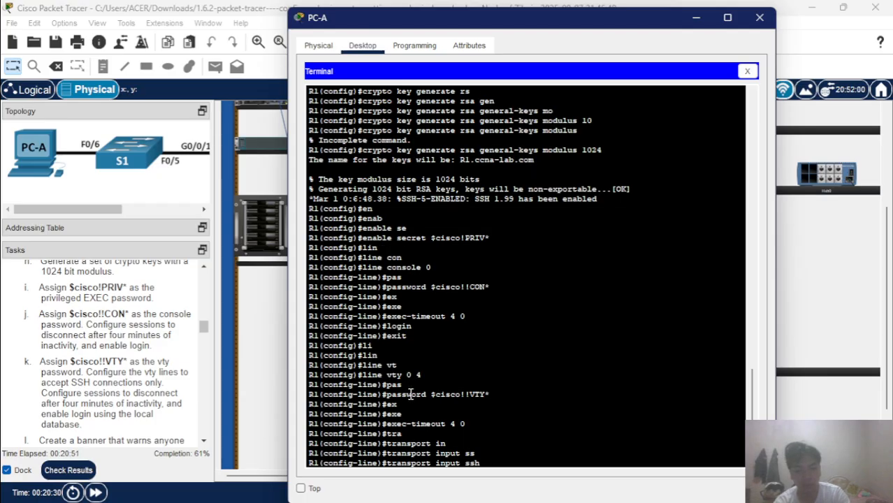
key("Return")
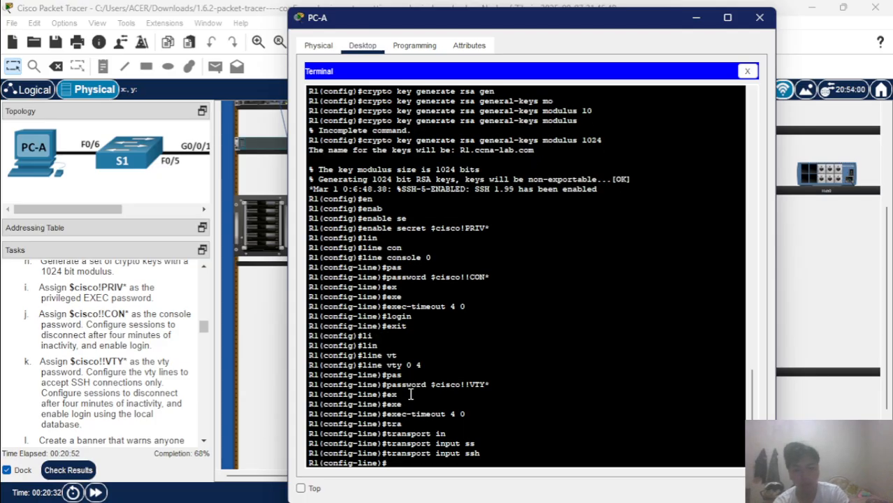
type("login local")
key("Return")
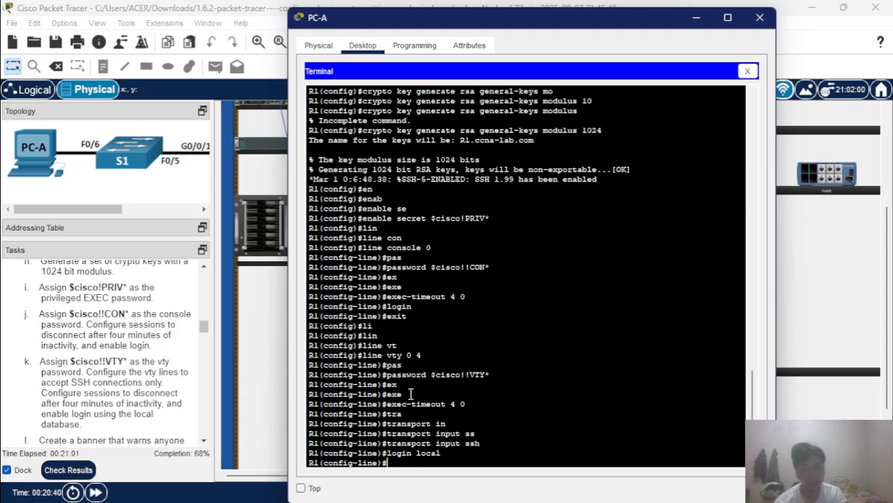
type("exit")
key("Return")
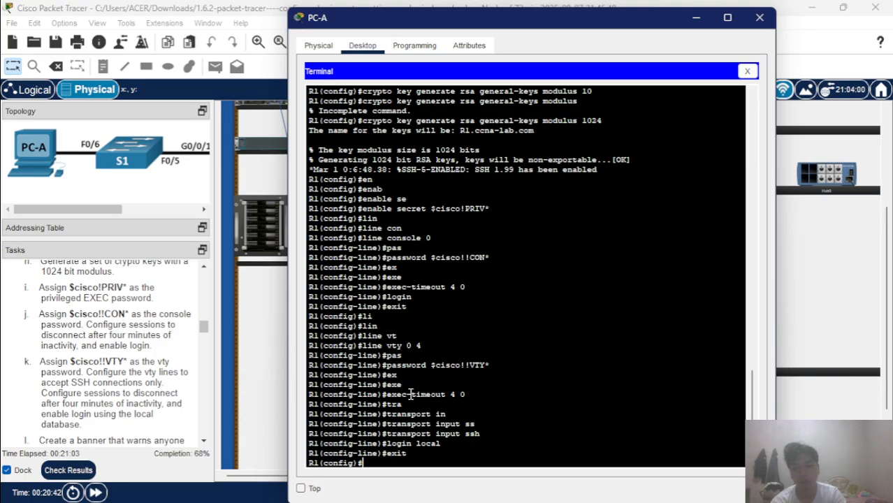
Enter 'banner motd #Authorized User Only!#' at the R1 global configuration prompt.
scroll(66, 416, "down", 3)
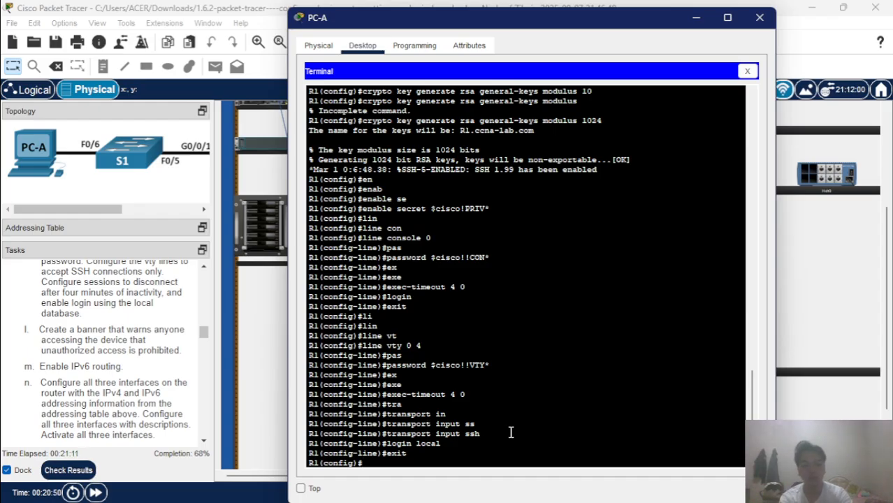
type("bsn")
key("Return")
type("ba")
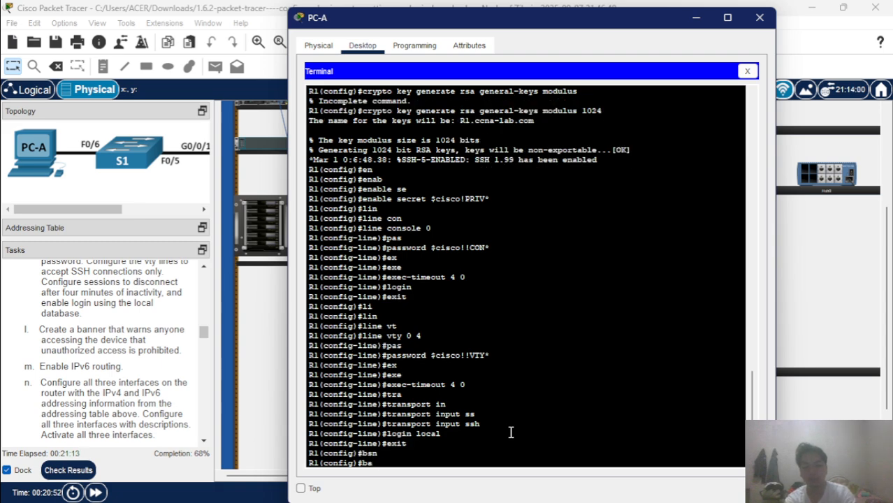
type("n")
key("Tab")
type("mo")
key("Tab")
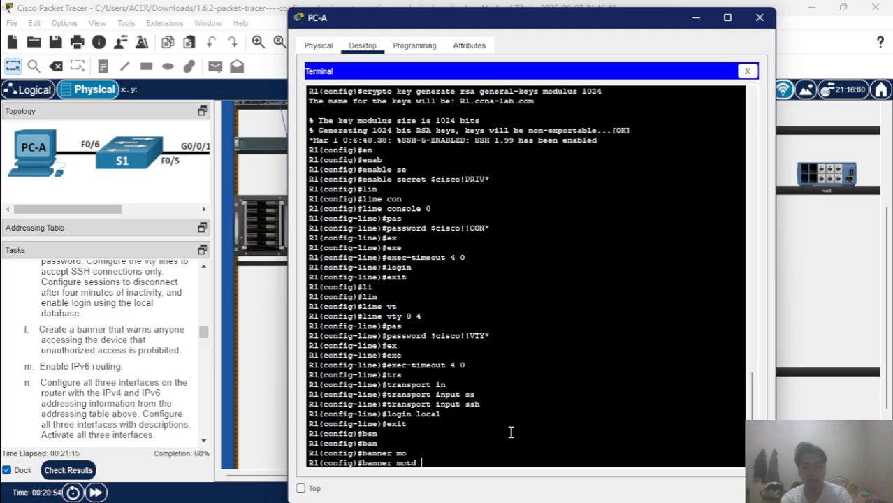
type("#")
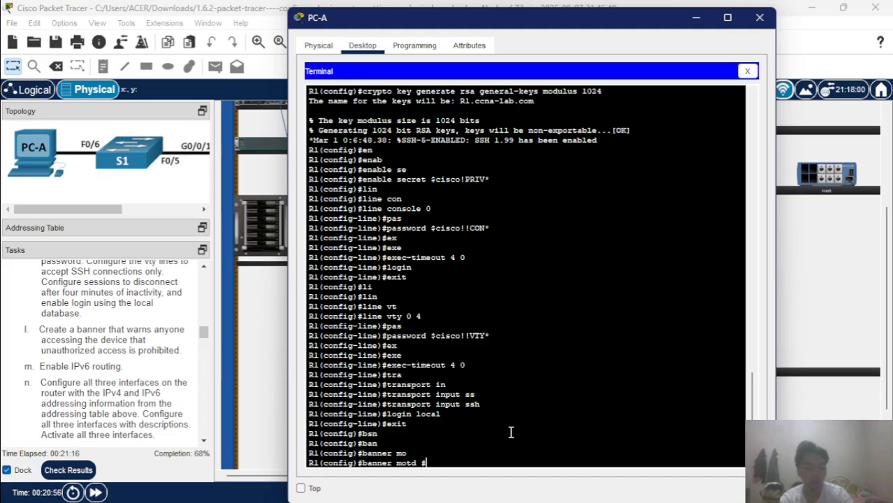
type("Aut")
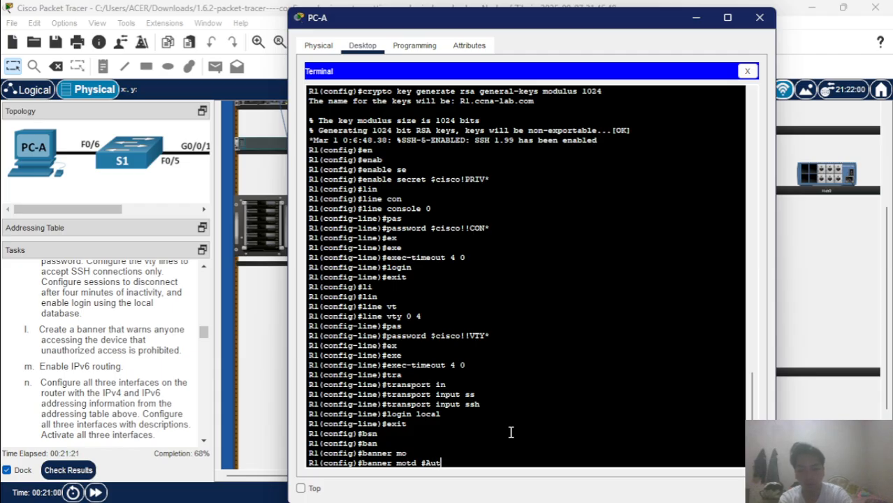
type("horized")
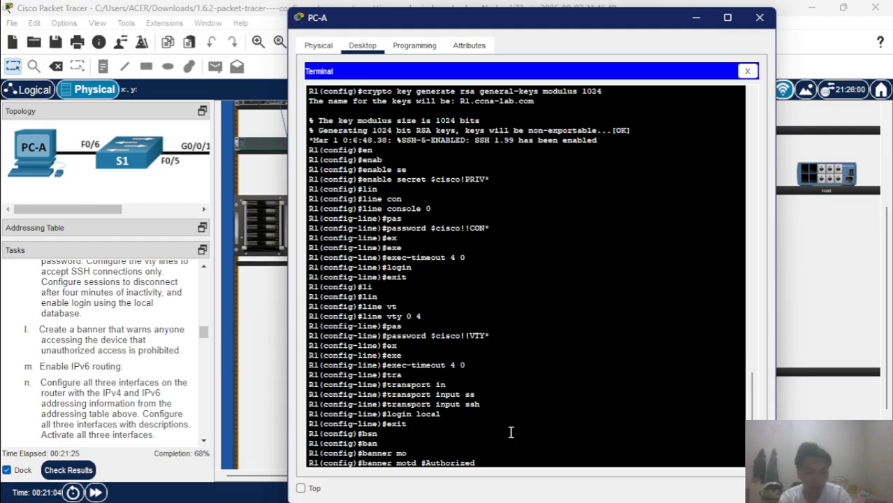
type(" User O")
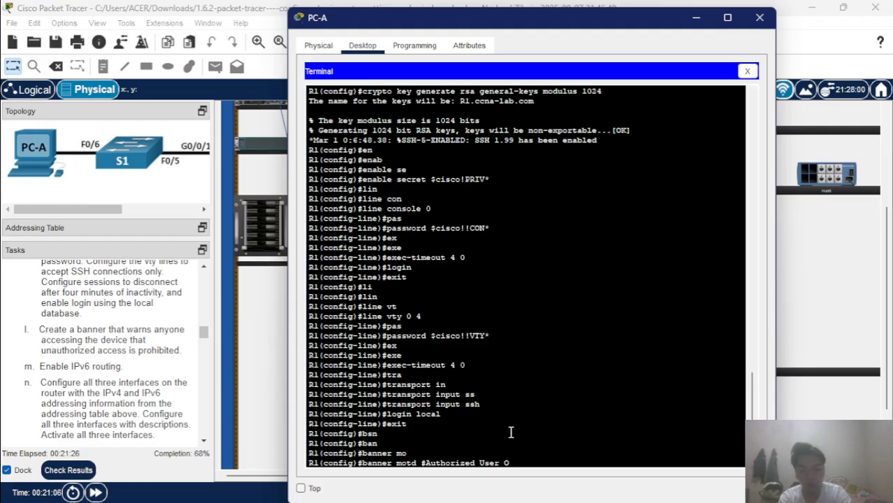
type("nly!")
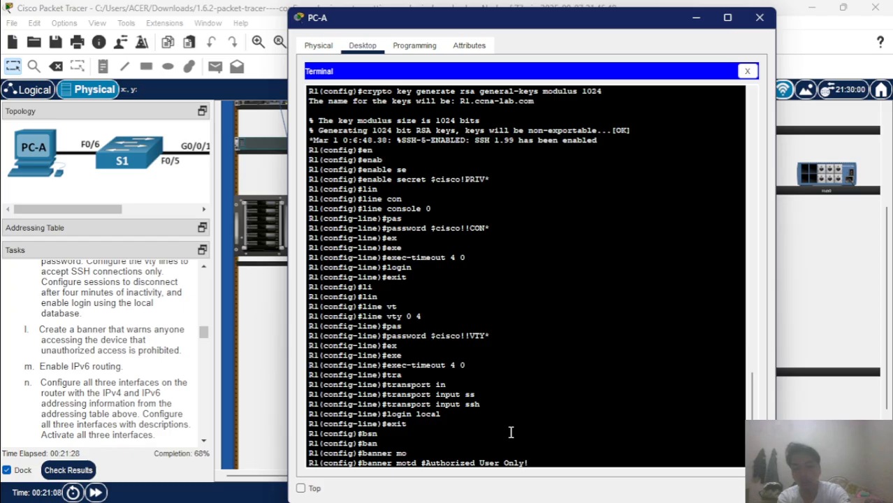
type("#")
key("Return")
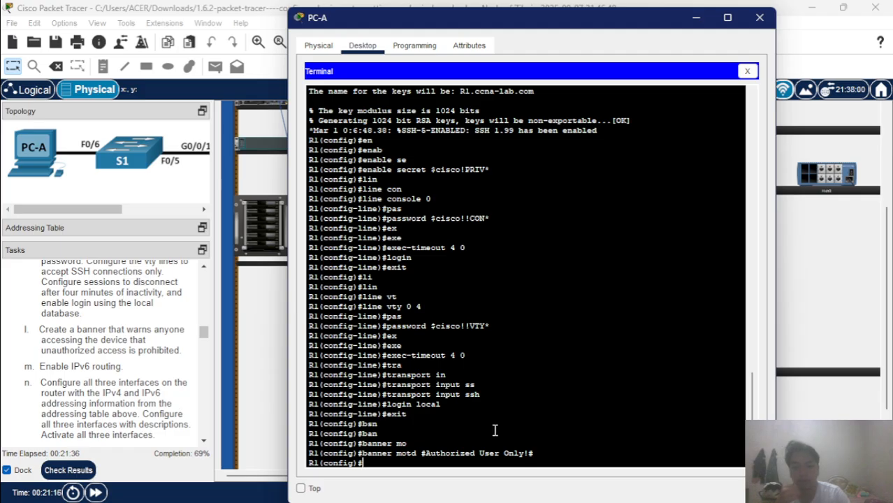
Run 'ipv6 unicast-routing' at the R1(config)# prompt.
type("ip")
key("Tab")
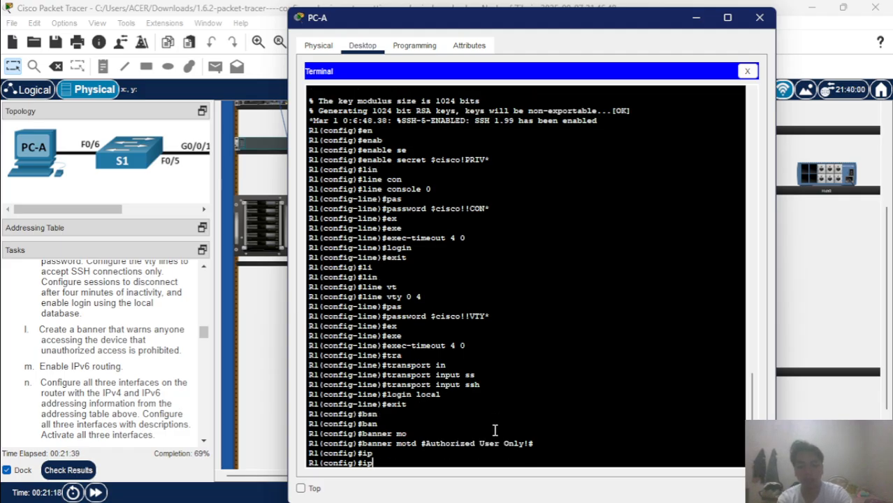
type("v")
key("Tab")
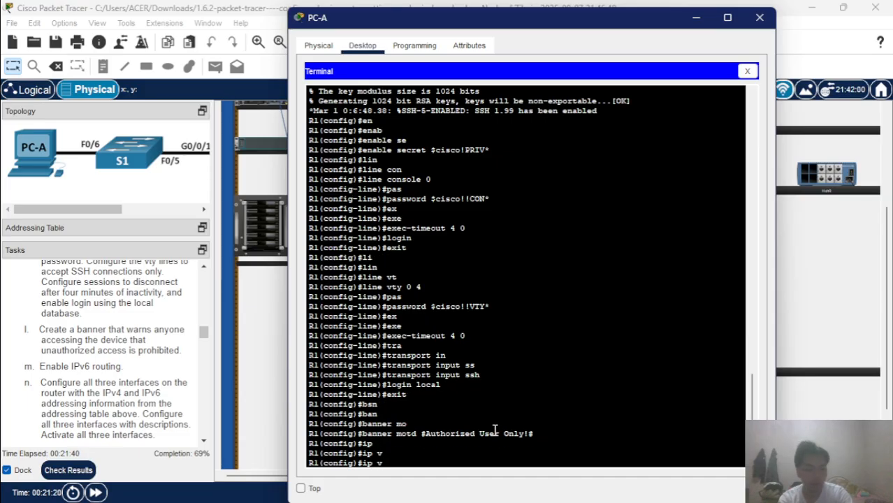
key("BackSpace")
key("BackSpace")
type("v")
key("Tab")
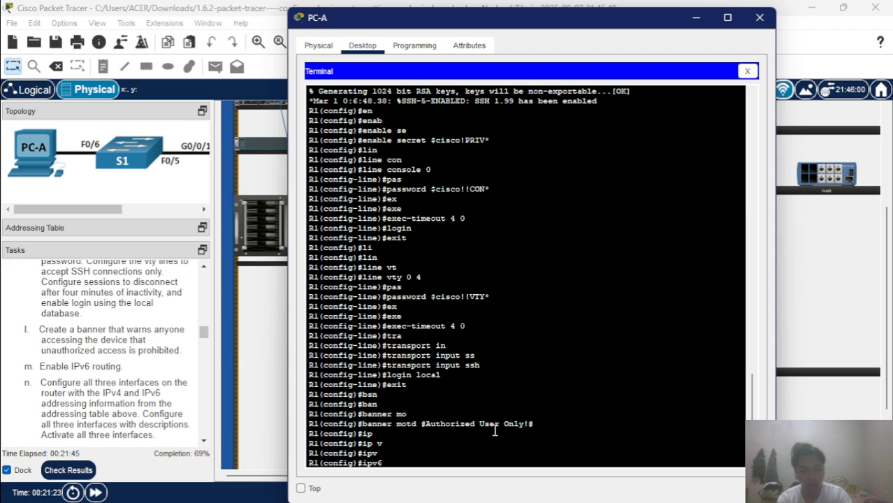
type("unic")
key("Tab")
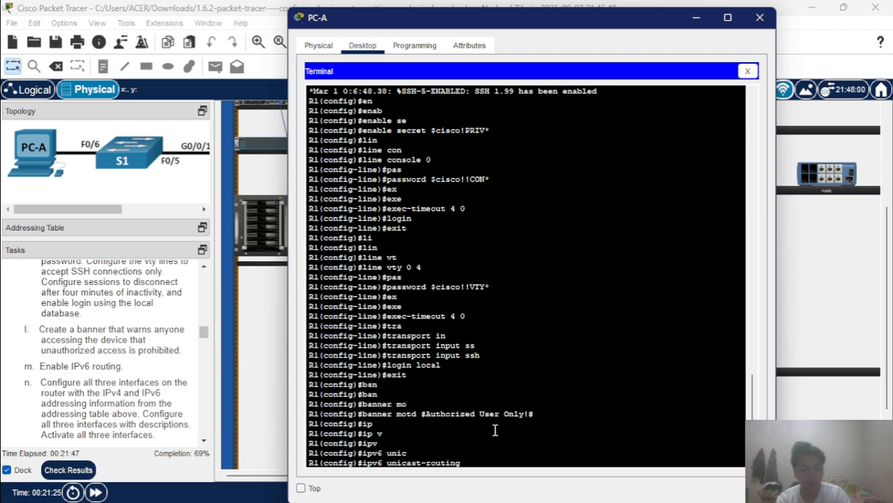
key("Return")
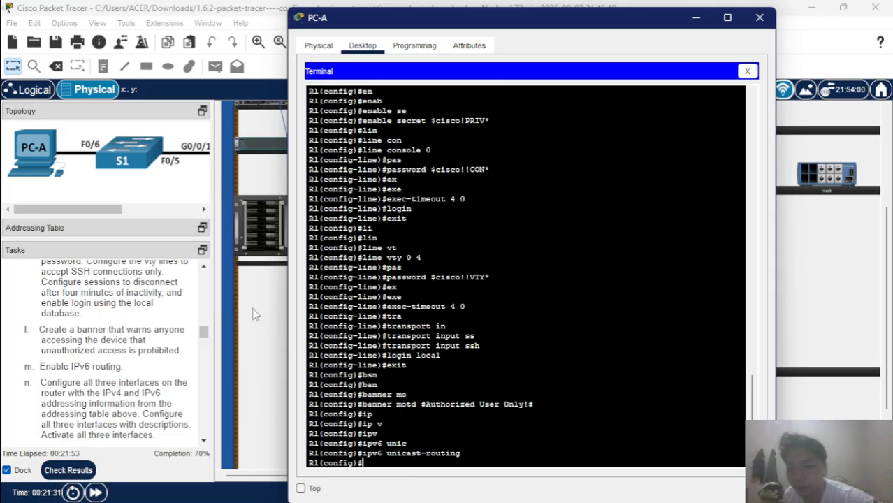
scroll(25, 372, "down", 3)
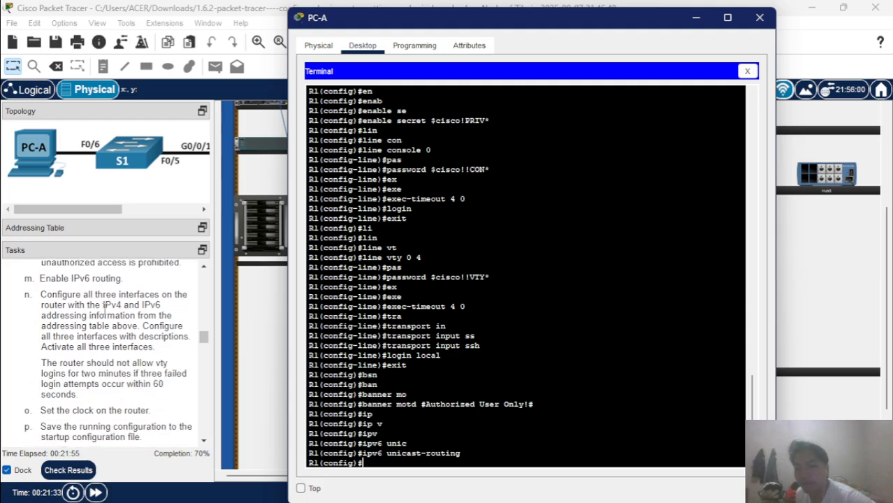
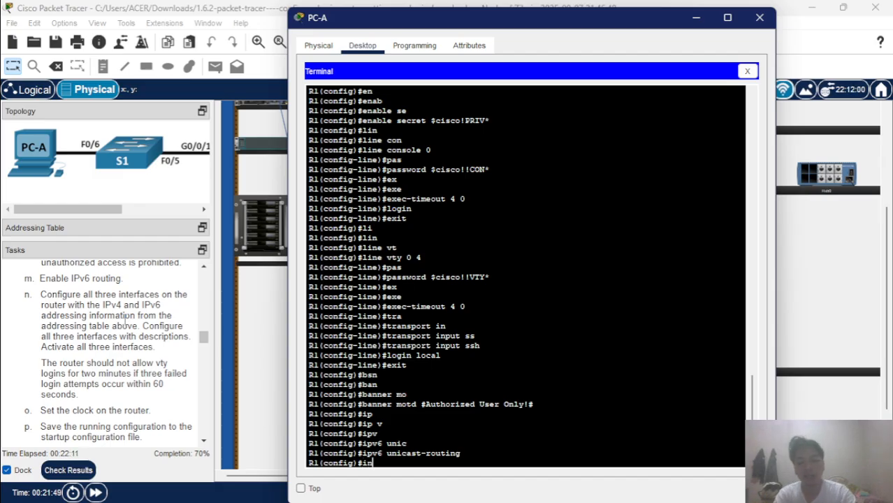
Enter interface GigabitEthernet 0/0/0 and assign it 192.168.0.1 with mask 255.255.255.0.
type("in")
key("Tab")
type("gi")
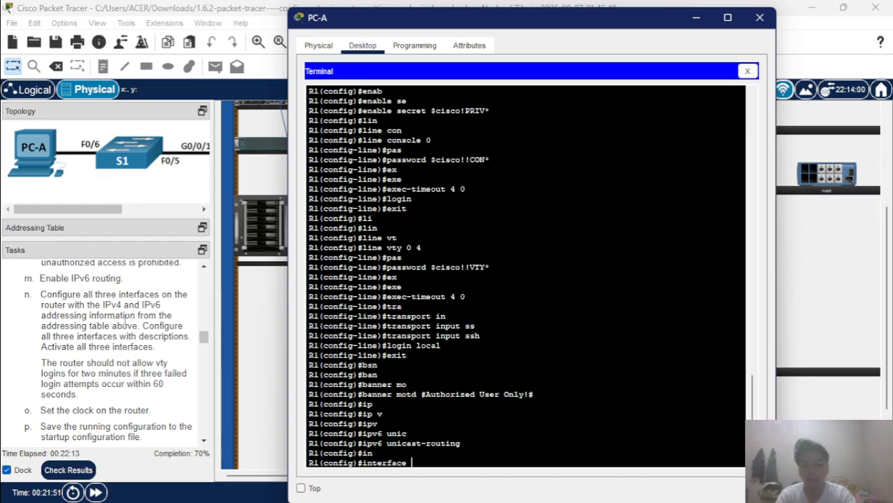
key("Tab")
type("0/")
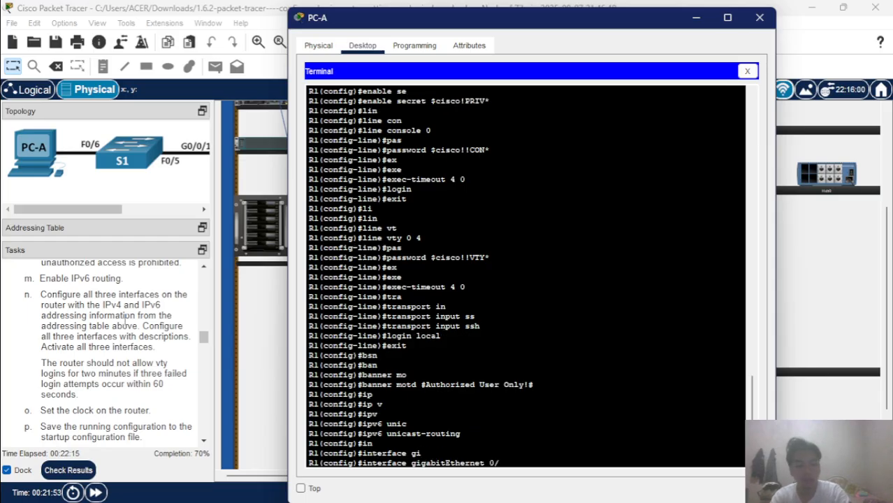
type("0/")
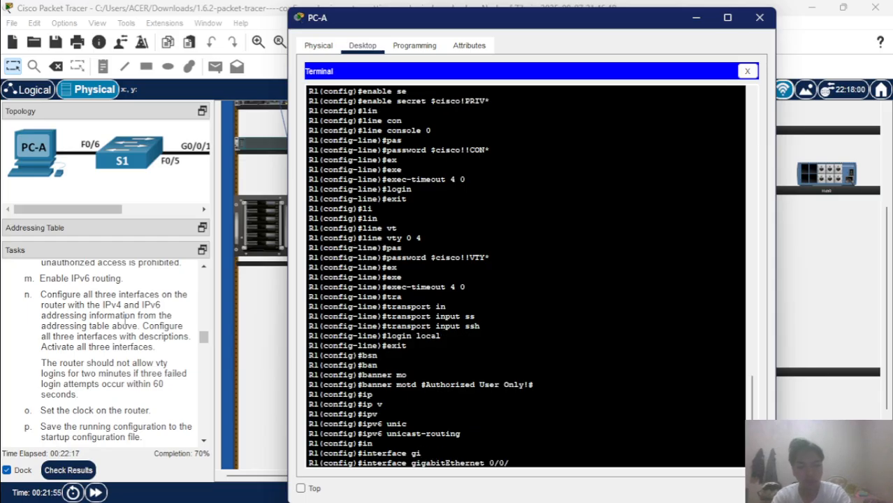
type("0")
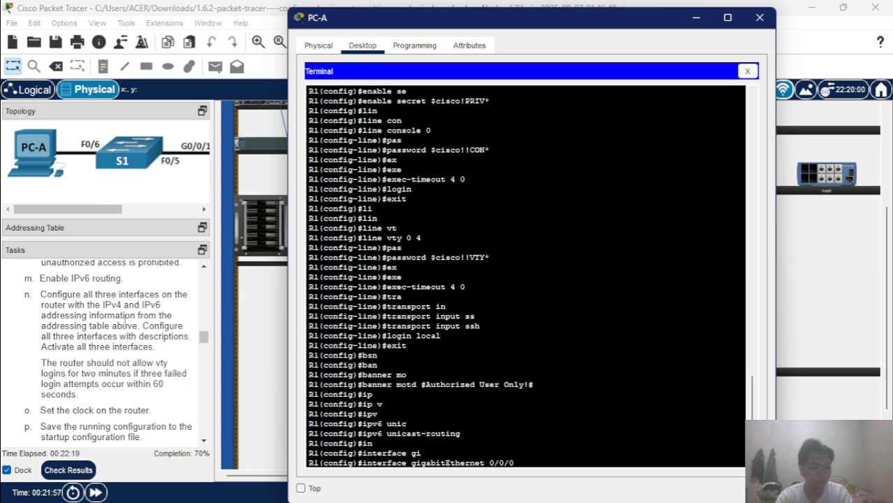
key("Return")
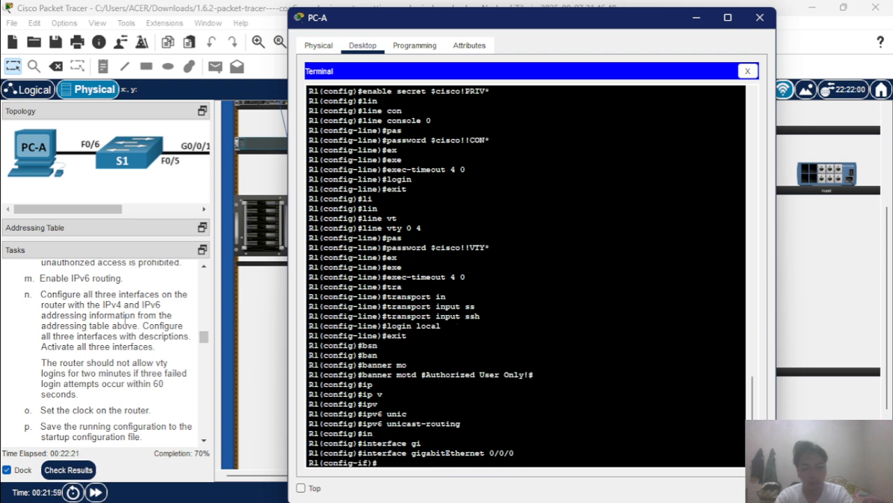
type("ip add")
key("Tab")
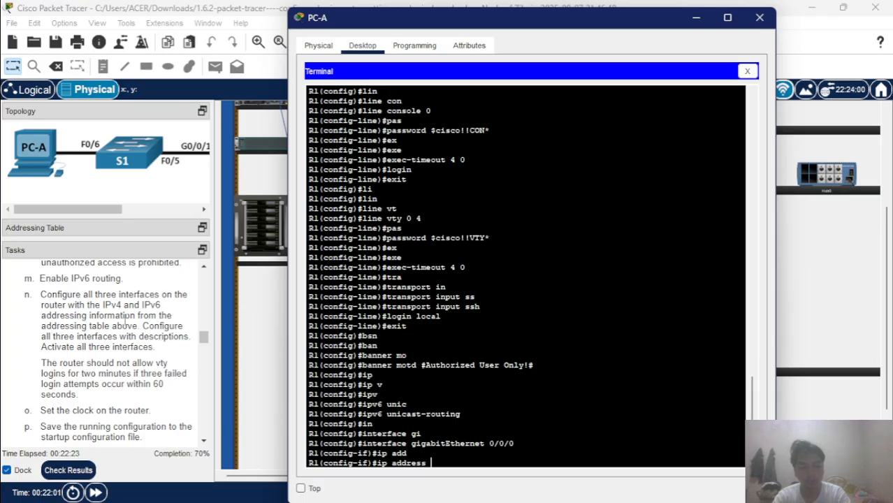
type("192.")
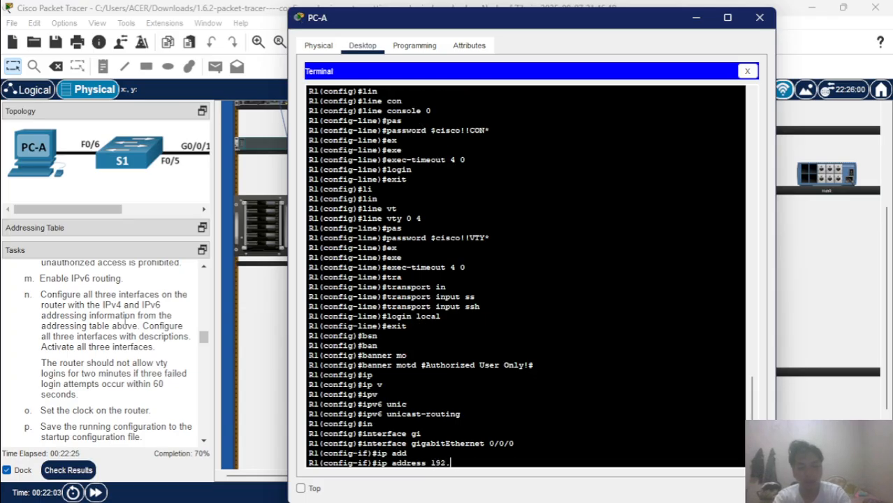
type("168")
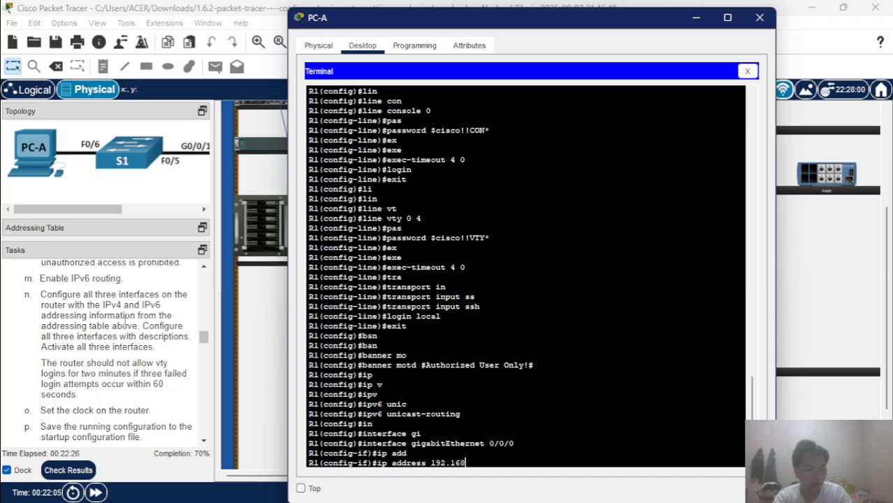
type(".0.1")
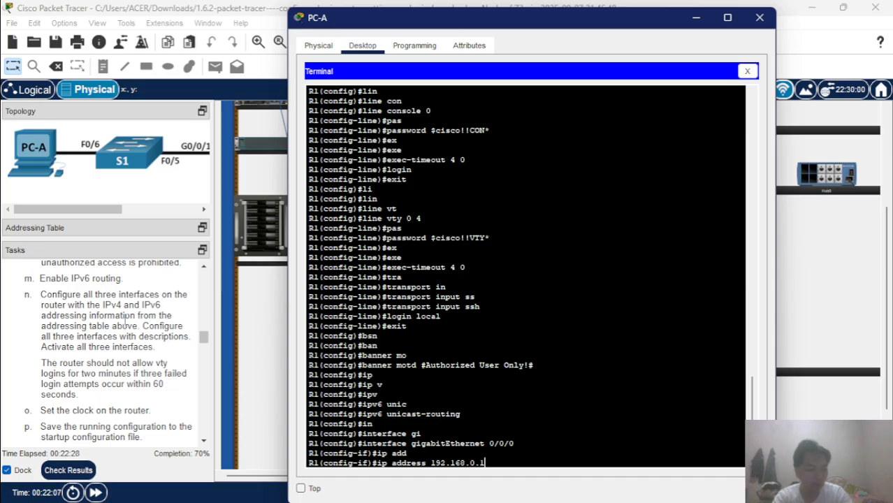
type(" 255.25")
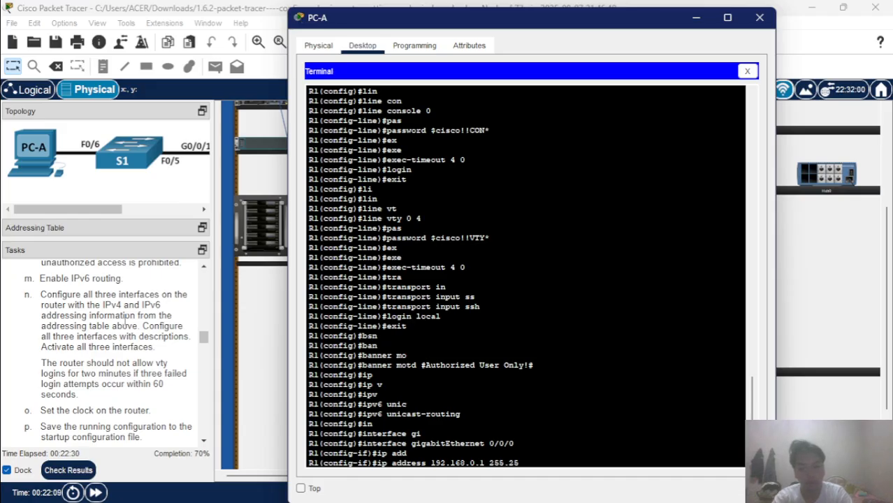
type("5.25")
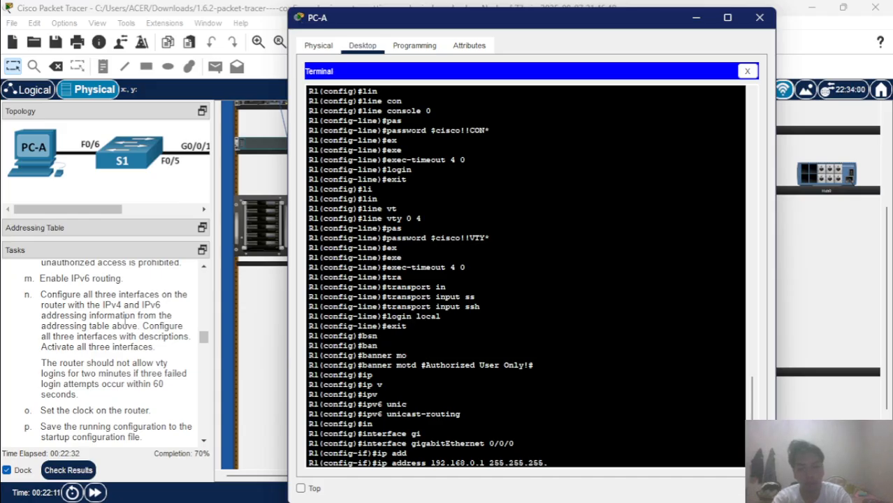
type("0")
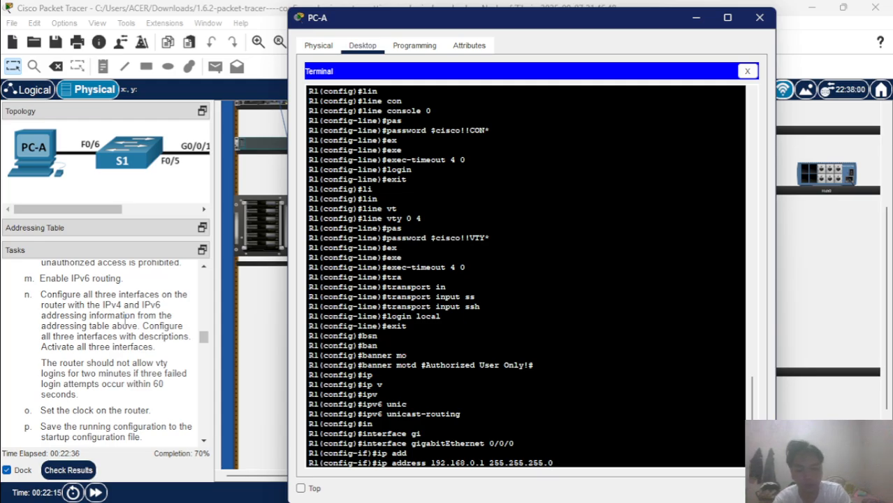
key("Return")
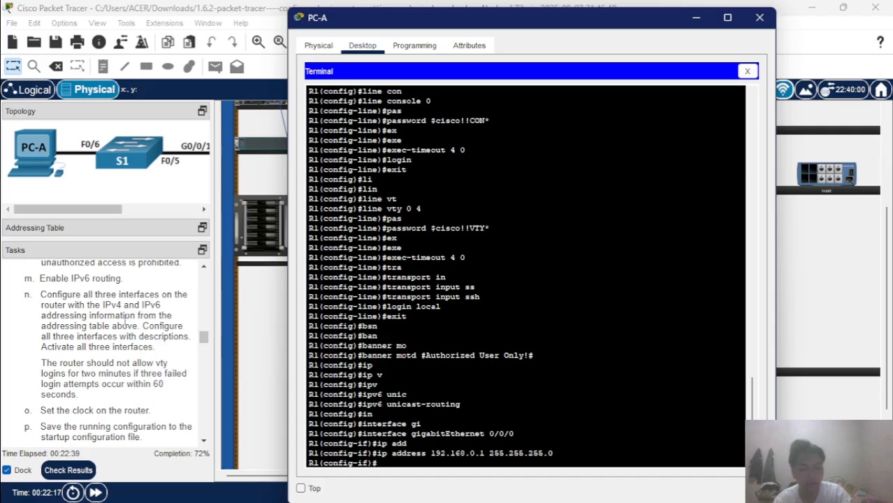
Set the IPv6 link-local address fe80::1 on GigabitEthernet 0/0/0.
type("ipv")
key("Tab")
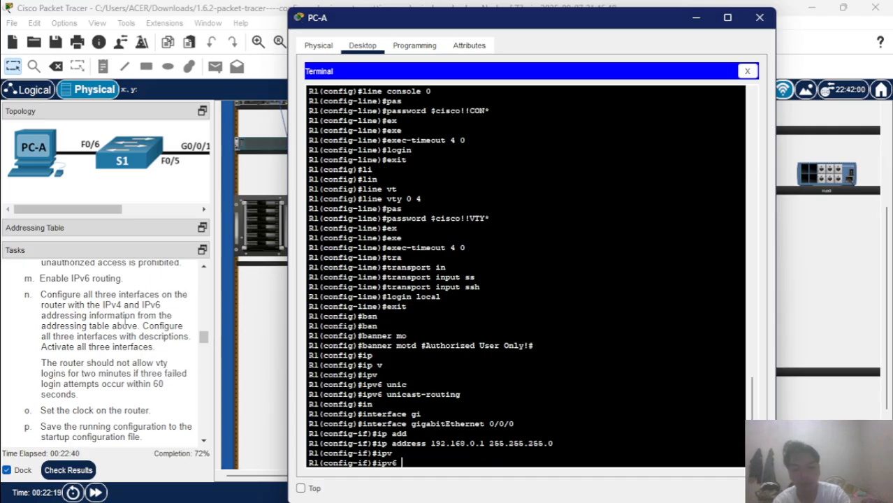
type("ad")
key("Tab")
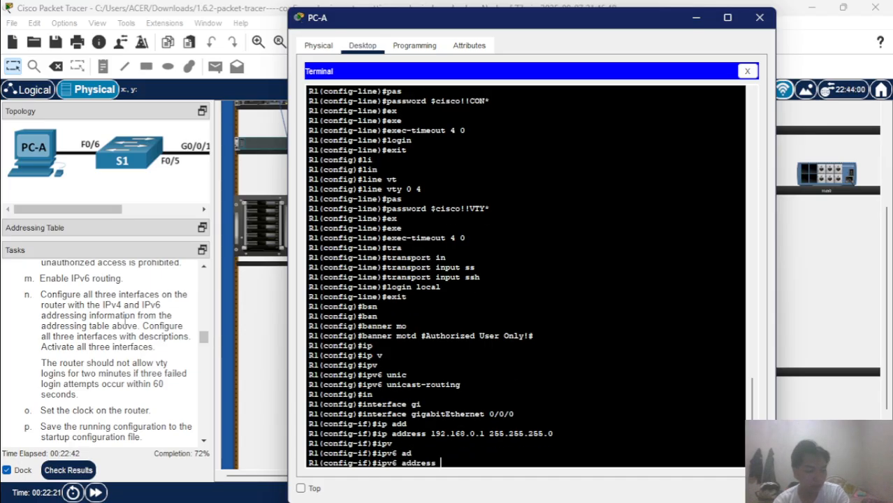
type("fe80")
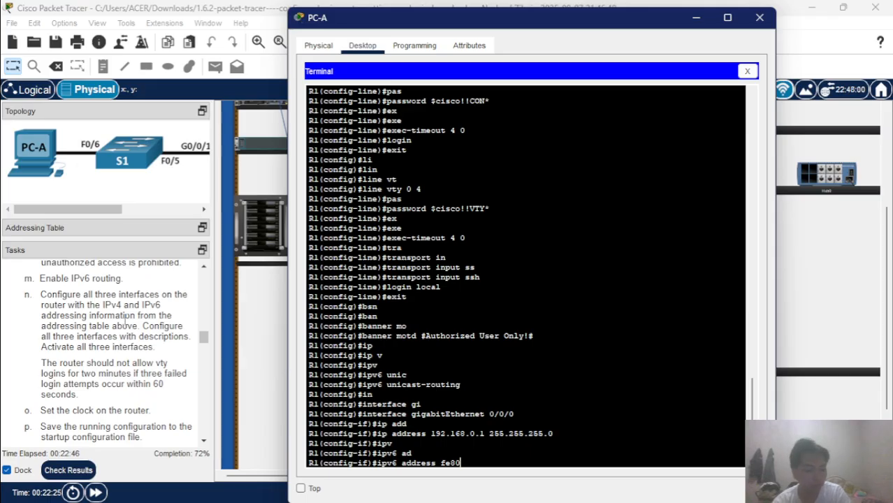
type("::")
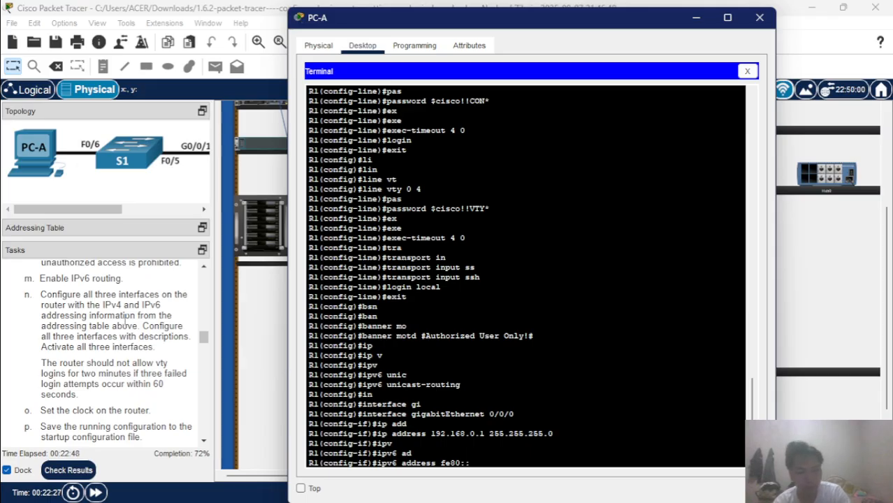
type("1 ")
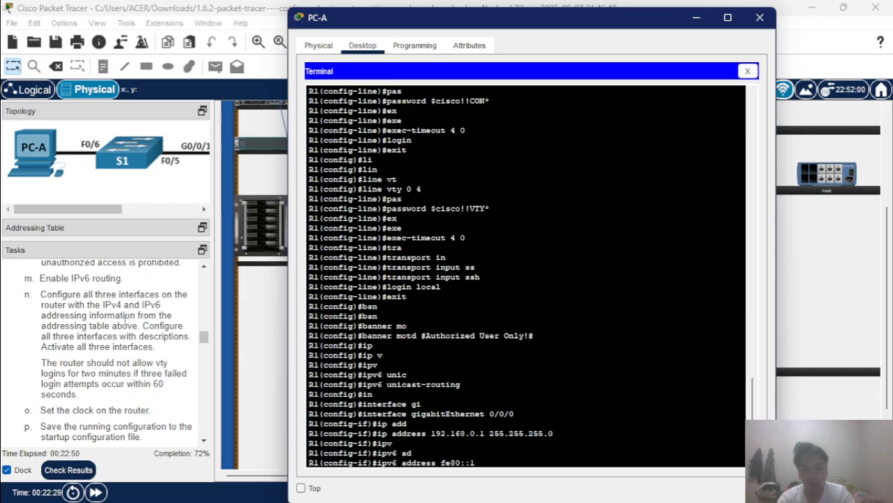
type("li")
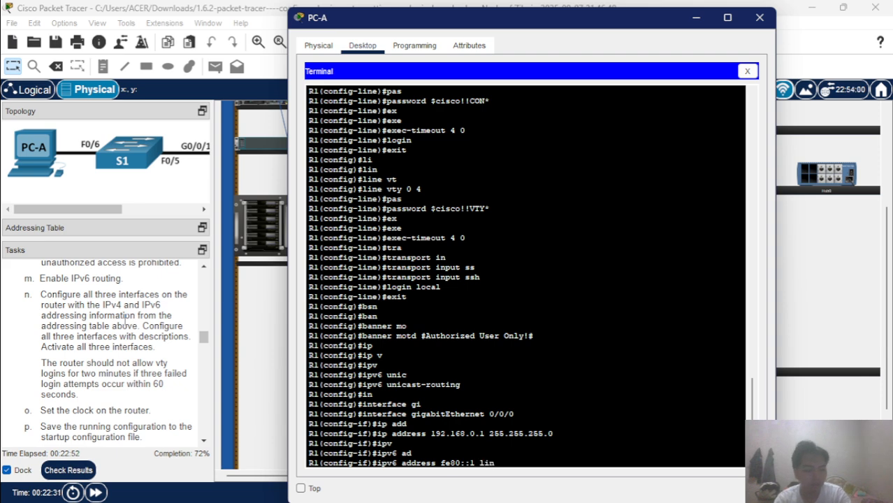
type("nk")
key("Tab")
key("Tab")
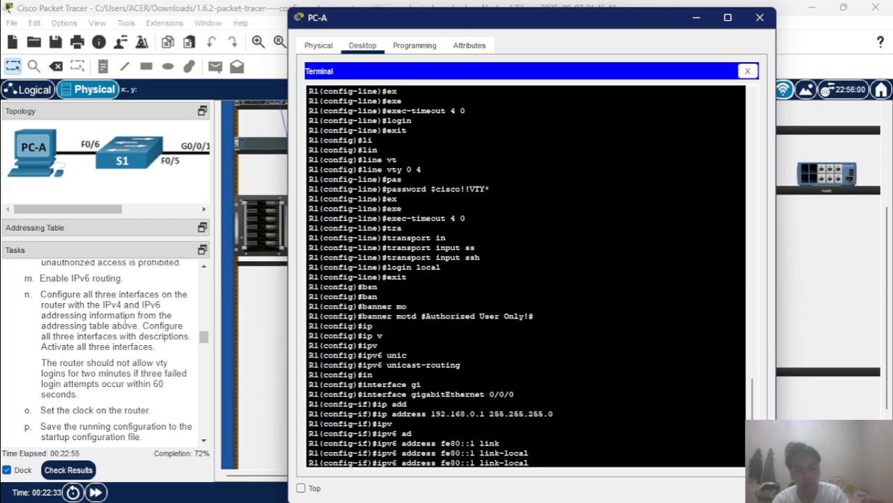
key("Return")
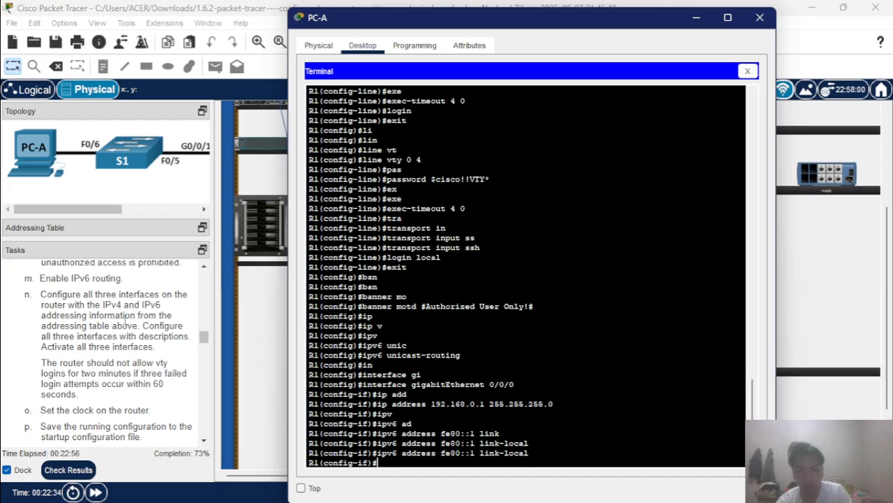
Add the global IPv6 address 2001:db8:acad::1/64 to the same interface.
type("ipv")
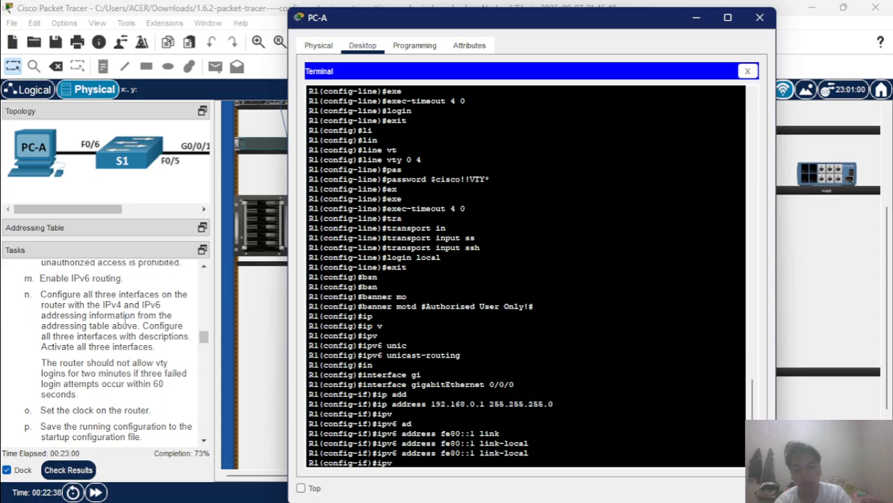
key("Tab")
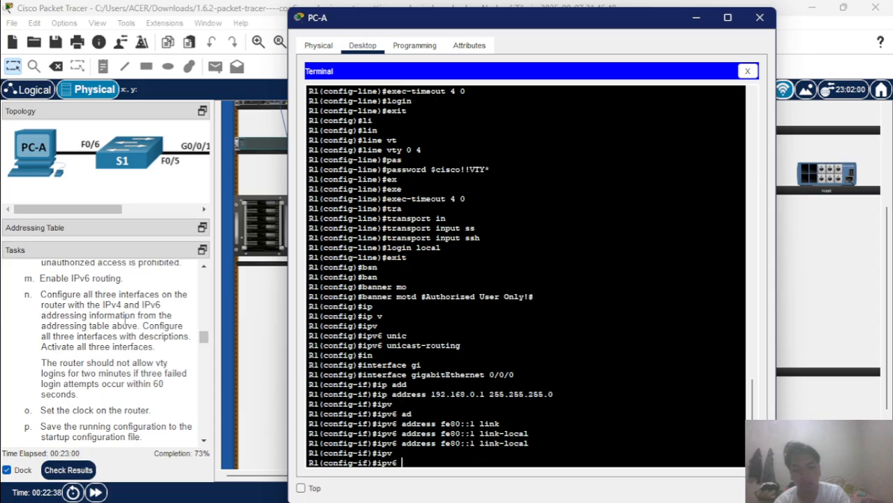
type("ad")
key("Tab")
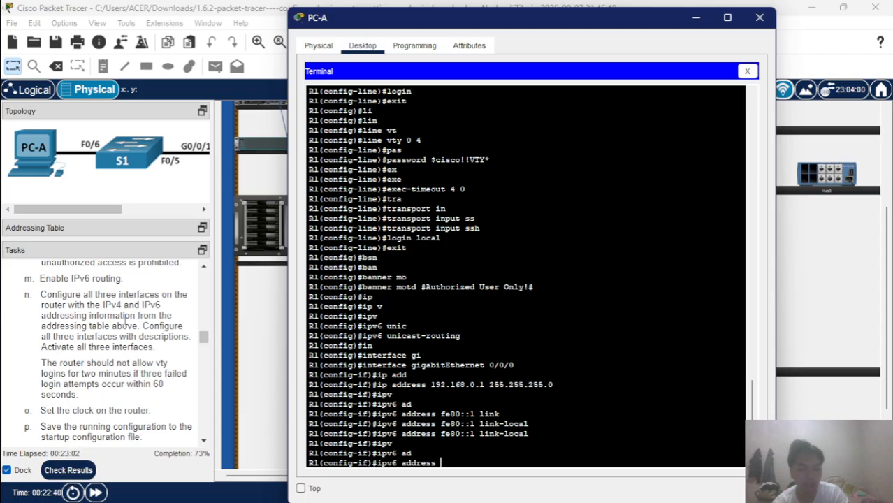
type("200")
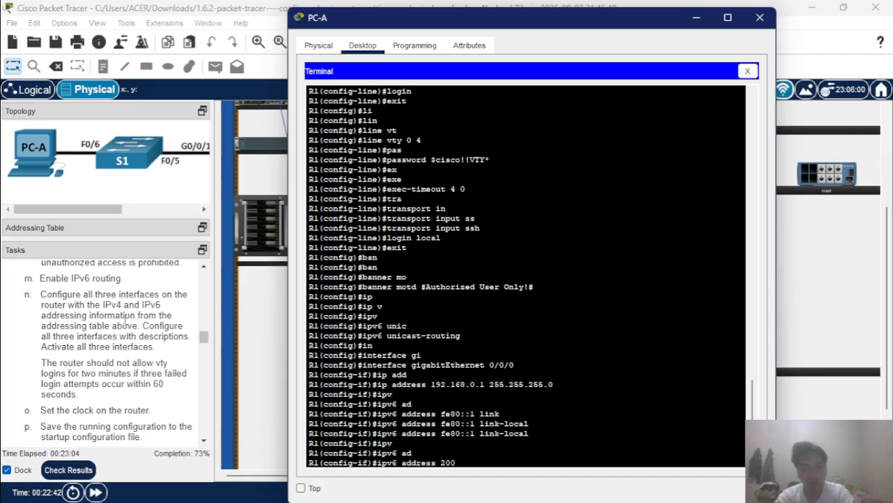
type("1:db8")
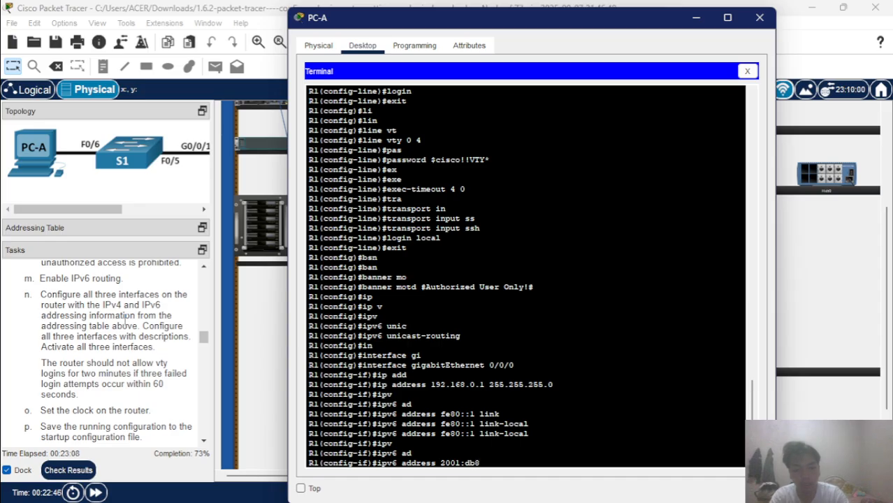
type(":")
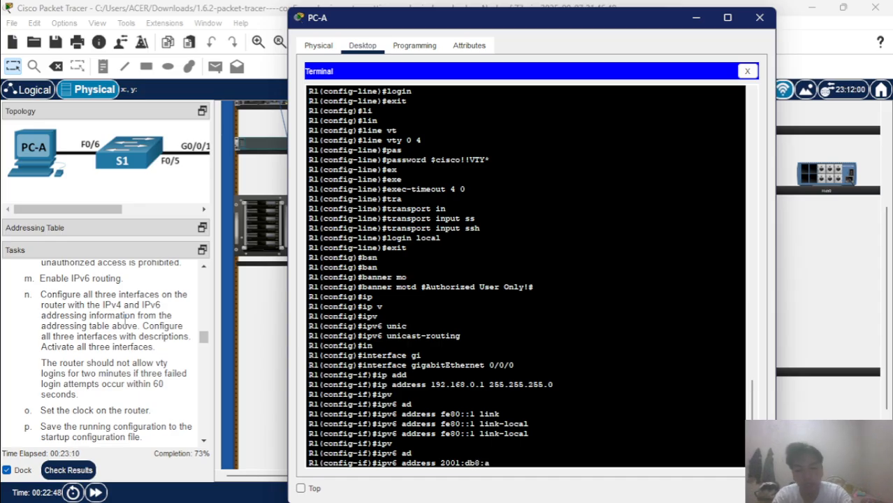
type("acad")
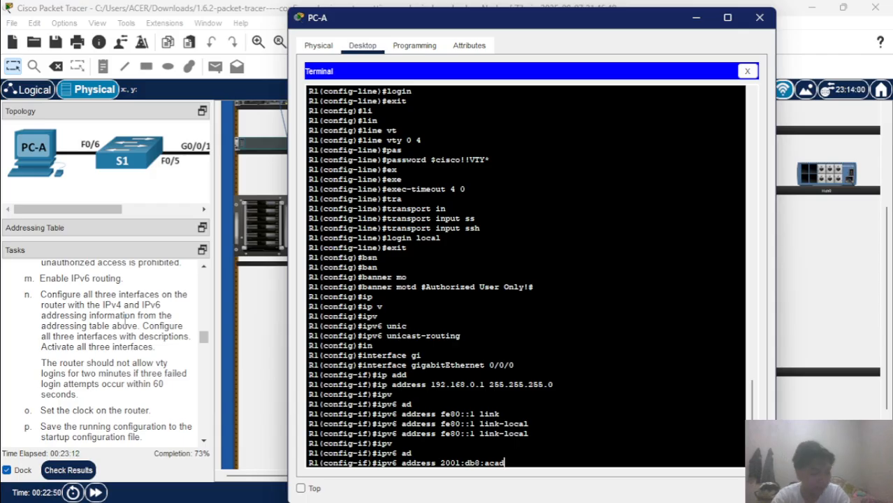
type("::")
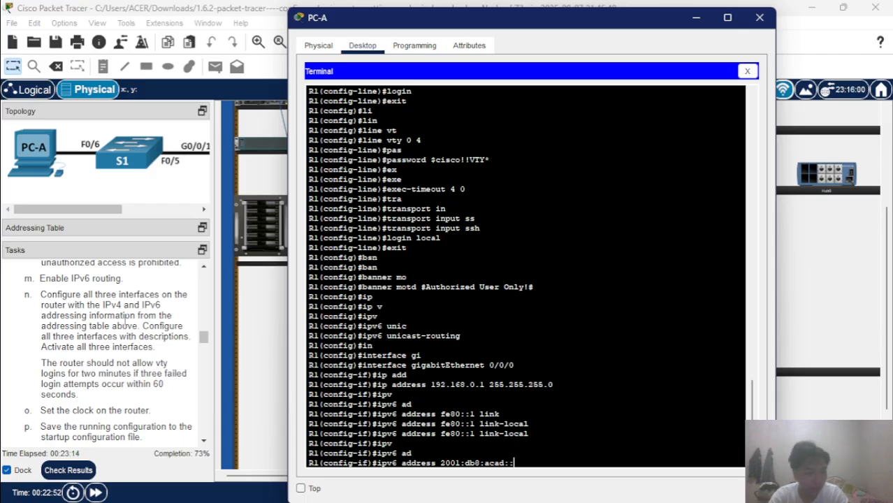
type("1/64")
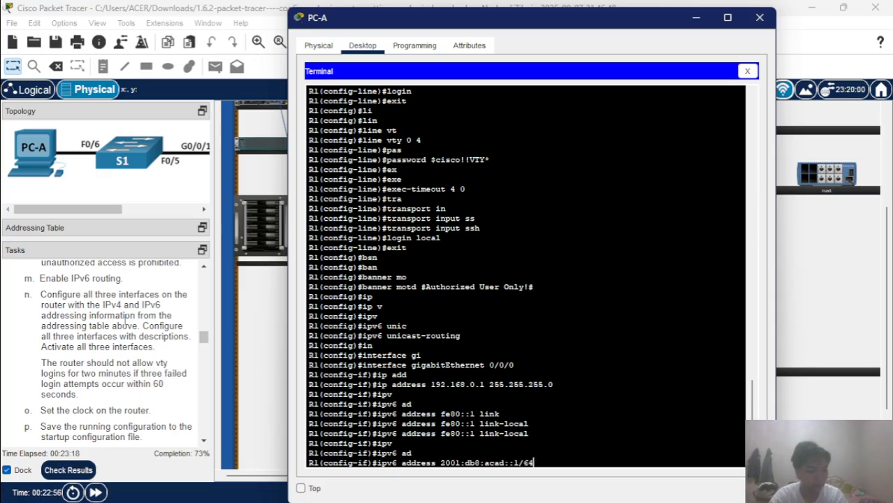
key("Return")
Set the interface description to 'Connection to Server'.
type("des")
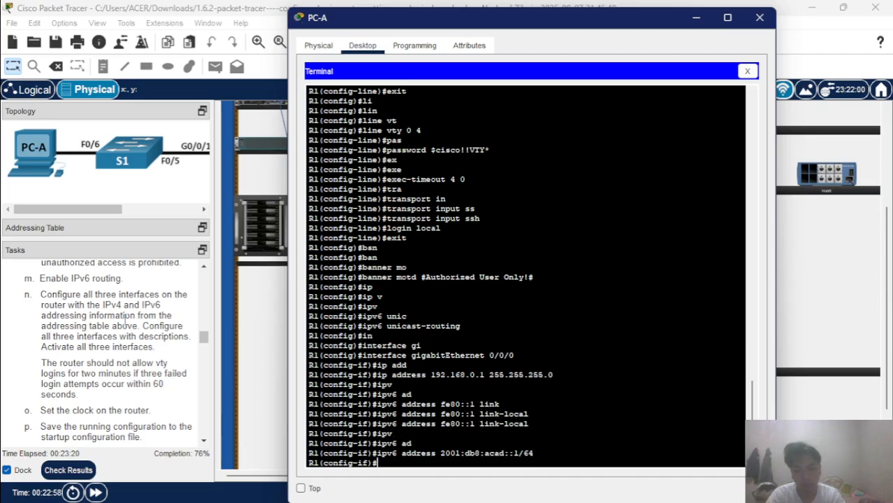
key("Tab")
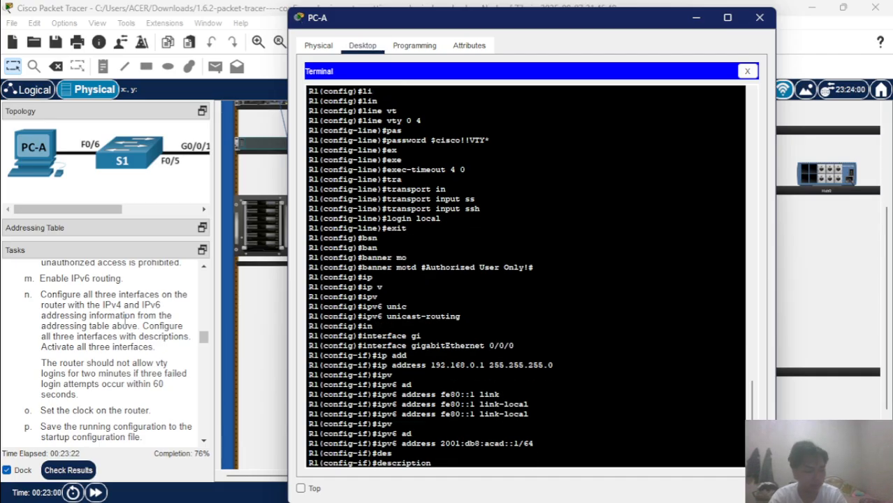
type("Con")
key("Tab")
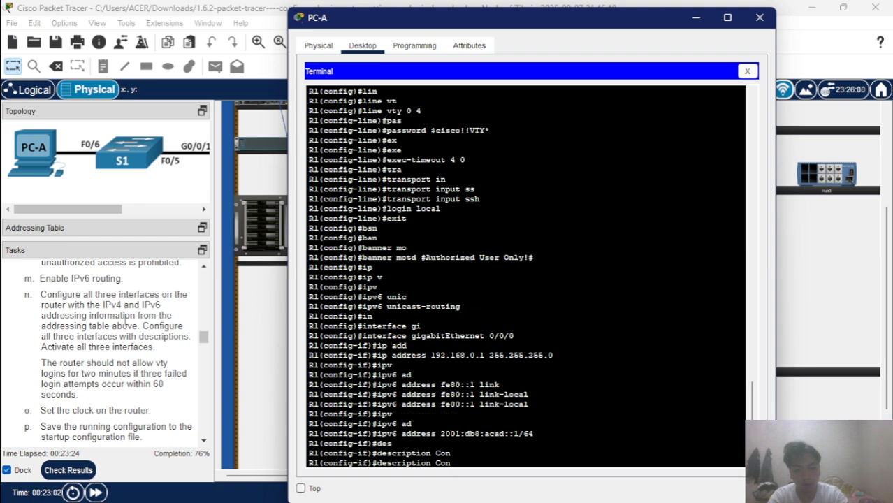
type("ne")
key("Tab")
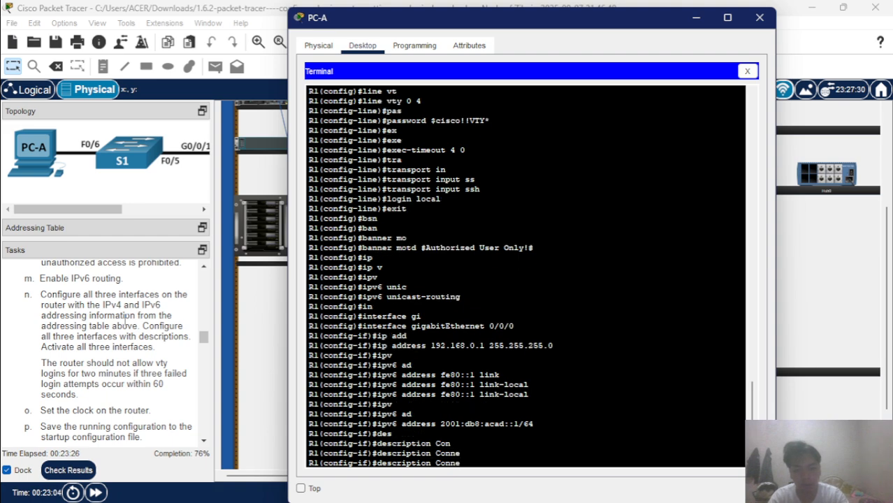
type("ctio")
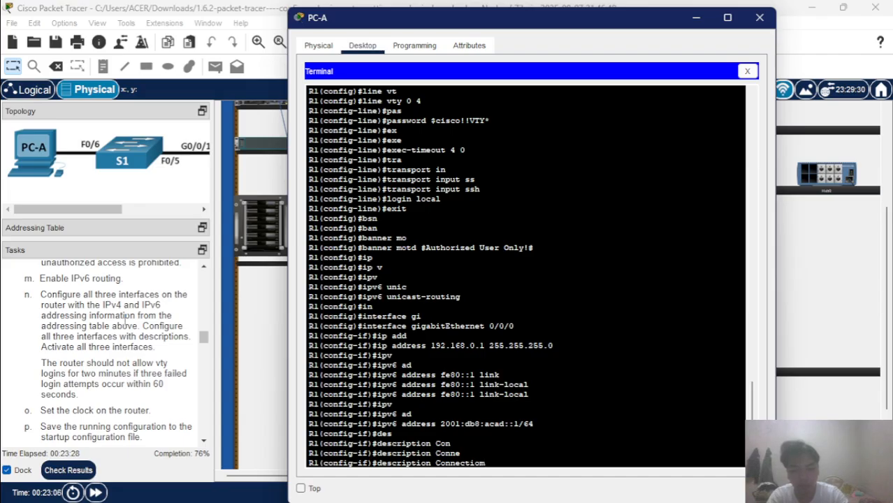
type("n")
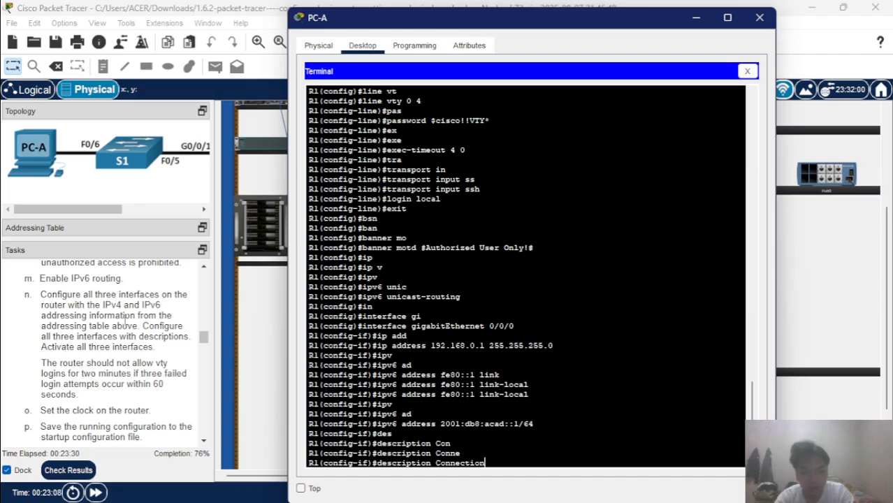
type(" t")
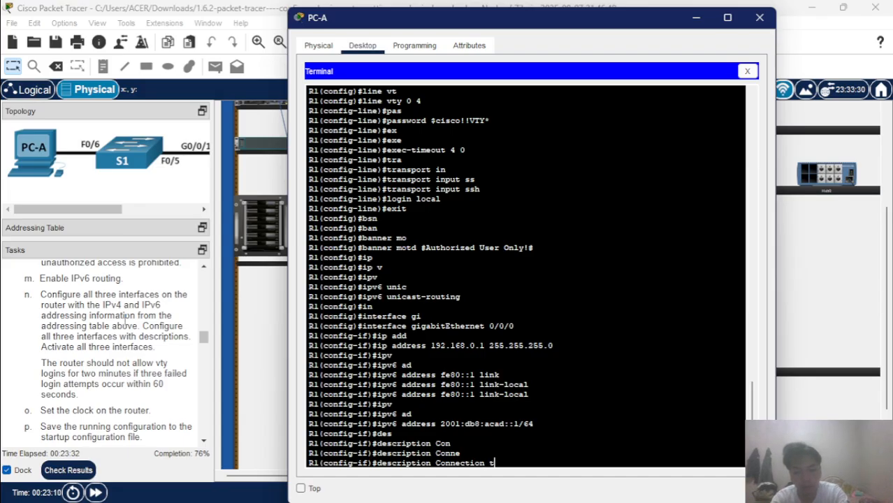
type("o Ser")
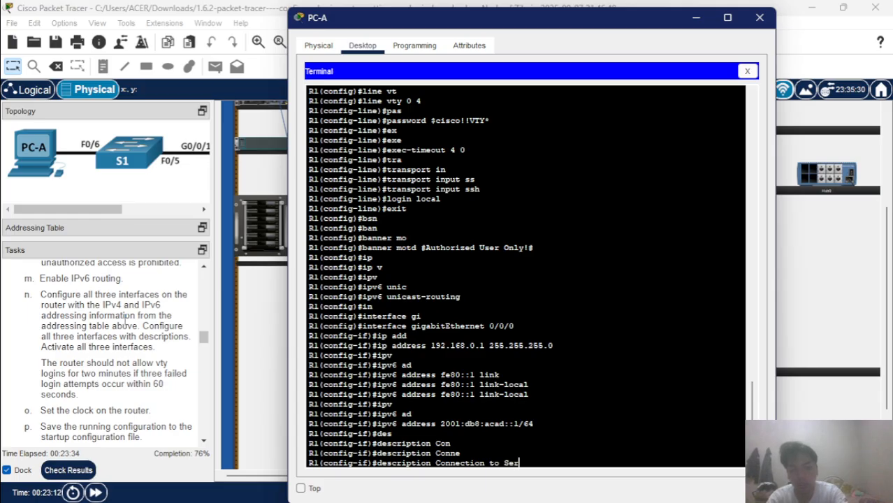
type("ver")
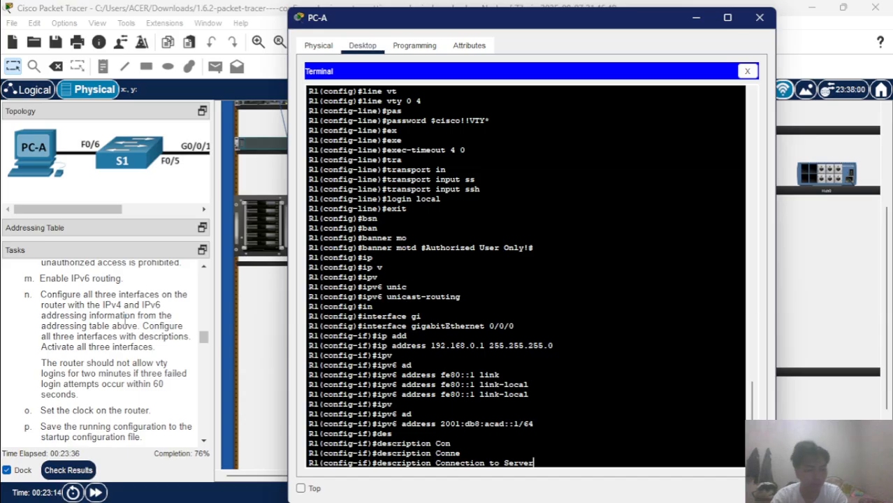
key("Return")
Enable GigabitEthernet 0/0/0 with no shutdown and exit to global configuration.
type("nfig-if)#n")
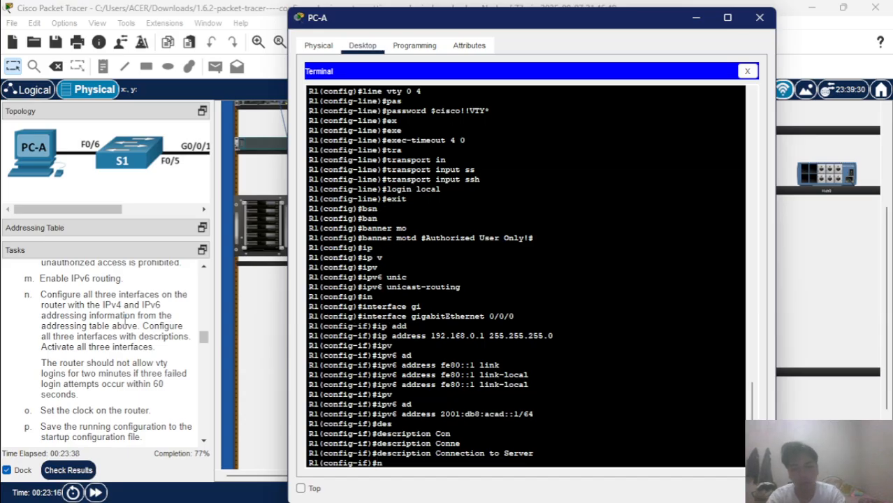
type("o sh")
key("Tab")
key("Return")
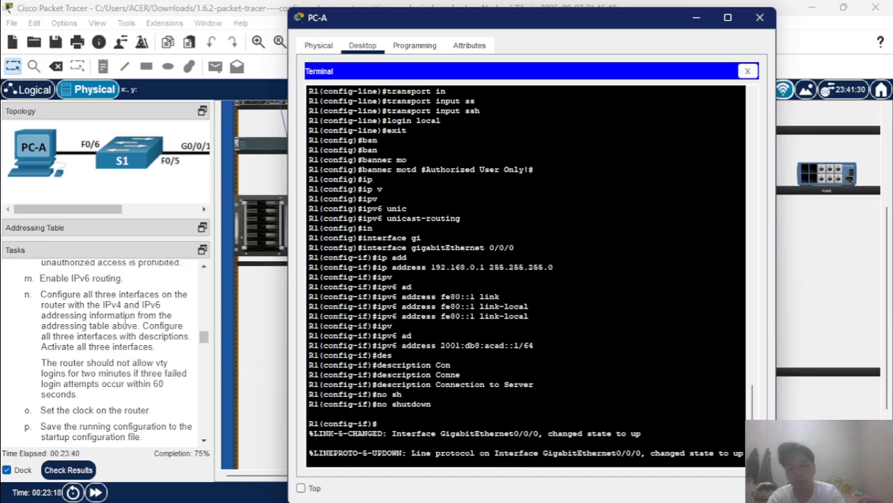
key("Return")
type("exi")
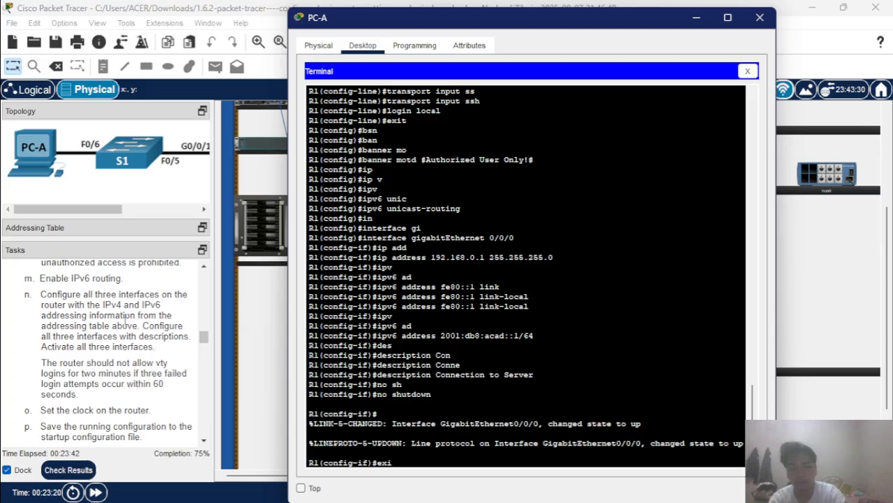
type("t")
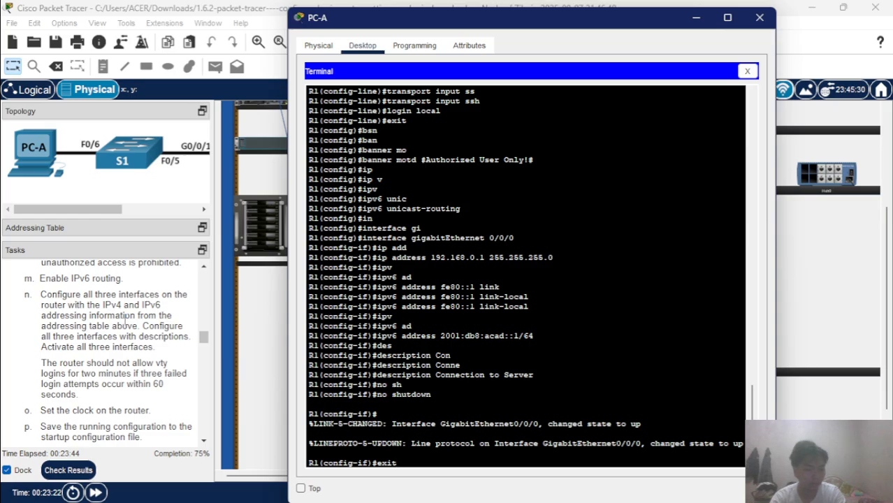
key("Return")
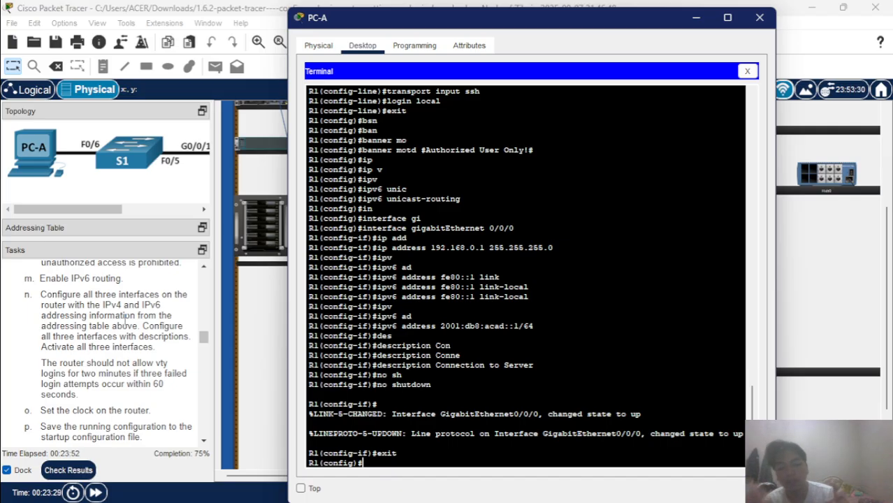
type("in")
key("Tab")
Enter GigabitEthernet 0/0/1 and assign it 192.168.1.1 255.255.255.0.
type("gi")
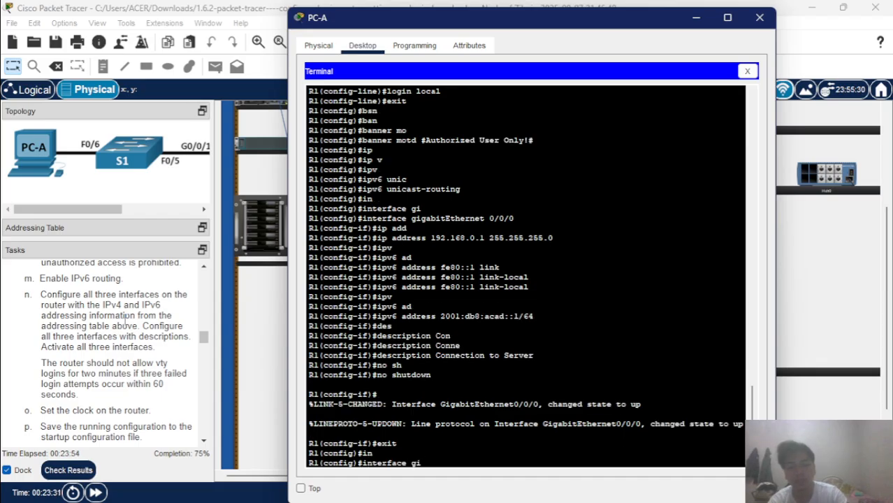
key("Tab")
type("0/")
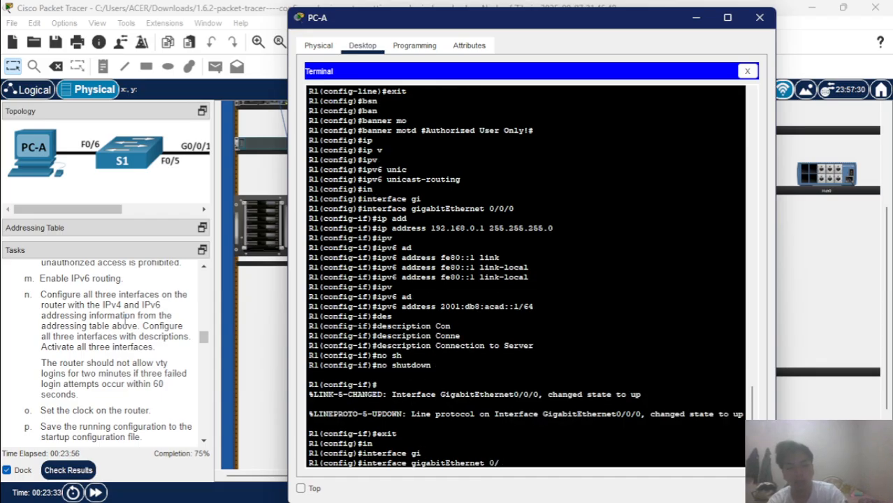
type("0/1")
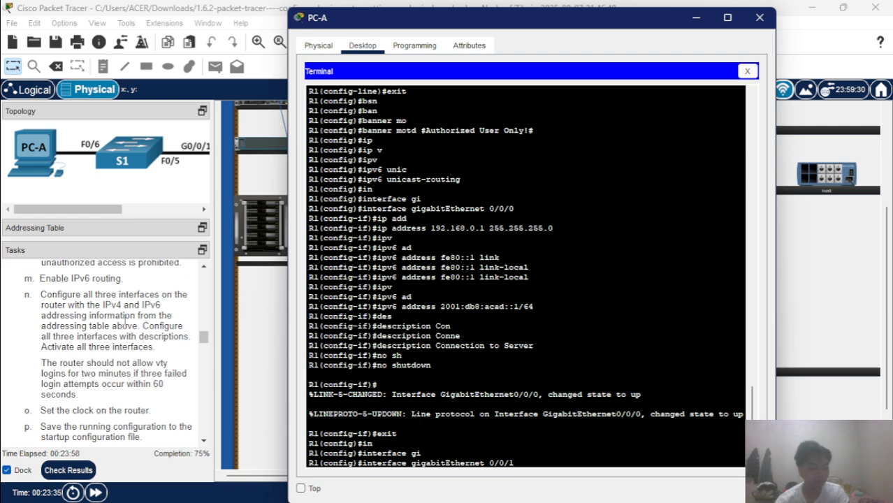
key("Return")
type("ip")
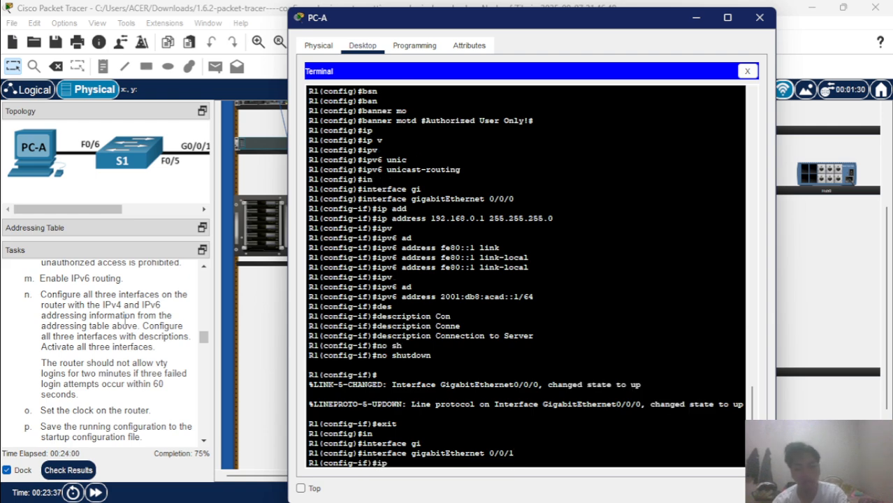
type(" ad")
key("Tab")
type("1")
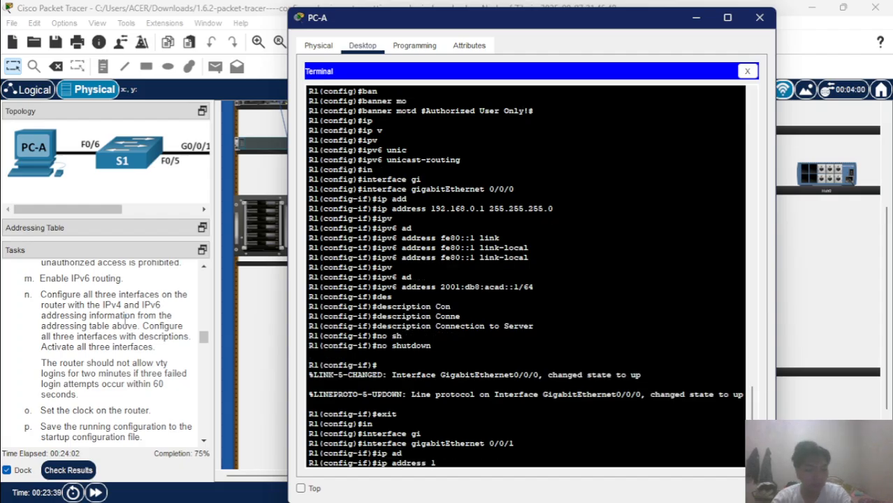
type("92.168")
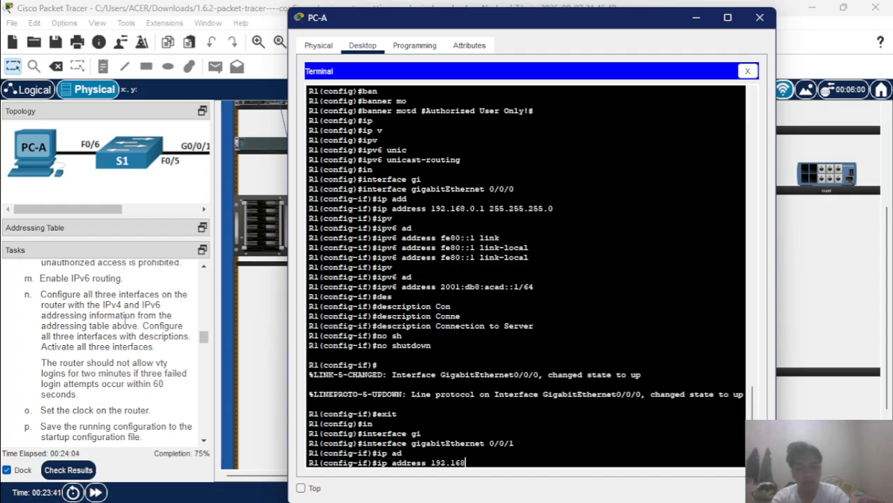
type(".")
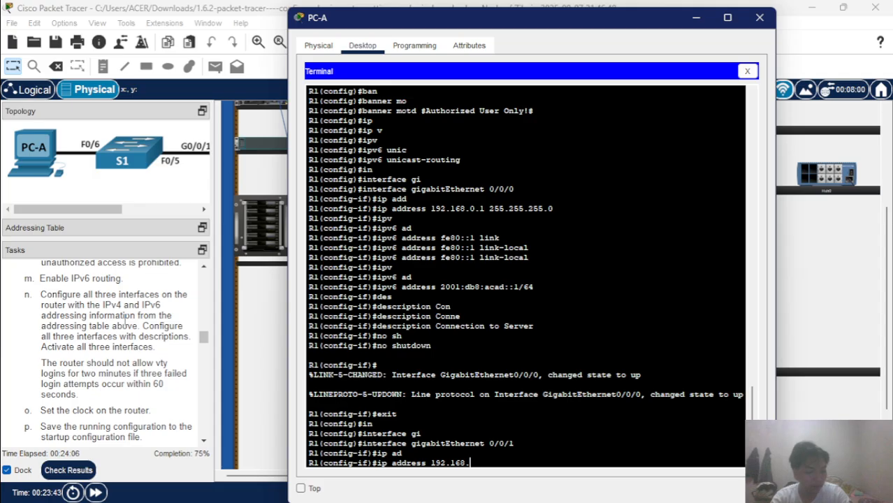
type("1.1 25")
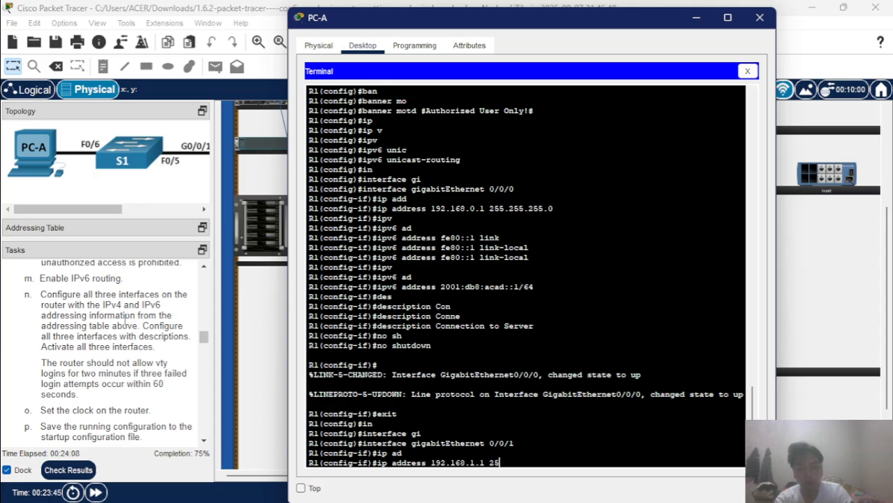
type("5.255.255.")
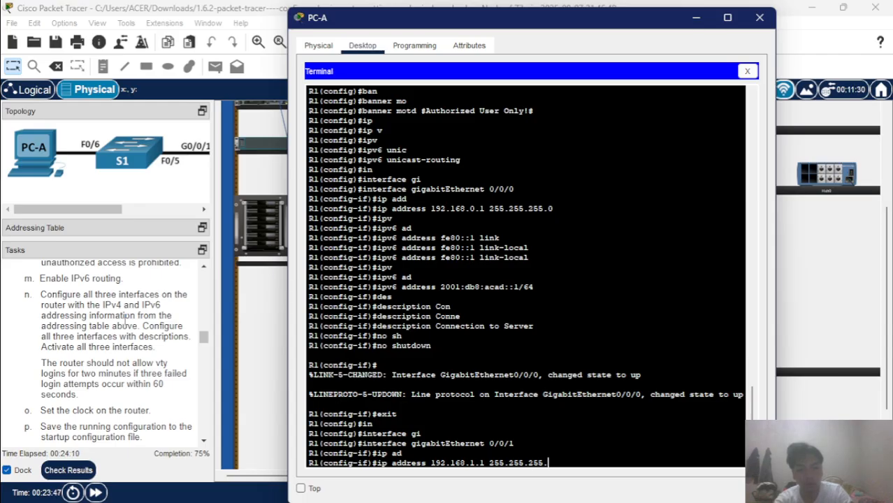
type("0")
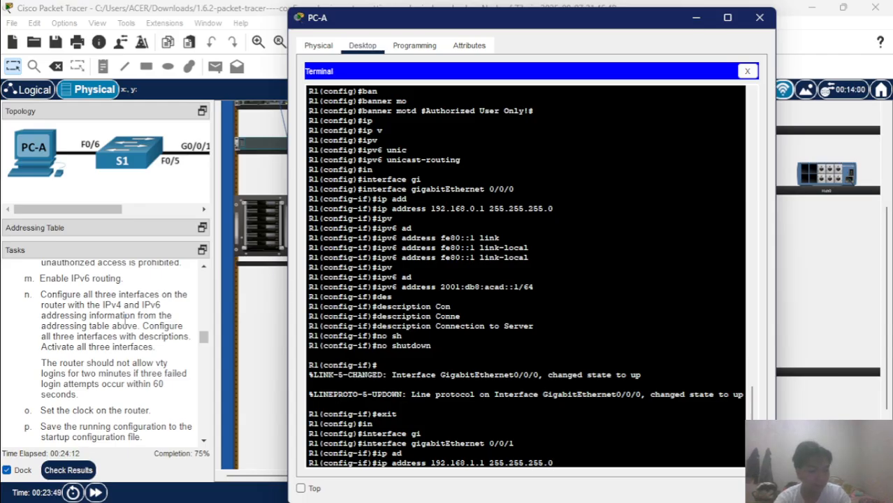
key("Return")
Set the IPv6 link-local address fe80::1 on GigabitEthernet 0/0/1.
type("ipv")
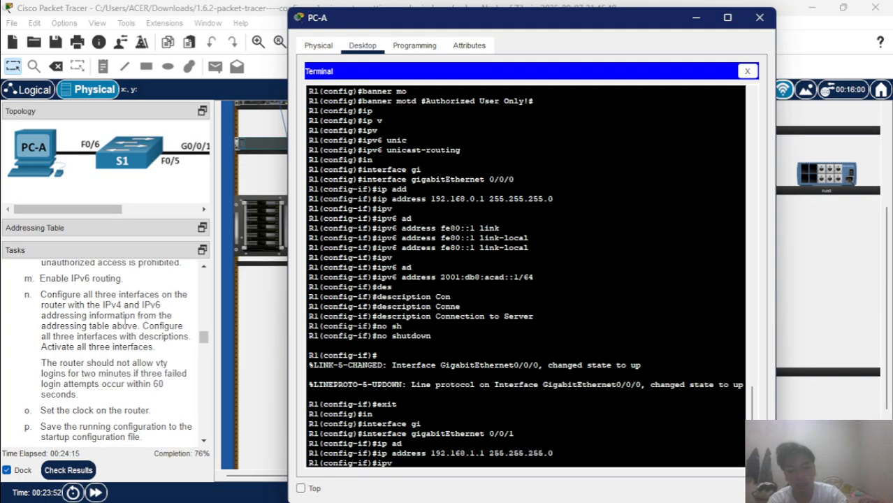
key("Tab")
type("ad")
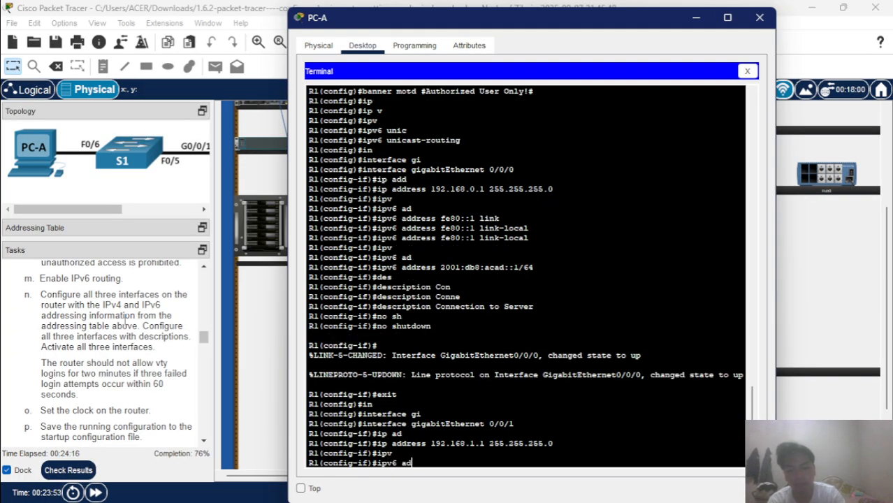
key("Tab")
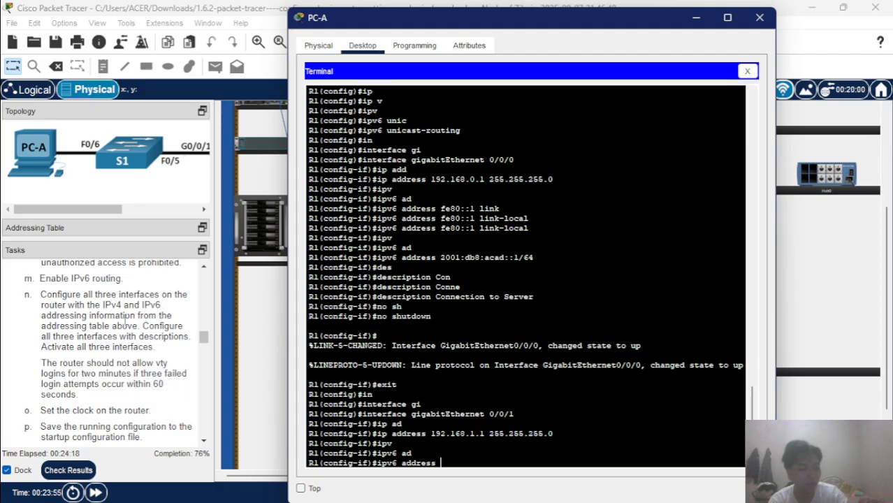
type("fe80")
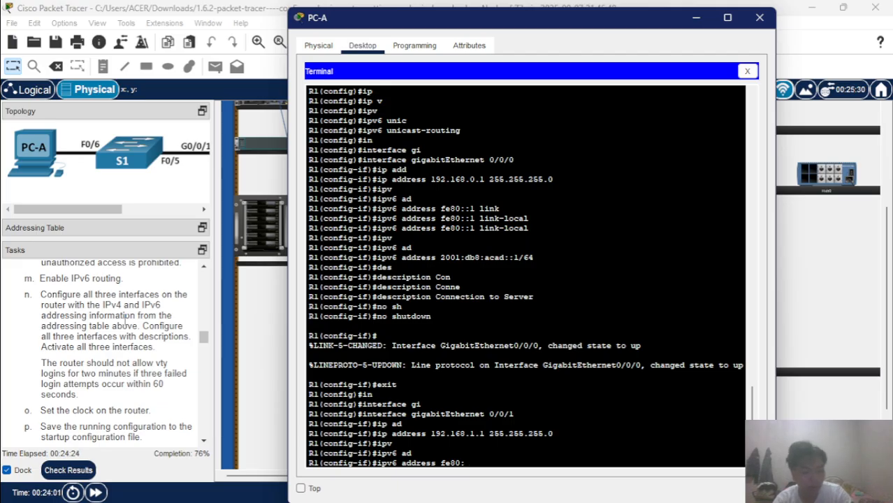
type("::1")
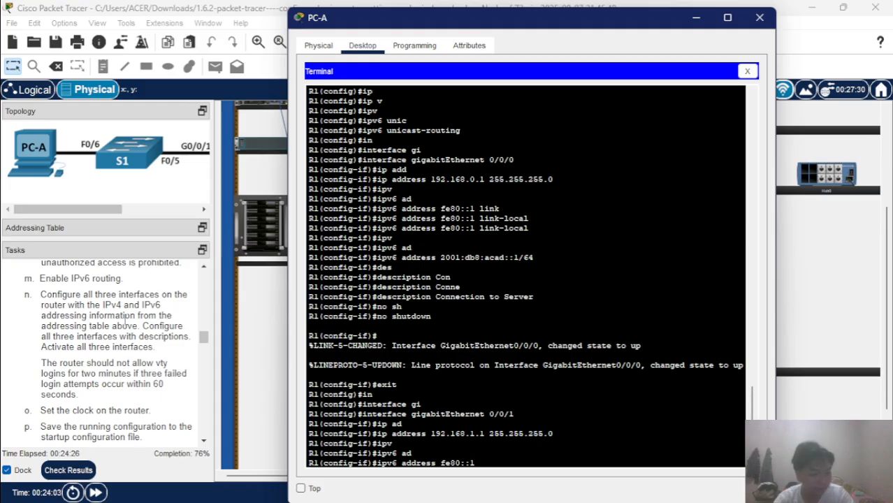
type(" lin")
key("Tab")
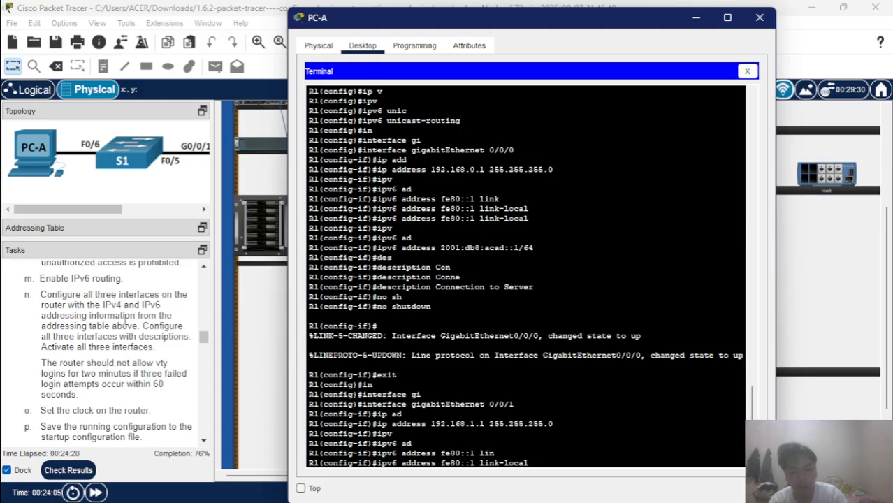
key("Return")
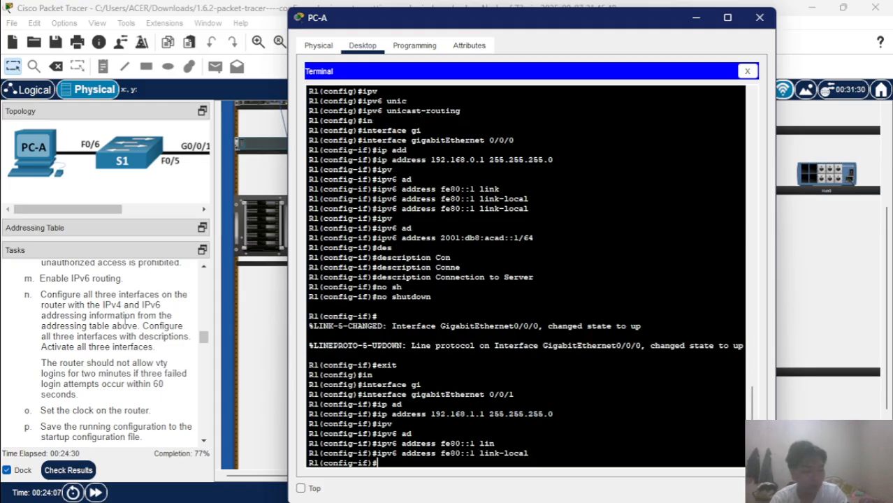
Add the global IPv6 address 2001:db8:acad:1::1/64 to GigabitEthernet 0/0/1.
type("ipv")
key("Tab")
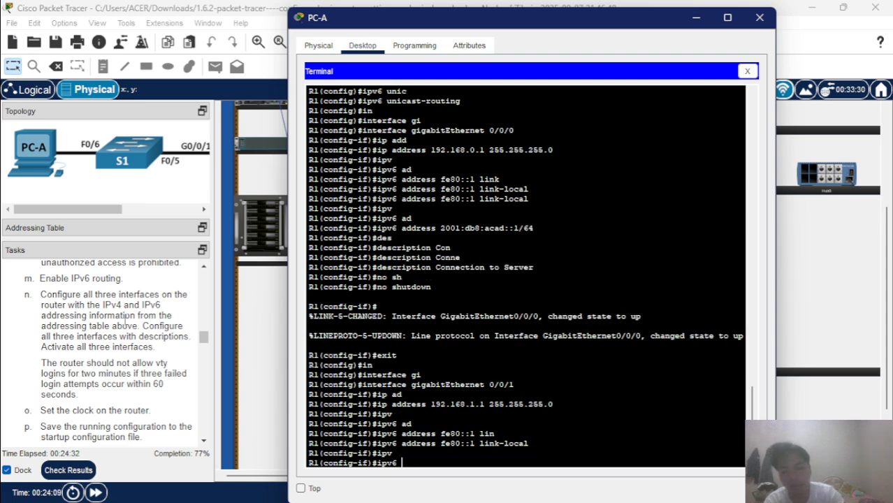
type("ad")
key("Tab")
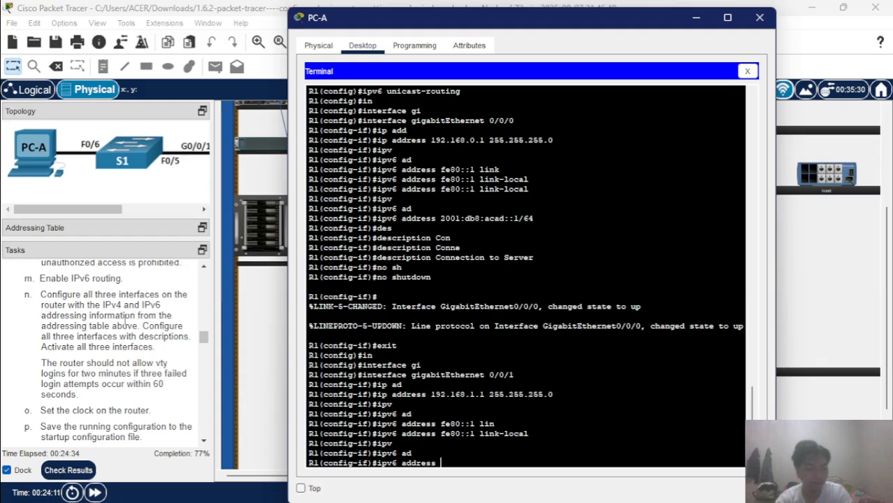
type("2")
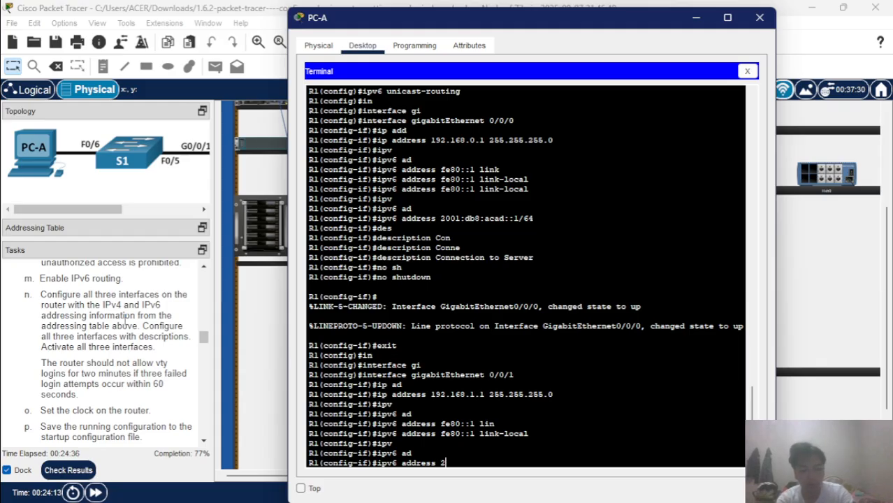
type("001:")
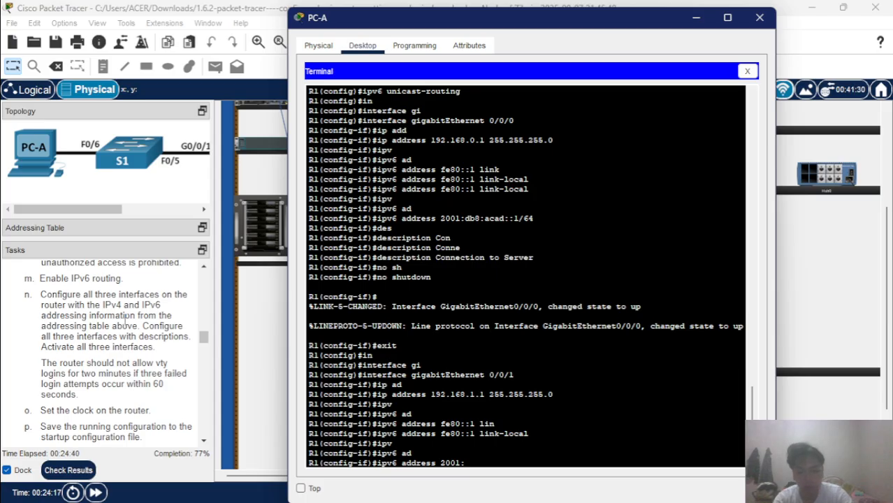
type("db8")
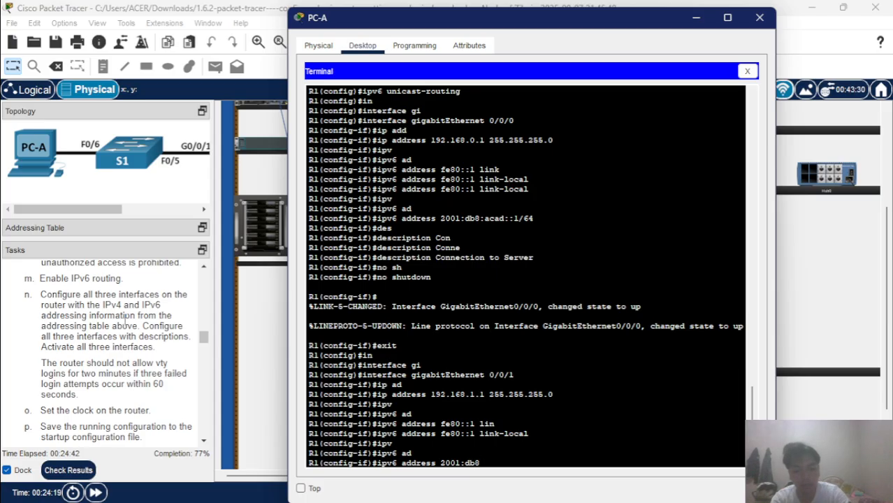
type(":acad")
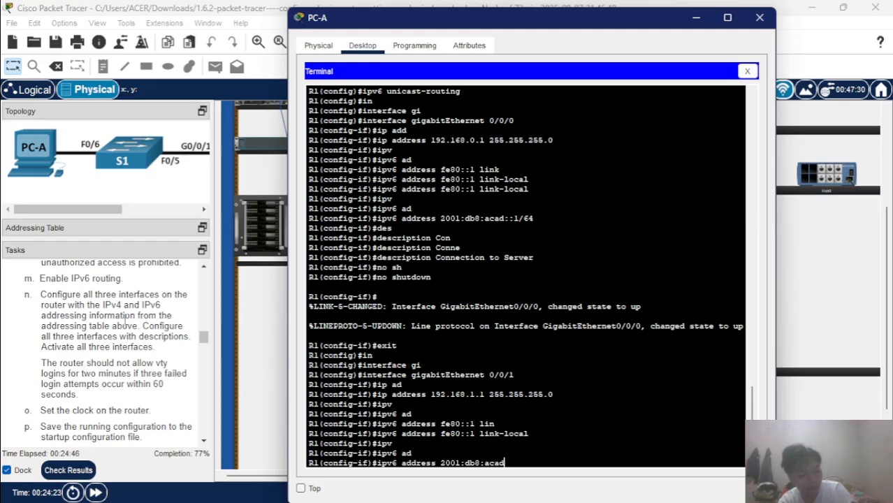
type(":")
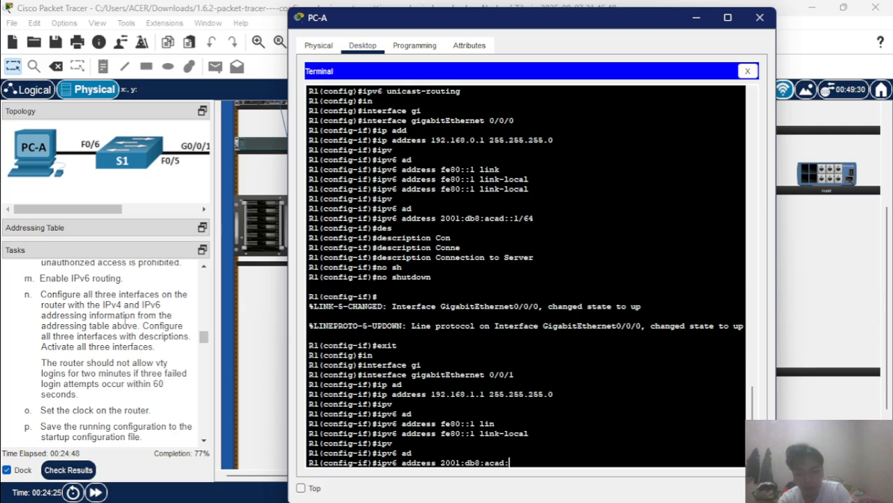
type("1")
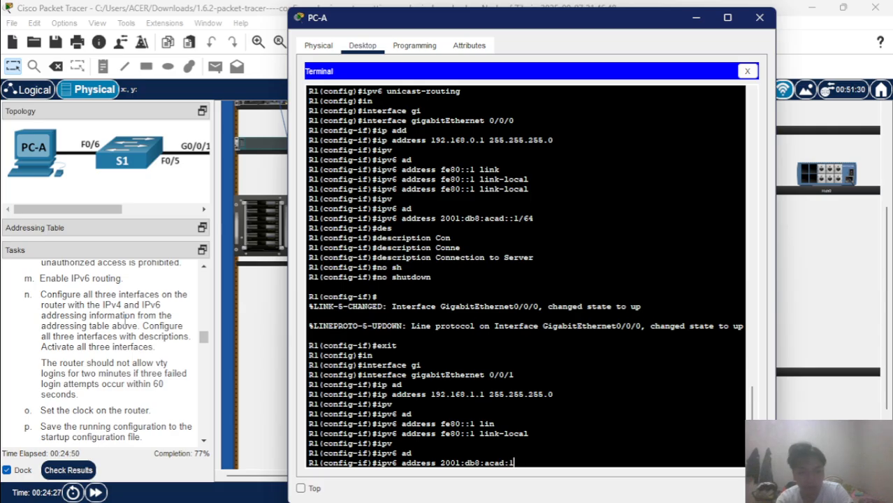
type("::")
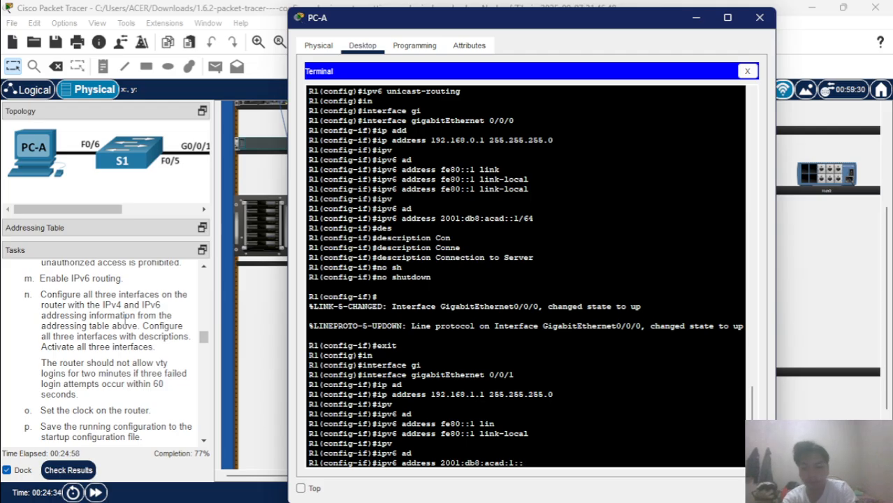
type("1/6")
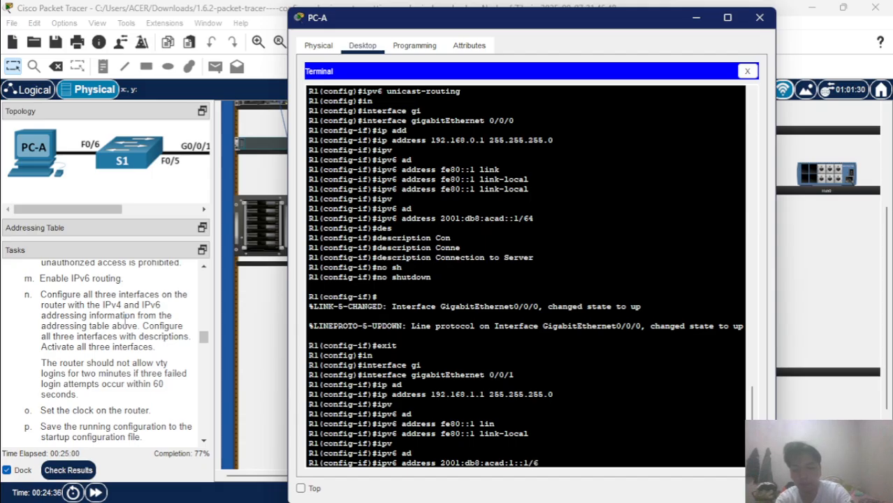
type("4")
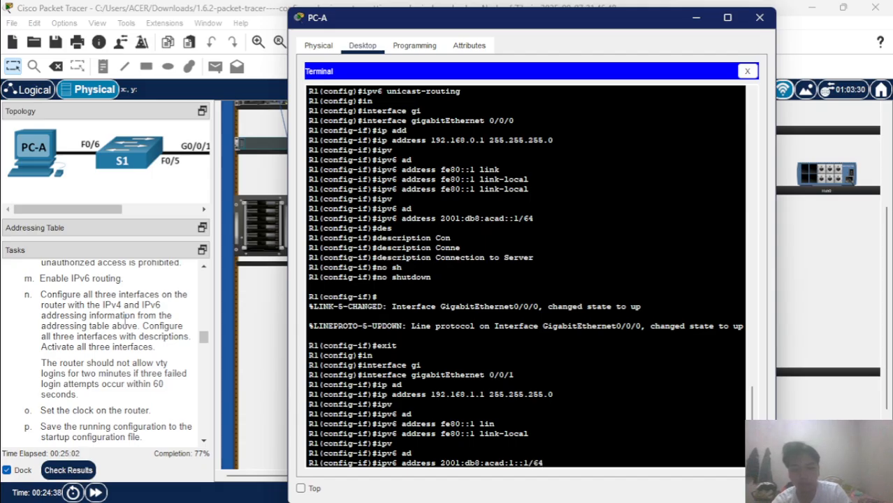
key("Return")
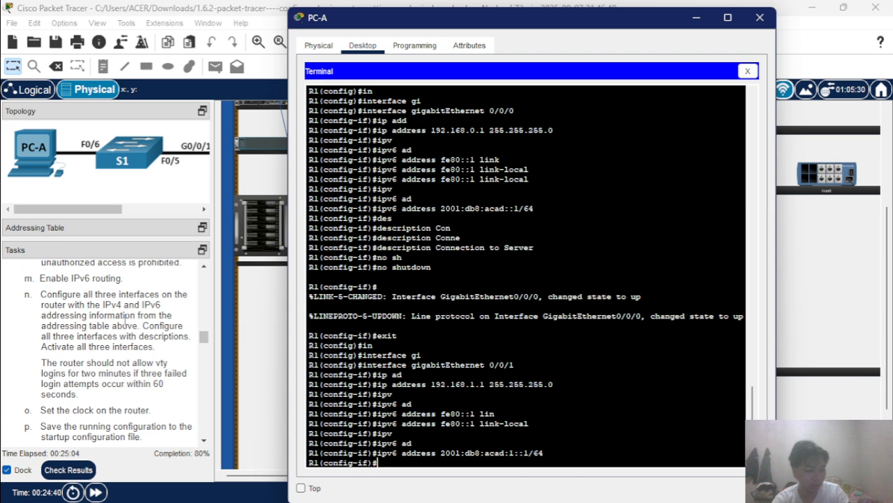
Set the description 'Connection to S1' on GigabitEthernet 0/0/1.
type("des")
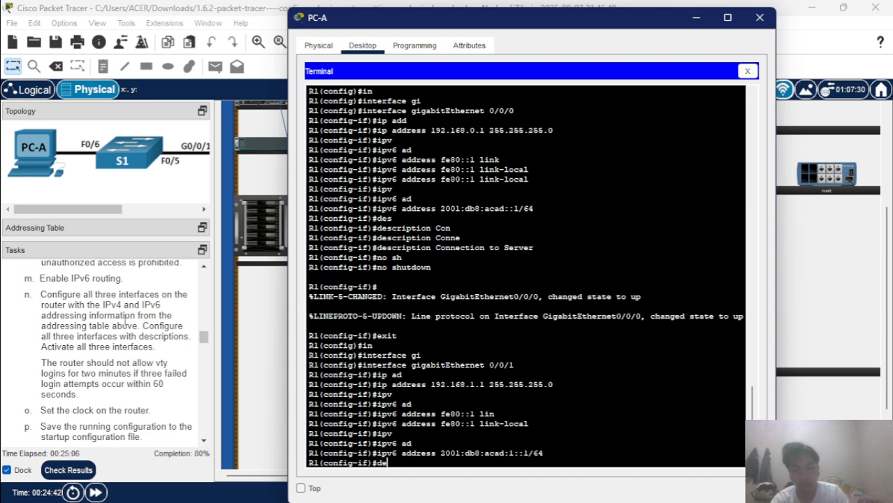
key("Tab")
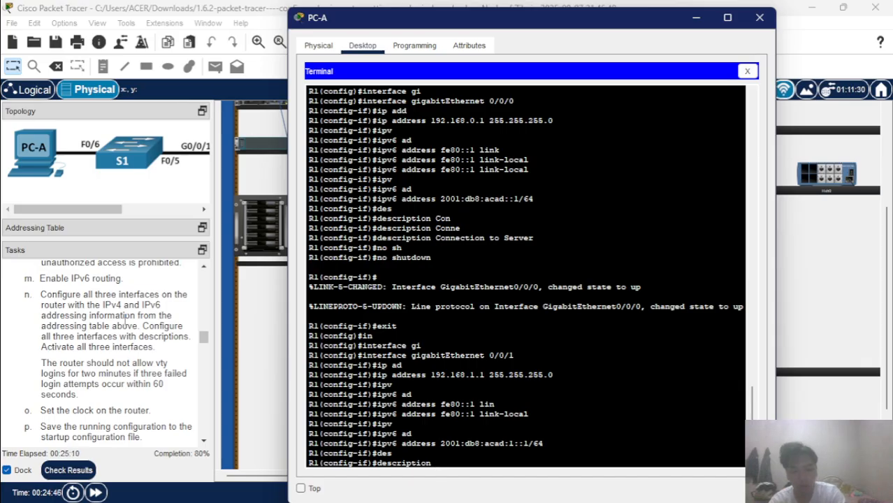
type("Connect")
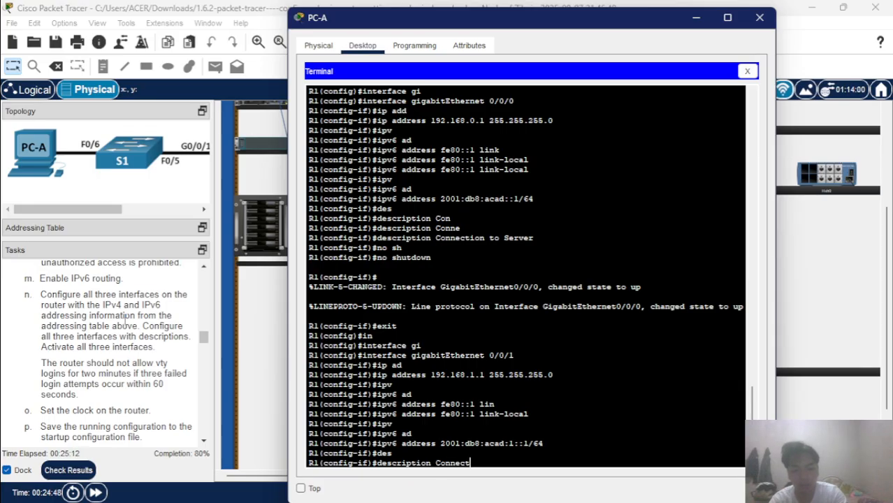
type("ion t")
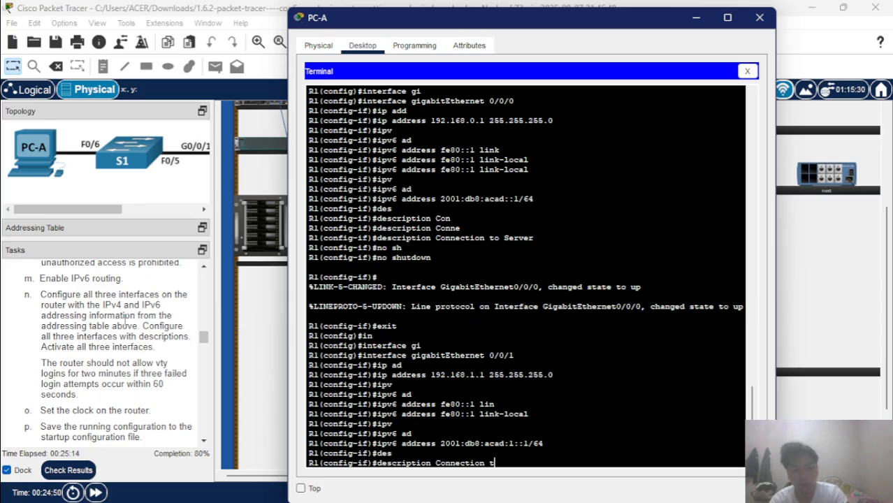
type("o S1")
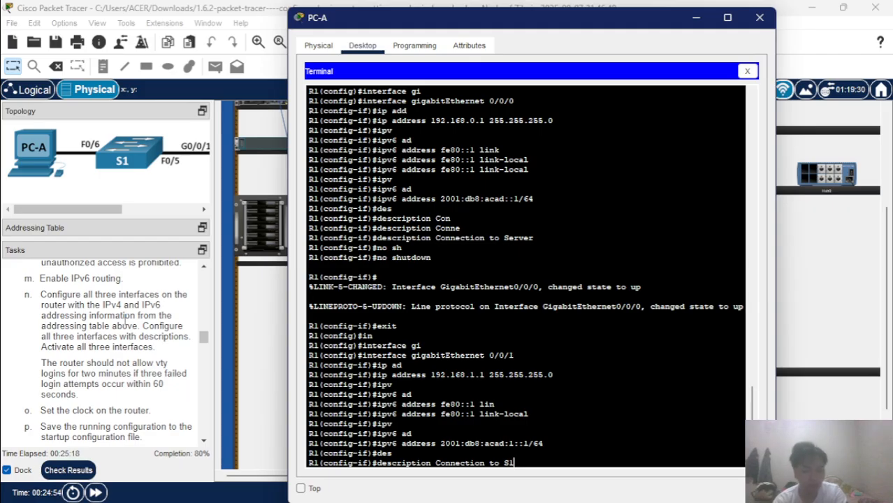
key("Return")
Bring the interface up with no shutdown and exit interface configuration.
type("no sh")
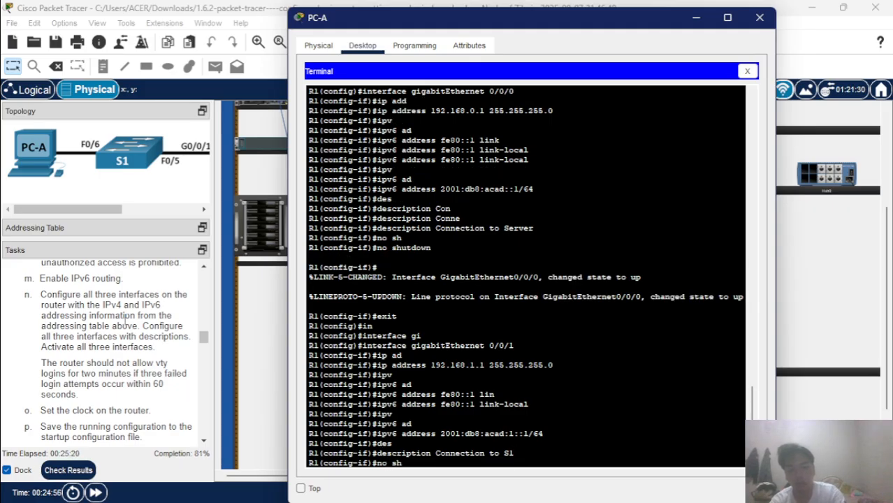
key("Return")
key("Return")
type("ex")
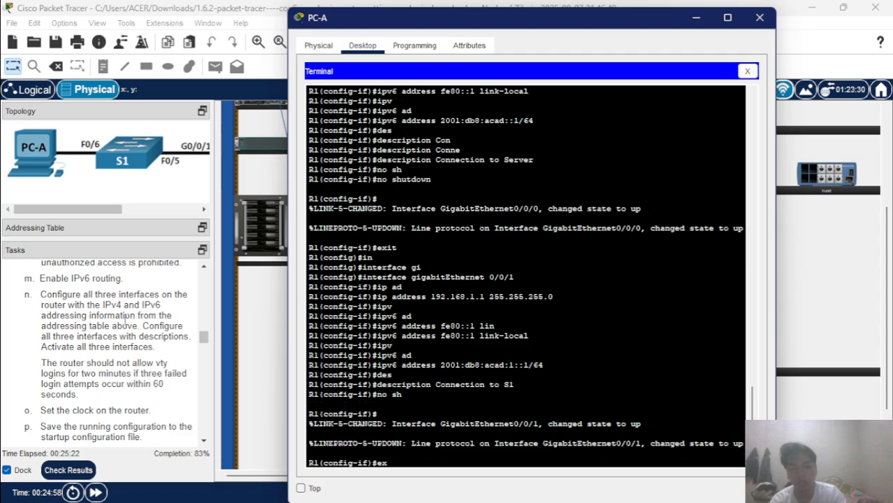
type("it")
key("Return")
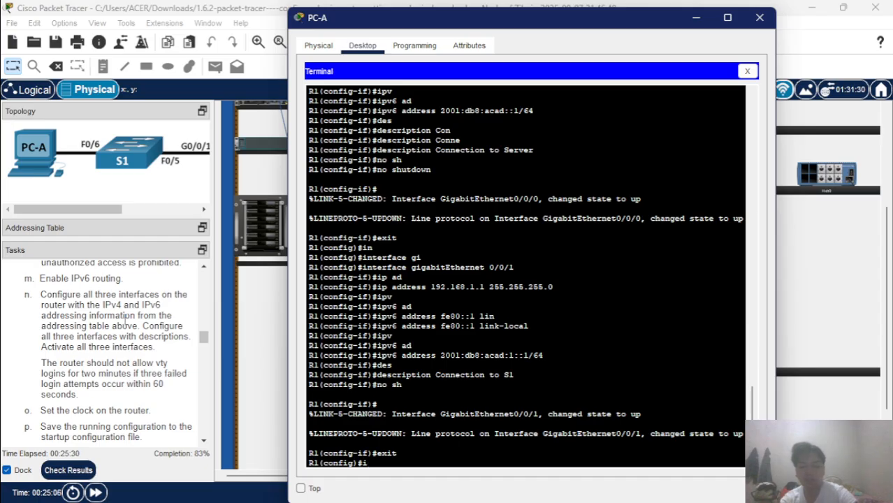
Create interface Loopback0 and assign it 10.0.0.1 255.255.255.0.
type("nt")
key("Tab")
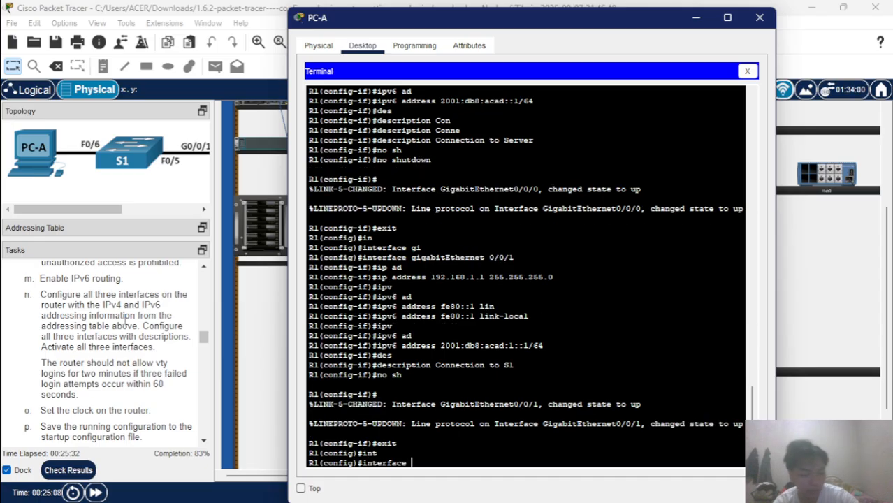
type("loop")
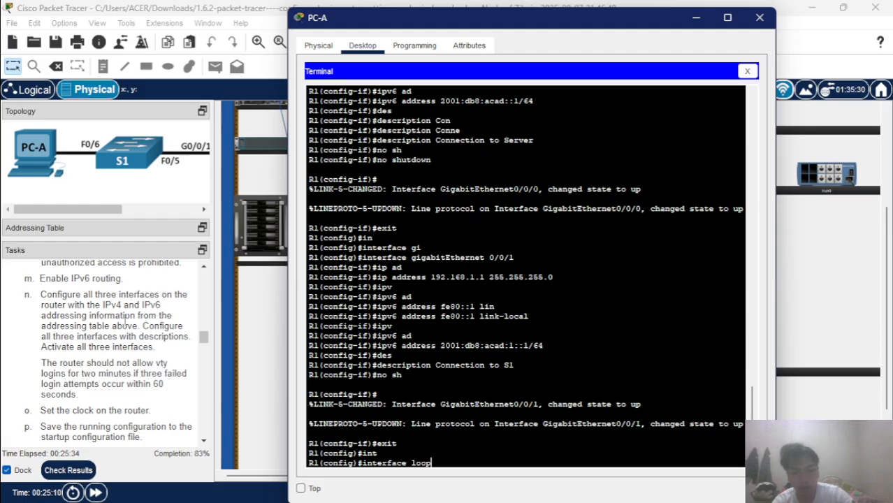
key("Tab")
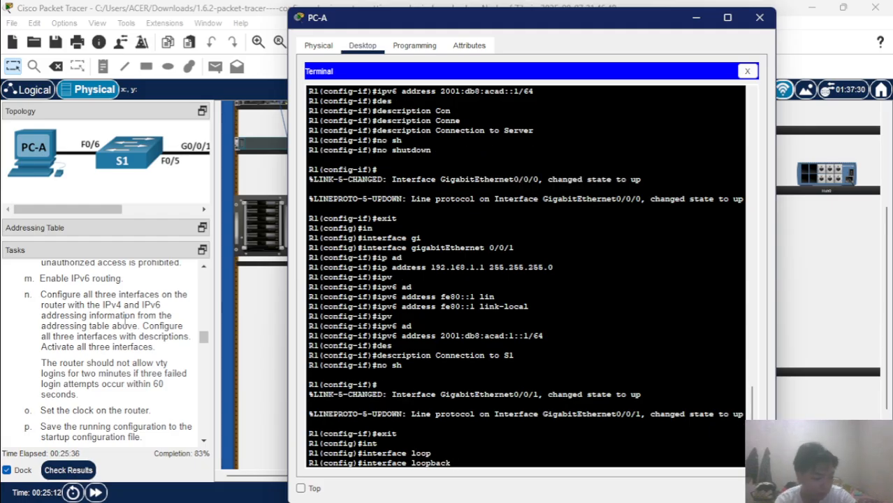
type("0")
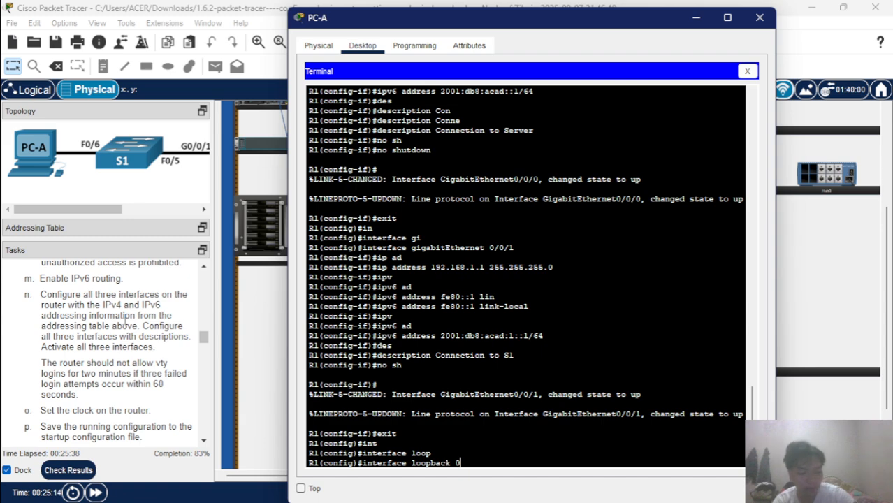
key("Return")
key("Return")
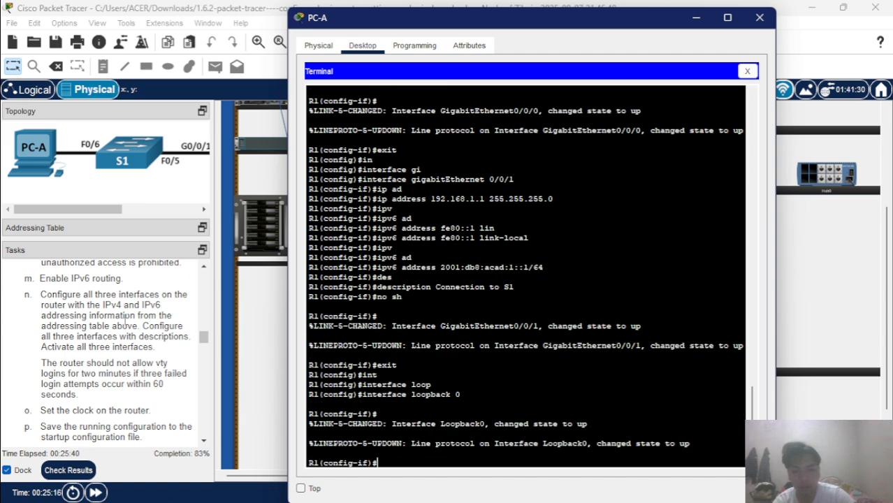
type("ip ad")
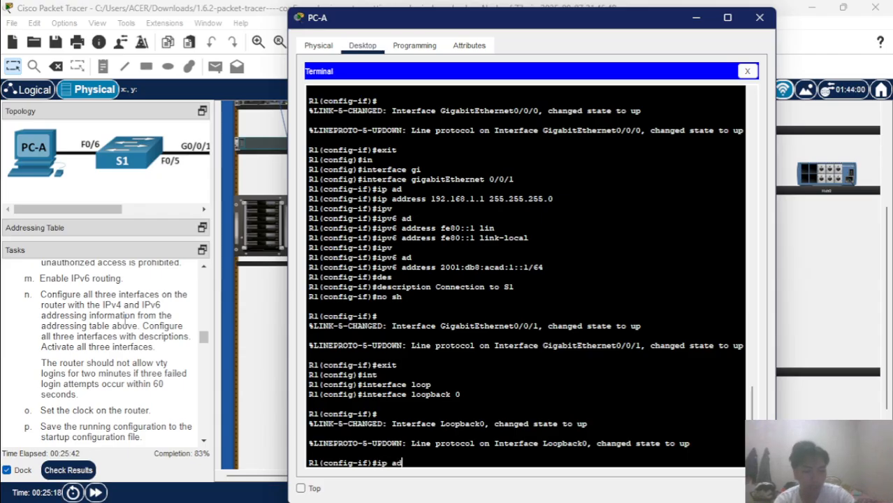
key("Tab")
type("10")
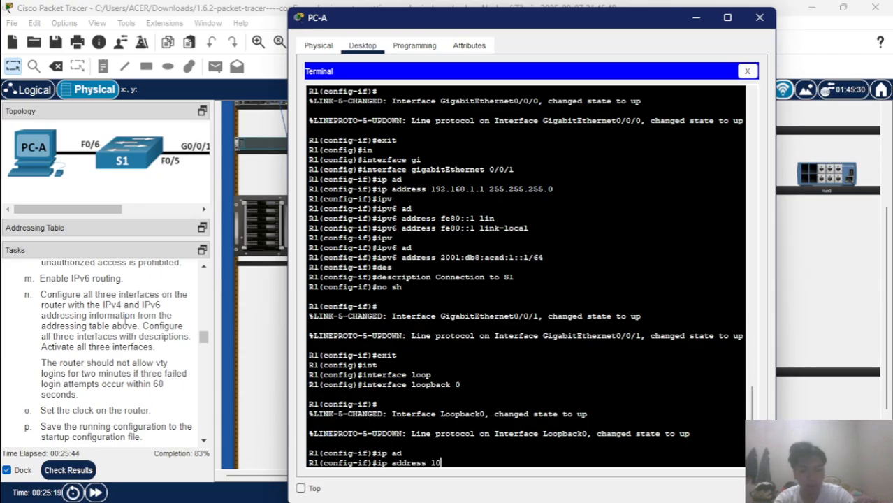
type(".0")
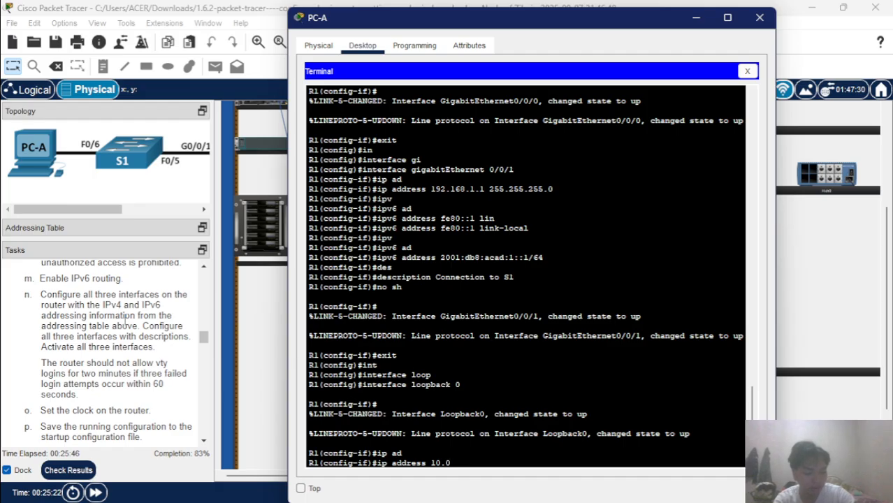
type(".0.1")
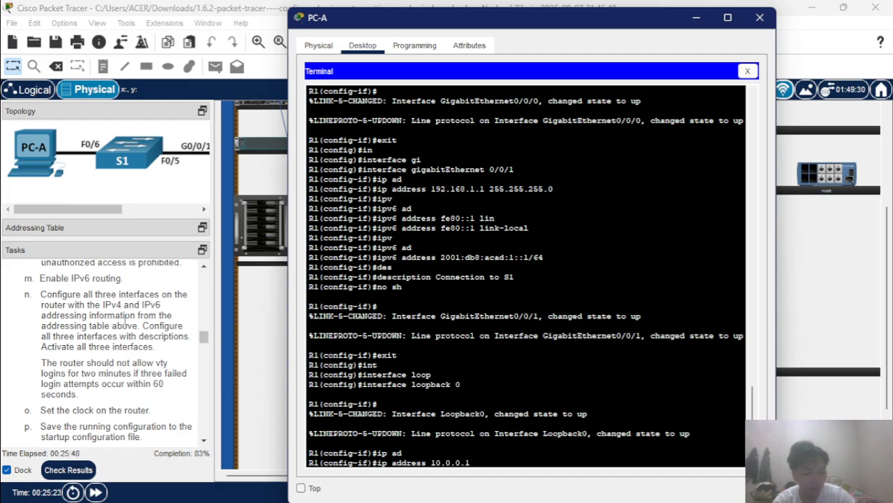
type(" 255")
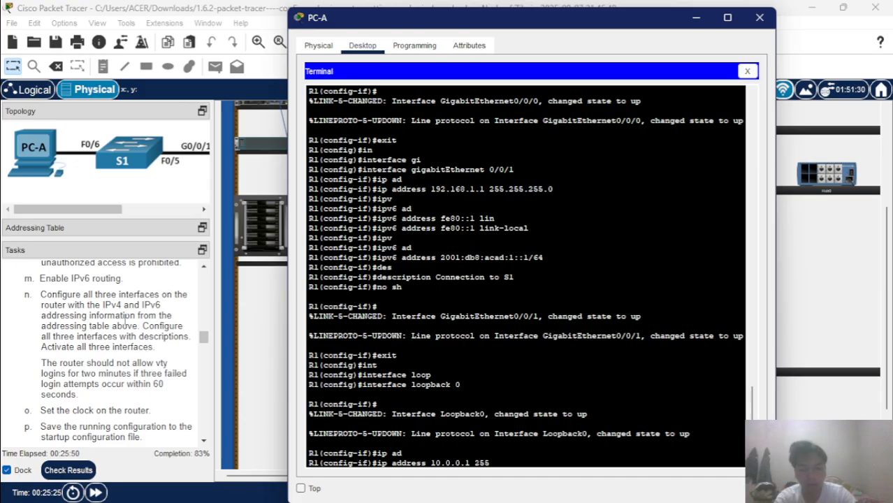
type(".255.255")
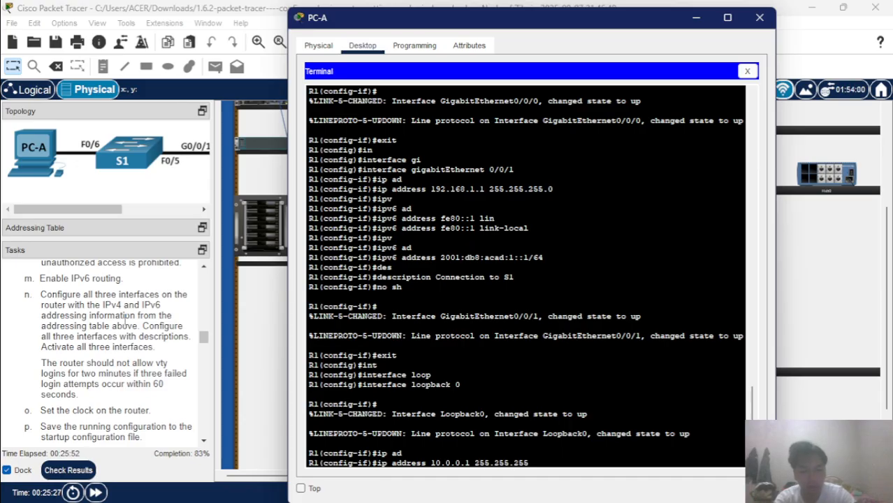
type(".0")
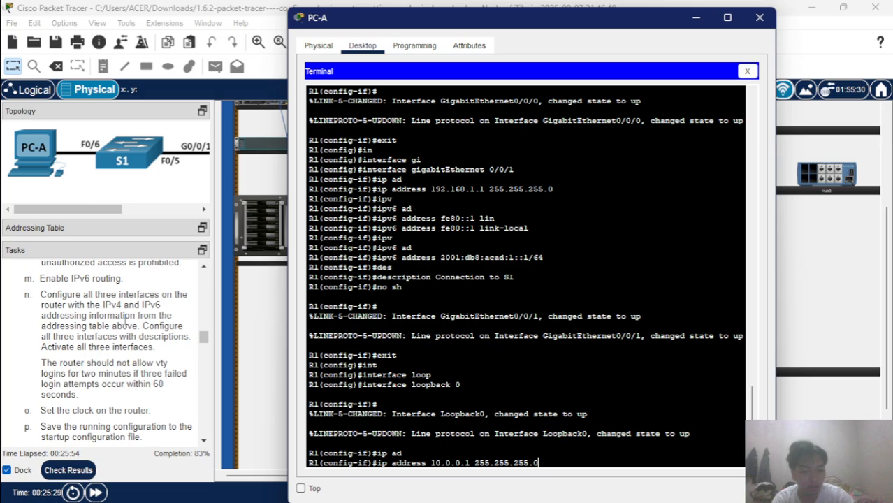
key("Return")
Set the IPv6 link-local address fe80::1 on Loopback0.
type("i")
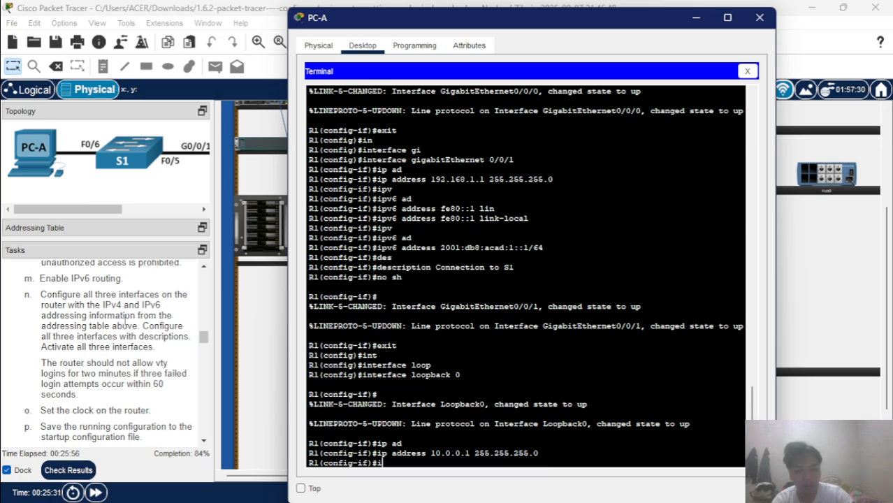
type("pv")
key("Tab")
type("ad")
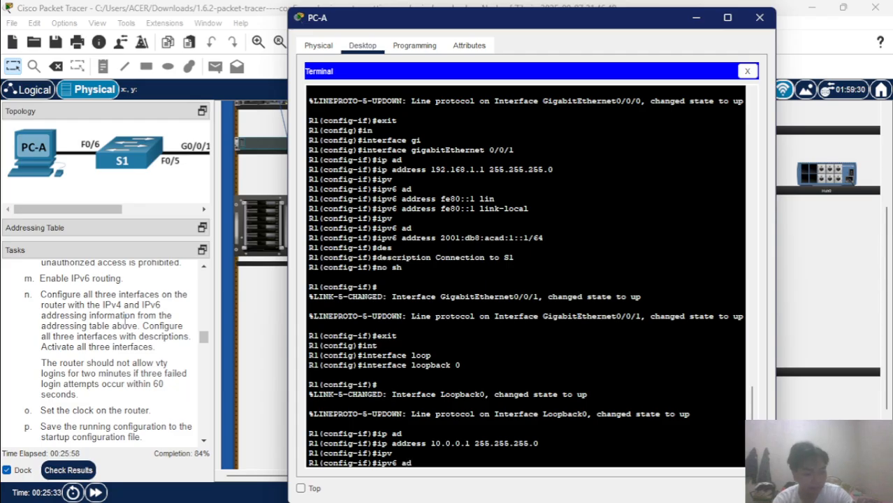
key("Tab")
type("fe")
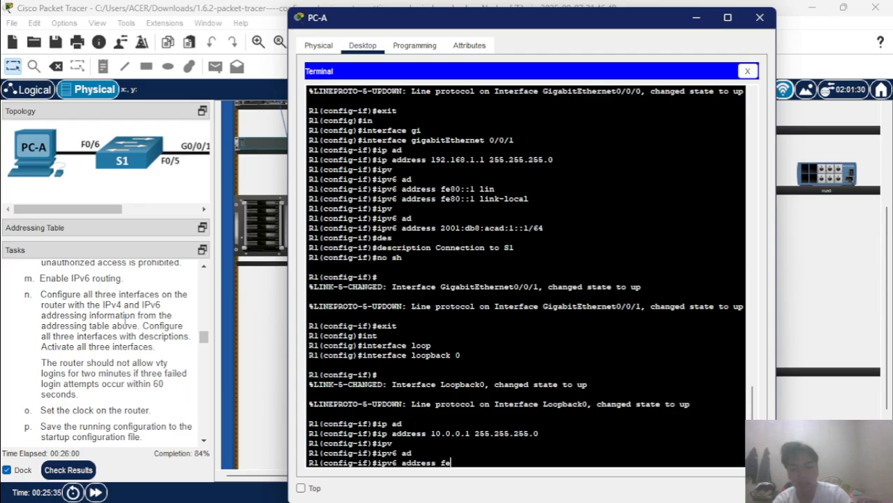
type("80")
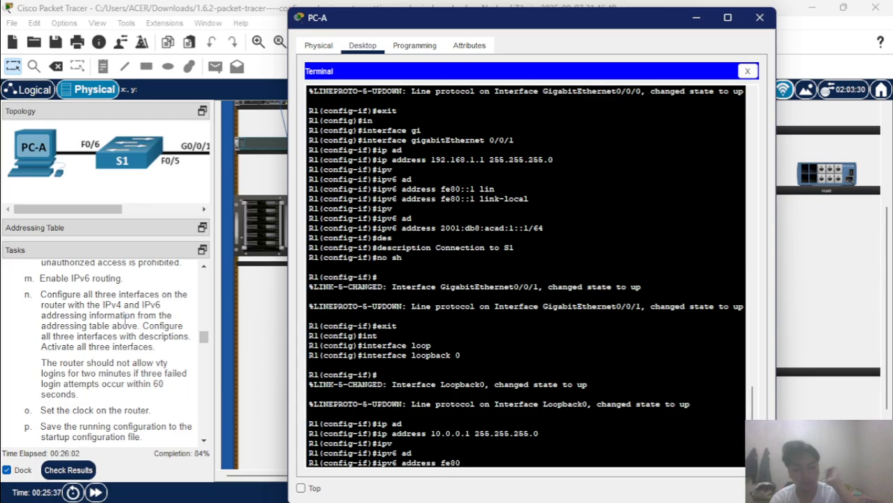
type(":")
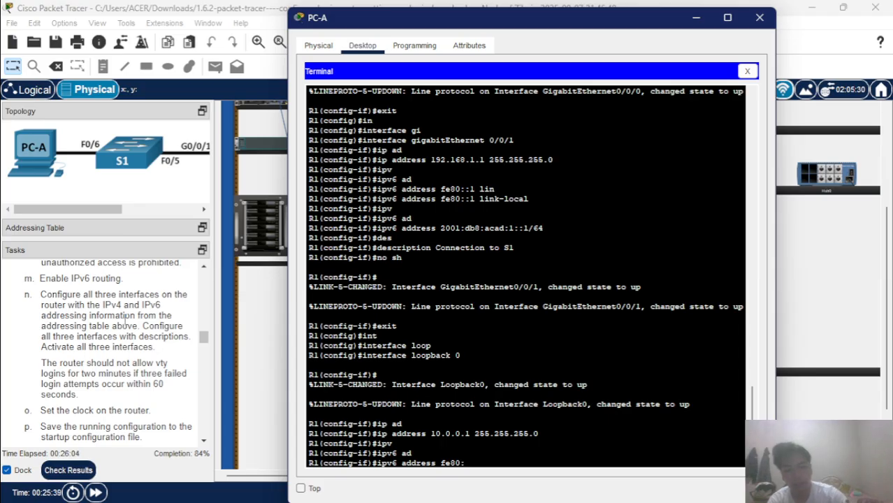
type(":")
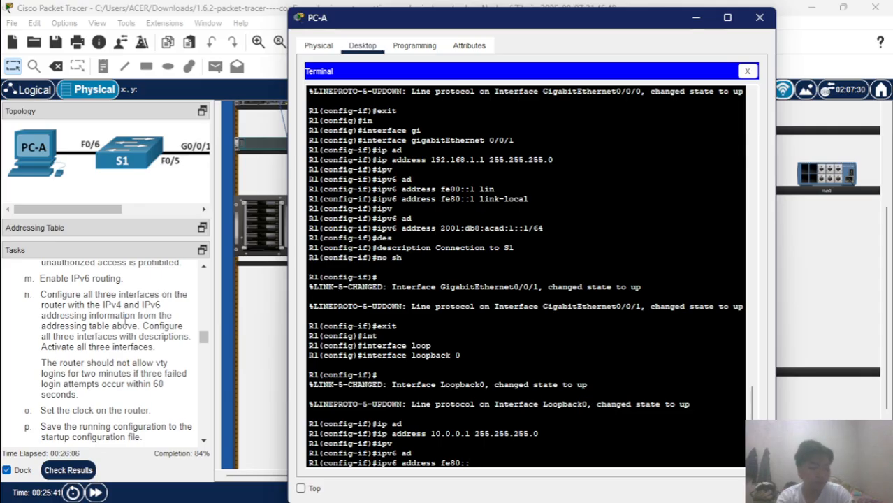
type("1 lin")
key("Tab")
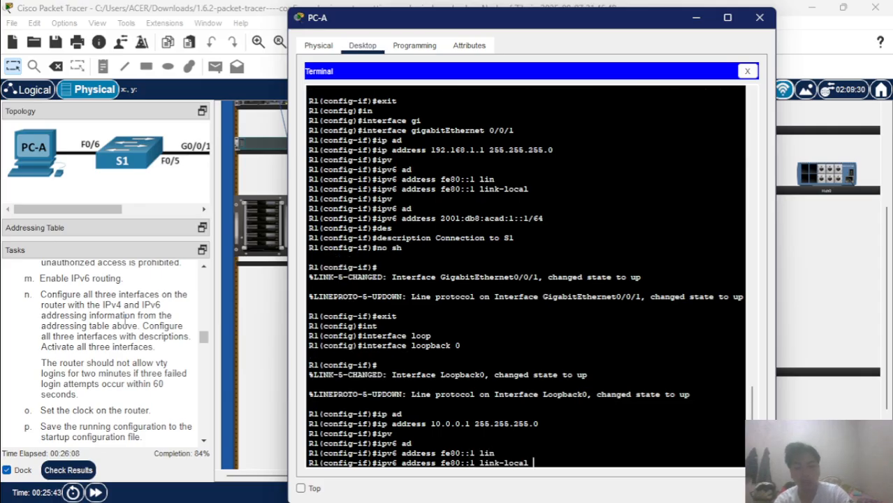
key("Return")
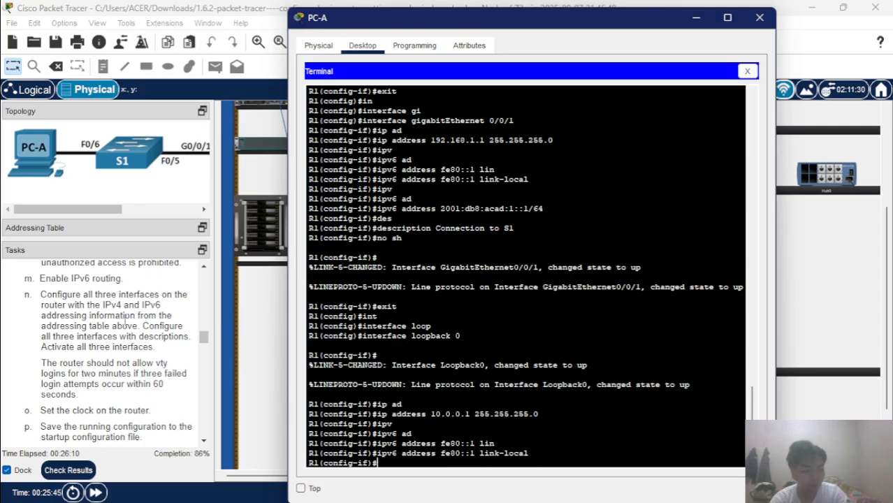
Add the global IPv6 address 2001:db8:acad:2::1/64 to Loopback0.
type("ipv")
key("Tab")
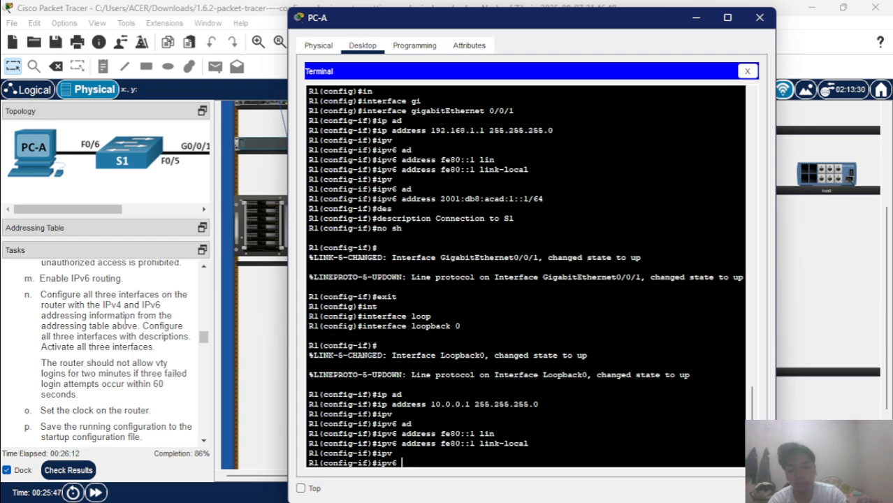
type("ad")
key("Tab")
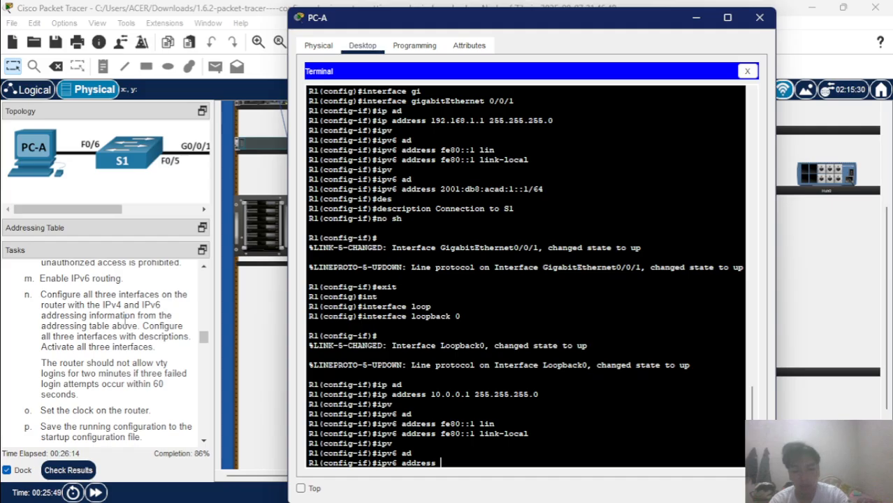
type("2001:")
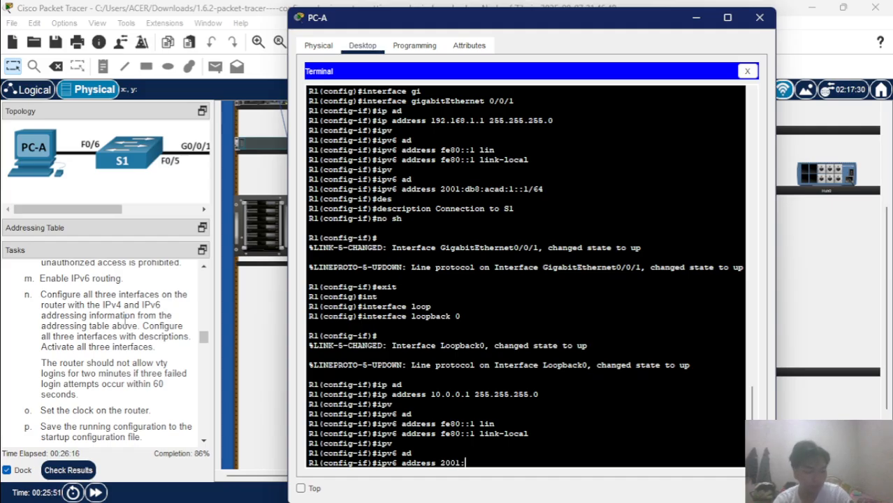
type("db8")
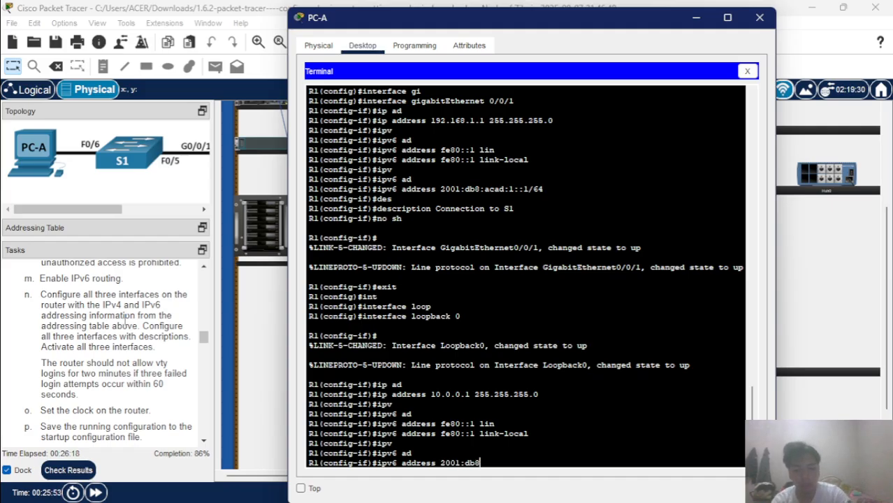
type(":acad")
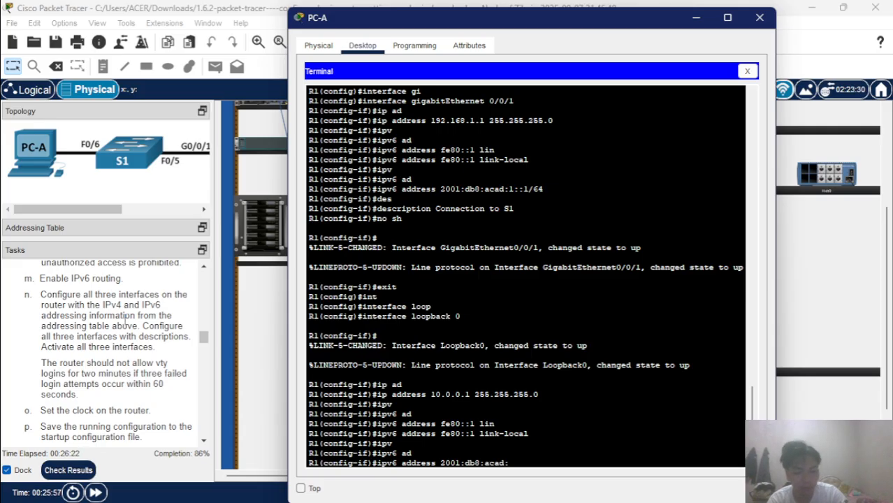
type(":2::")
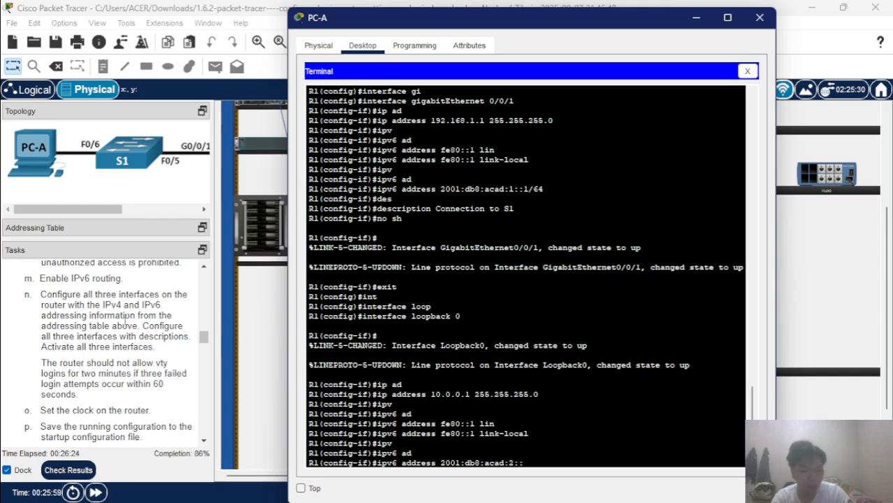
type("1/64")
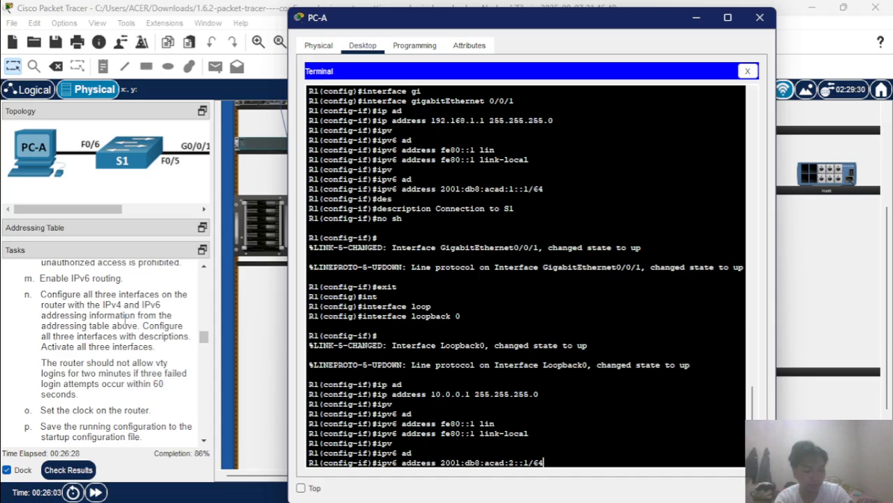
key("Return")
Set Loopback0's description to 'loopback adapter'.
type("de")
key("Tab")
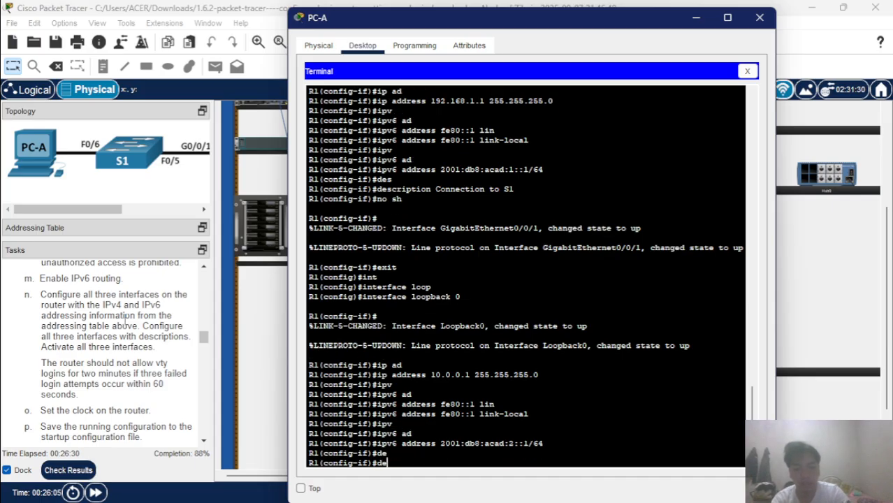
type("s")
key("Tab")
type("loop")
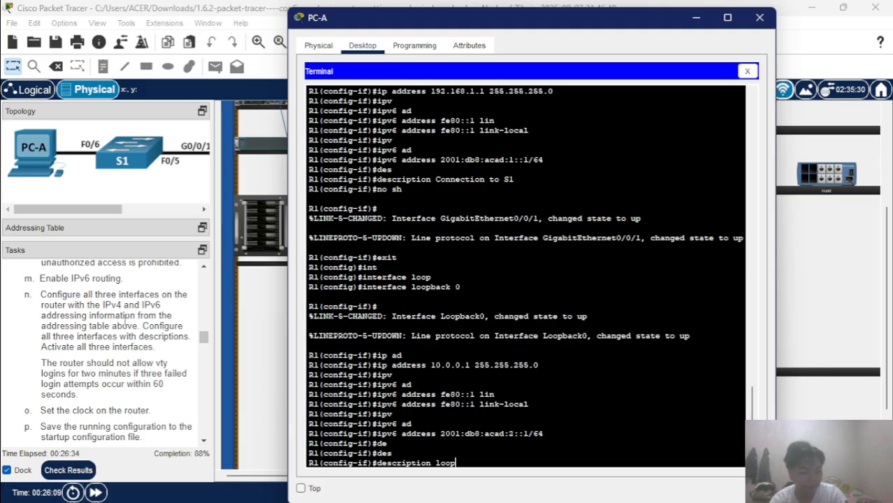
key("Tab")
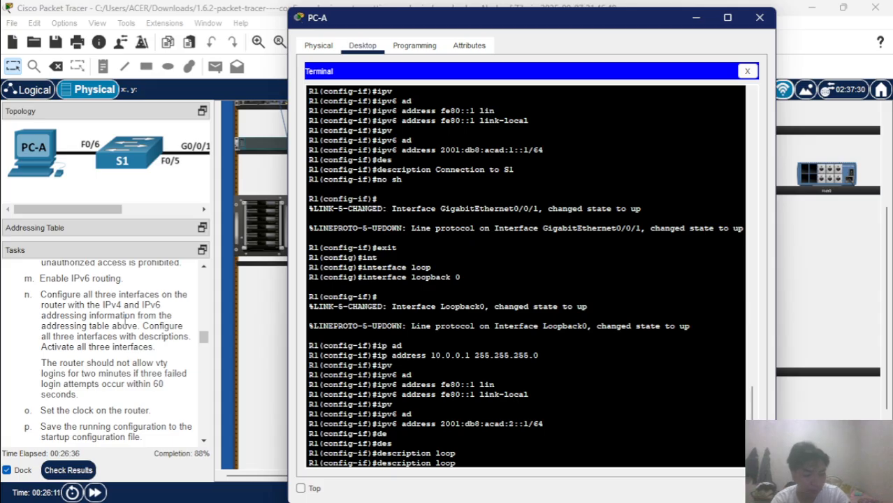
type("back")
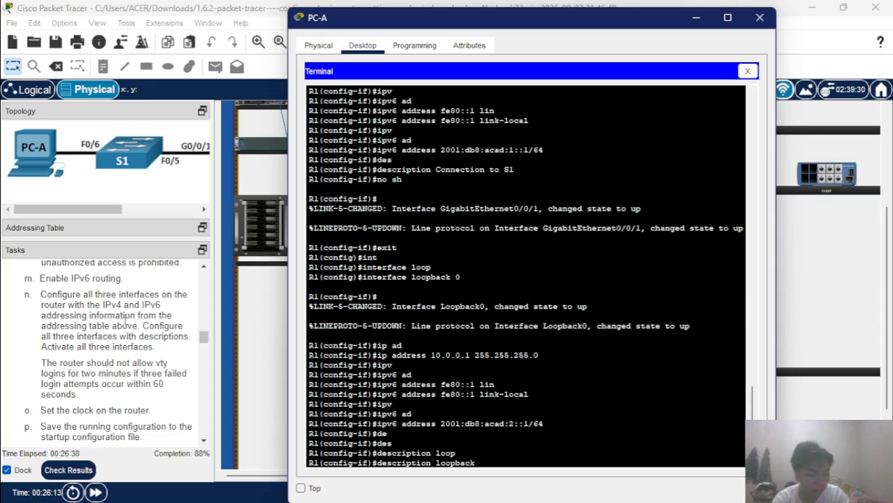
type(" adap")
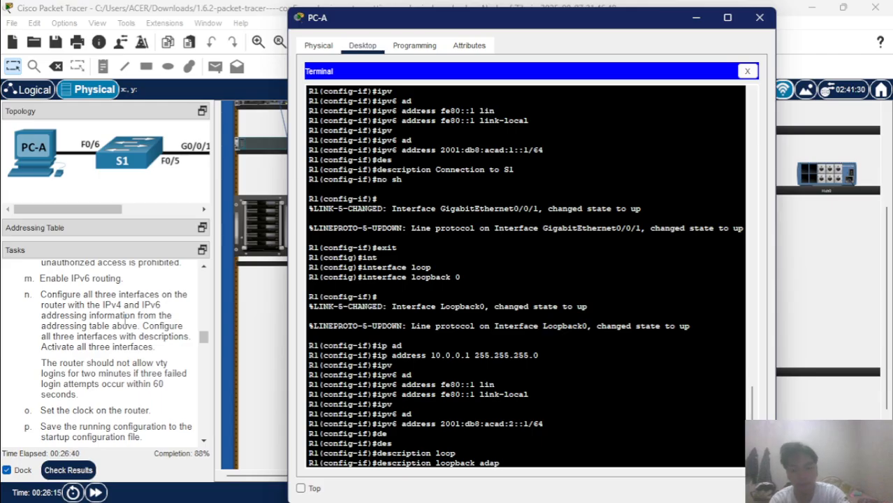
type("ter")
key("Return")
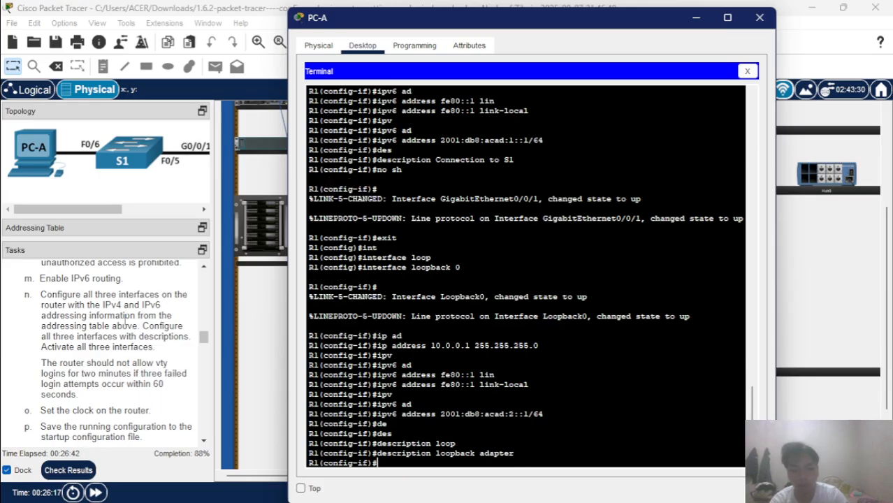
key("Return")
key("Up")
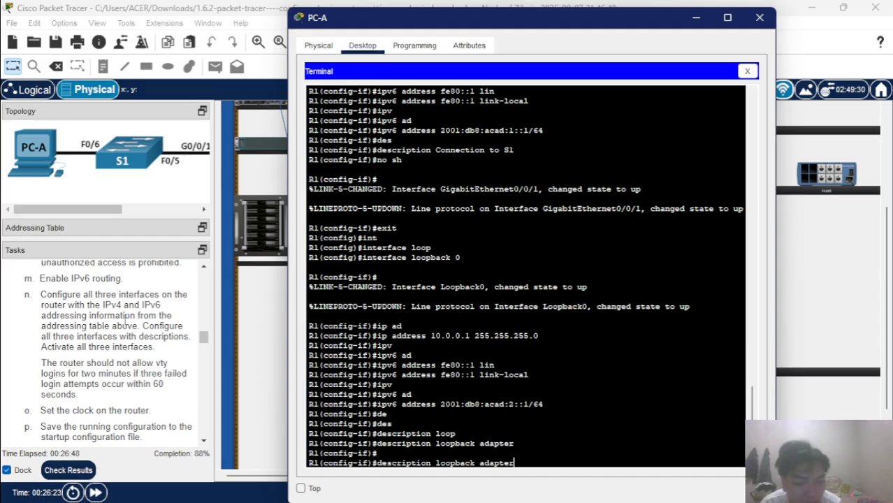
key("Return")
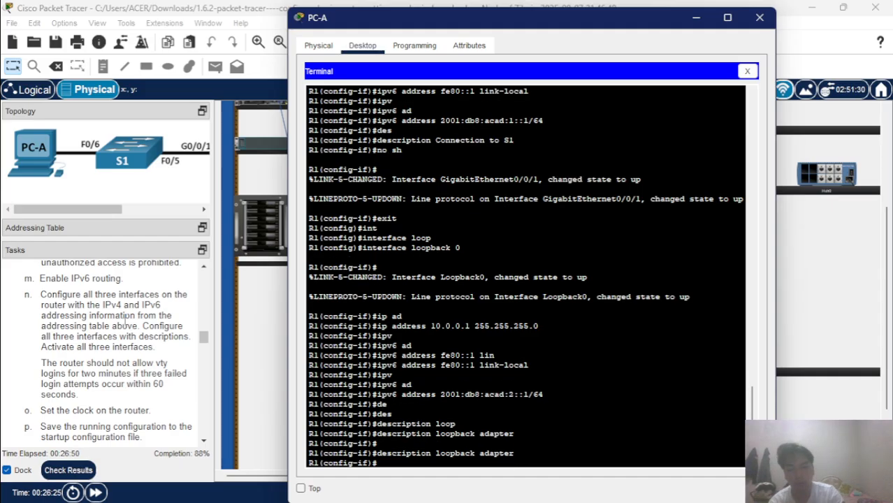
Enable Loopback0 with no shutdown.
type("no sh")
key("Tab")
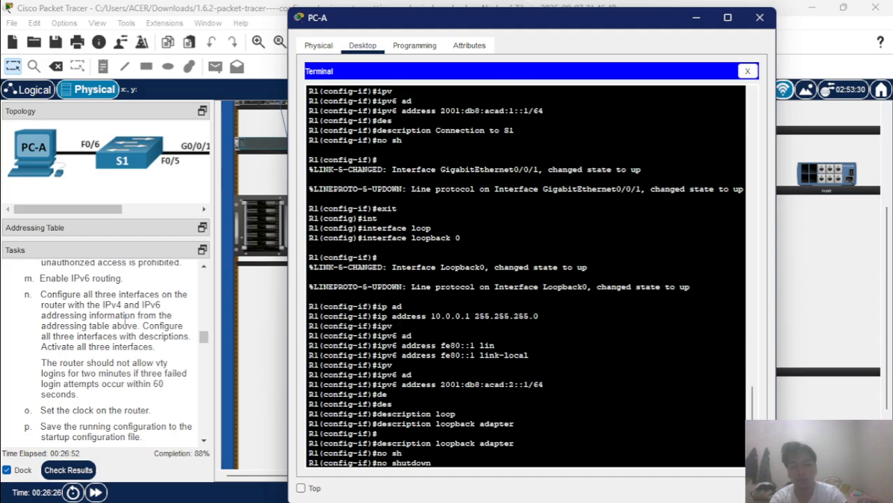
key("Return")
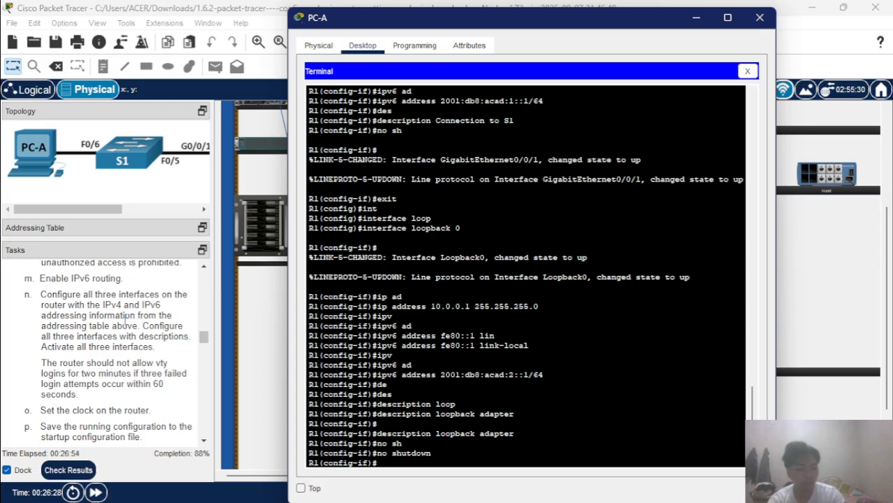
Exit Loopback0 back to the R1(config)# prompt.
type("exit")
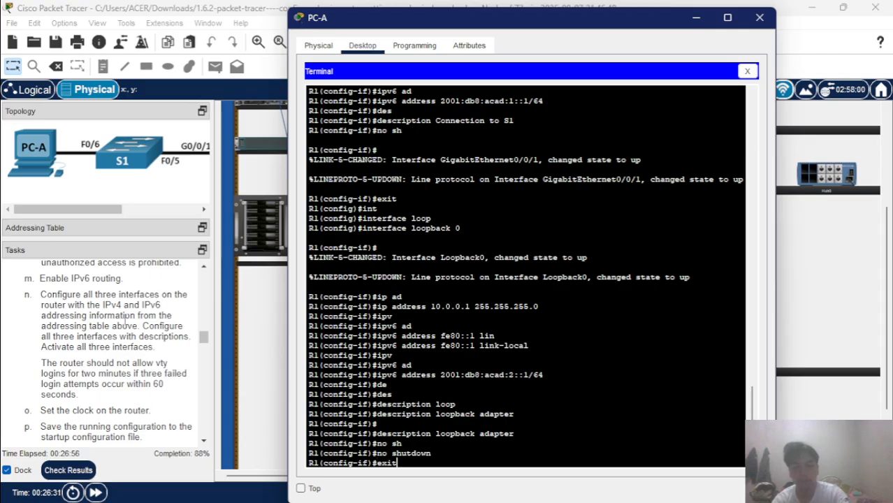
key("Return")
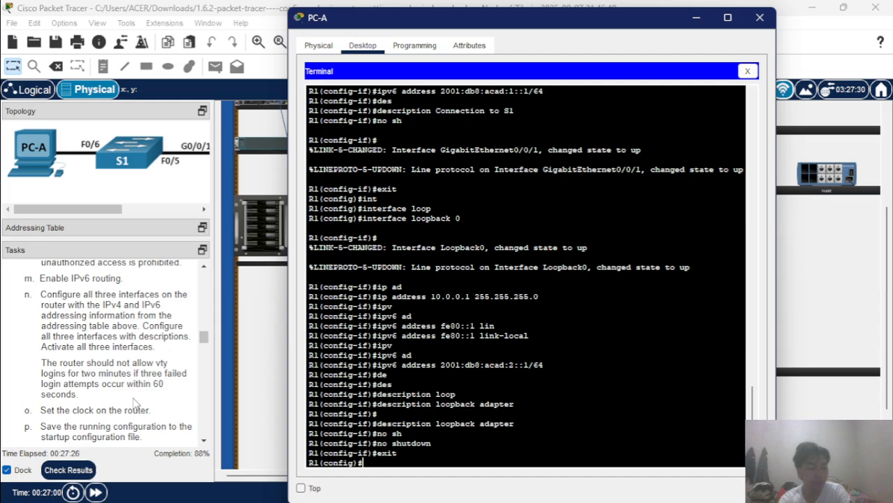
Apply 'login block-for 120 attempts 3 within 60', then exit to privileged EXEC.
type("lo")
type("g")
key("Tab")
type("i")
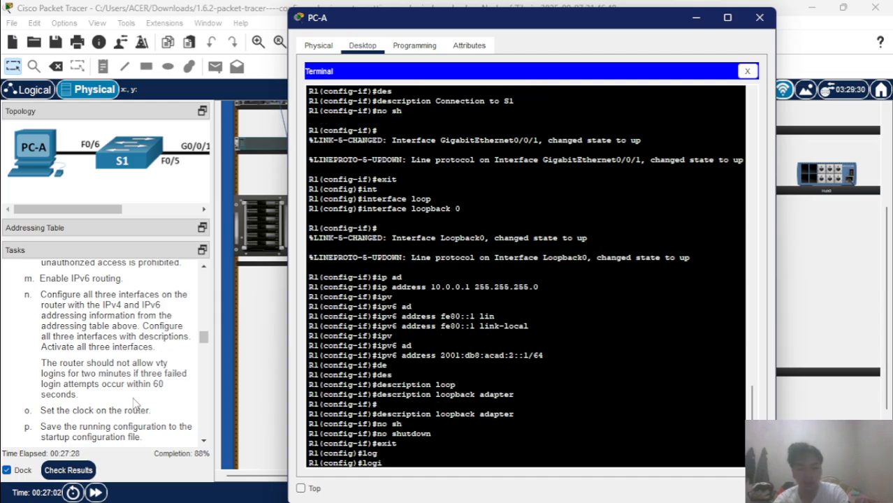
key("Tab")
type("n ")
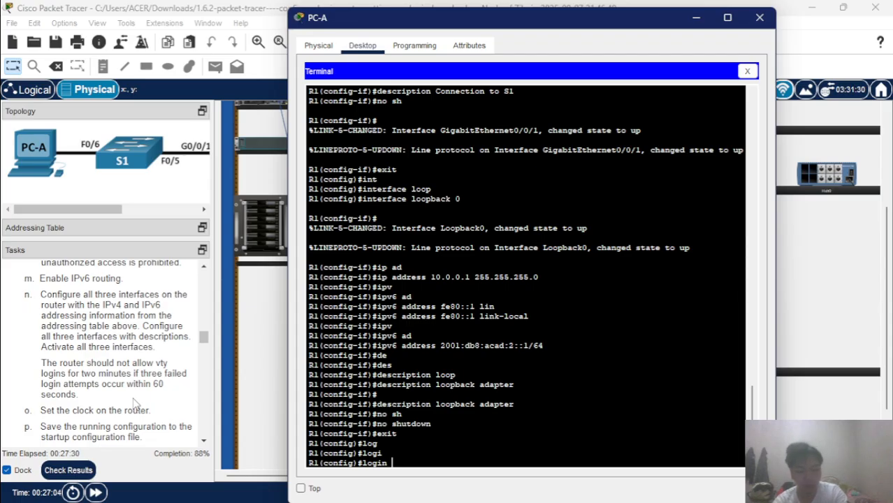
type("blo")
key("Tab")
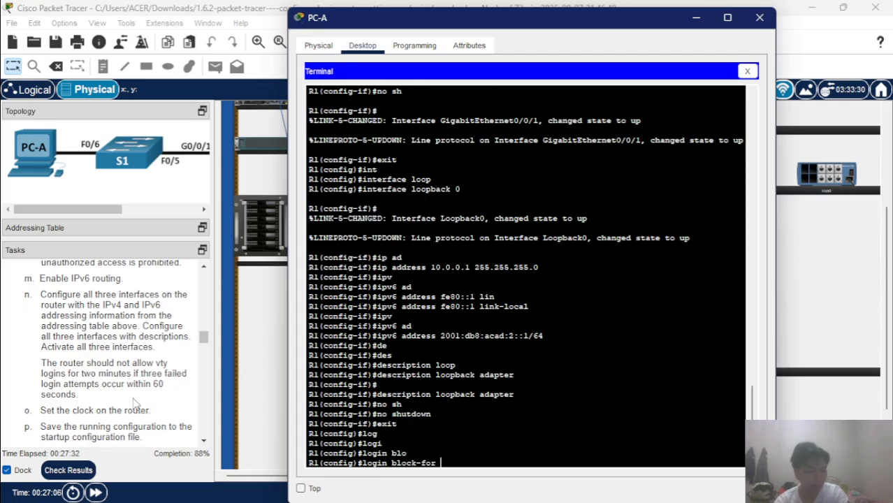
type("120")
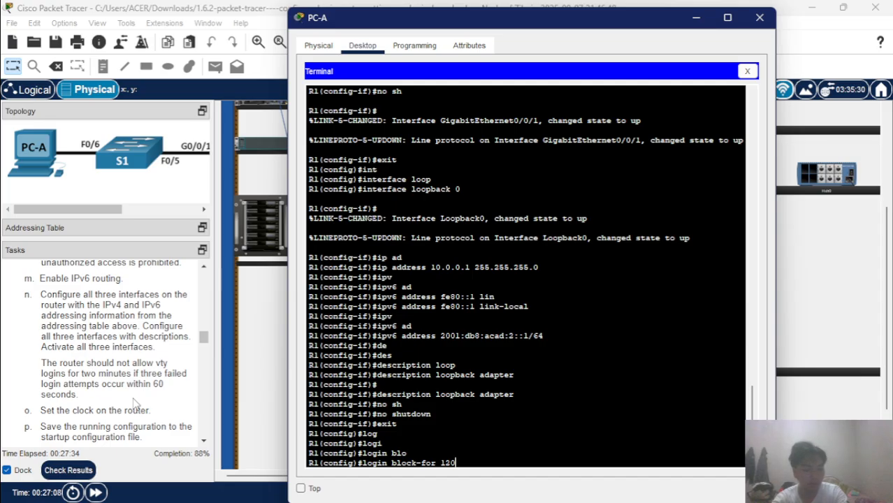
type(" at")
key("Tab")
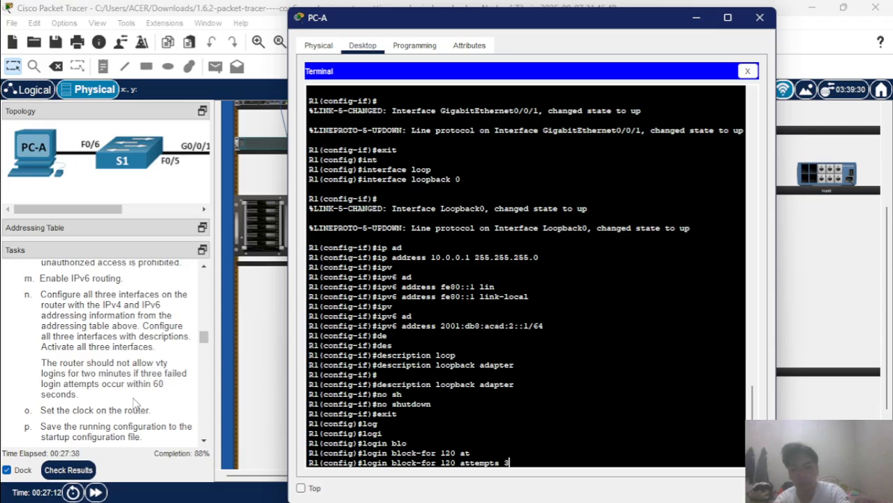
type("3 wit")
key("Tab")
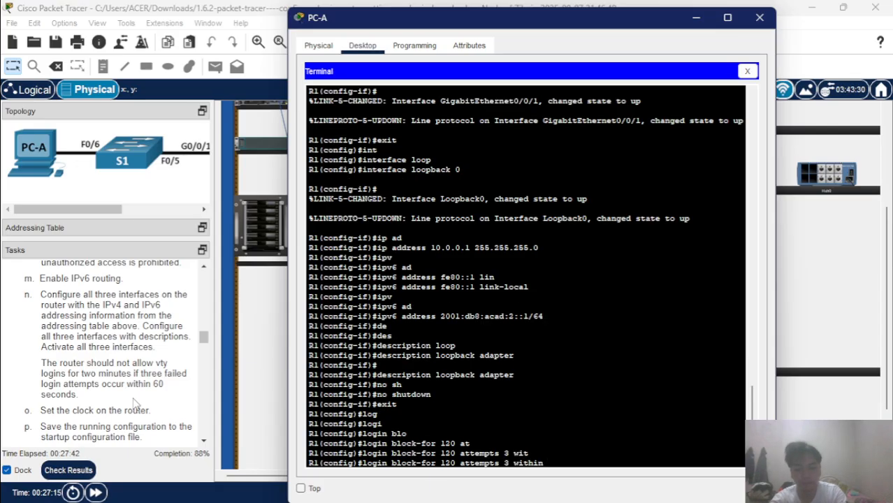
type("60")
key("Return")
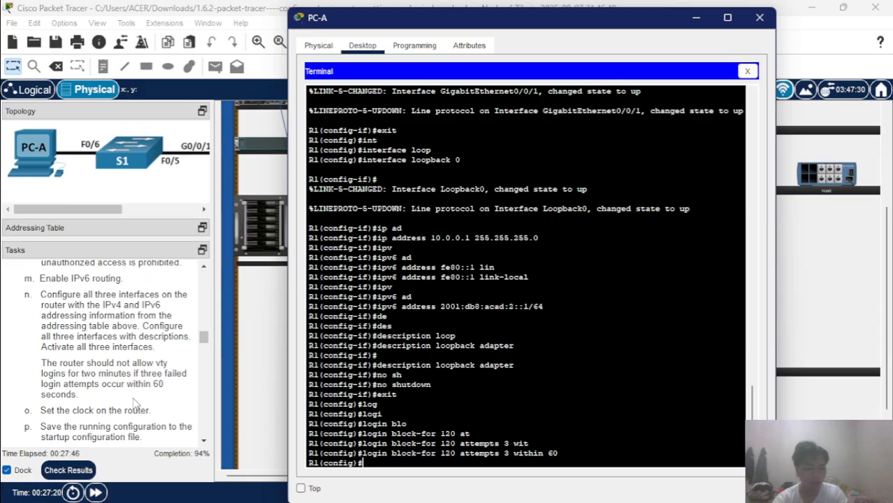
type("ex")
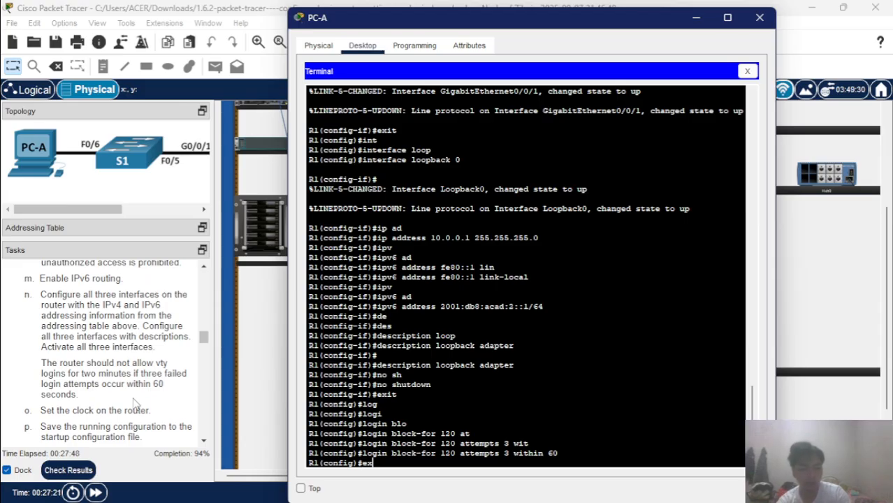
type("it")
key("Return")
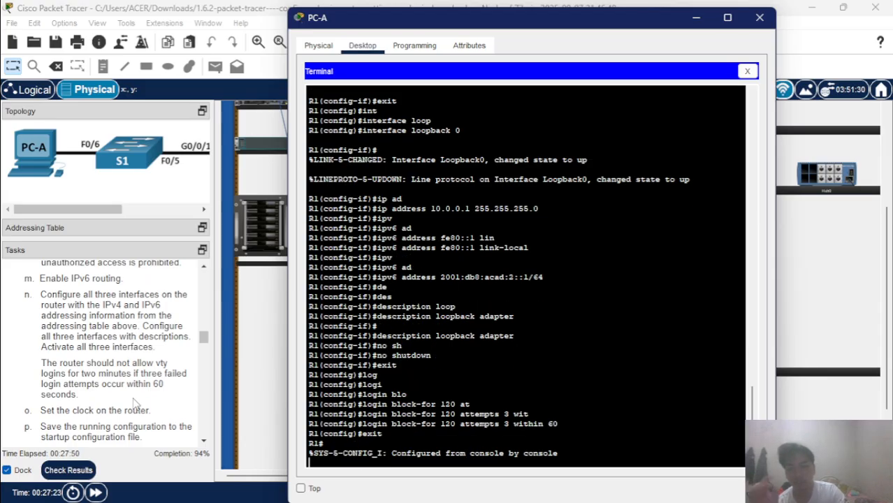
Set R1's clock to 15:30:00 26 Nov 2025 and return to the main Packet Tracer workspace.
key("Return")
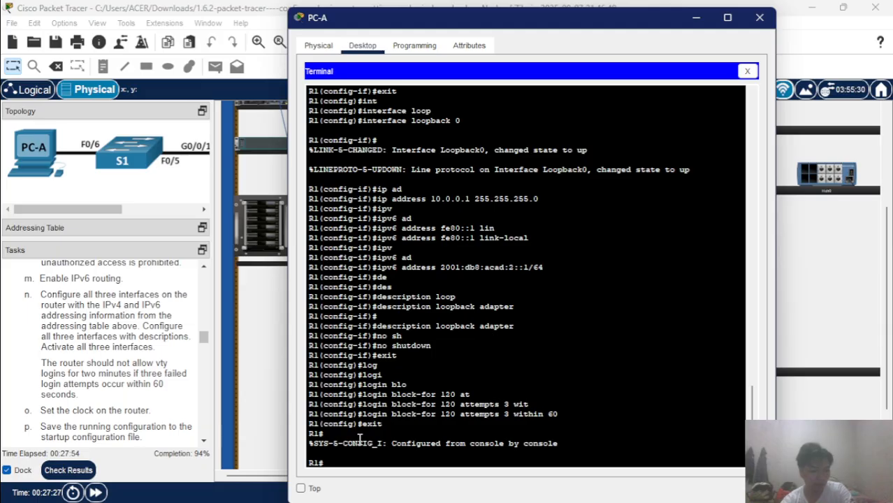
type("clo")
key("Tab")
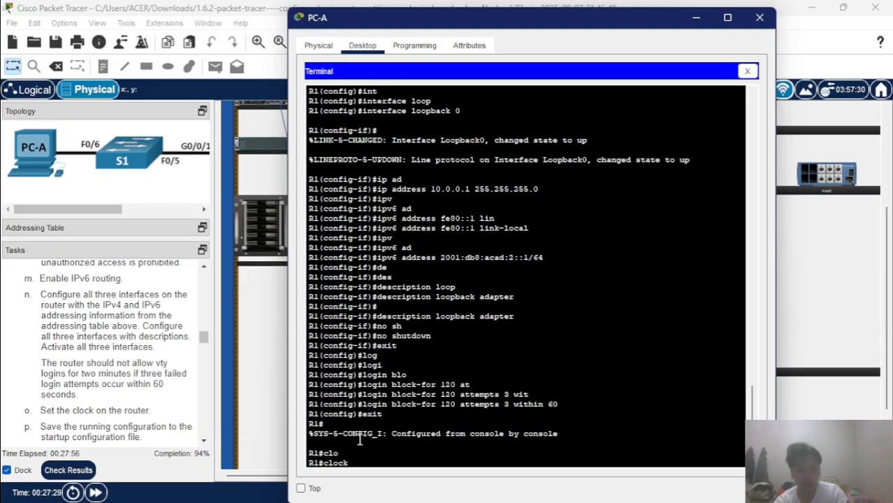
type("se")
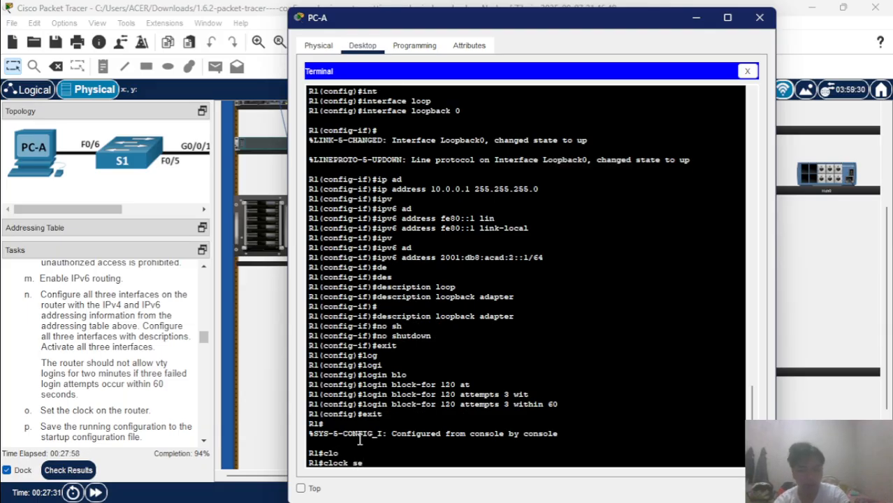
type("t")
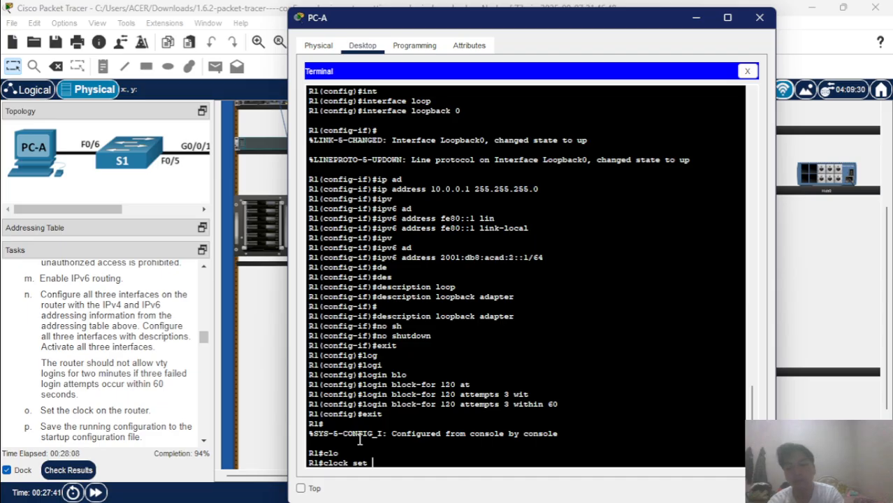
type("15")
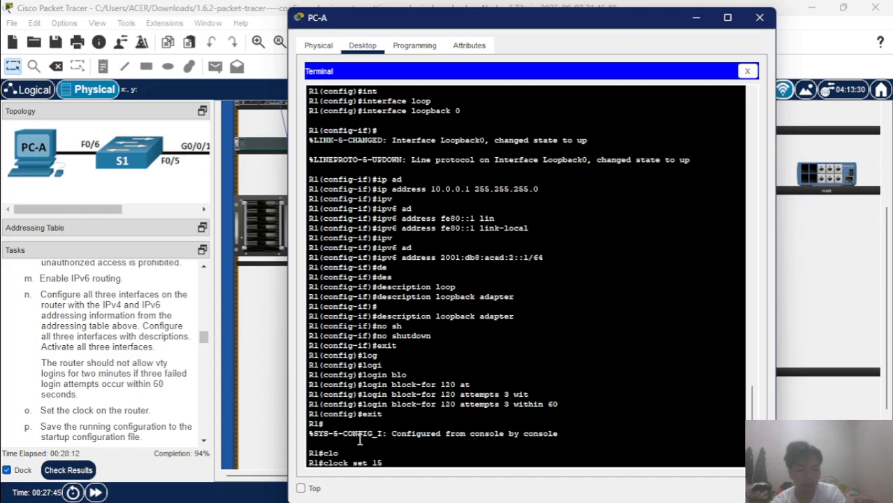
type(":30:")
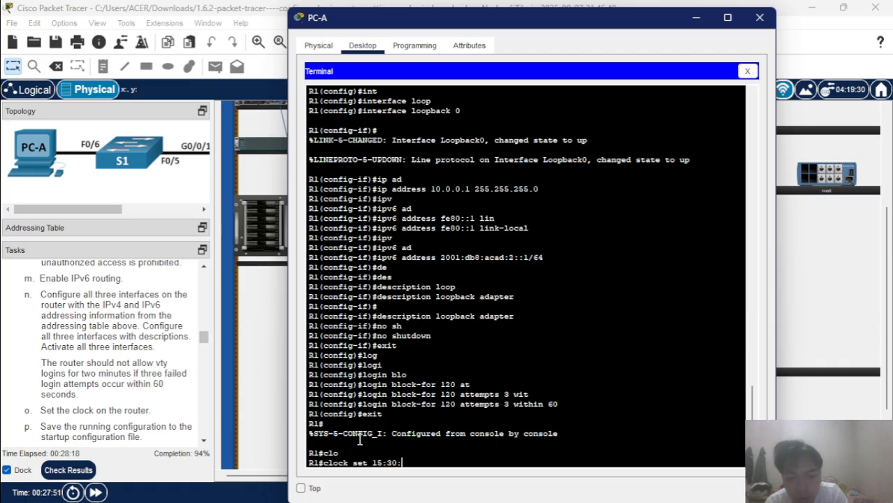
type("0")
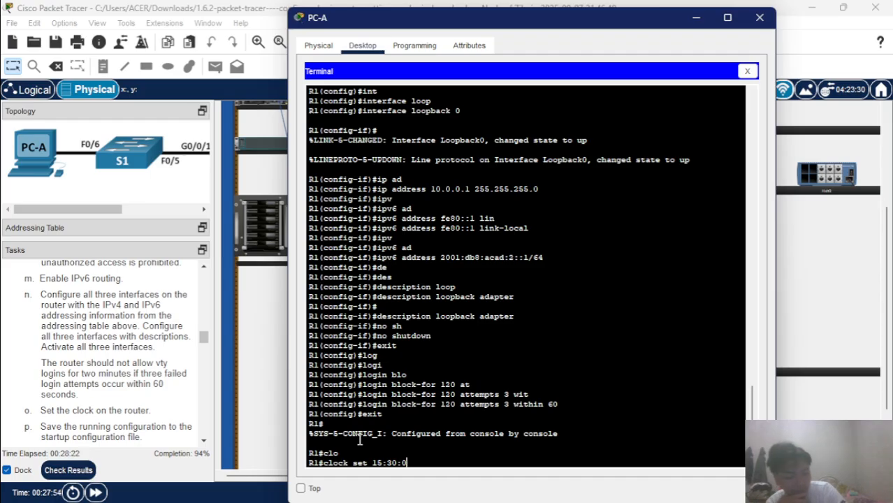
type("0")
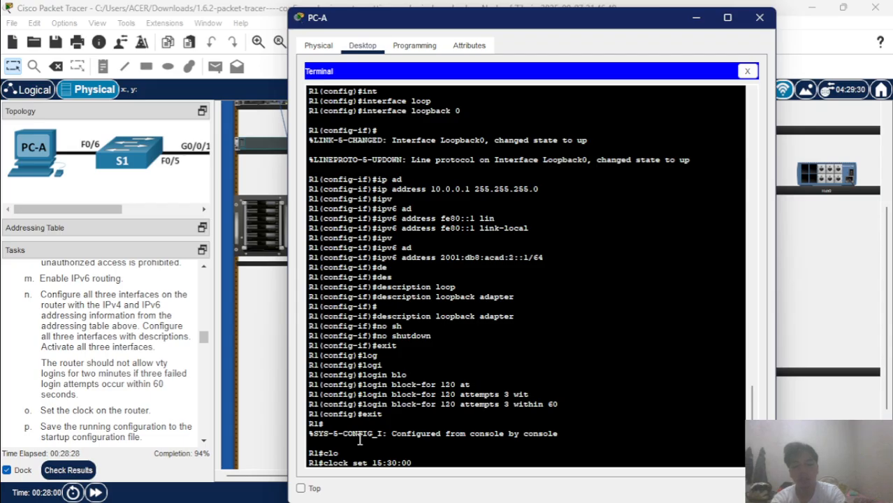
type("26")
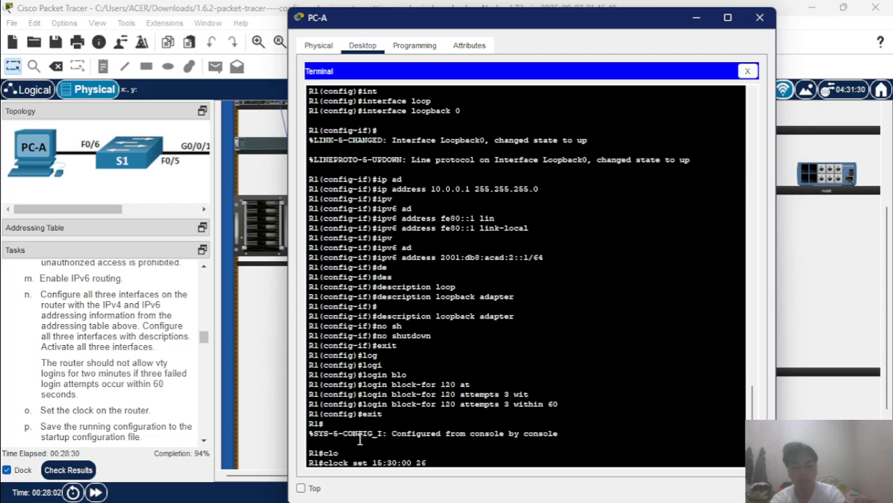
type(" Nov")
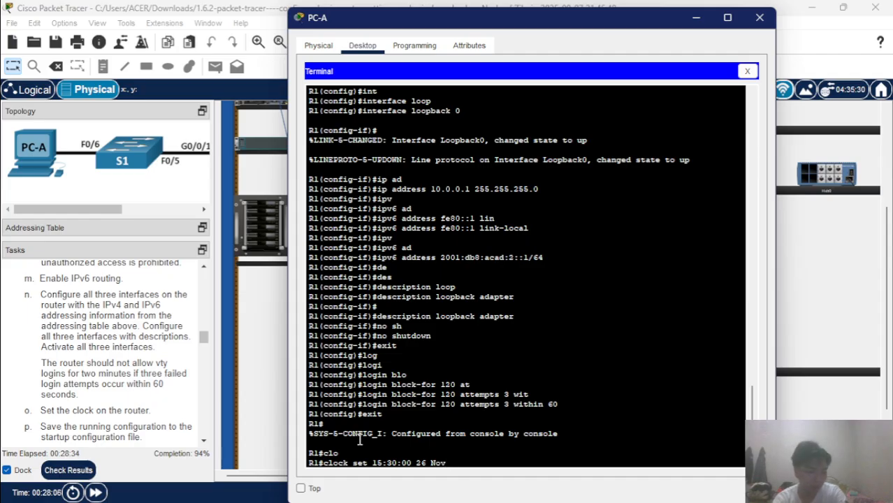
type(" 2025")
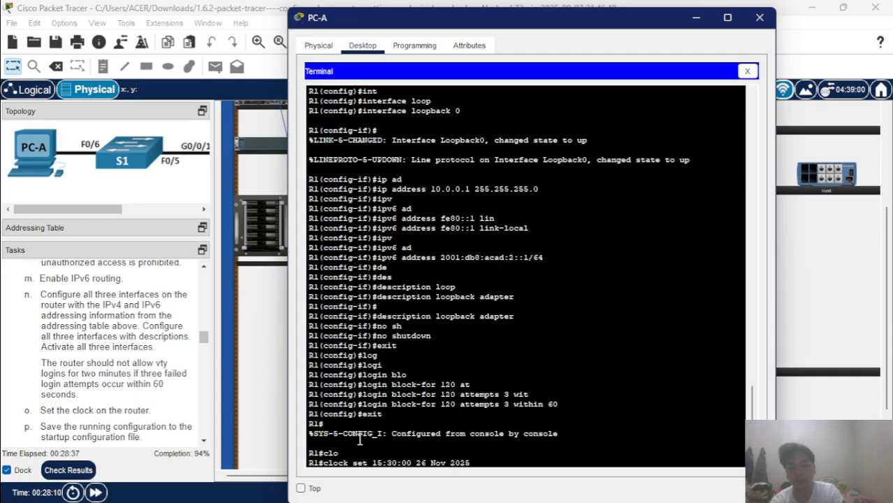
key("Return")
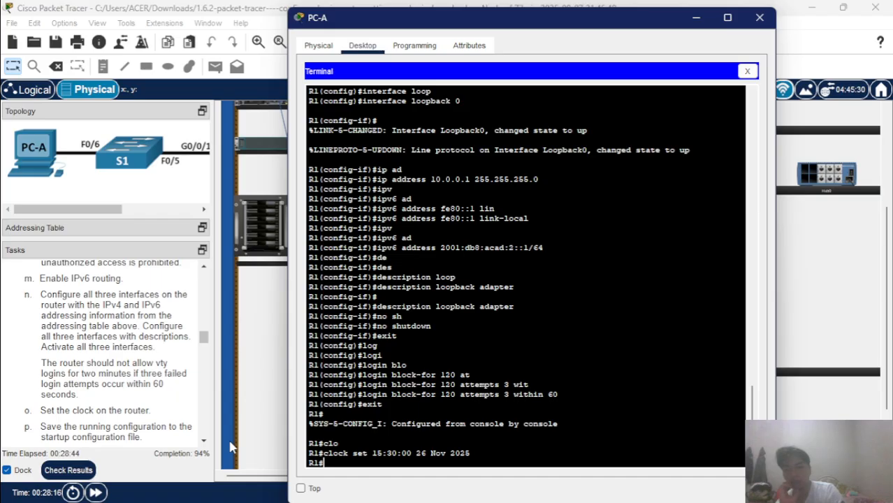
left_click(68, 473)
Review the 68/72 assessment items, noting the incorrect Username and Server entries, then close the results.
left_click(68, 473)
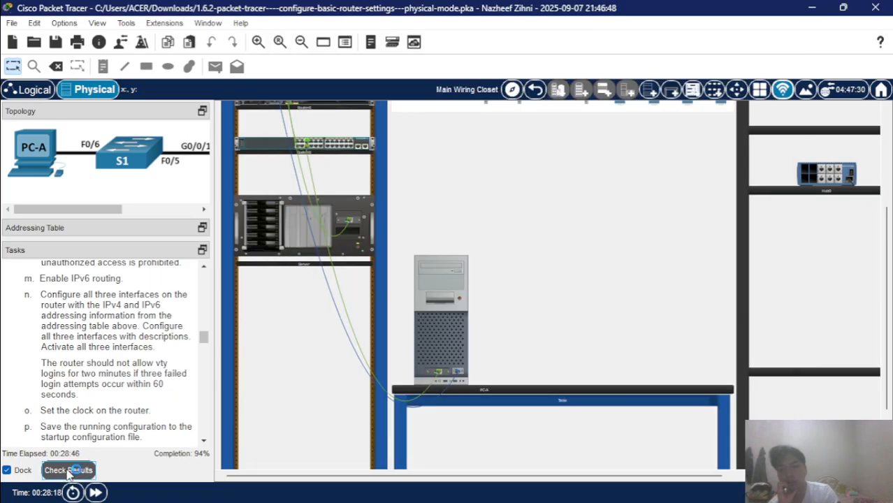
left_click(139, 87)
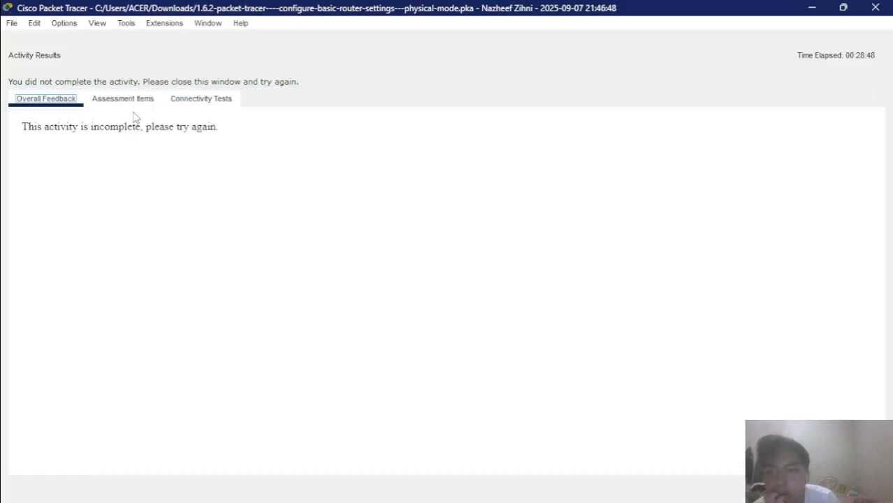
left_click(130, 100)
scroll(177, 230, "down", 3)
scroll(177, 229, "down", 20)
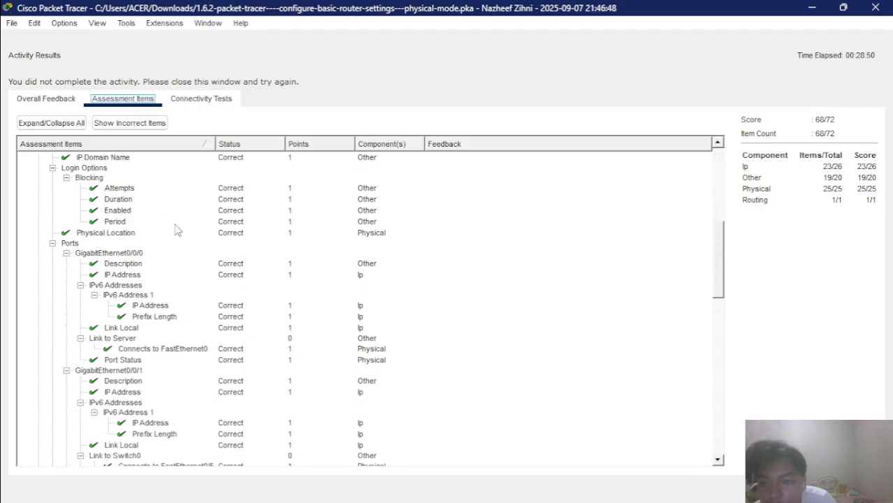
scroll(177, 230, "down", 3)
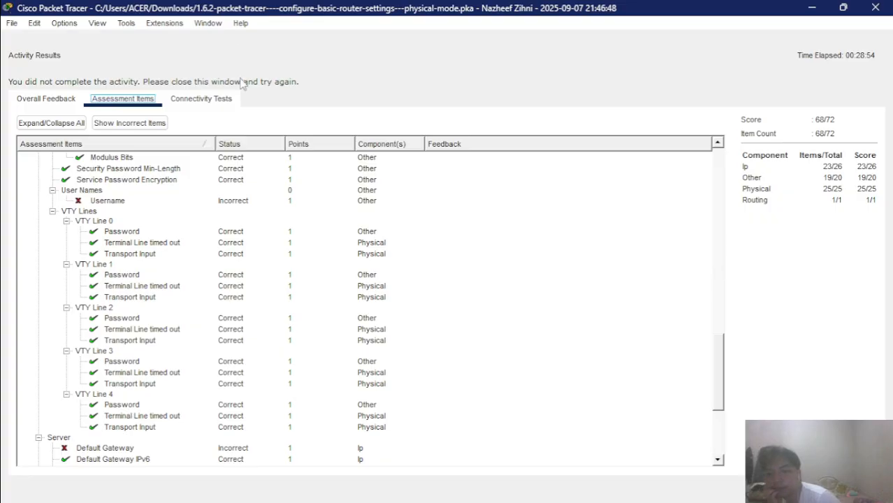
scroll(246, 197, "down", 3)
scroll(246, 197, "down", 4)
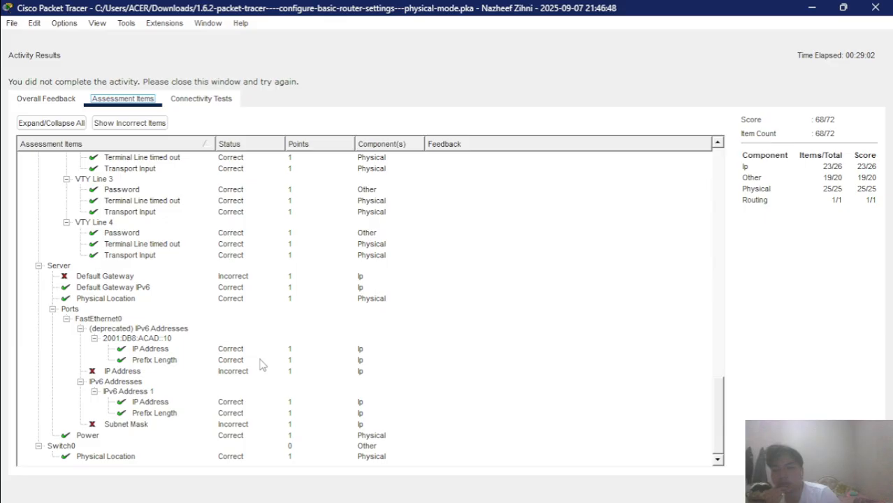
scroll(325, 378, "up", 18)
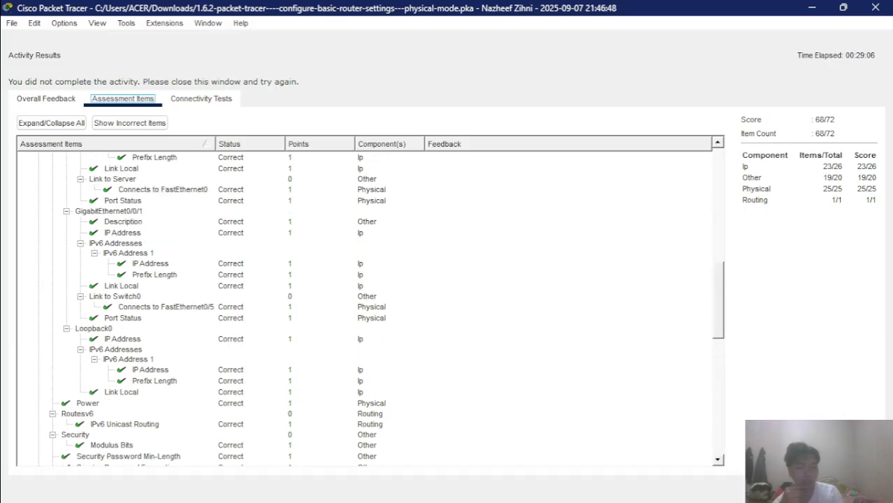
left_click(864, 488)
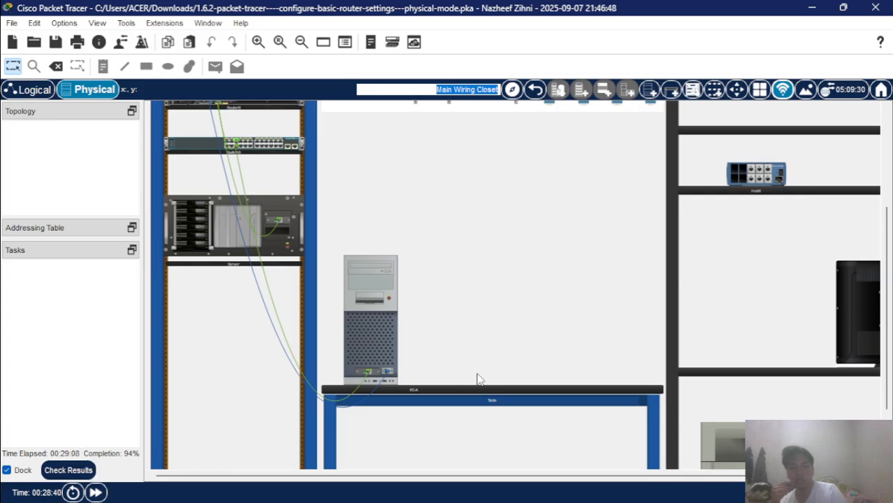
Reopen PC-A's terminal to R1 and enter global configuration mode with configure terminal.
left_click(385, 266)
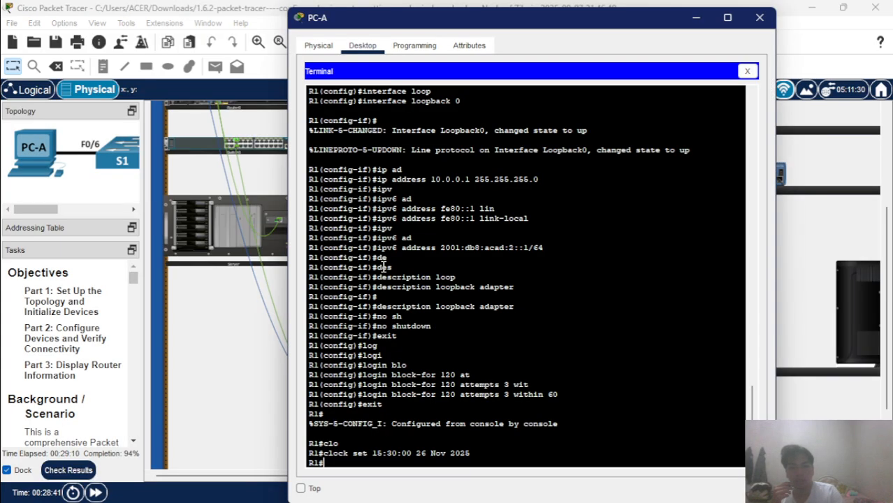
type("con")
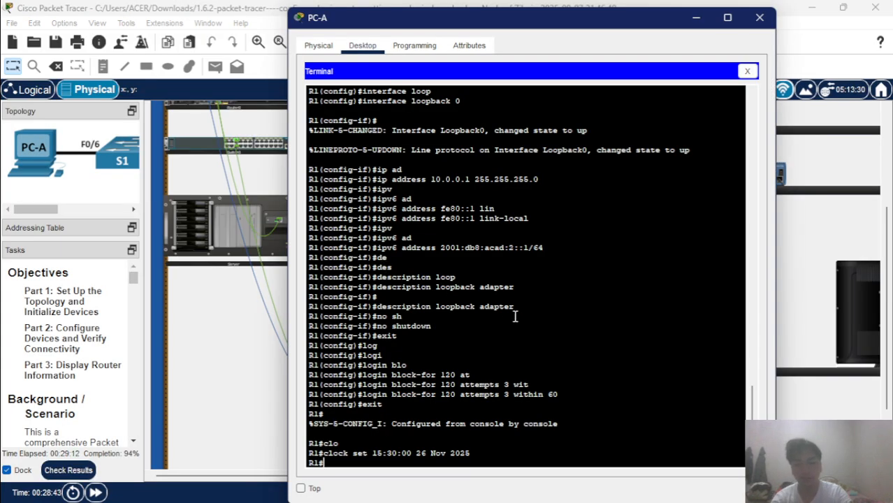
key("Tab")
type("f")
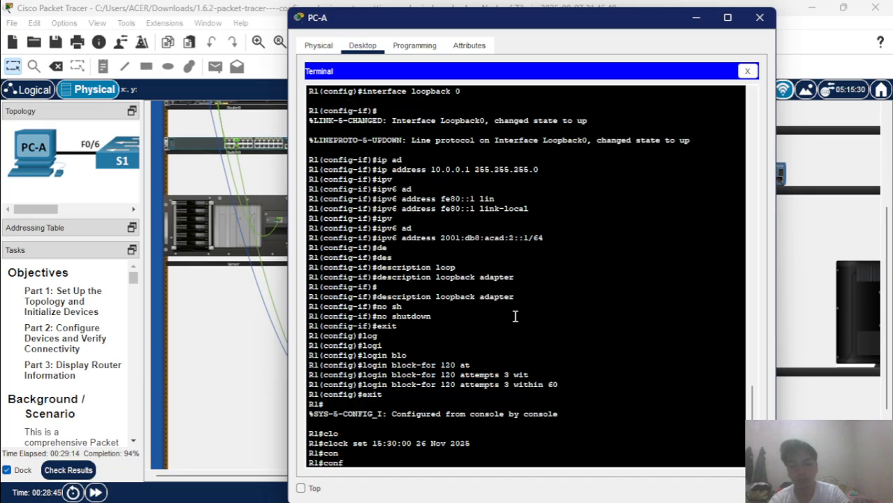
key("Tab")
type("terminal")
key("Return")
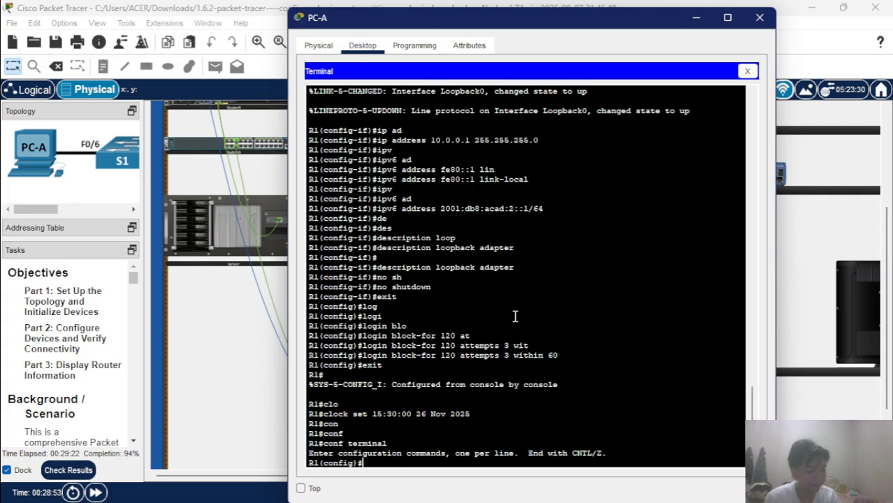
Create local user SSHadmin on R1 with the admin's secret password.
type("us")
key("Tab")
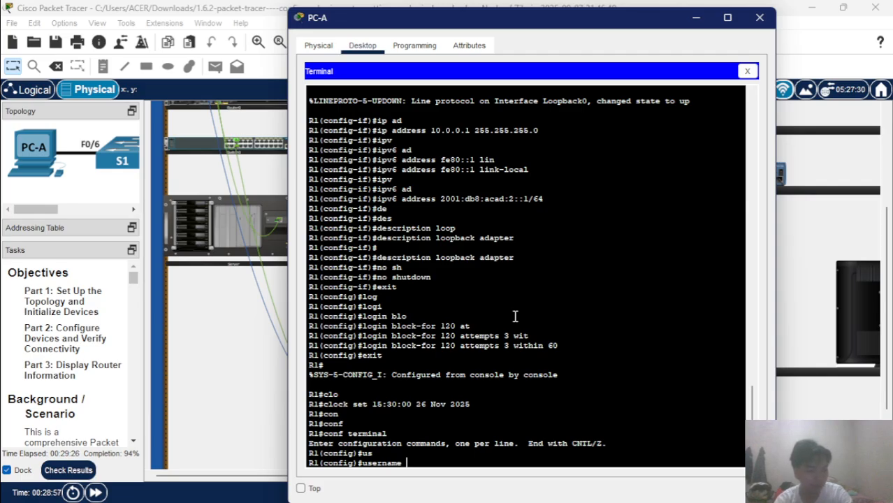
type("SSH")
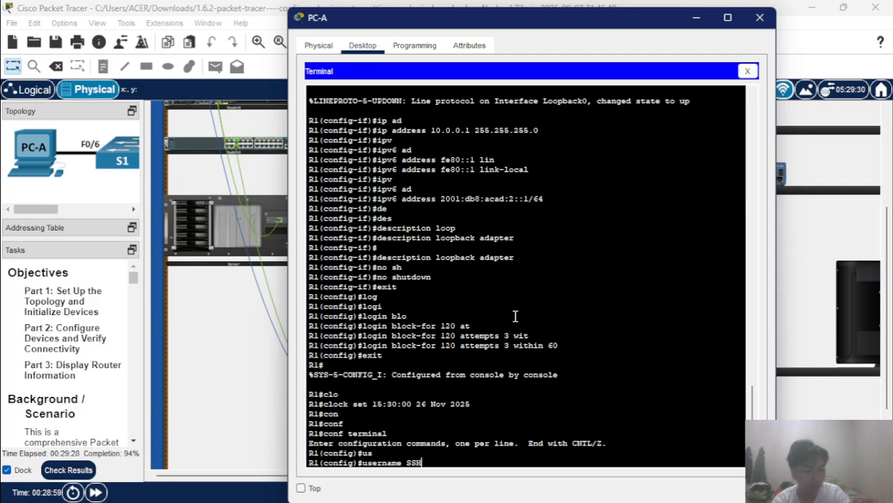
type("admin")
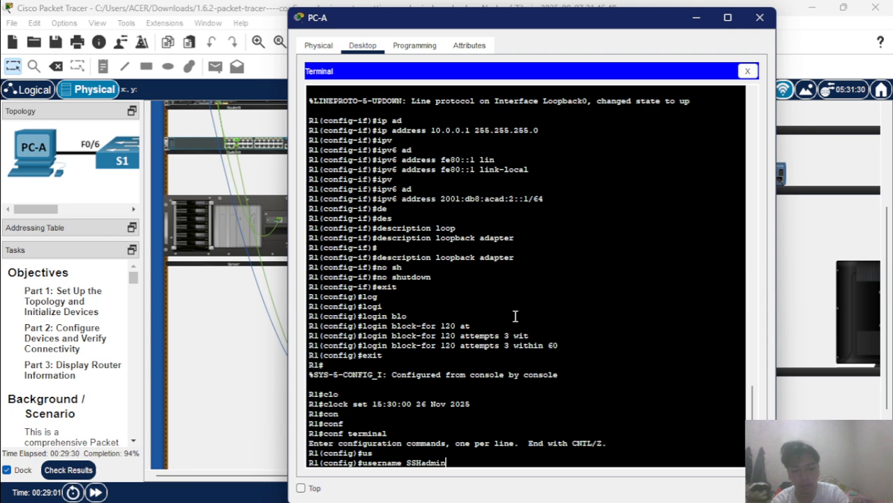
key("Return")
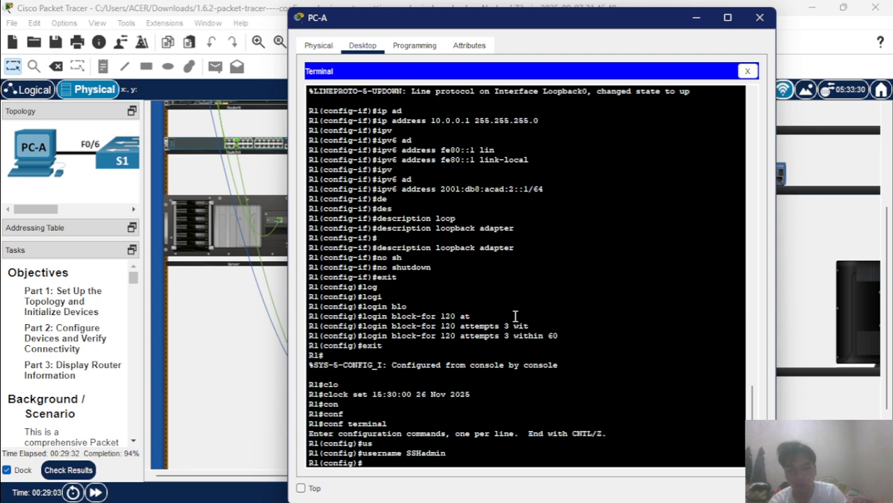
key("Up")
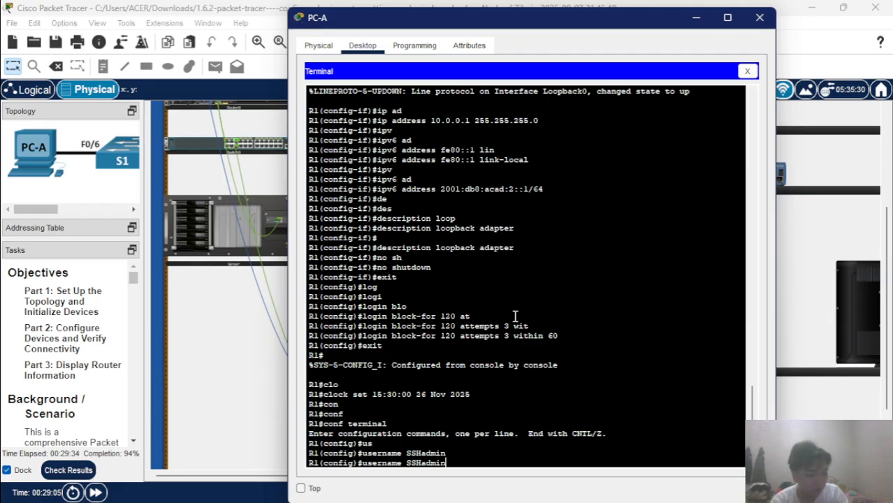
type("se")
key("Tab")
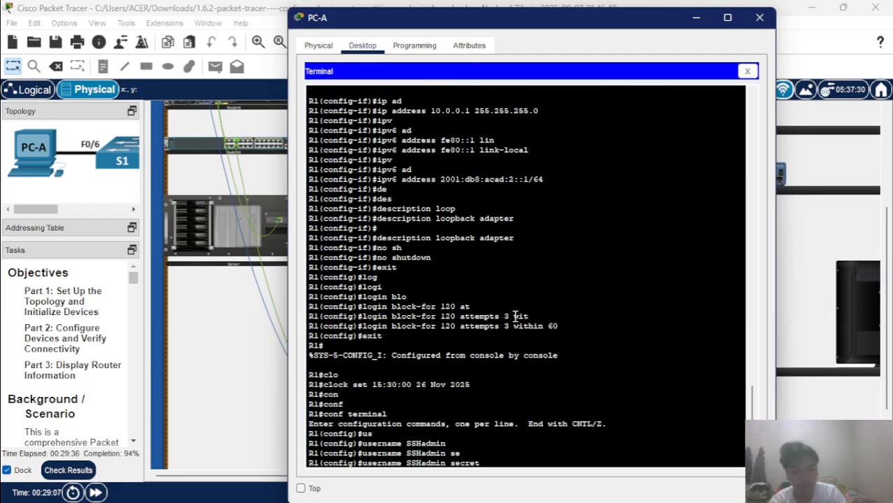
type("55")
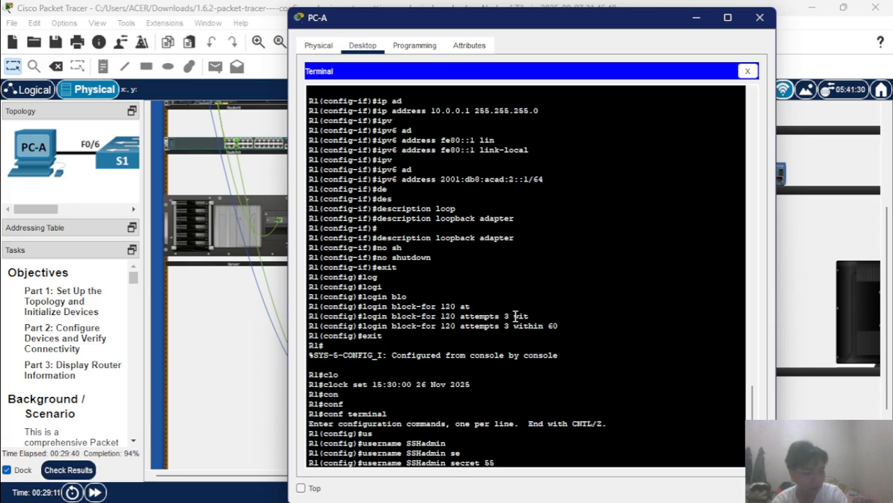
type("Hadm")
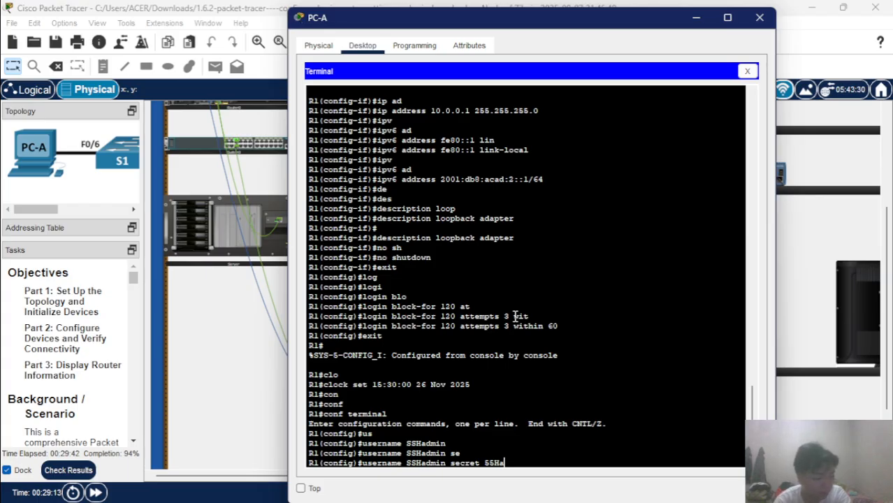
type("!")
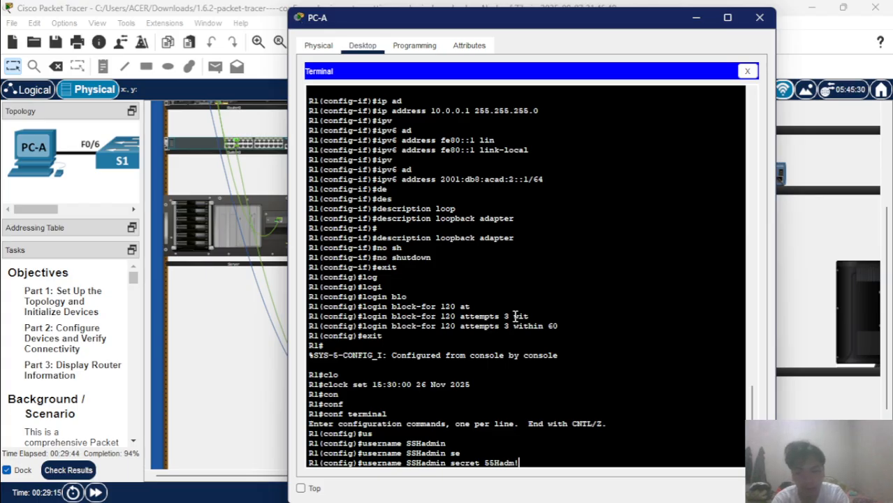
type("n2020")
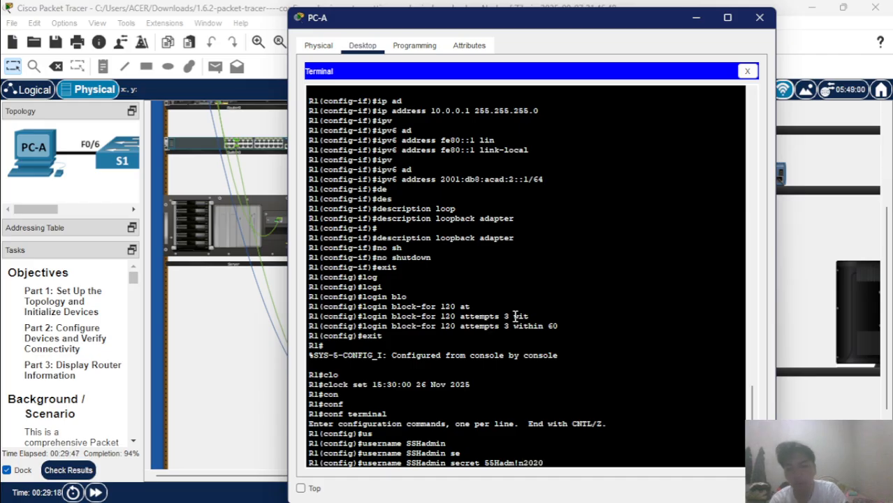
key("Return")
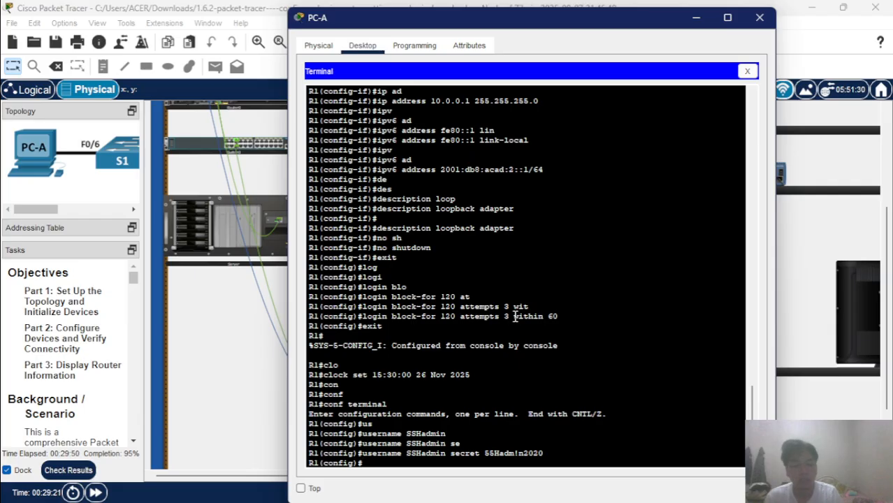
left_click(68, 470)
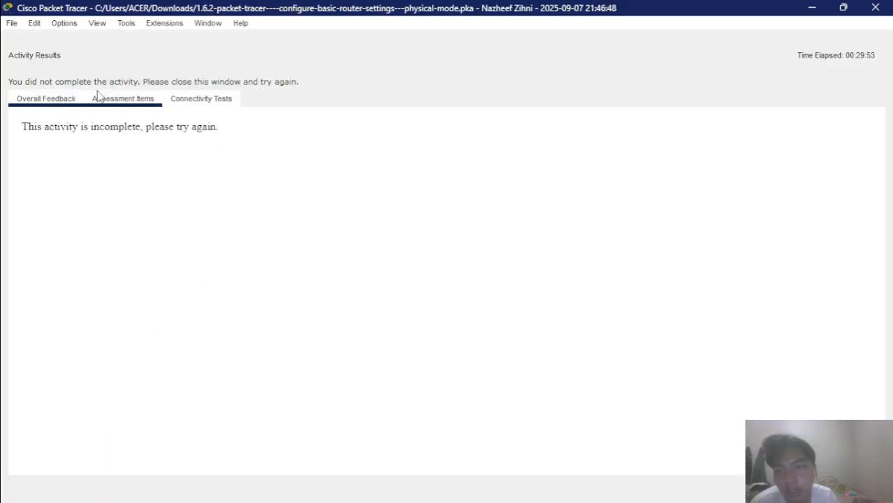
left_click(98, 97)
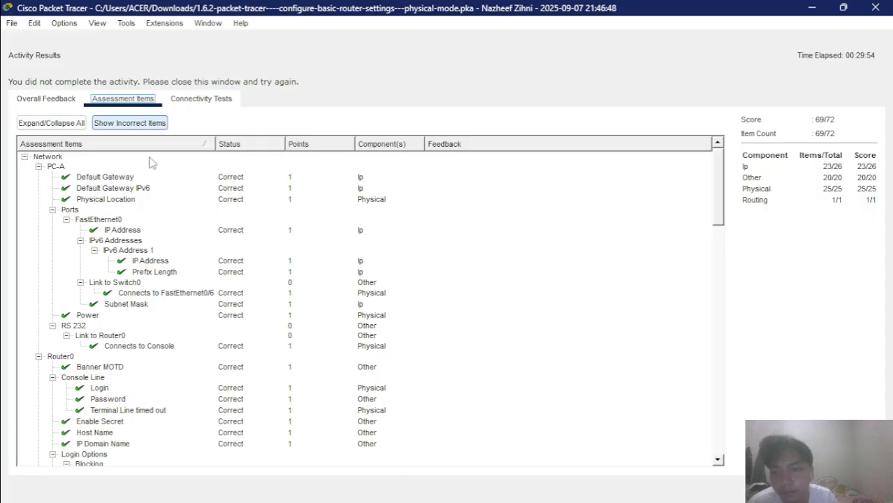
scroll(238, 307, "down", 20)
scroll(237, 308, "up", 4)
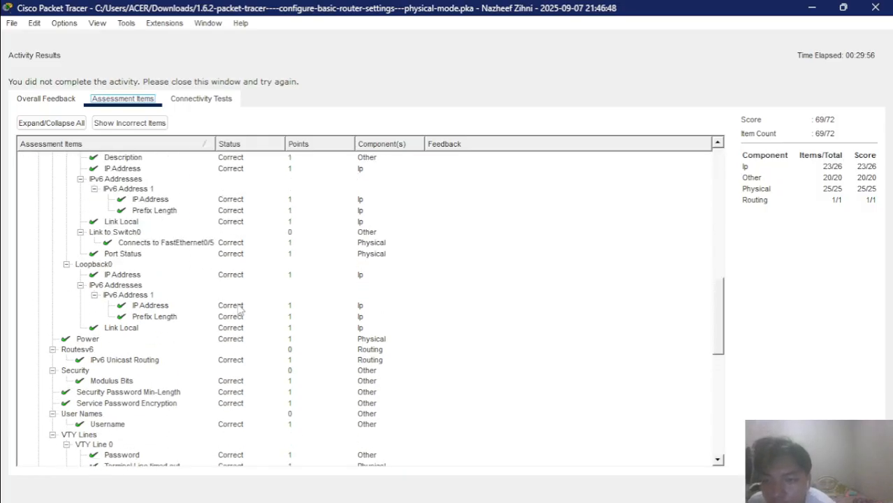
scroll(237, 308, "down", 12)
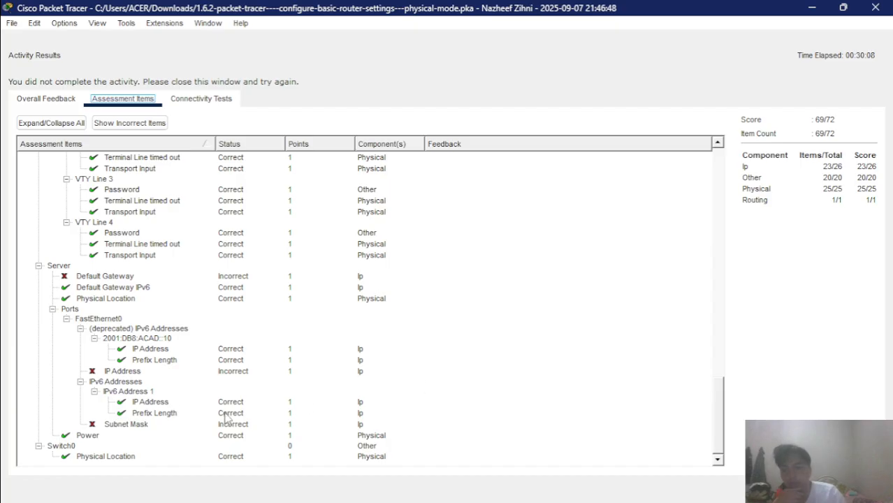
scroll(174, 390, "up", 1)
scroll(174, 390, "down", 1)
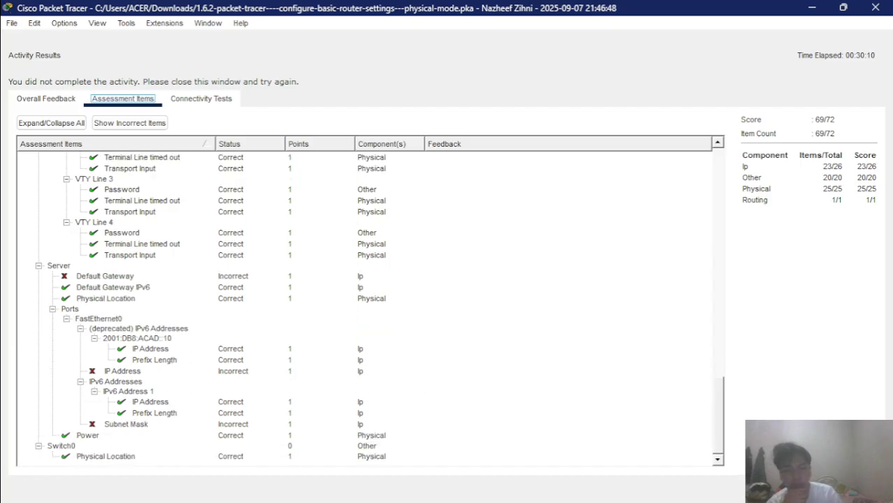
left_click(856, 488)
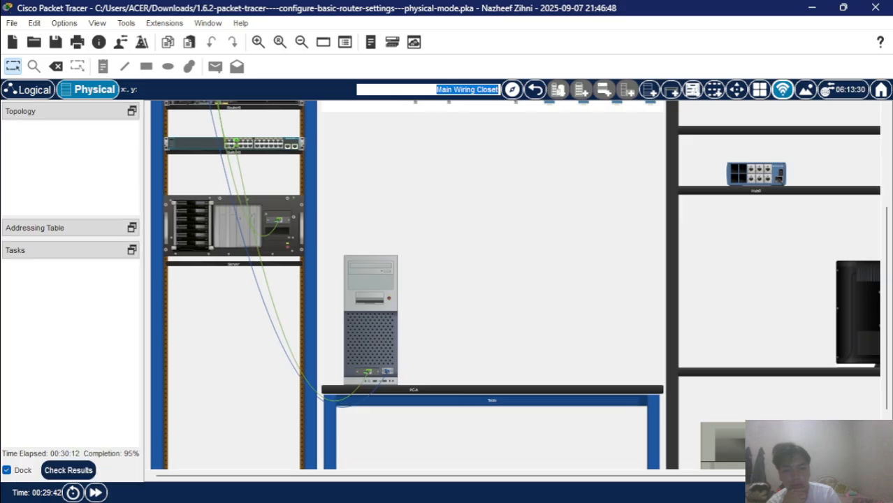
Give the Server static IPv4 192.168.0.10, mask 255.255.255.0, gateway 192.168.0.1, then minimize its window.
left_click(230, 234)
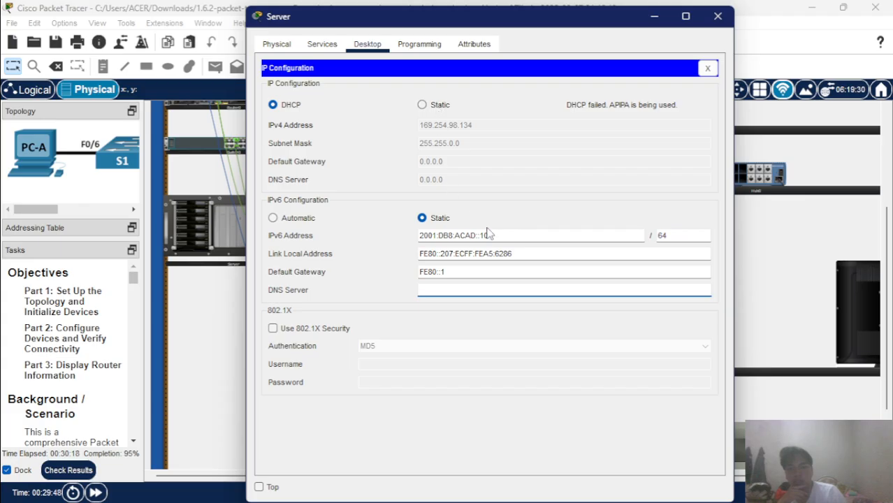
left_click(421, 105)
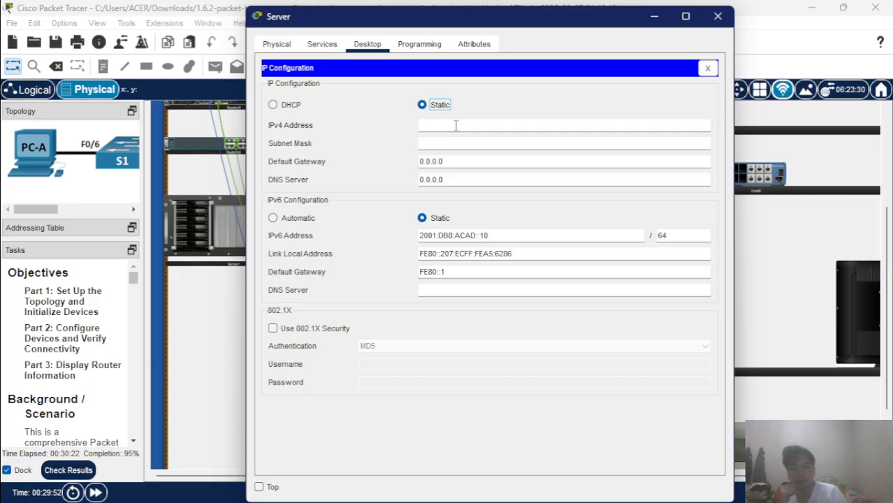
left_click(456, 125)
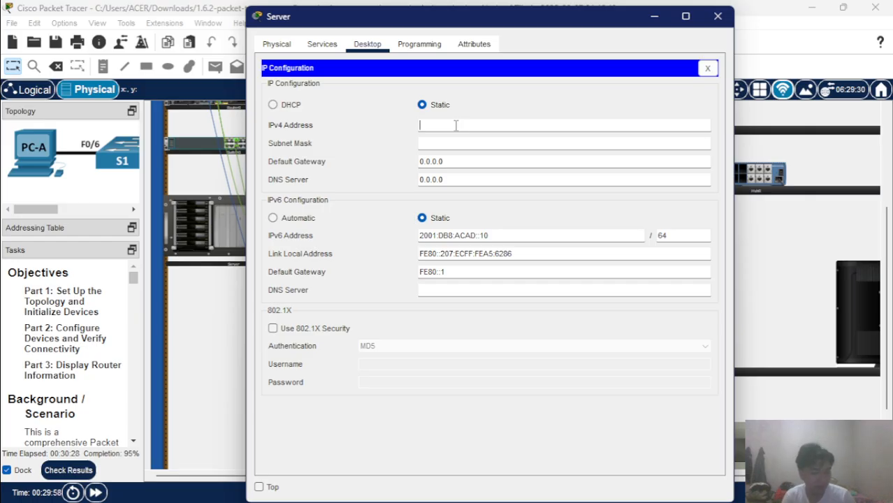
type("192.1")
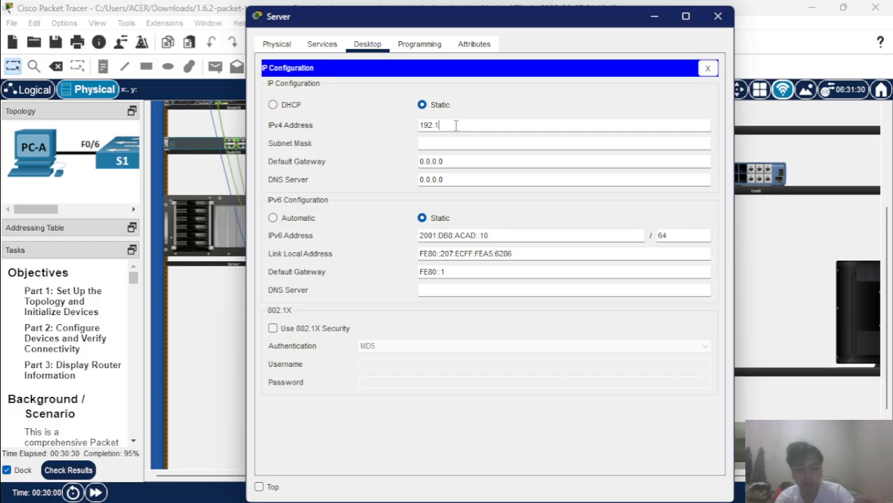
type("68.0")
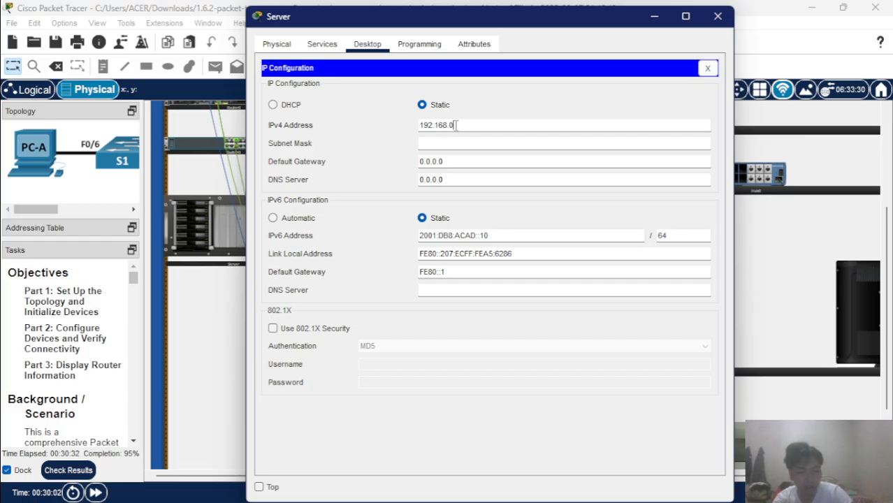
type(".10")
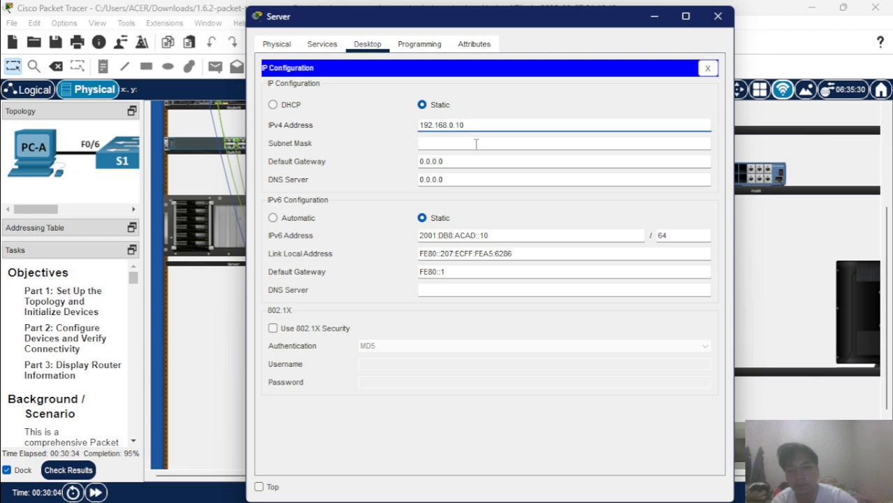
left_click(475, 143)
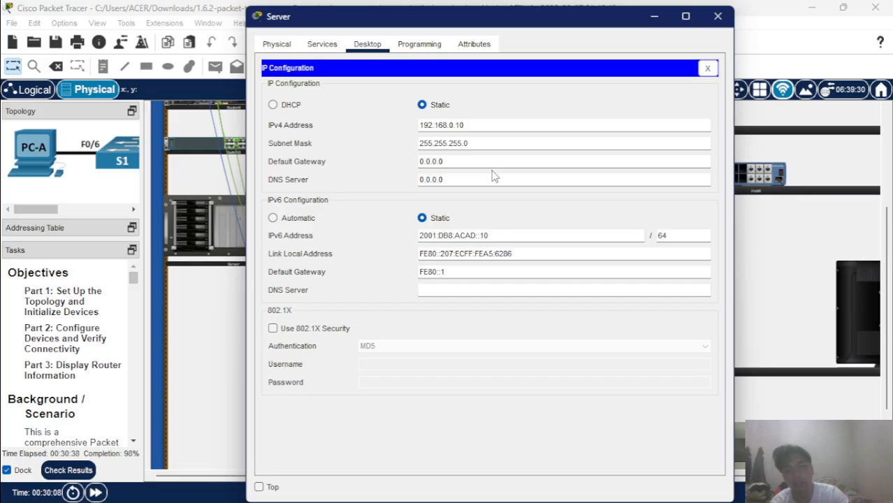
left_click(482, 162)
key("BackSpace")
key("BackSpace")
key("BackSpace")
key("BackSpace")
key("BackSpace")
key("BackSpace")
type("1")
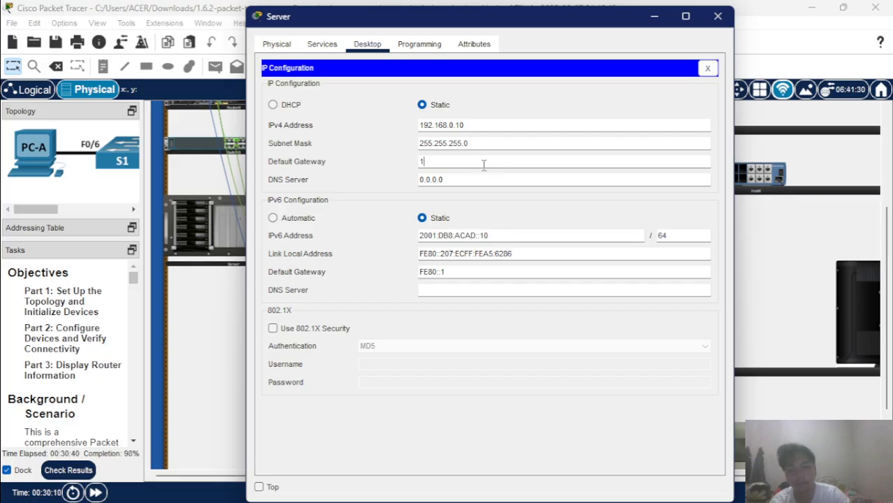
type("92.168")
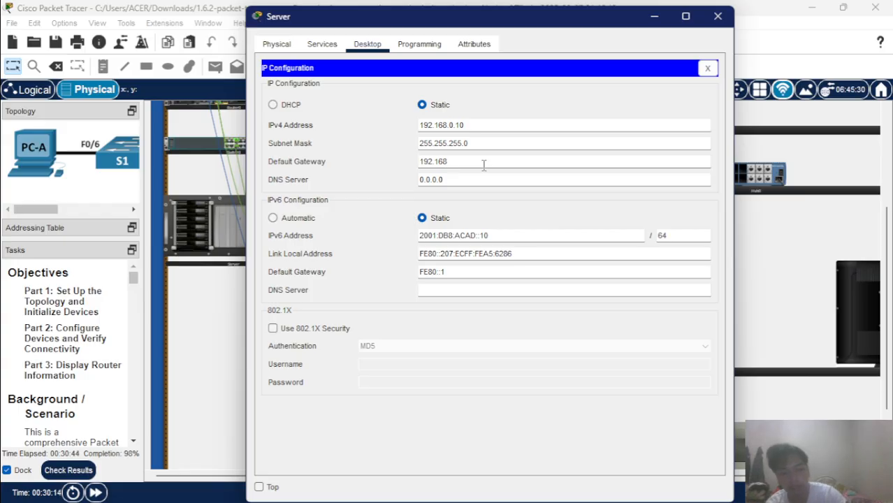
type(".0")
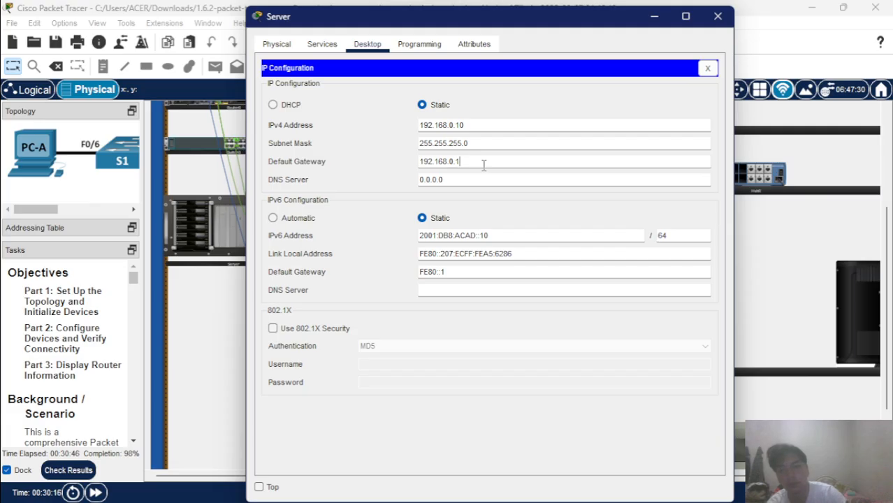
type(".1")
left_click(542, 235)
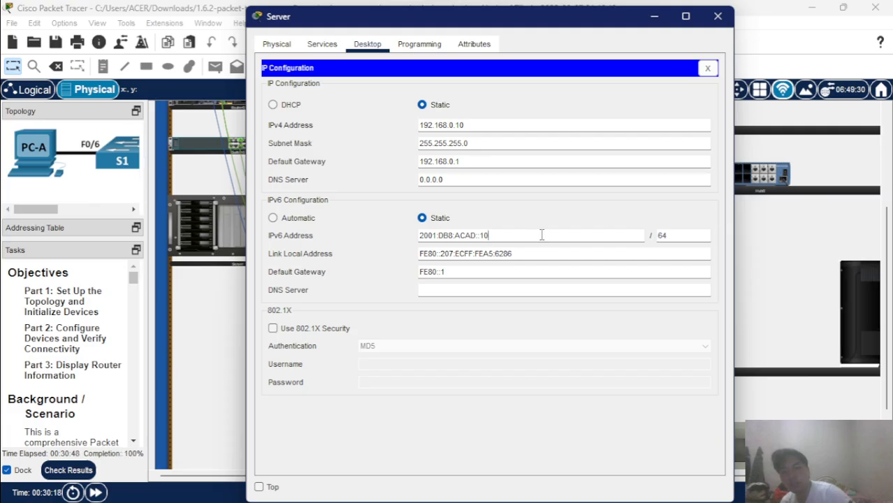
left_click(661, 16)
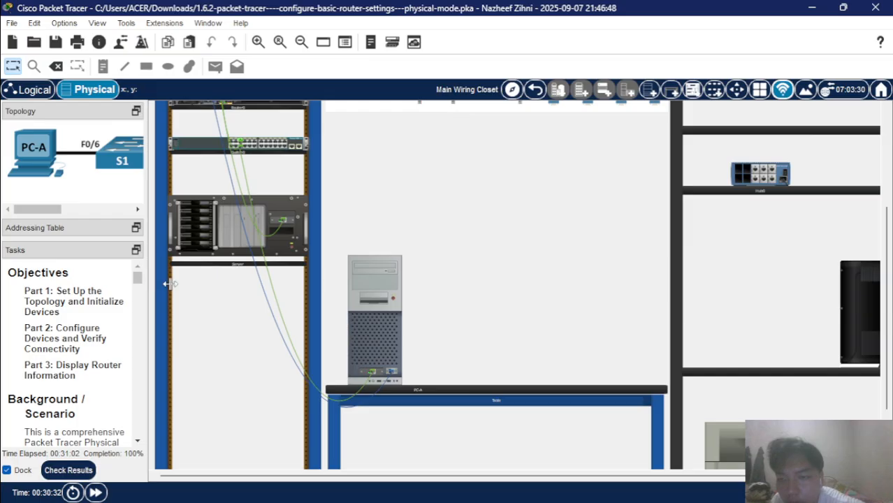
left_click_drag(170, 283, 259, 293)
scroll(205, 365, "down", 10)
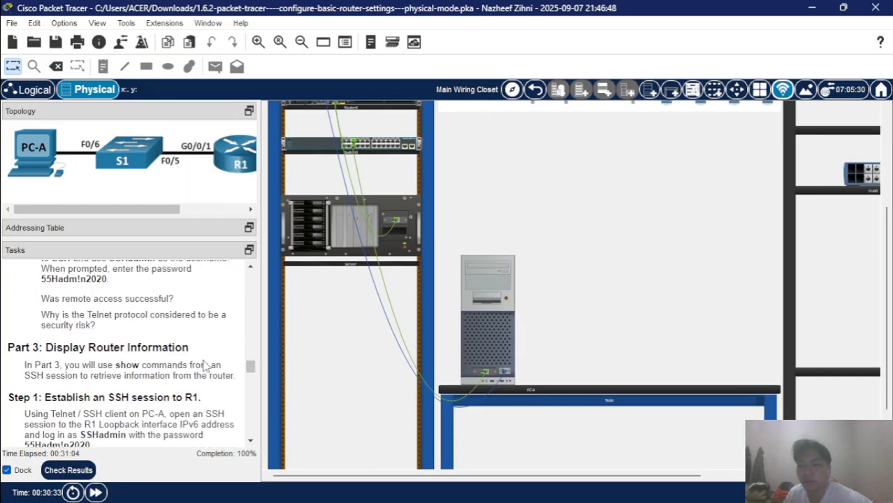
scroll(206, 364, "up", 5)
scroll(205, 366, "down", 3)
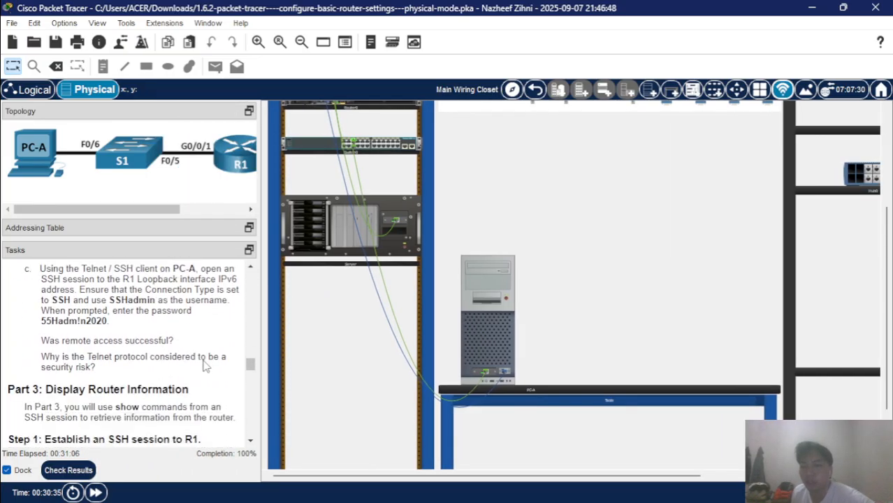
scroll(206, 365, "up", 2)
scroll(206, 365, "down", 2)
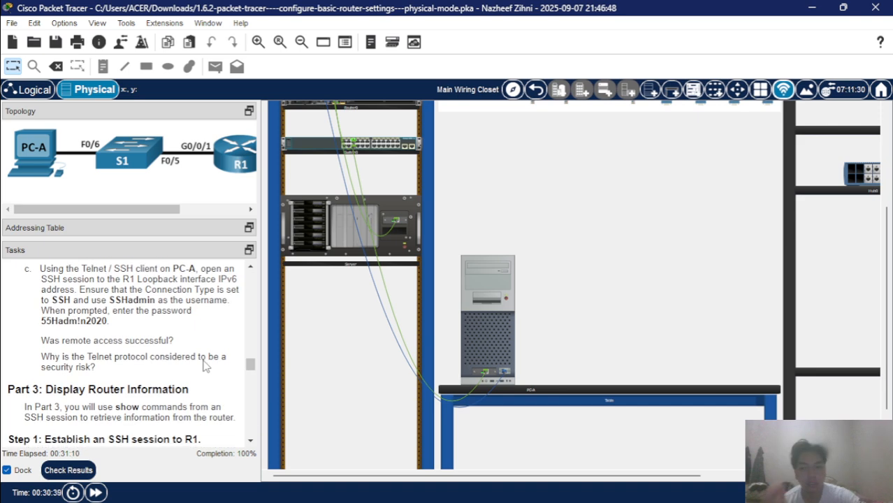
left_click(478, 275)
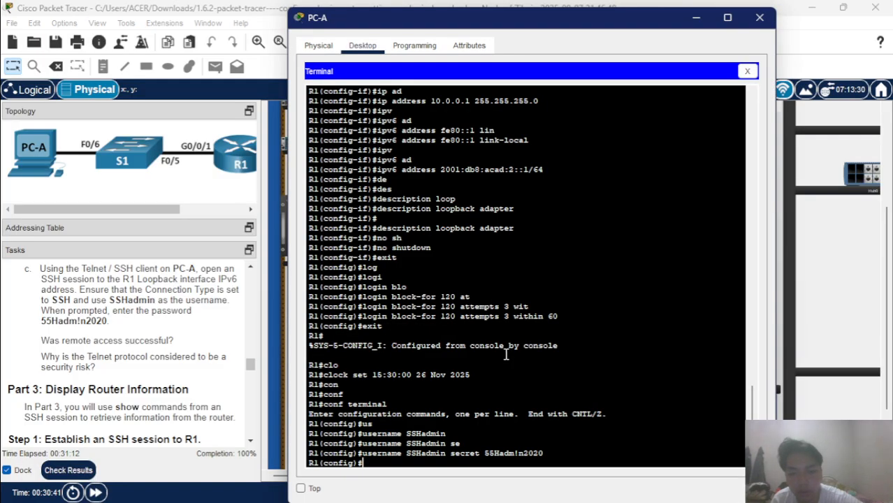
type("exi")
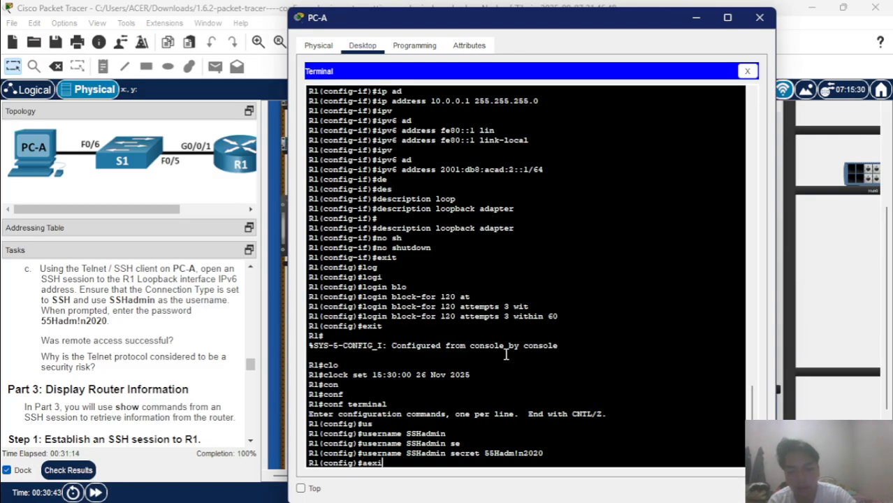
key("BackSpace")
key("BackSpace")
key("BackSpace")
key("BackSpace")
type("exit")
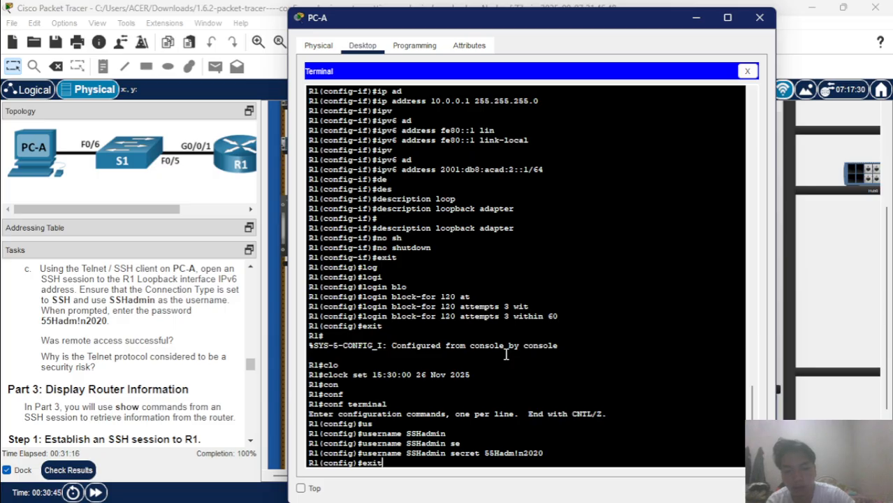
key("Return")
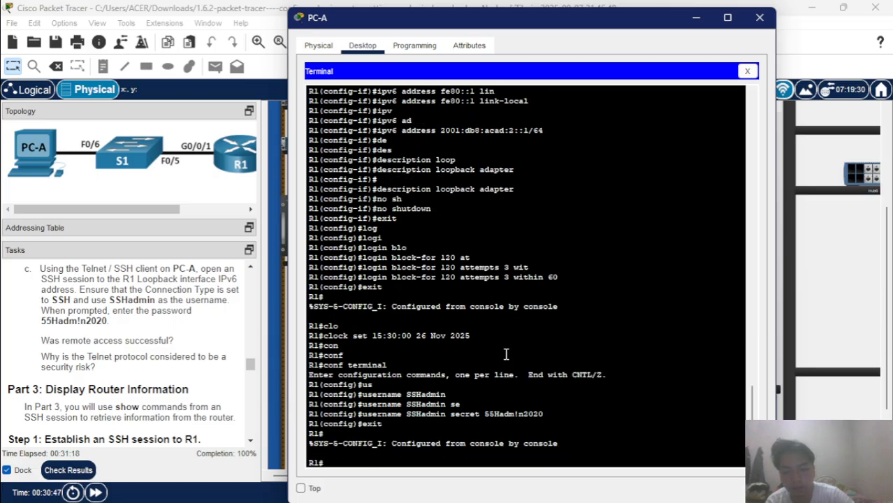
type("cop")
key("Tab")
type("run")
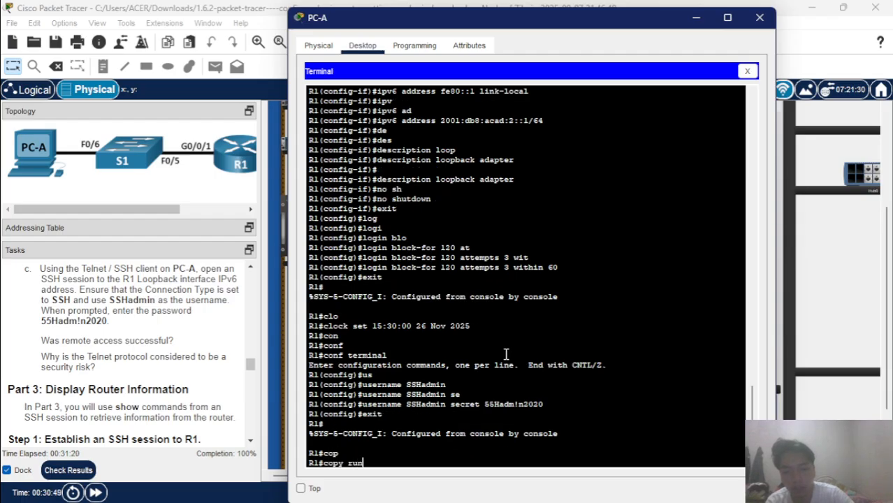
key("Tab")
type("st")
key("Tab")
key("Return")
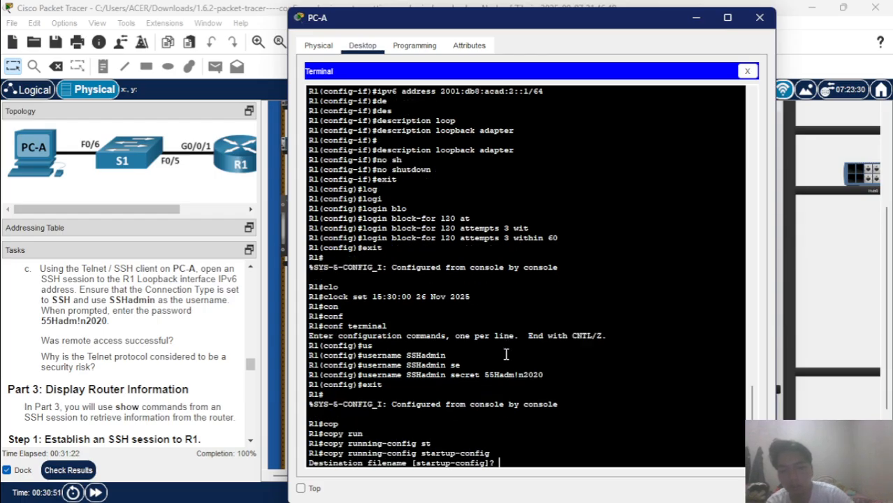
key("Return")
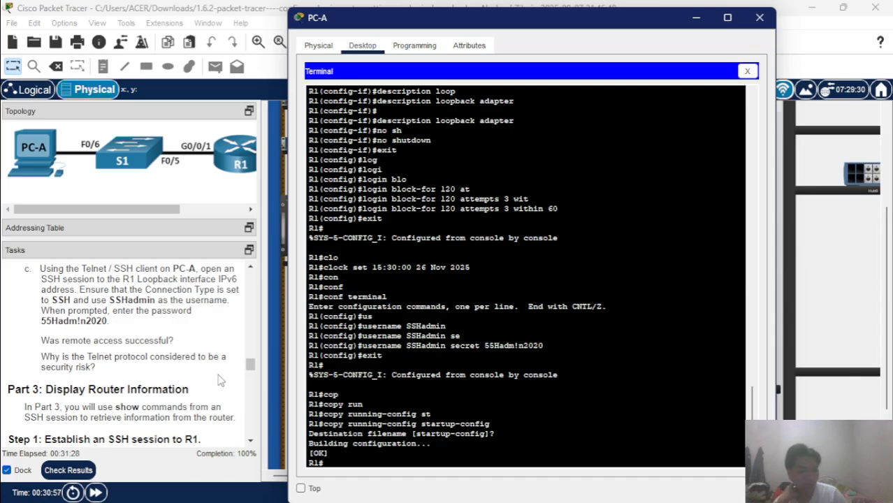
scroll(218, 379, "down", 3)
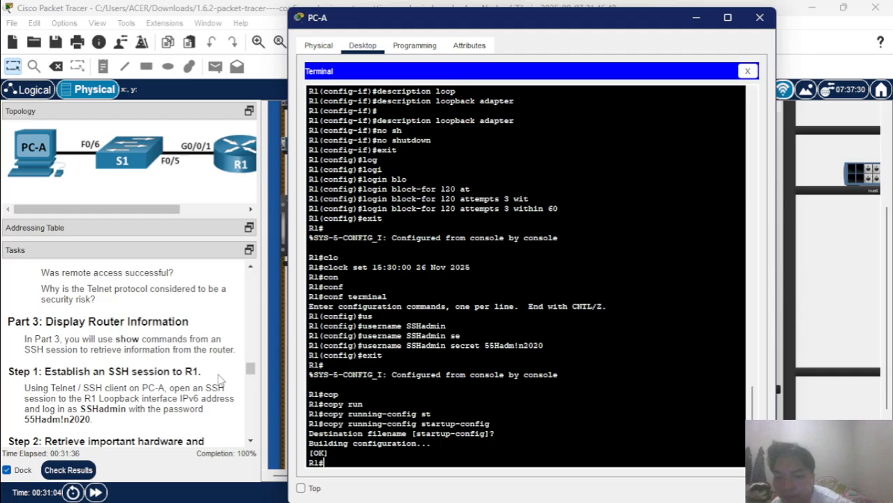
scroll(218, 380, "down", 5)
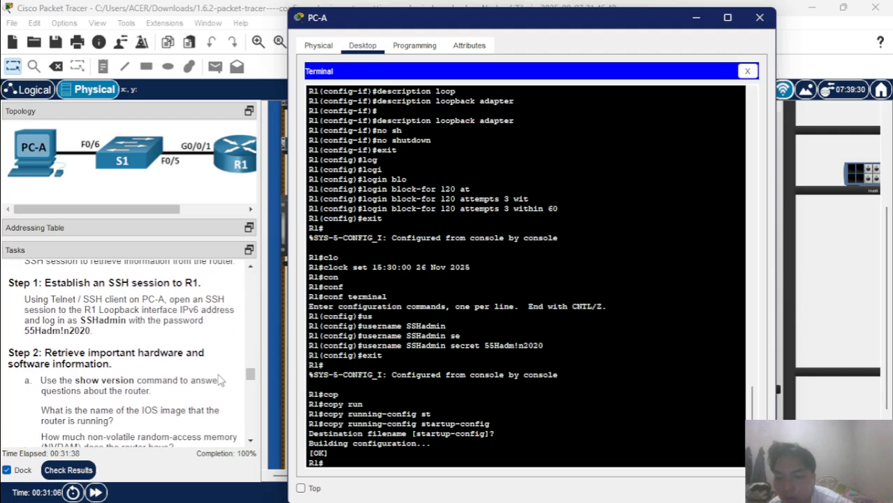
scroll(218, 379, "down", 3)
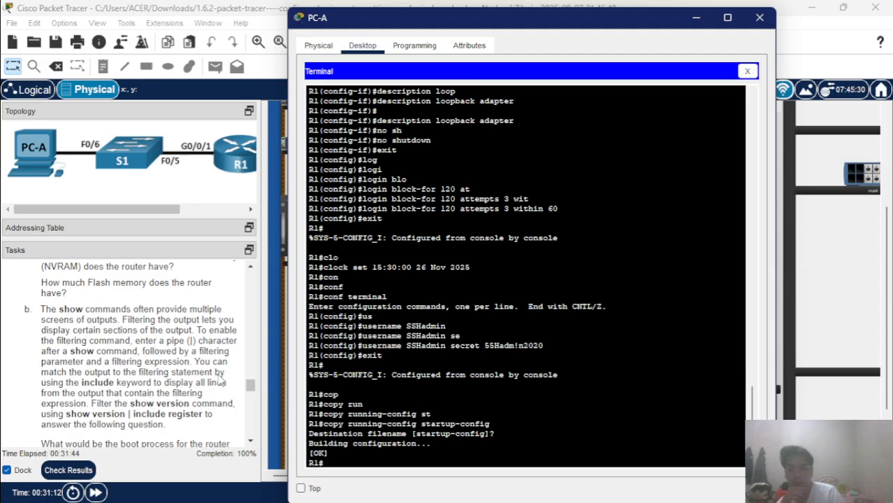
scroll(219, 379, "up", 4)
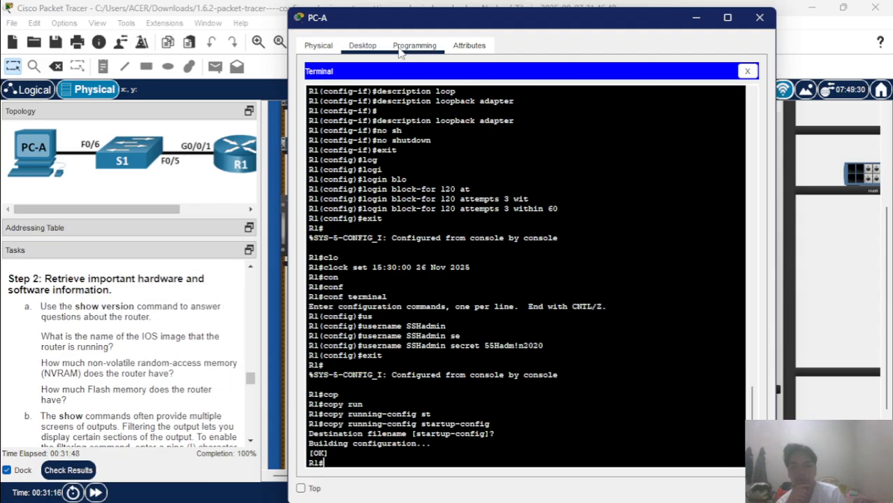
From PC-A's Command Prompt, ping 192.168.0.10 and get 3 of 4 replies, then close PC-A.
left_click(748, 71)
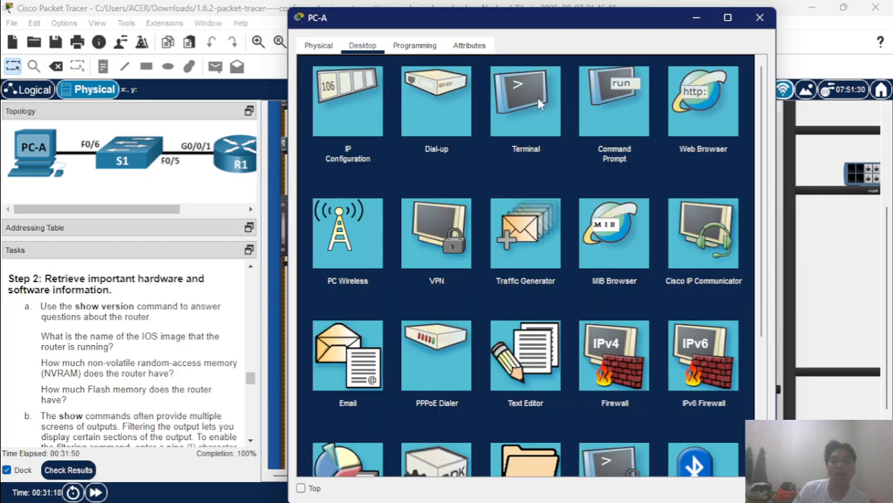
left_click(599, 125)
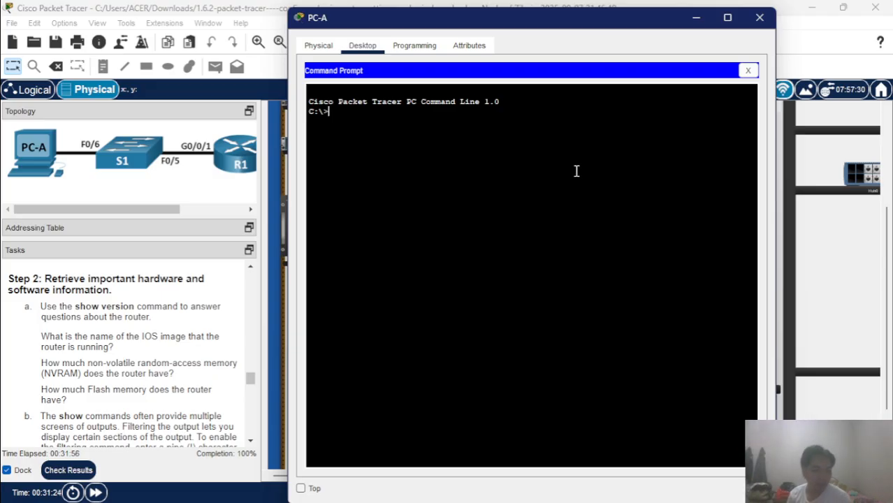
type("pin")
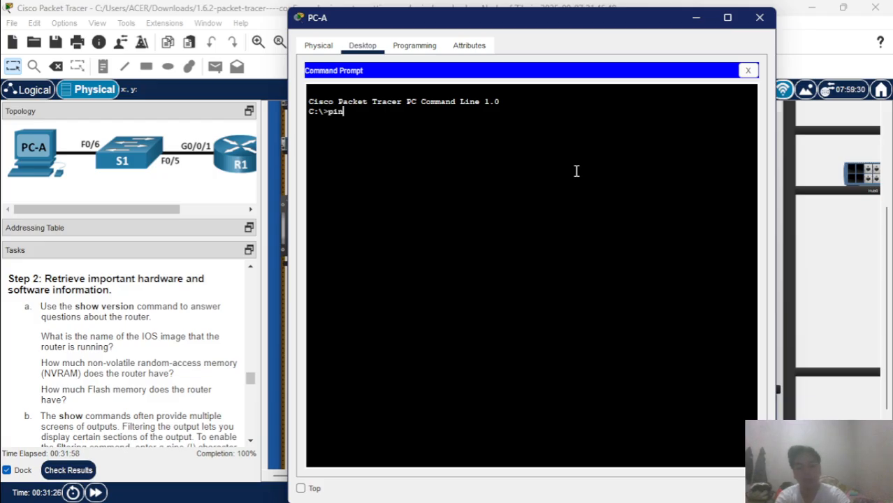
type("g 192")
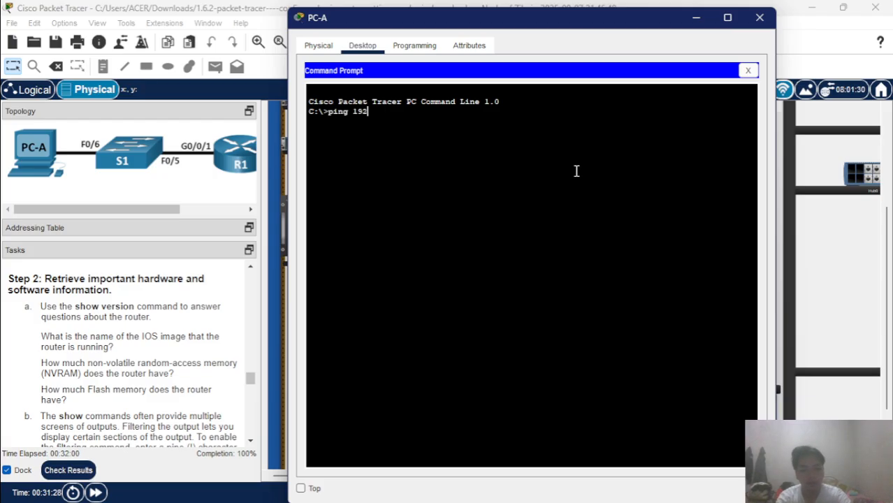
type(".168")
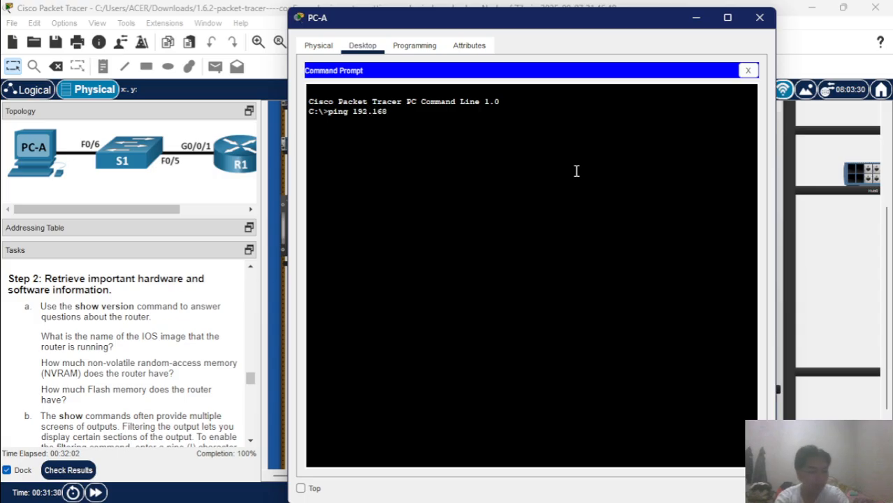
type(".0.10")
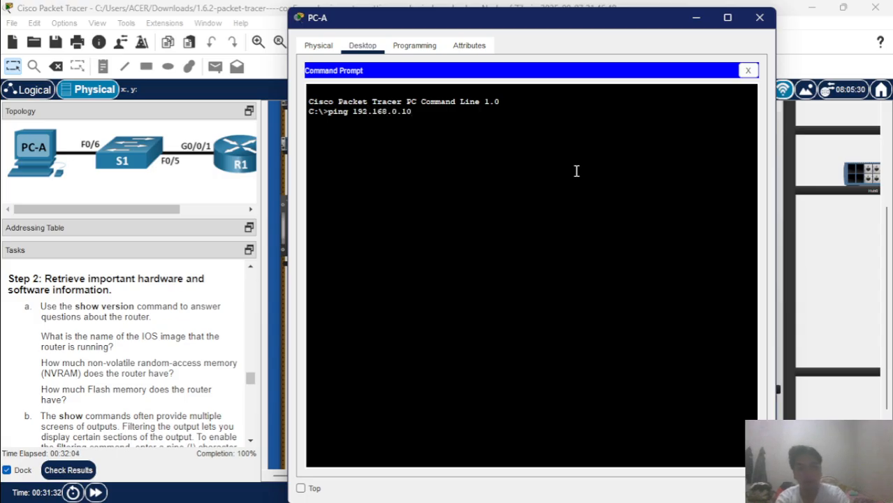
key("Return")
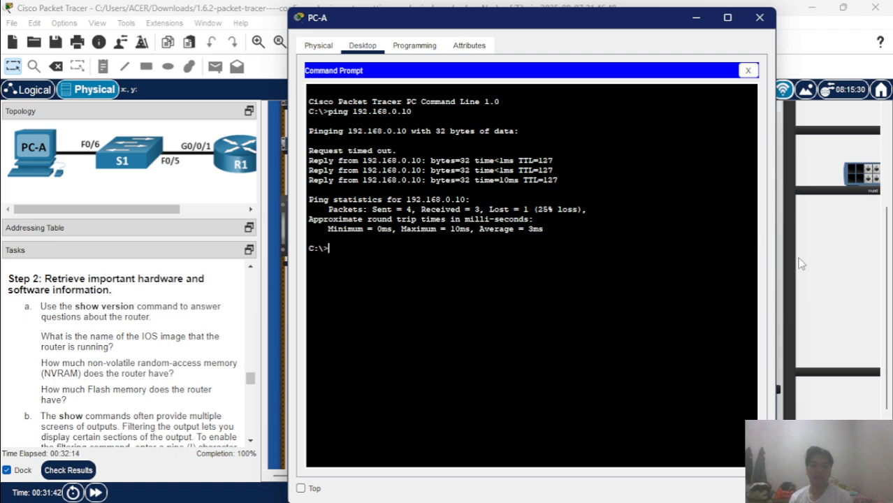
left_click(873, 313)
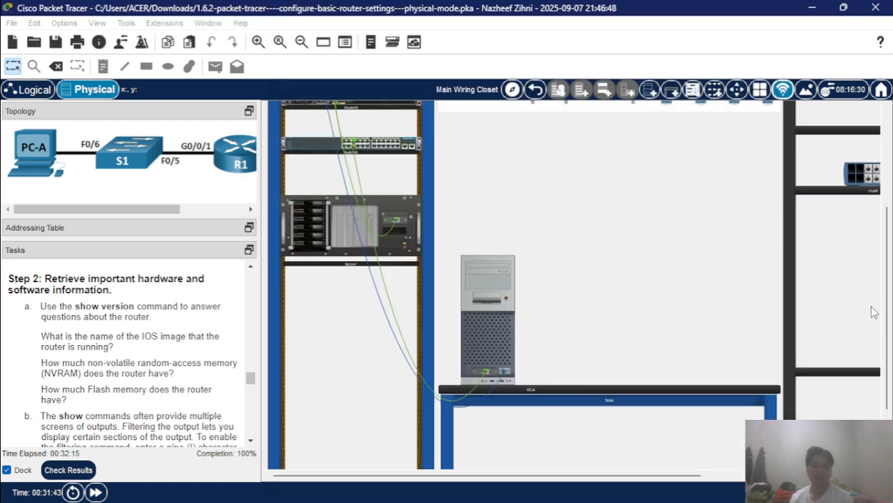
From the Server's Command Prompt, ping 192.168.1.10 with 4 of 4 replies, then close the Server.
left_click(334, 230)
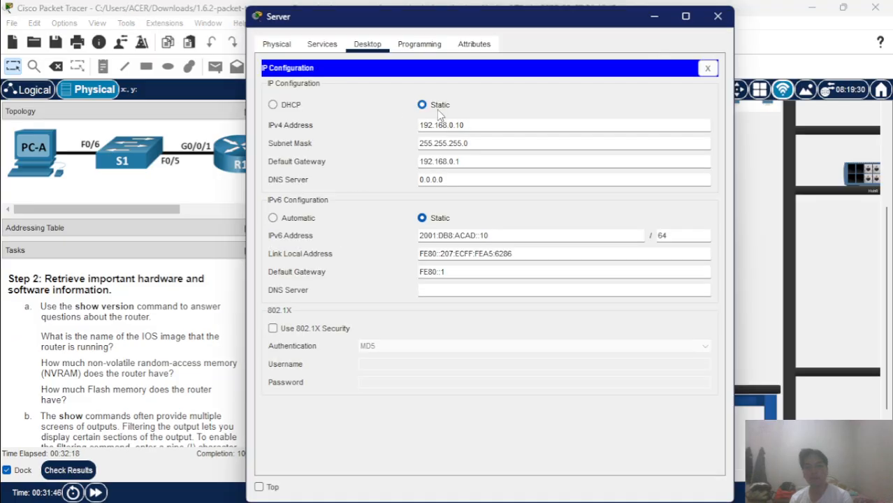
left_click(707, 67)
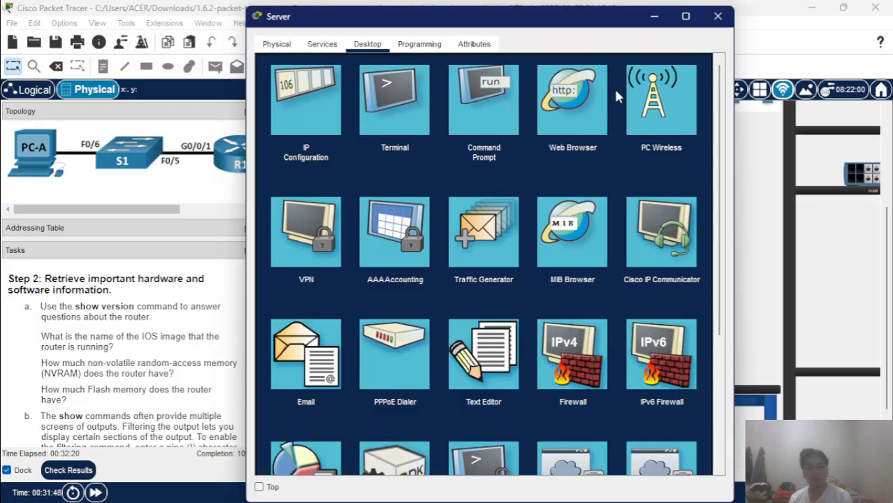
left_click(503, 102)
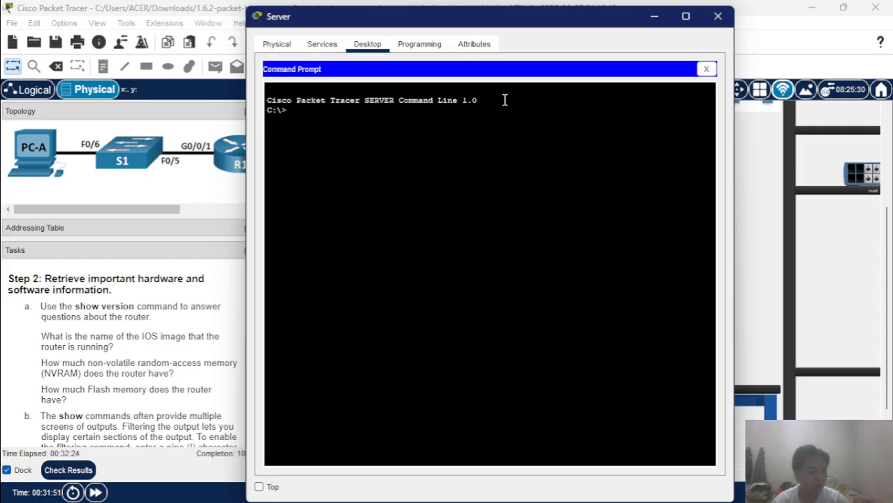
type("192.168")
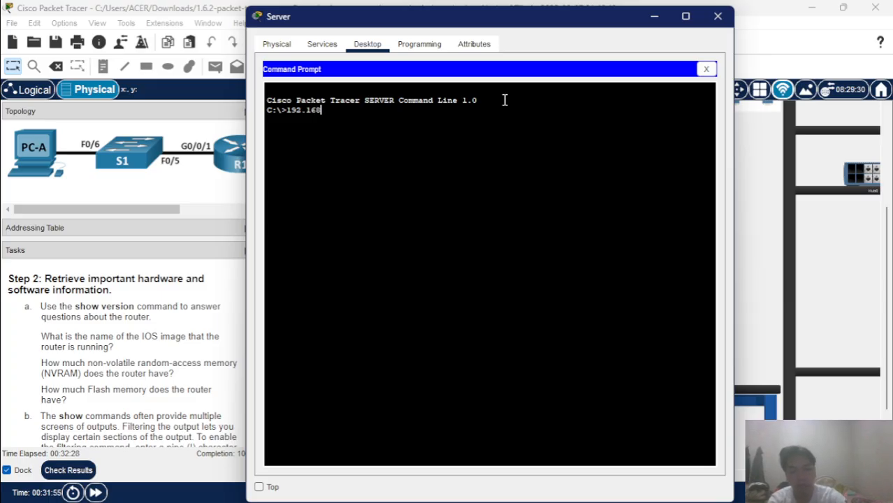
type(".1.10")
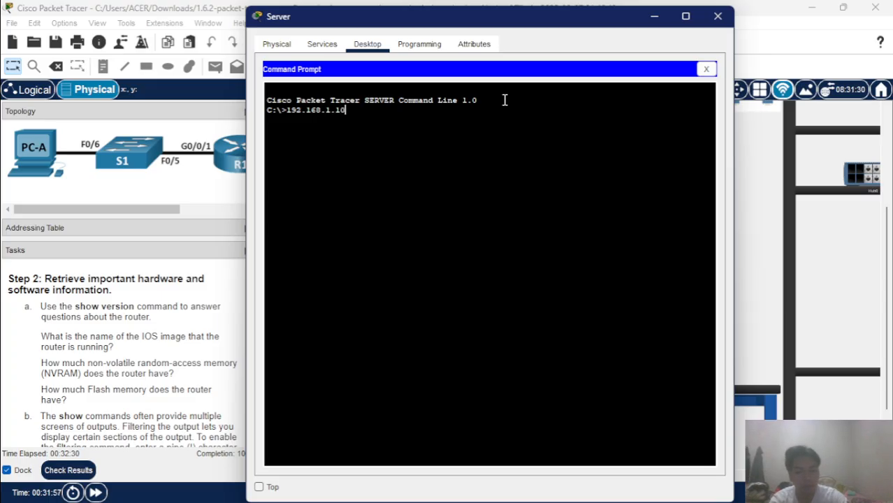
key("Return")
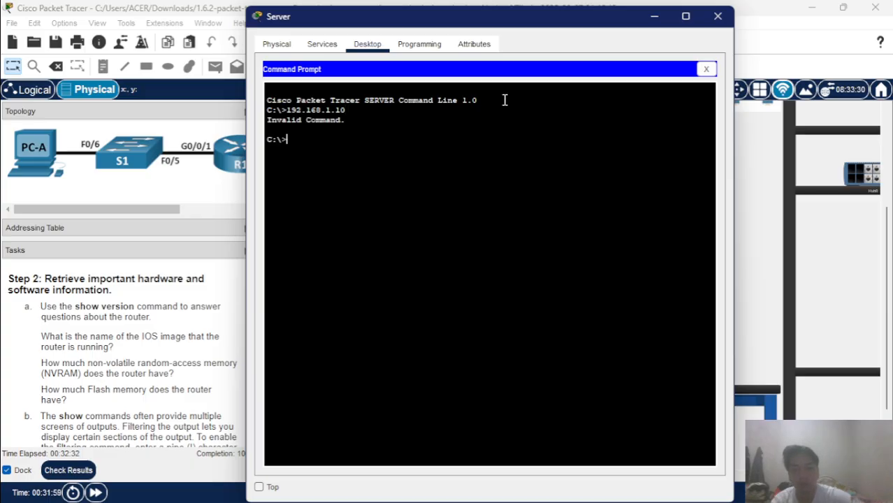
type("pinh")
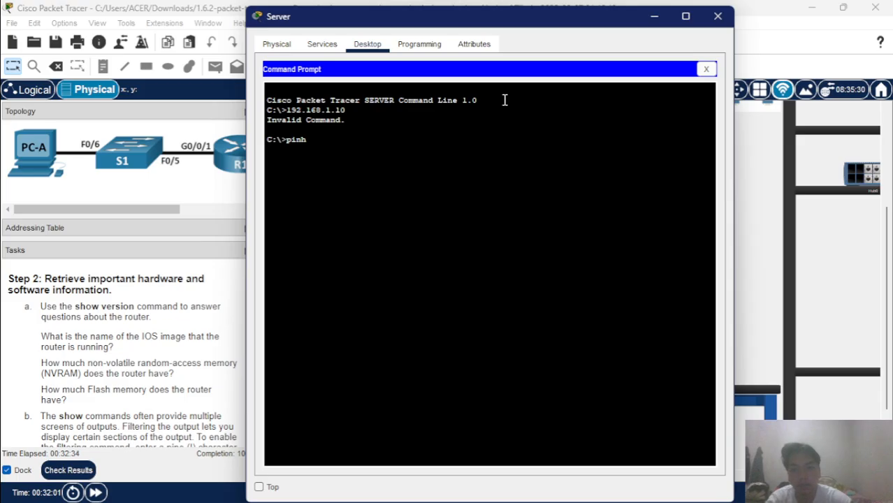
key("BackSpace")
key("BackSpace")
type("ing")
key("BackSpace")
key("BackSpace")
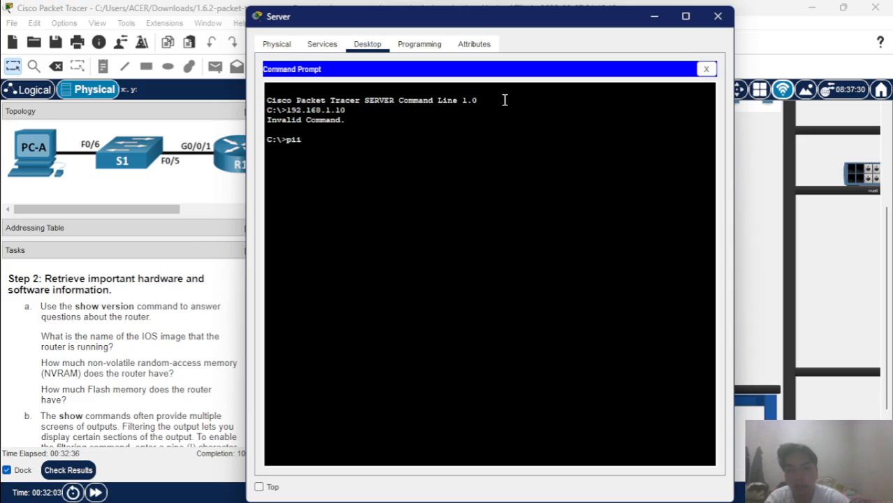
key("BackSpace")
key("BackSpace")
type("ing 192.168")
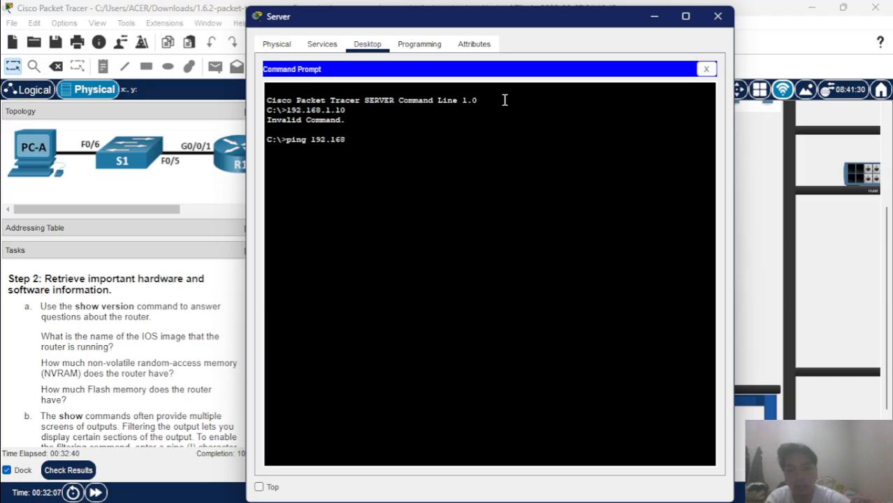
type(".1.10")
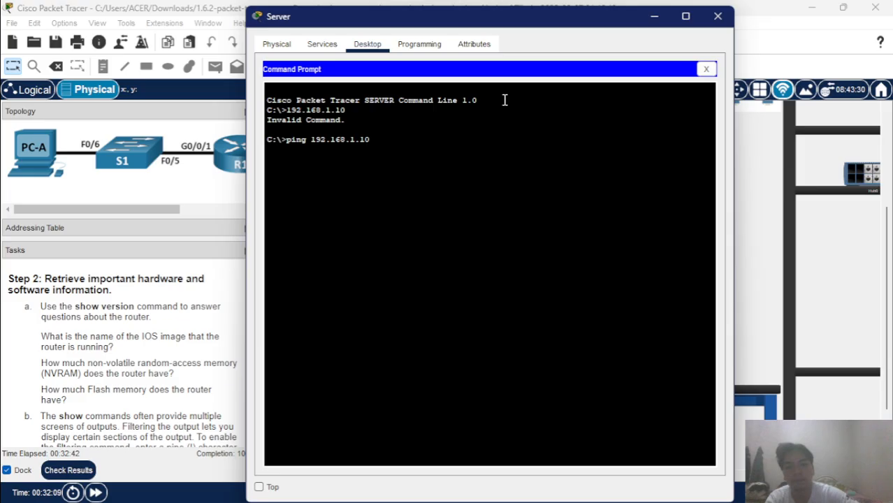
key("Return")
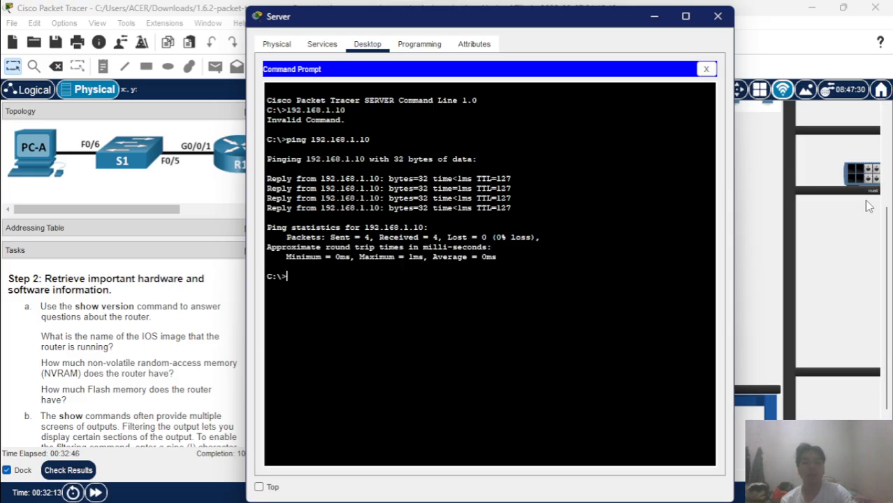
left_click(748, 205)
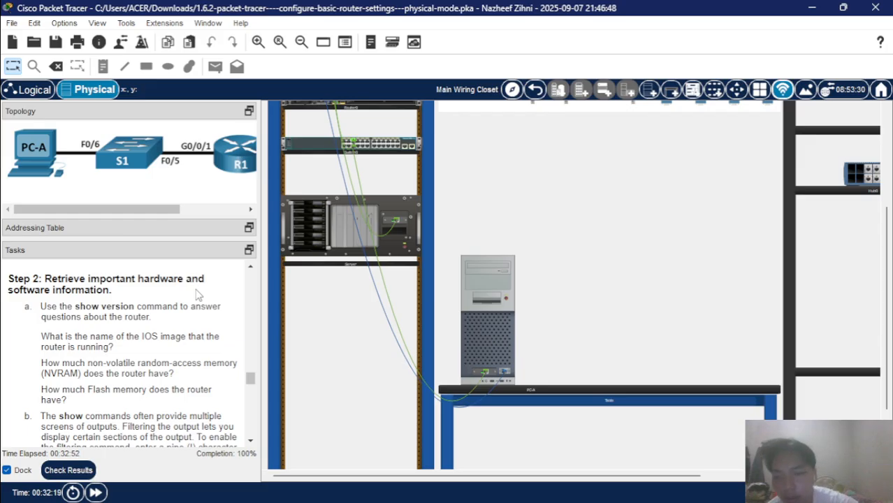
Scroll through the Tasks panel, then bring OBS Studio's window in front of Packet Tracer.
scroll(138, 367, "down", 8)
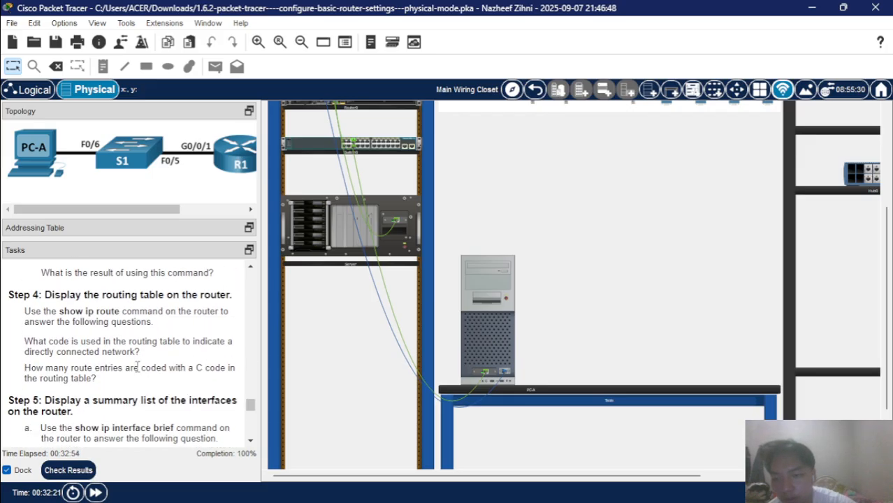
scroll(137, 367, "up", 3)
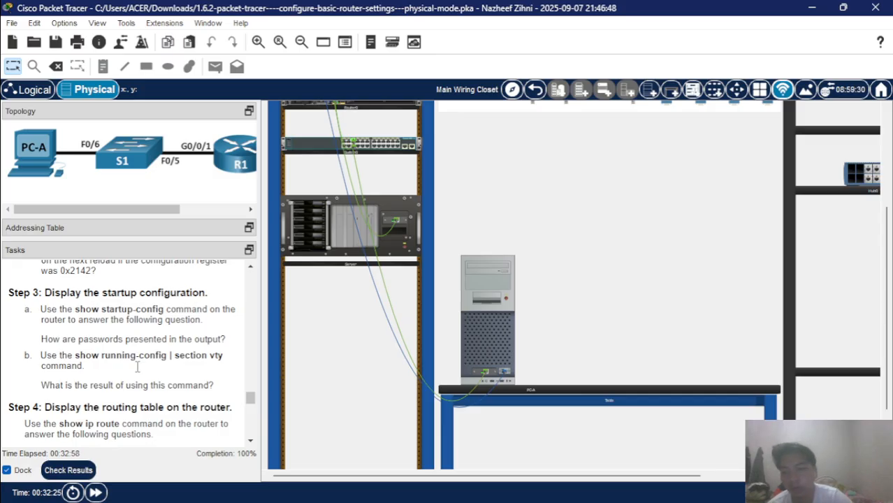
scroll(138, 366, "down", 6)
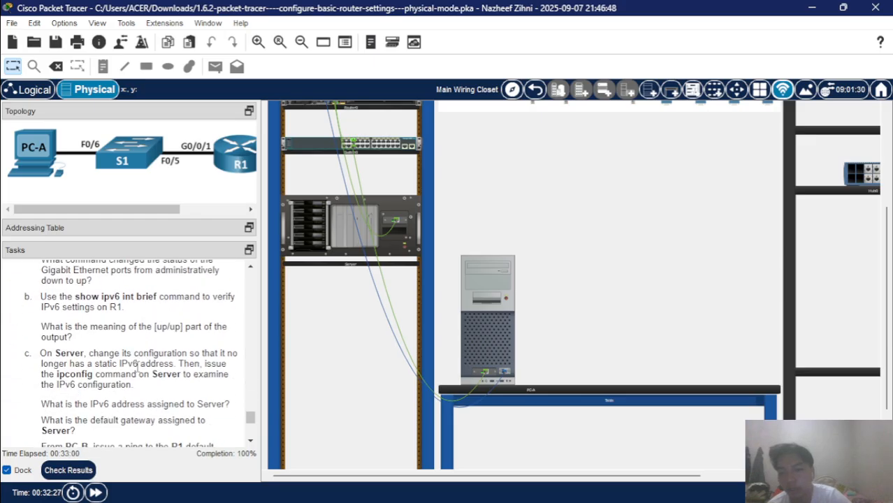
scroll(138, 366, "down", 5)
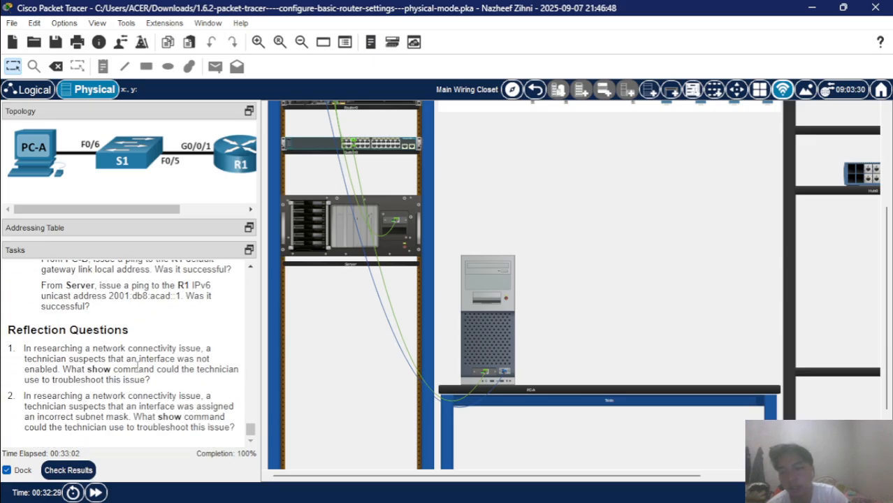
scroll(138, 363, "up", 4)
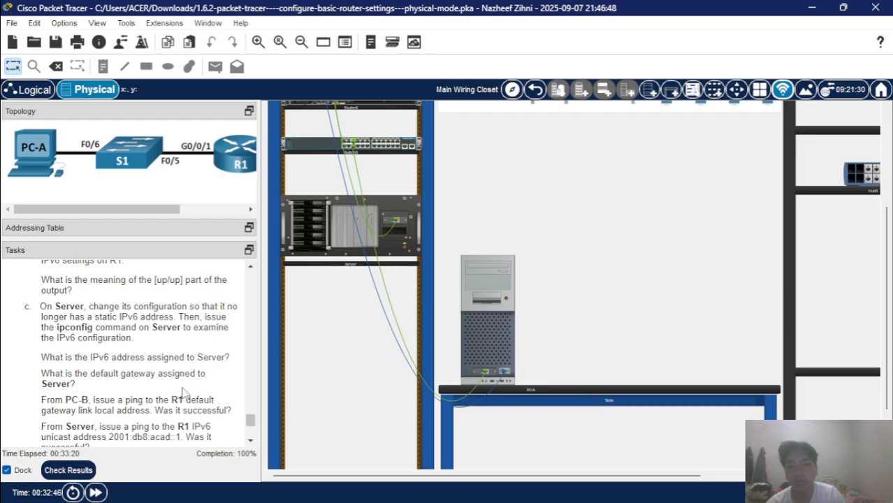
mouse_move(392, 502)
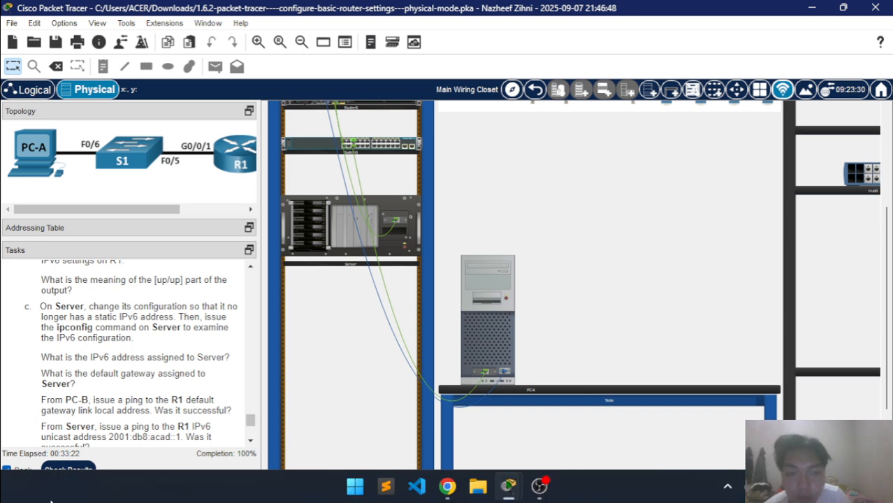
left_click(539, 487)
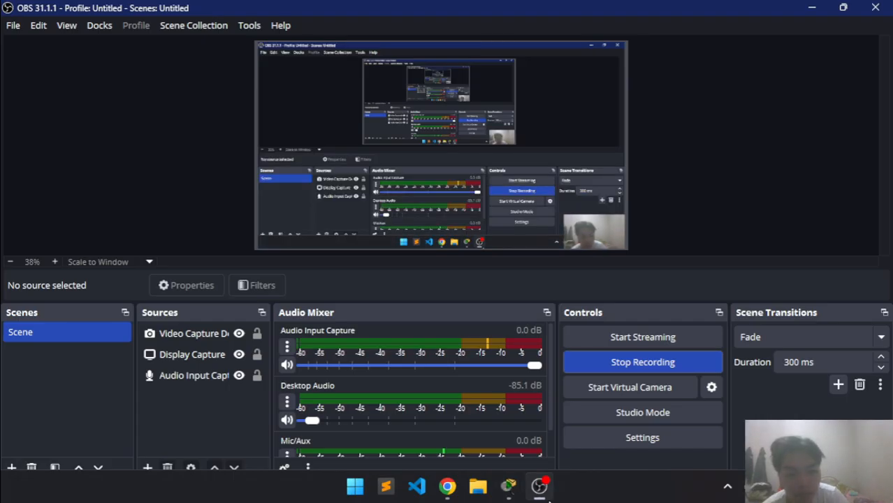